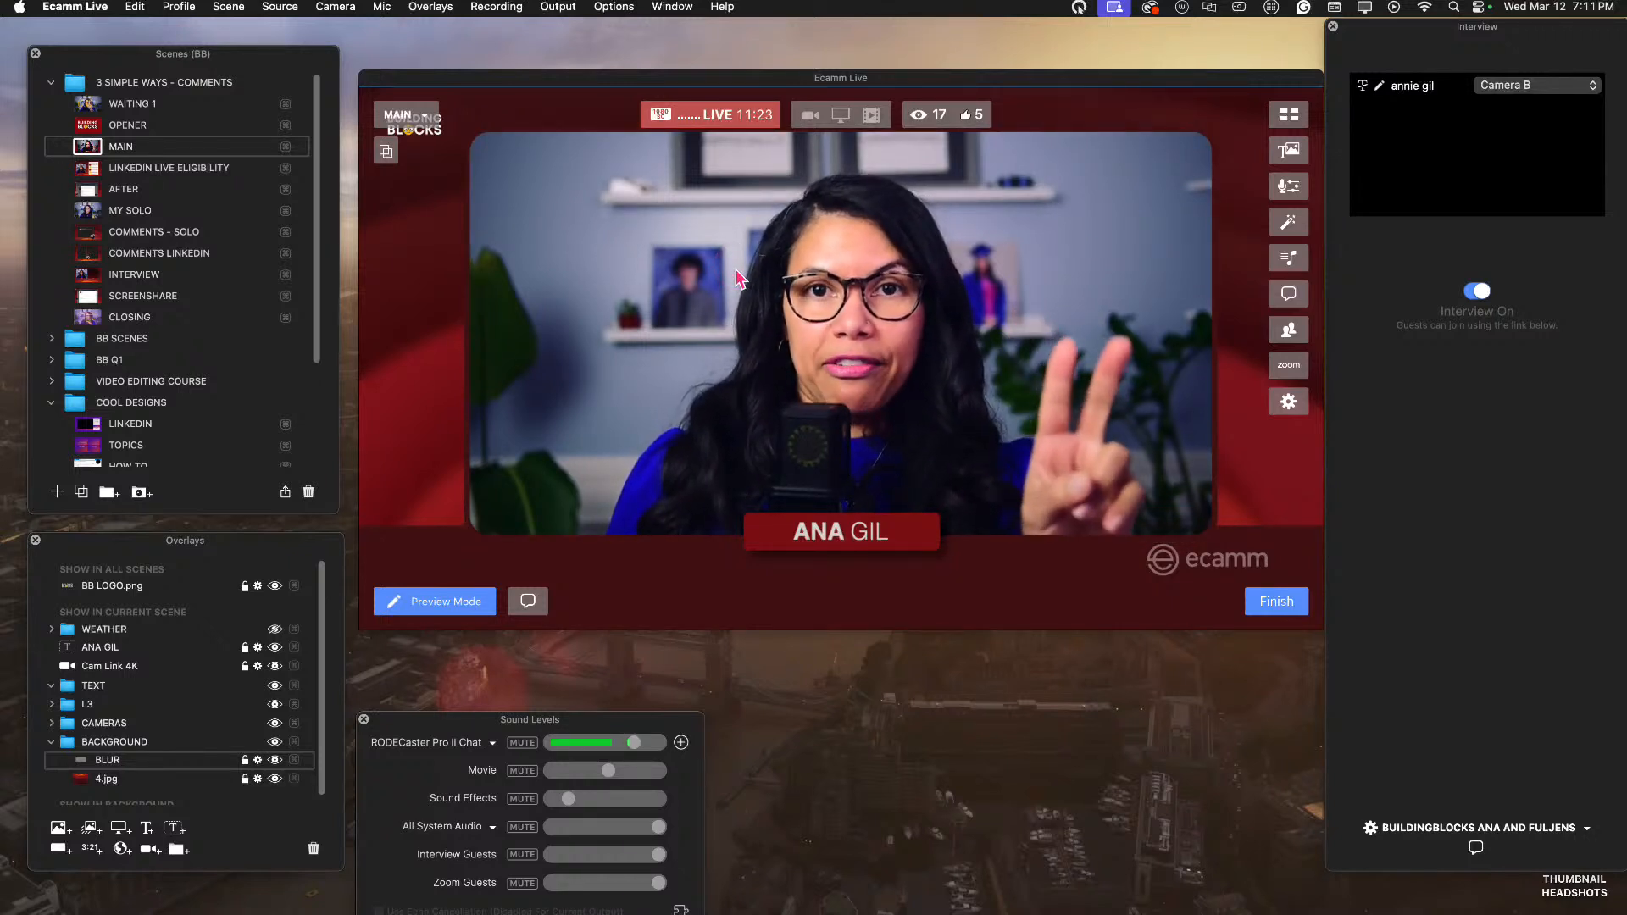
{"action": "left_click", "coordinate": [905, 293]}
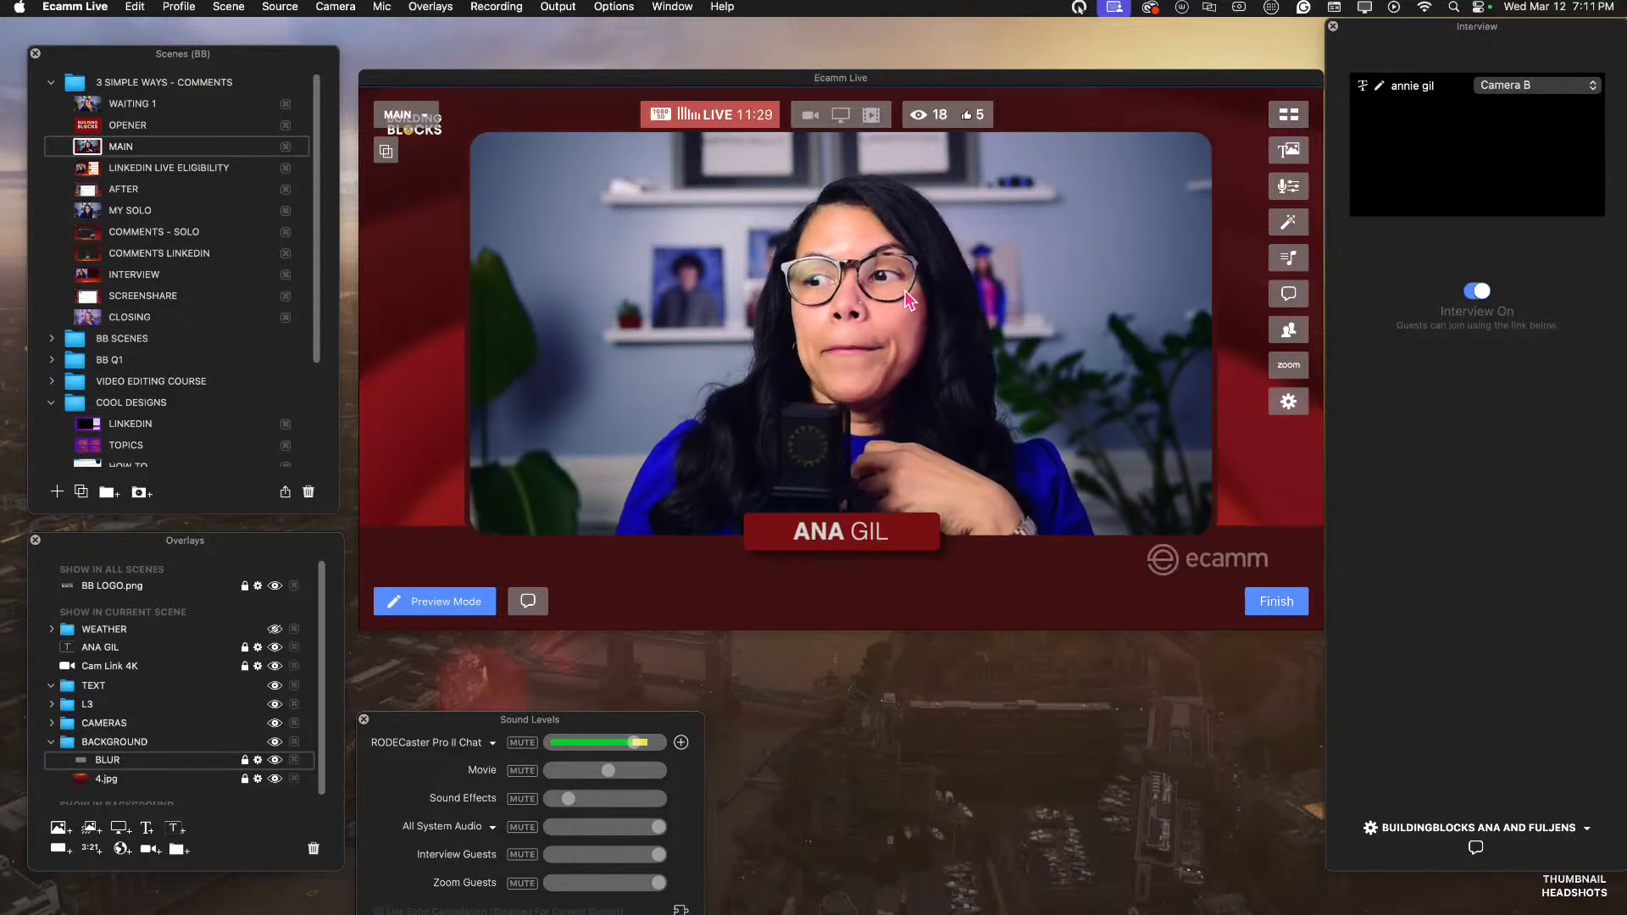
{"action": "left_click", "coordinate": [1338, 492]}
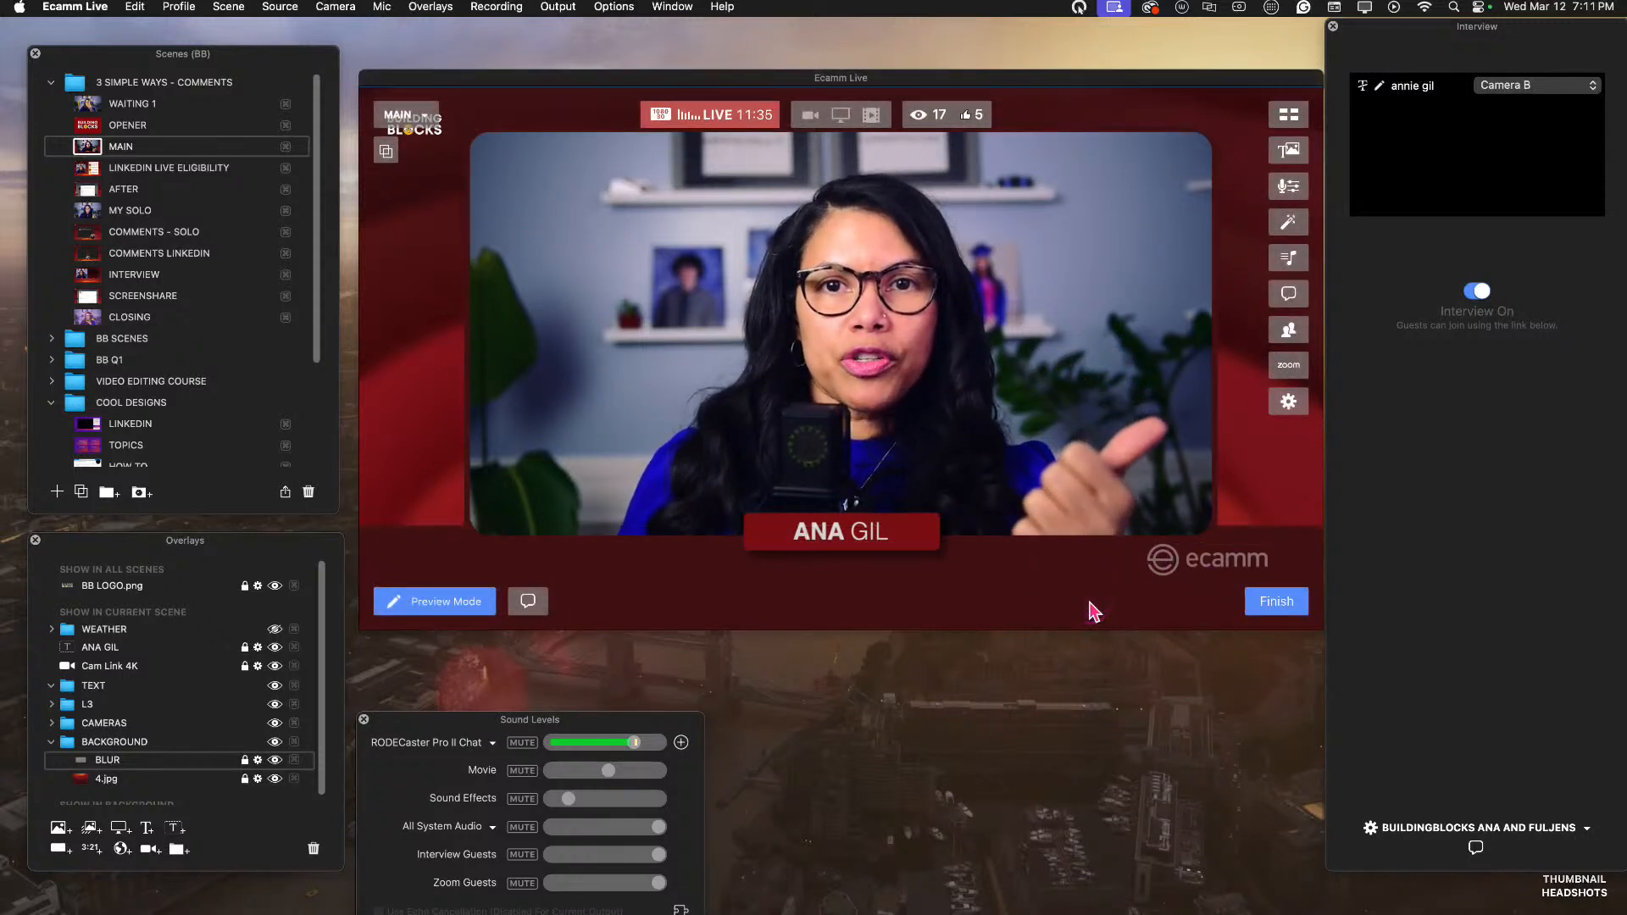
{"action": "left_click", "coordinate": [1207, 528]}
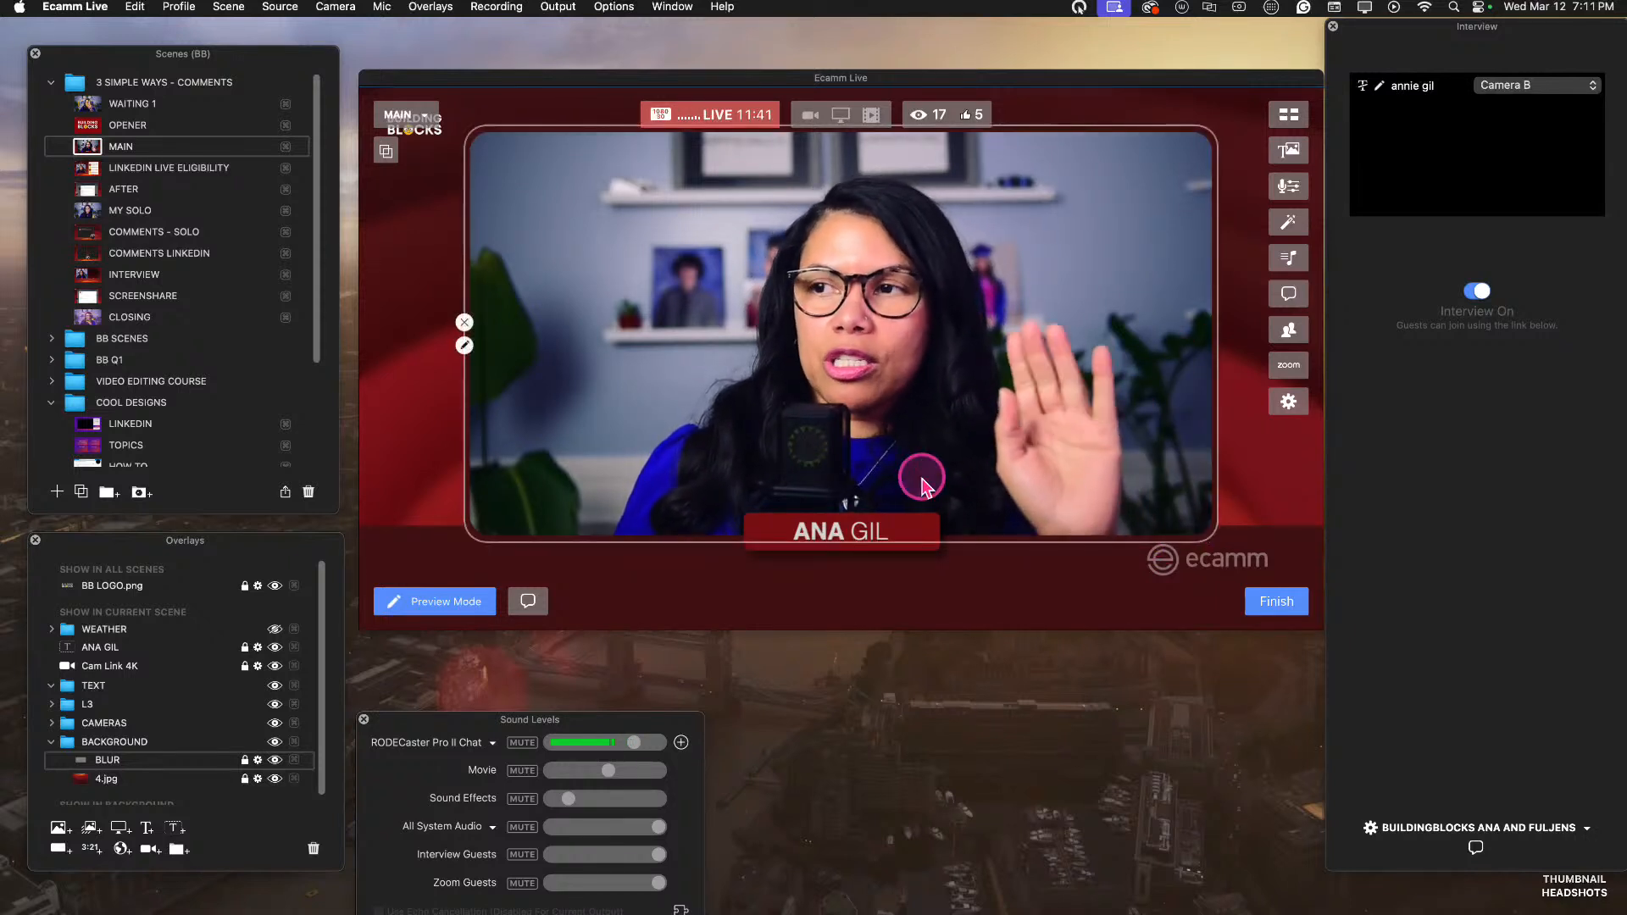
{"action": "left_click", "coordinate": [1031, 454]}
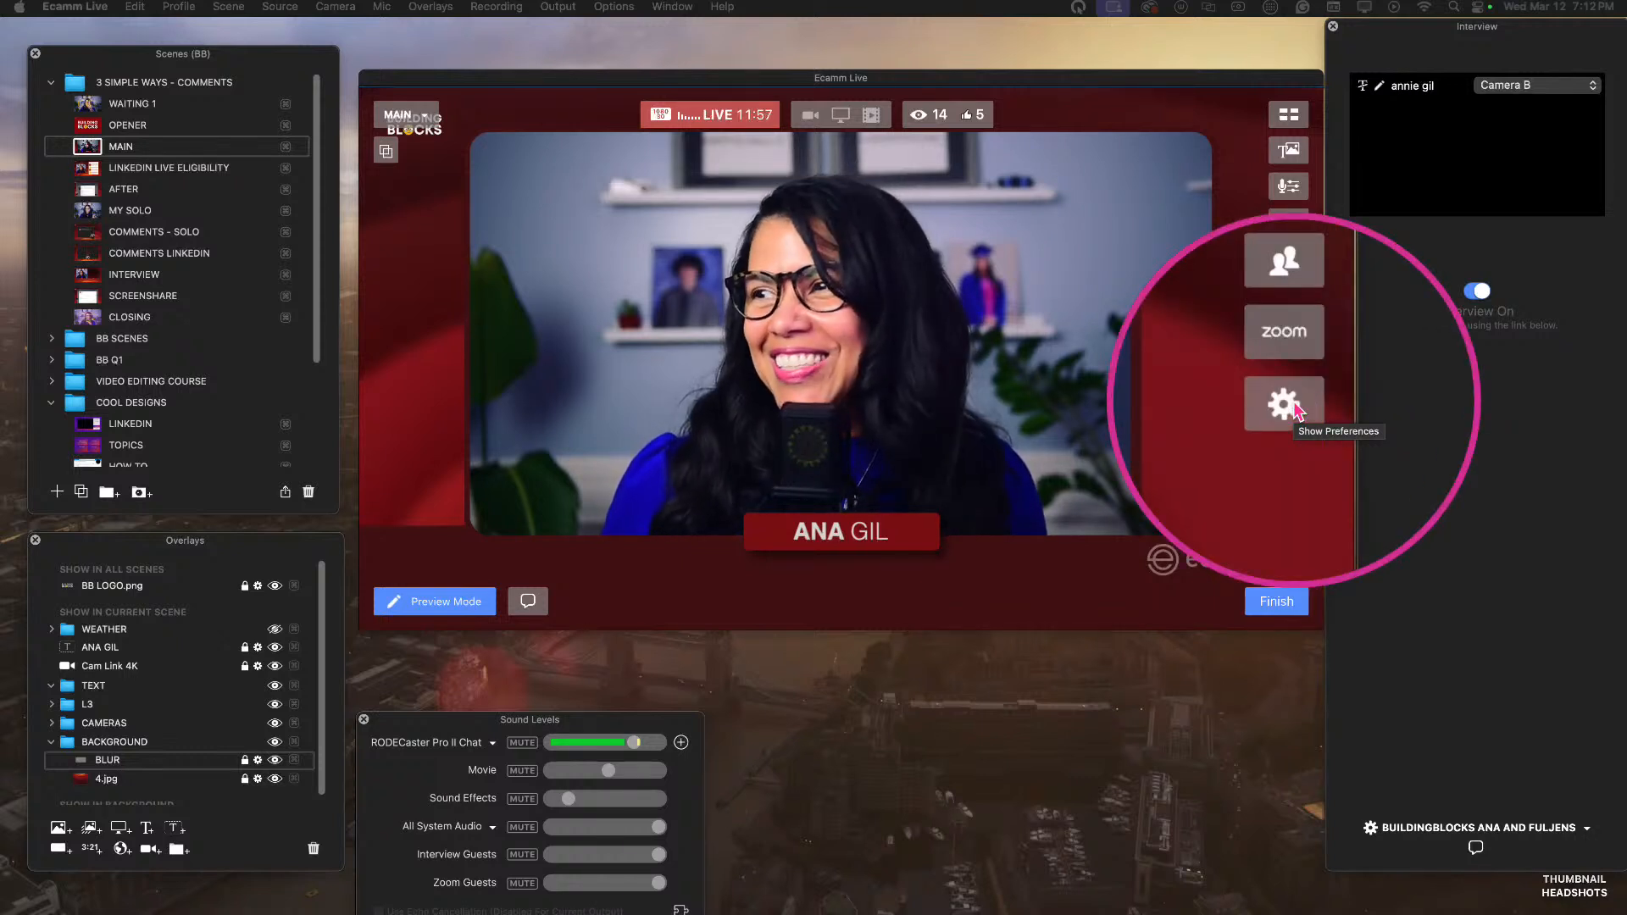
Start adding a LinkedIn streaming destination in the preferences, choosing to broadcast as My Profile.
{"action": "left_click", "coordinate": [1295, 408]}
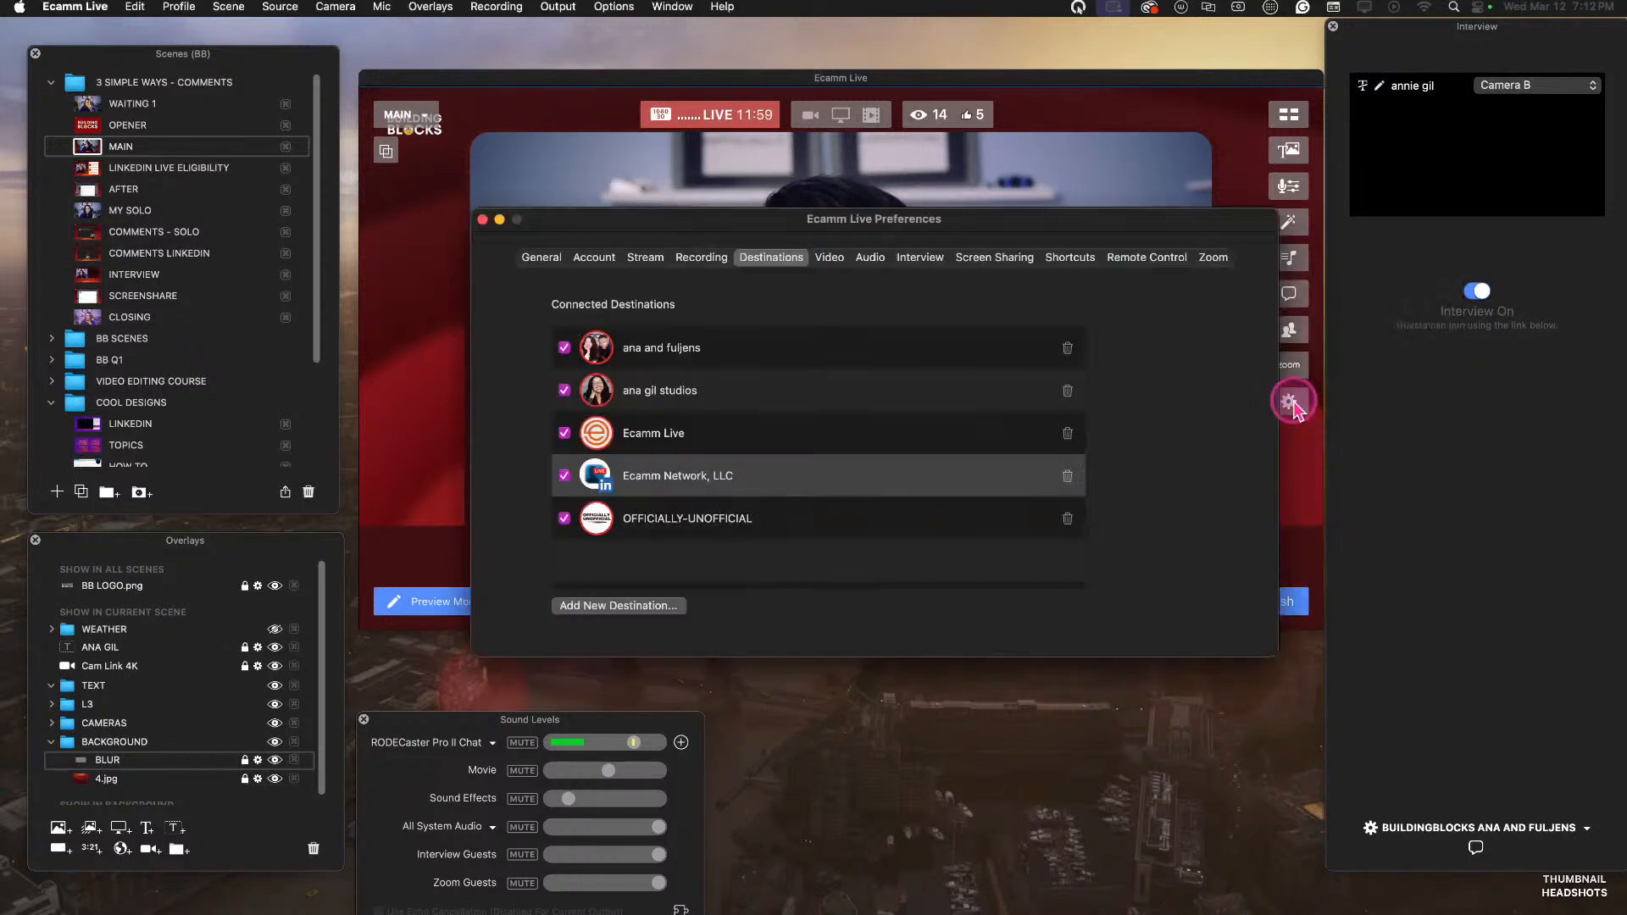
{"action": "left_click", "coordinate": [534, 256]}
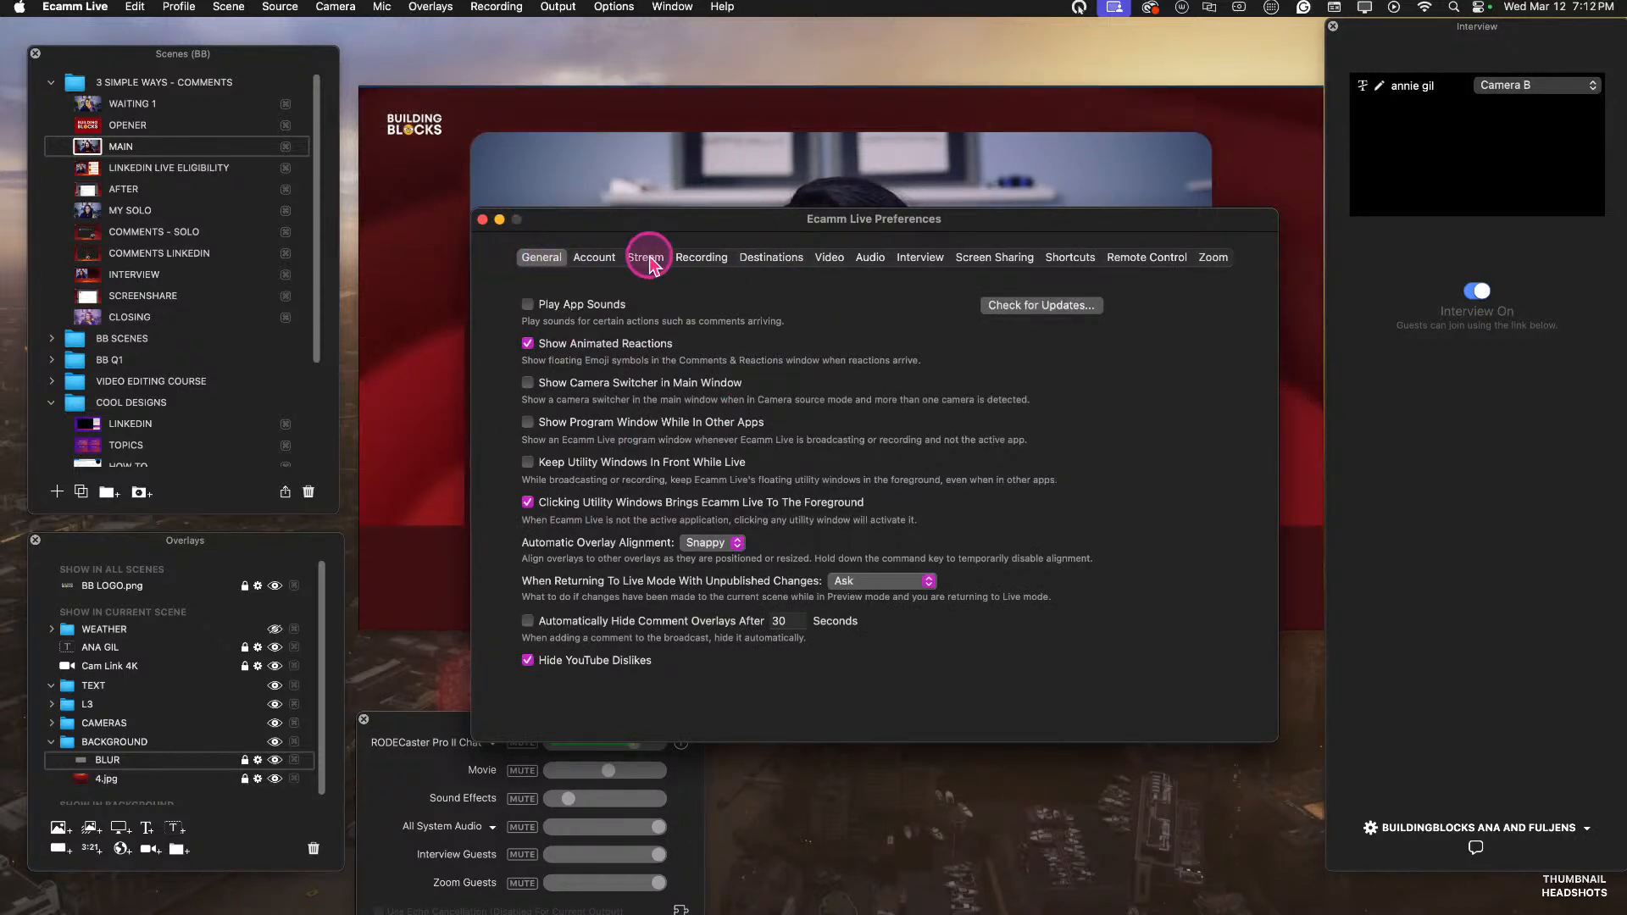
{"action": "left_click", "coordinate": [773, 258]}
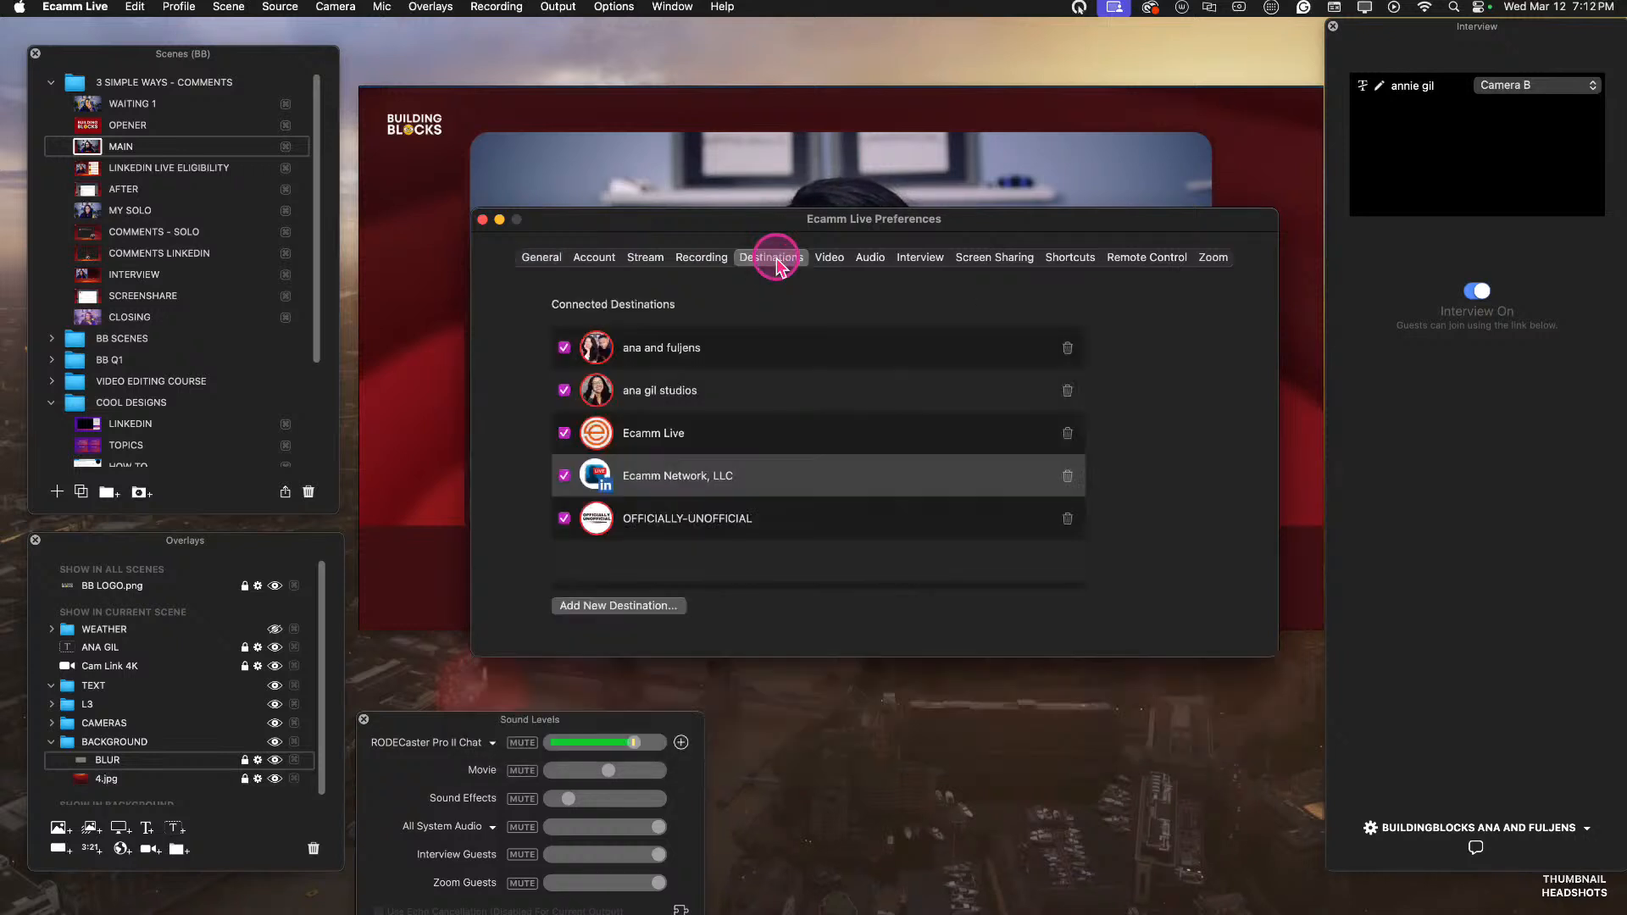
{"action": "left_click", "coordinate": [636, 610]}
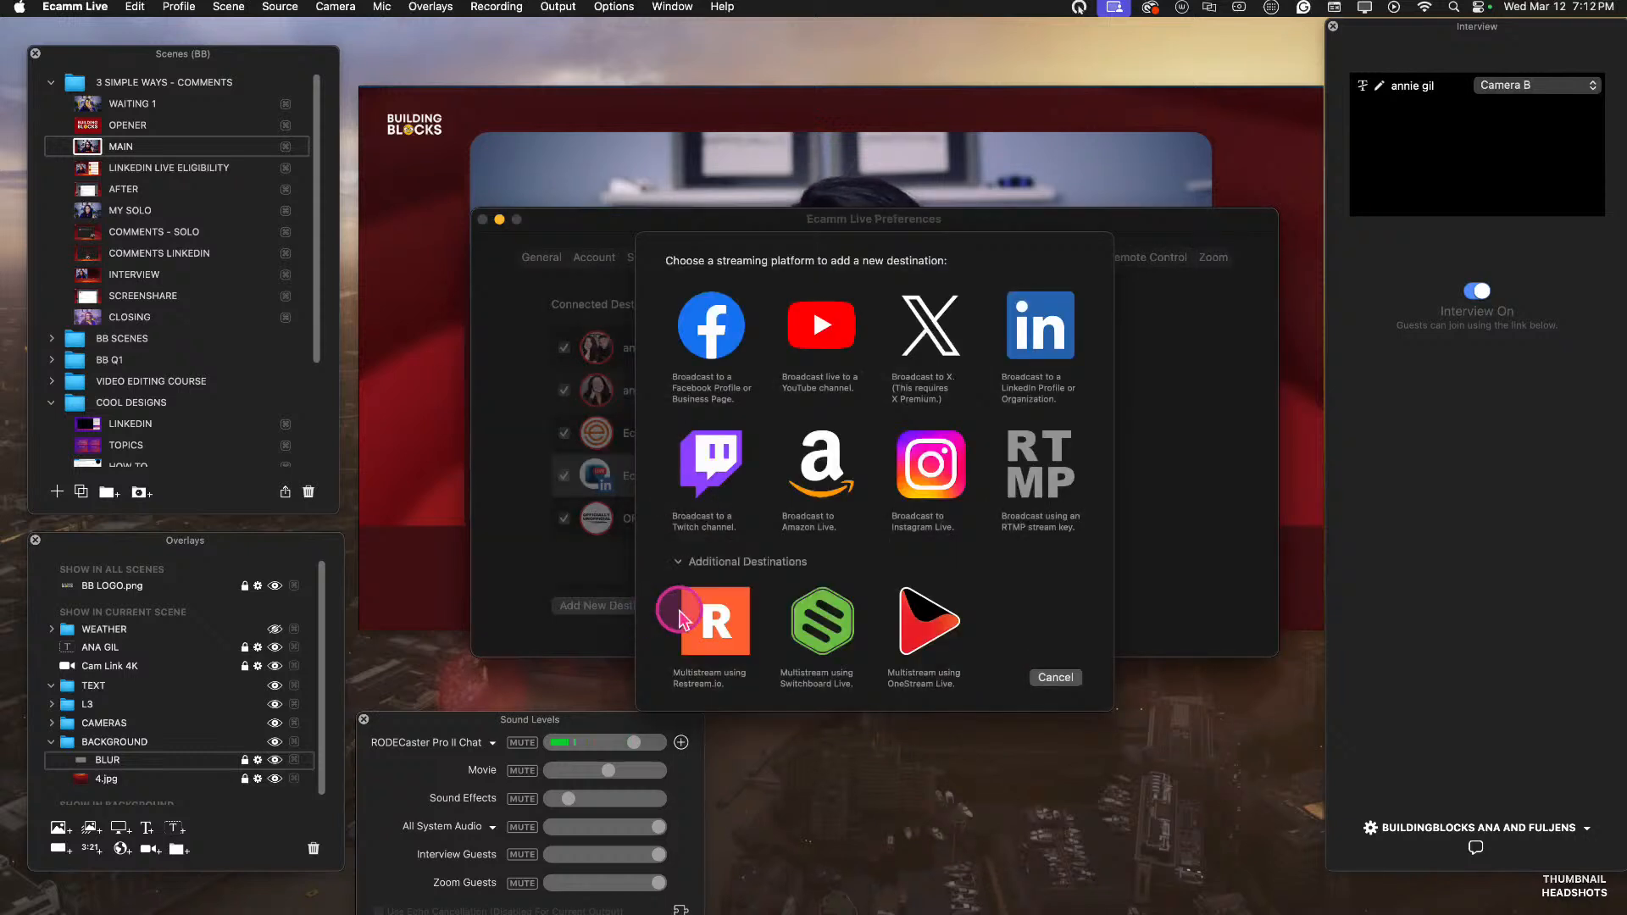
{"action": "left_click", "coordinate": [1018, 355]}
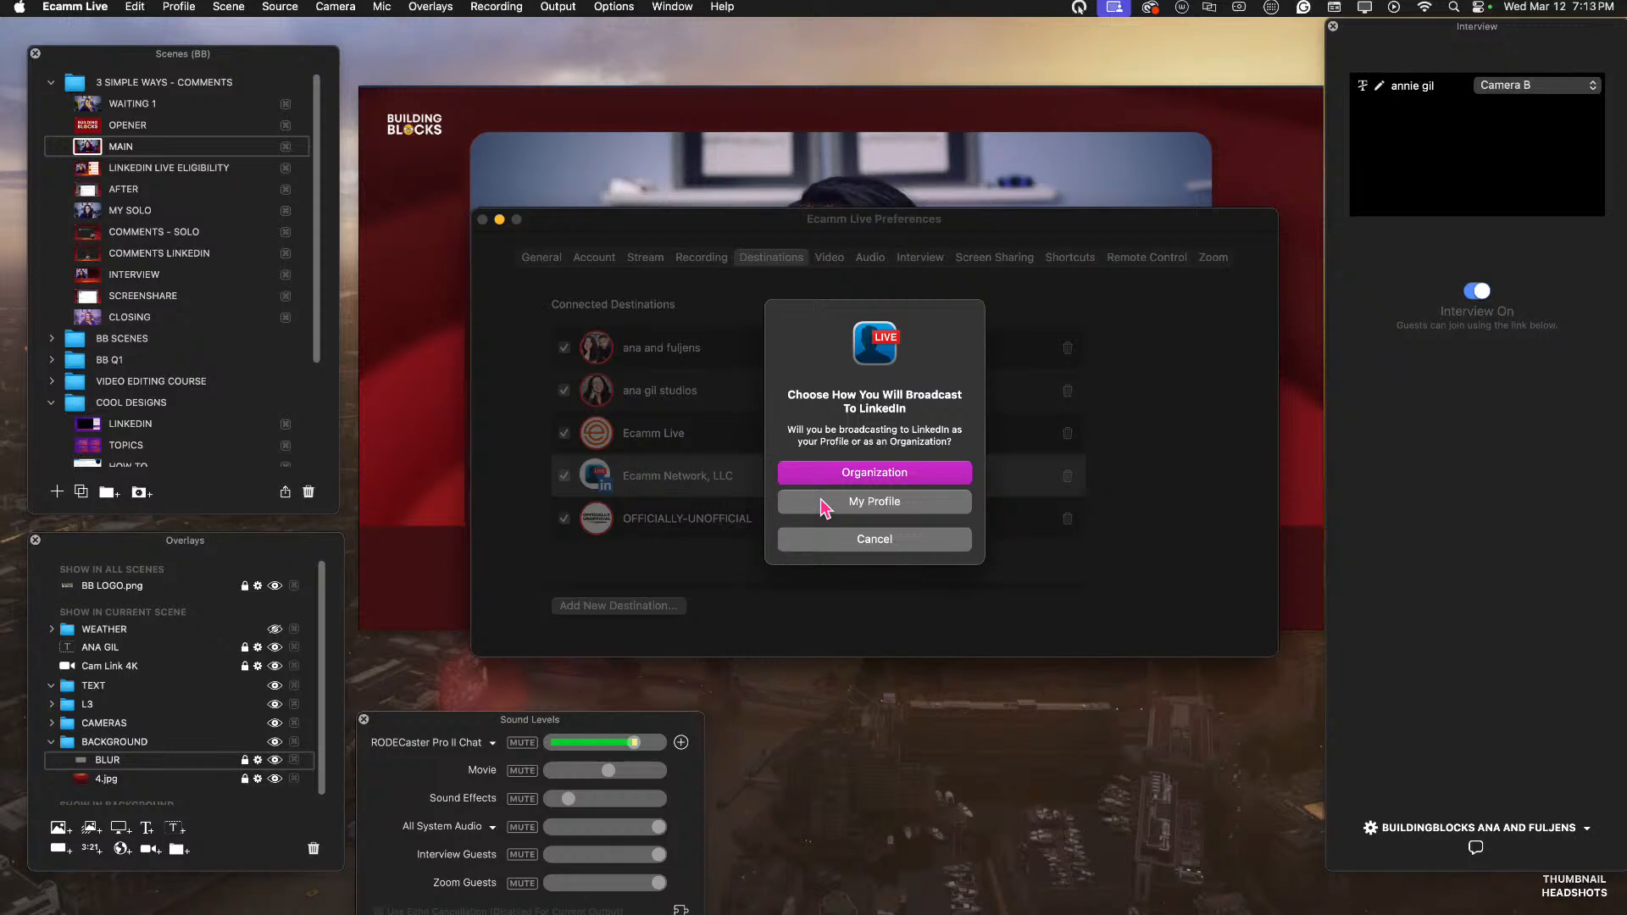
{"action": "left_click", "coordinate": [866, 504]}
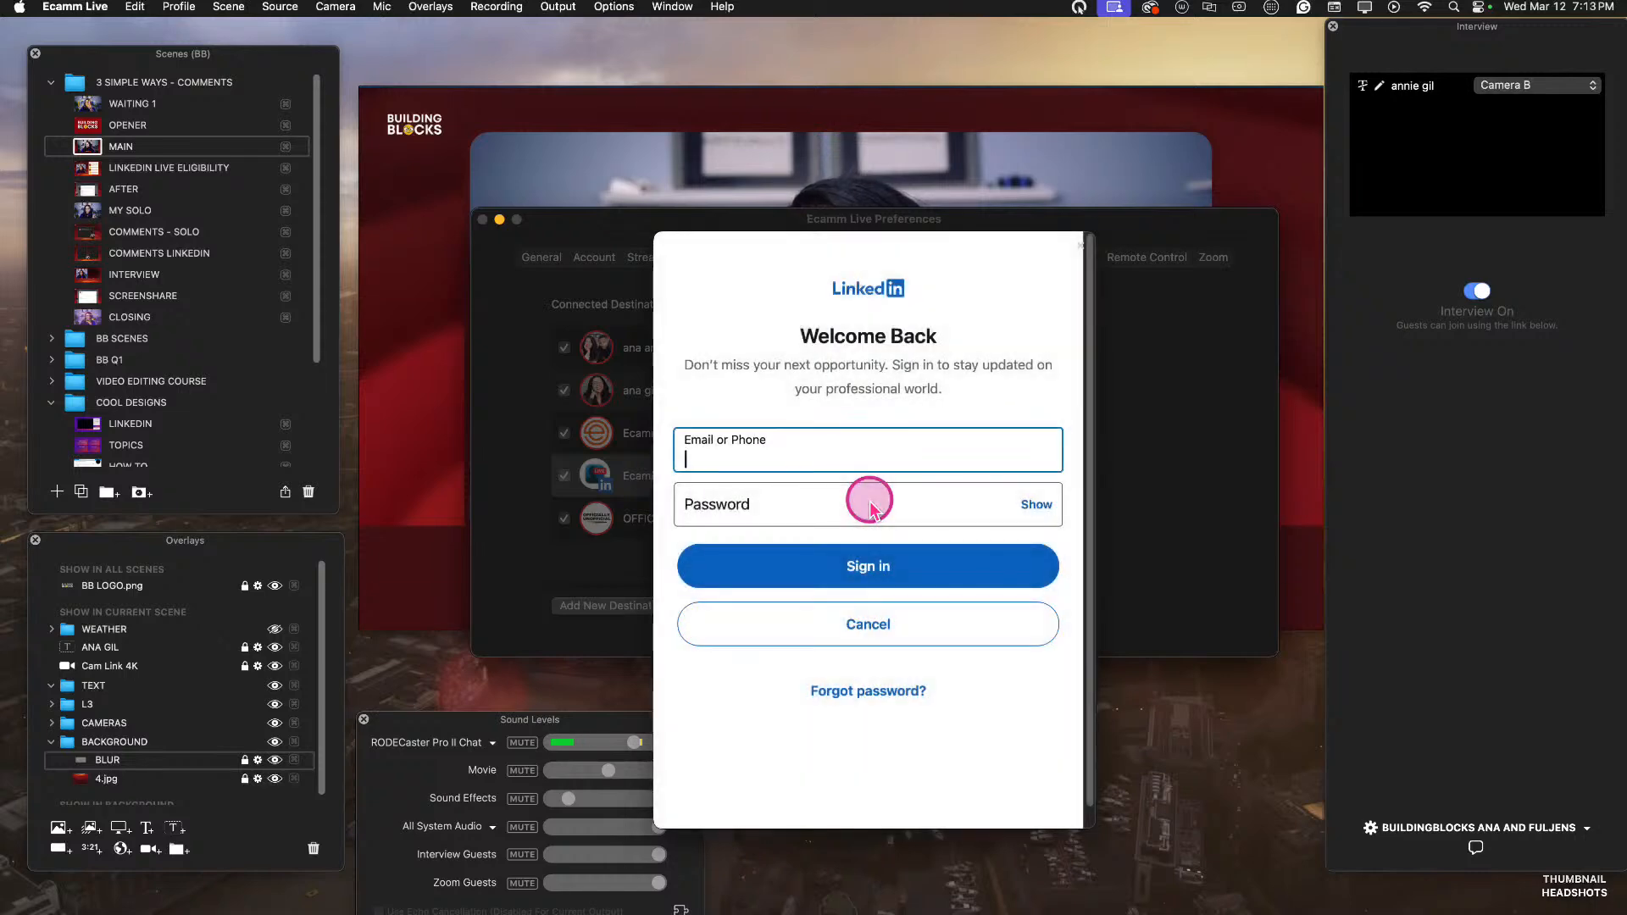
Move the preferences window out of view for the LinkedIn sign-in, bring it back, and allow Ecamm Live to access the account.
{"action": "left_click", "coordinate": [712, 242]}
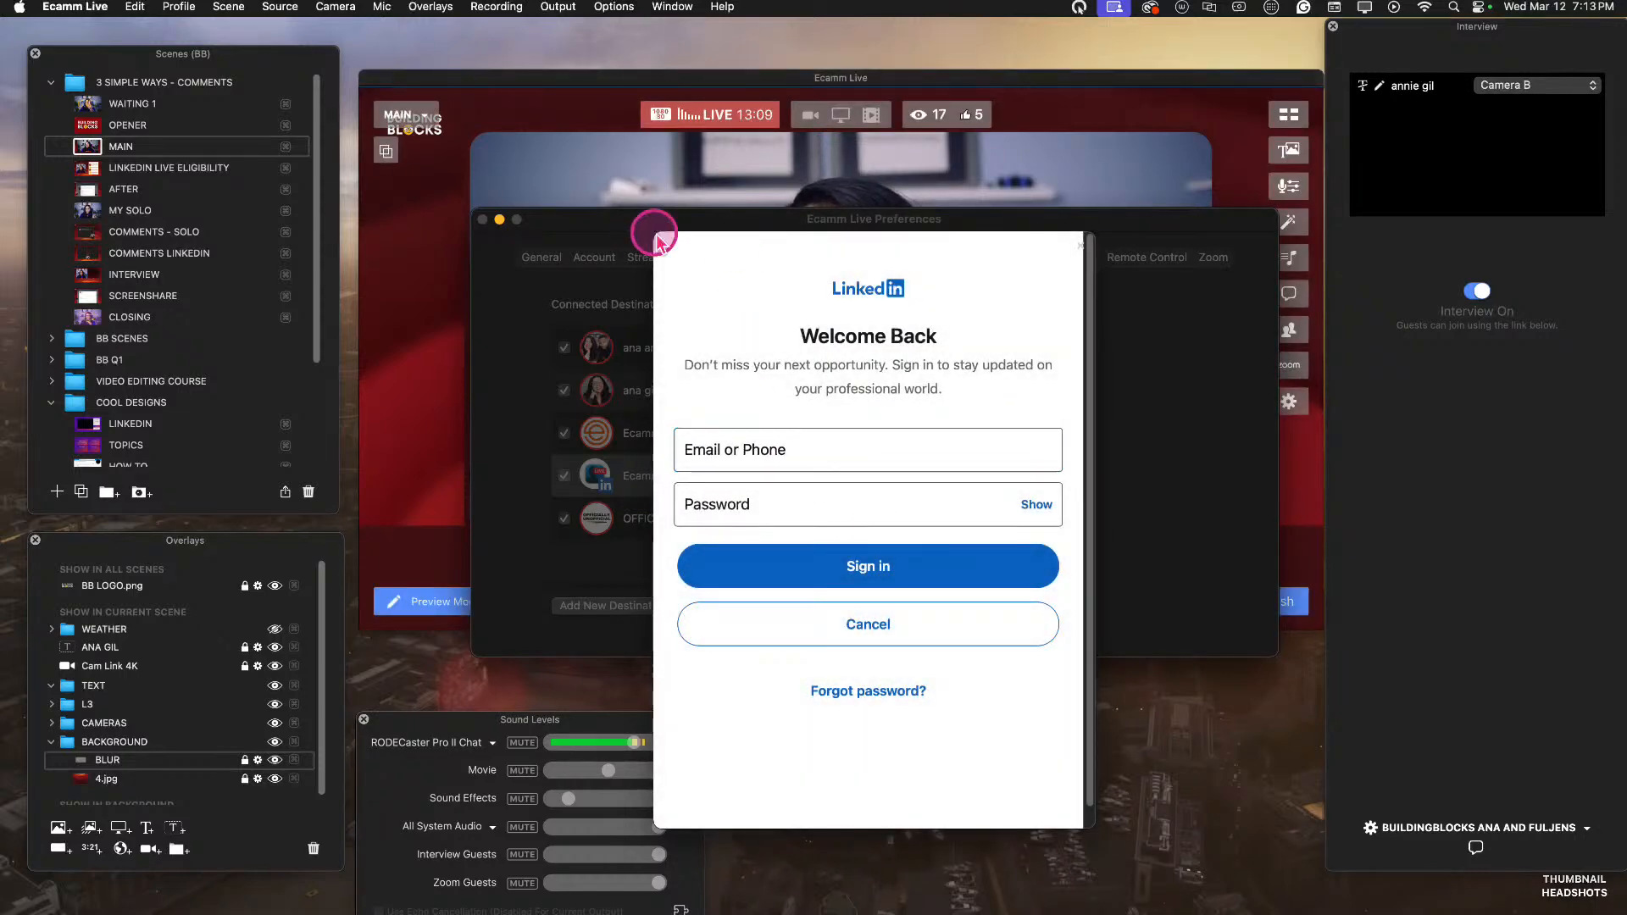
{"action": "left_click_drag", "start_coordinate": [729, 219], "coordinate": [0, 221]}
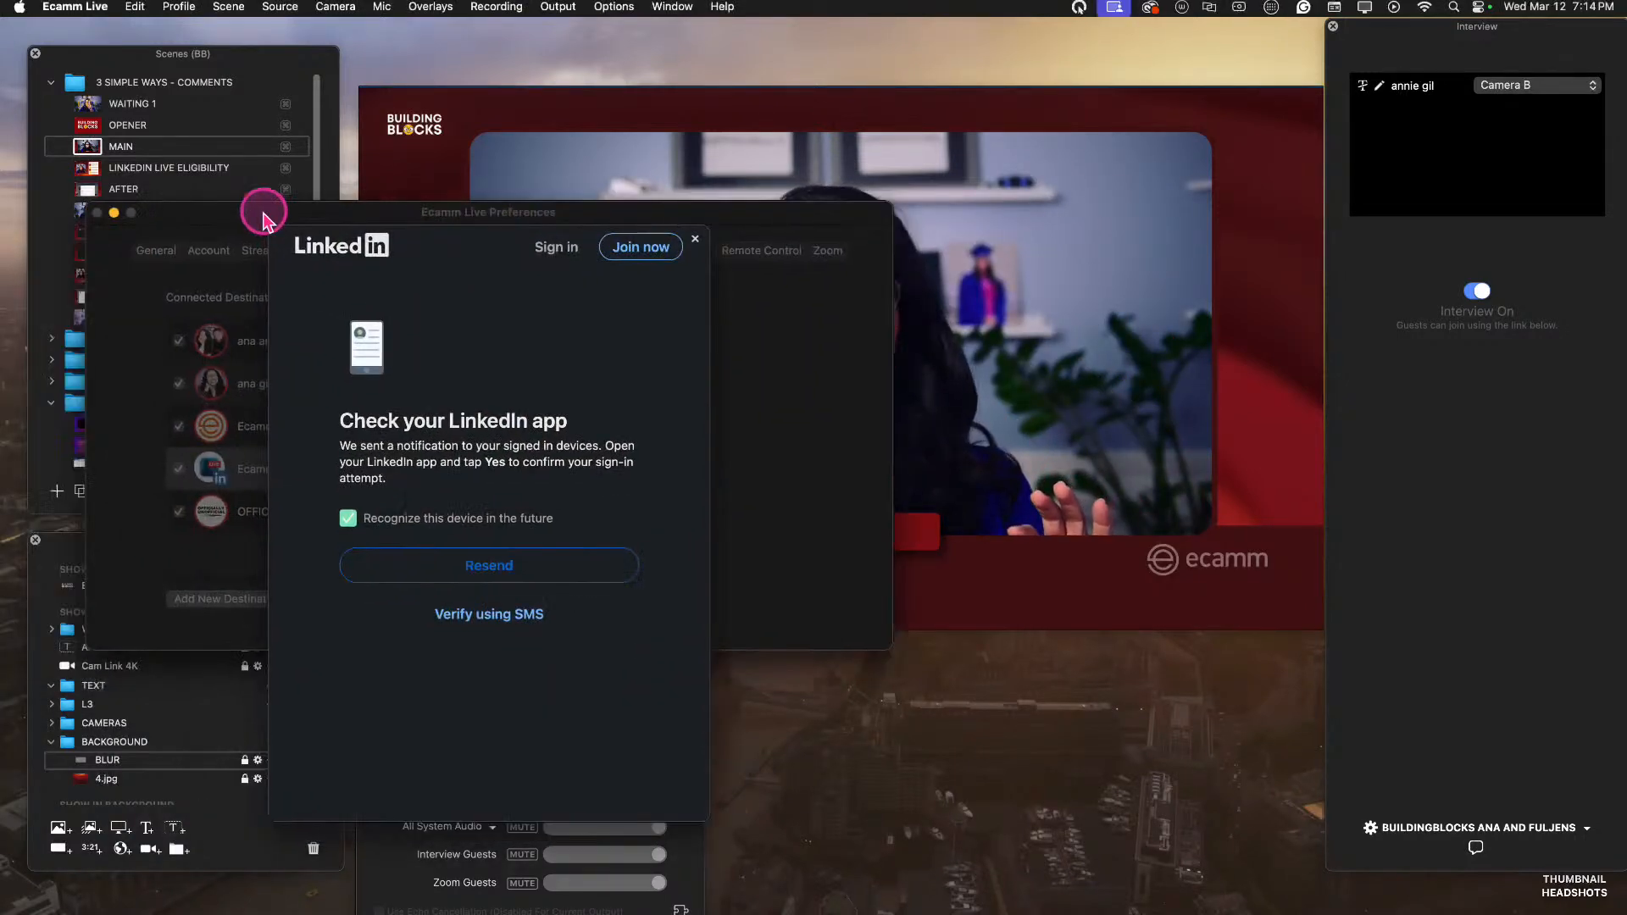
{"action": "left_click_drag", "start_coordinate": [262, 207], "coordinate": [581, 145]}
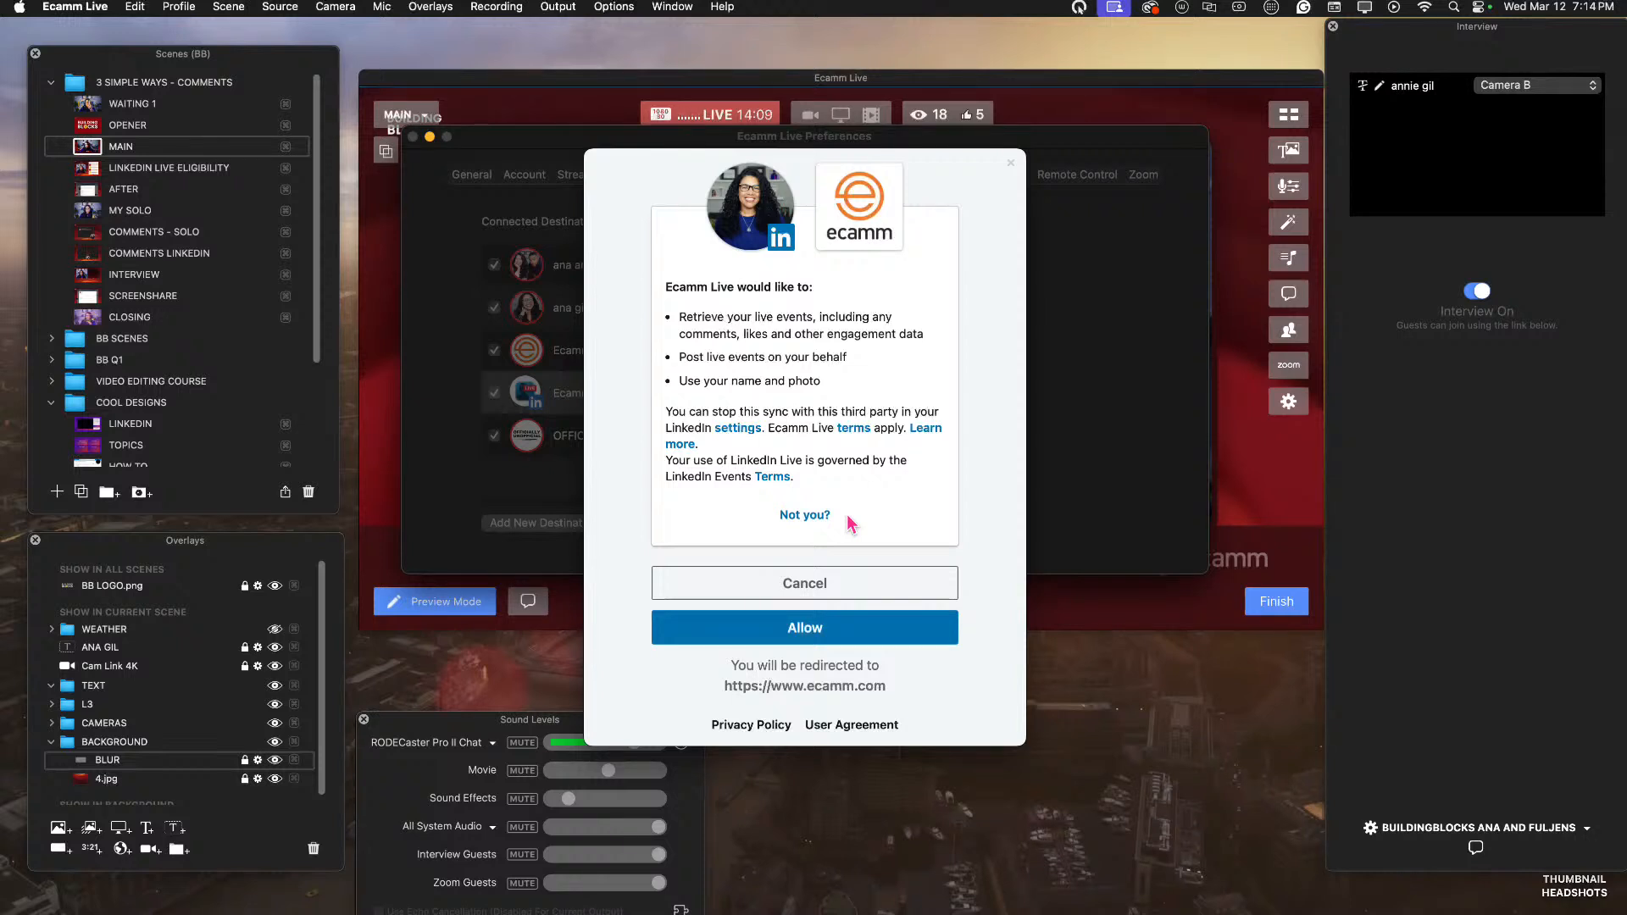
{"action": "left_click", "coordinate": [866, 629]}
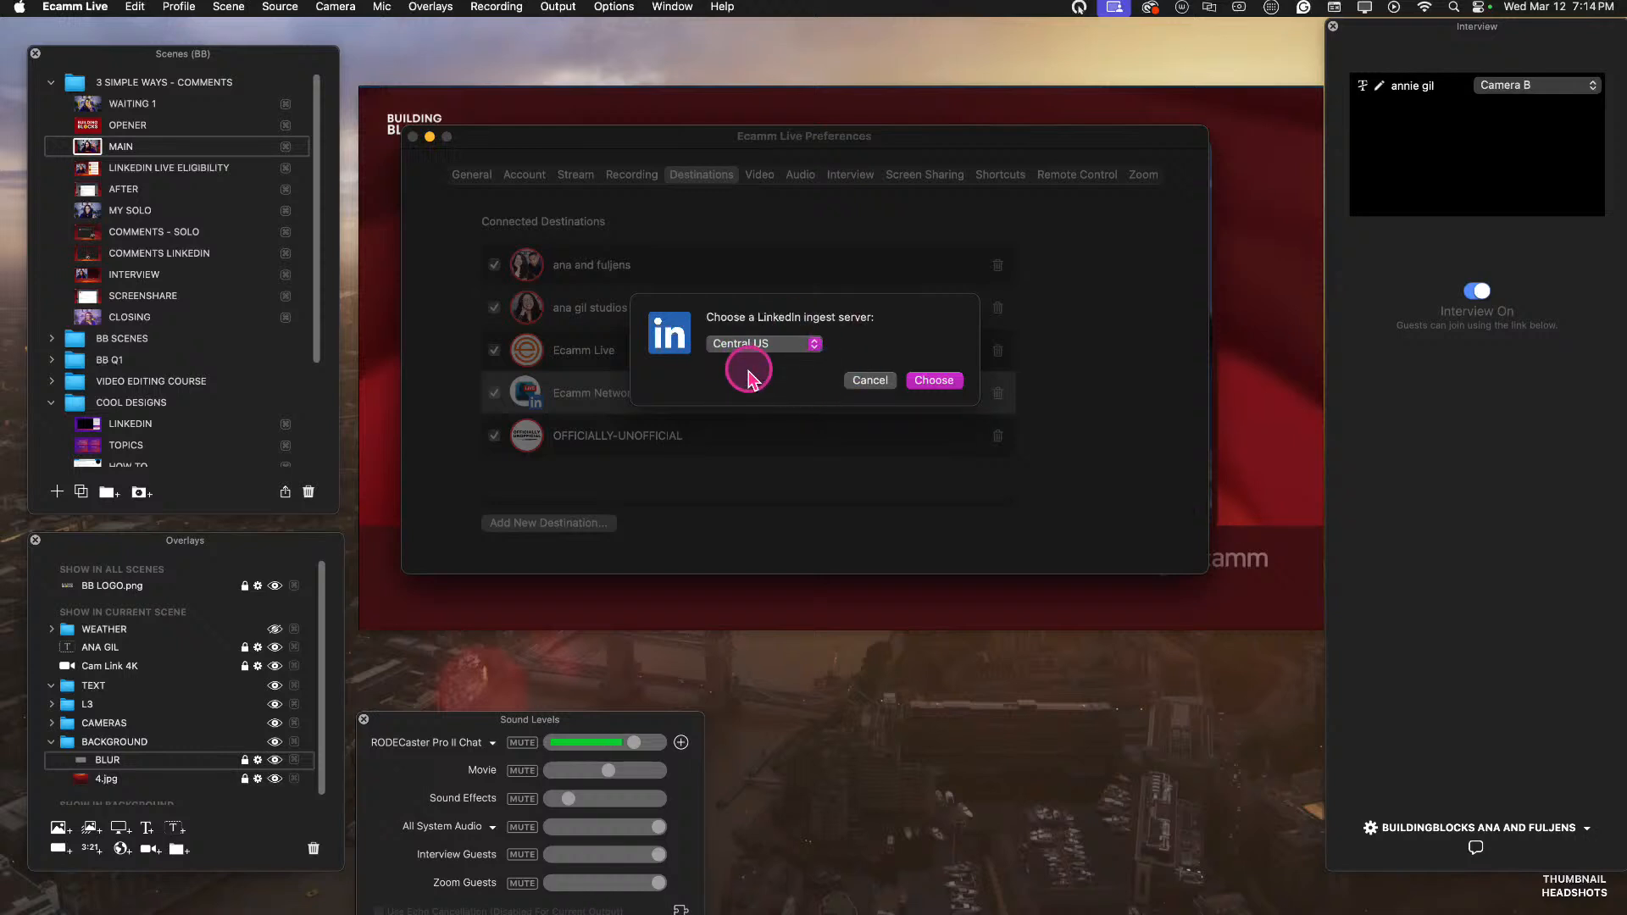
Choose Central US as the LinkedIn ingest server and close the preferences.
{"action": "left_click", "coordinate": [943, 381]}
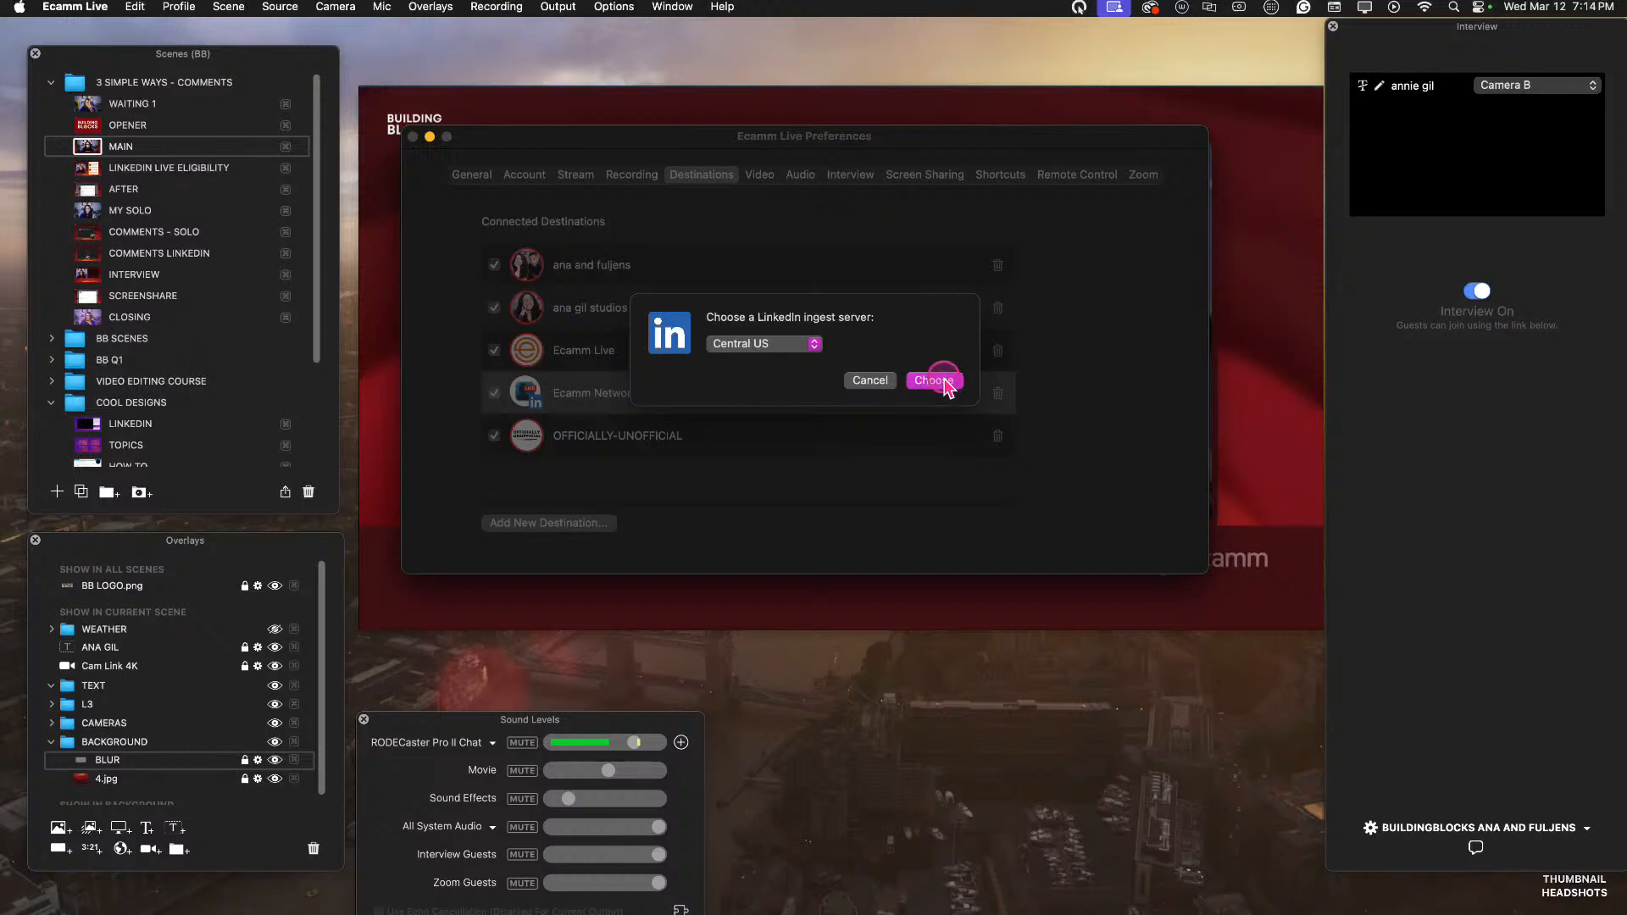
{"action": "left_click", "coordinate": [942, 382]}
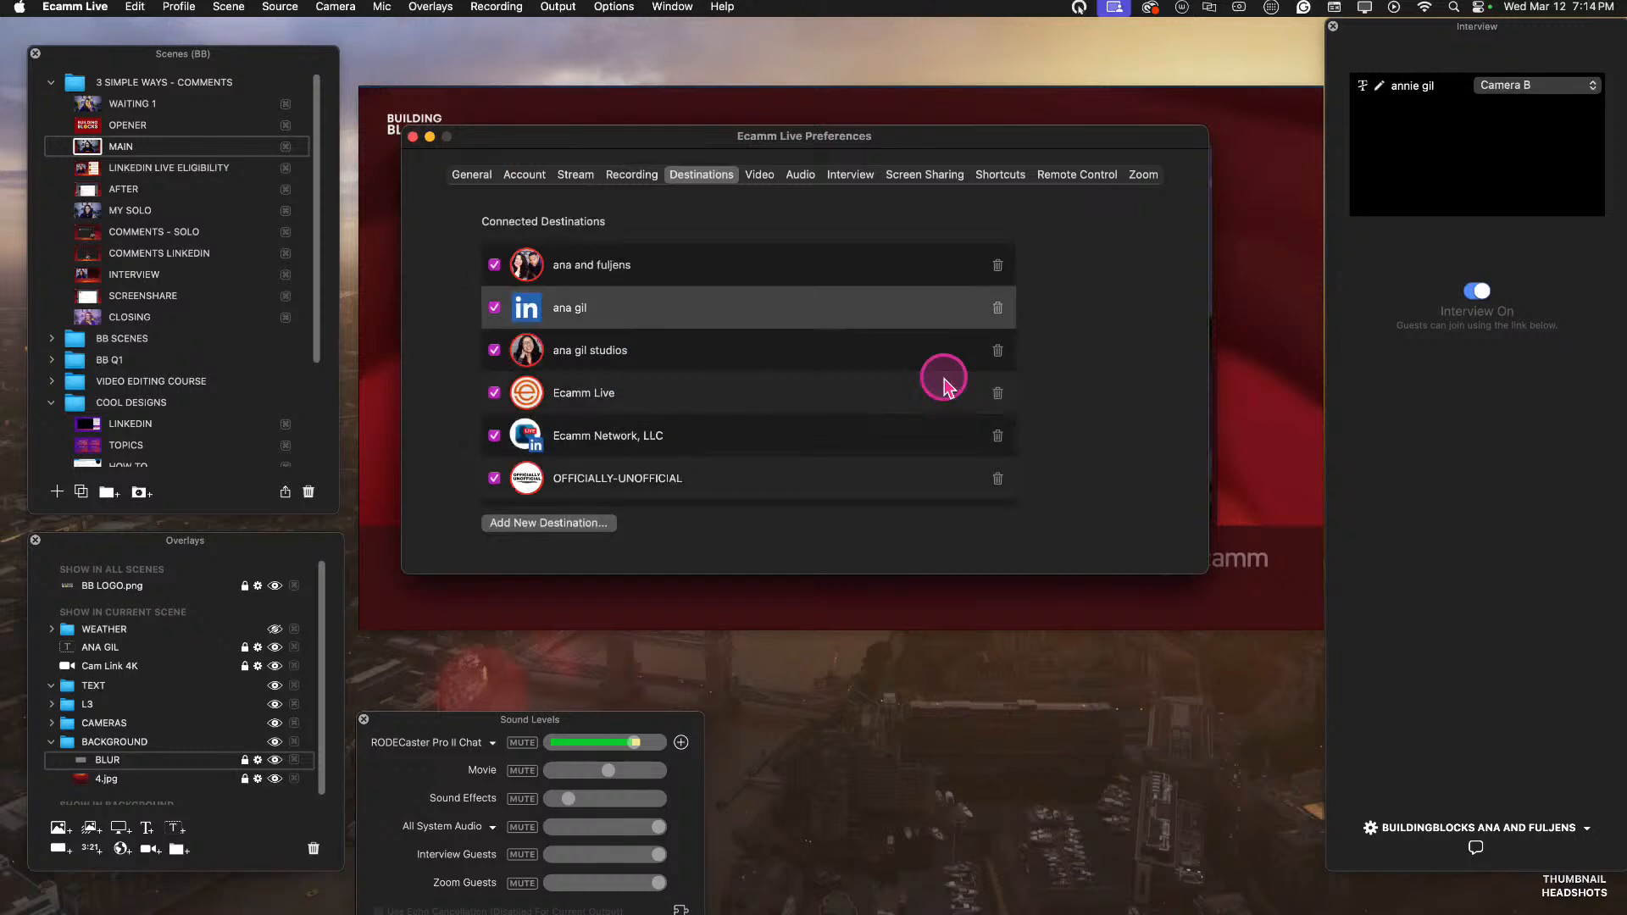
{"action": "left_click", "coordinate": [564, 324]}
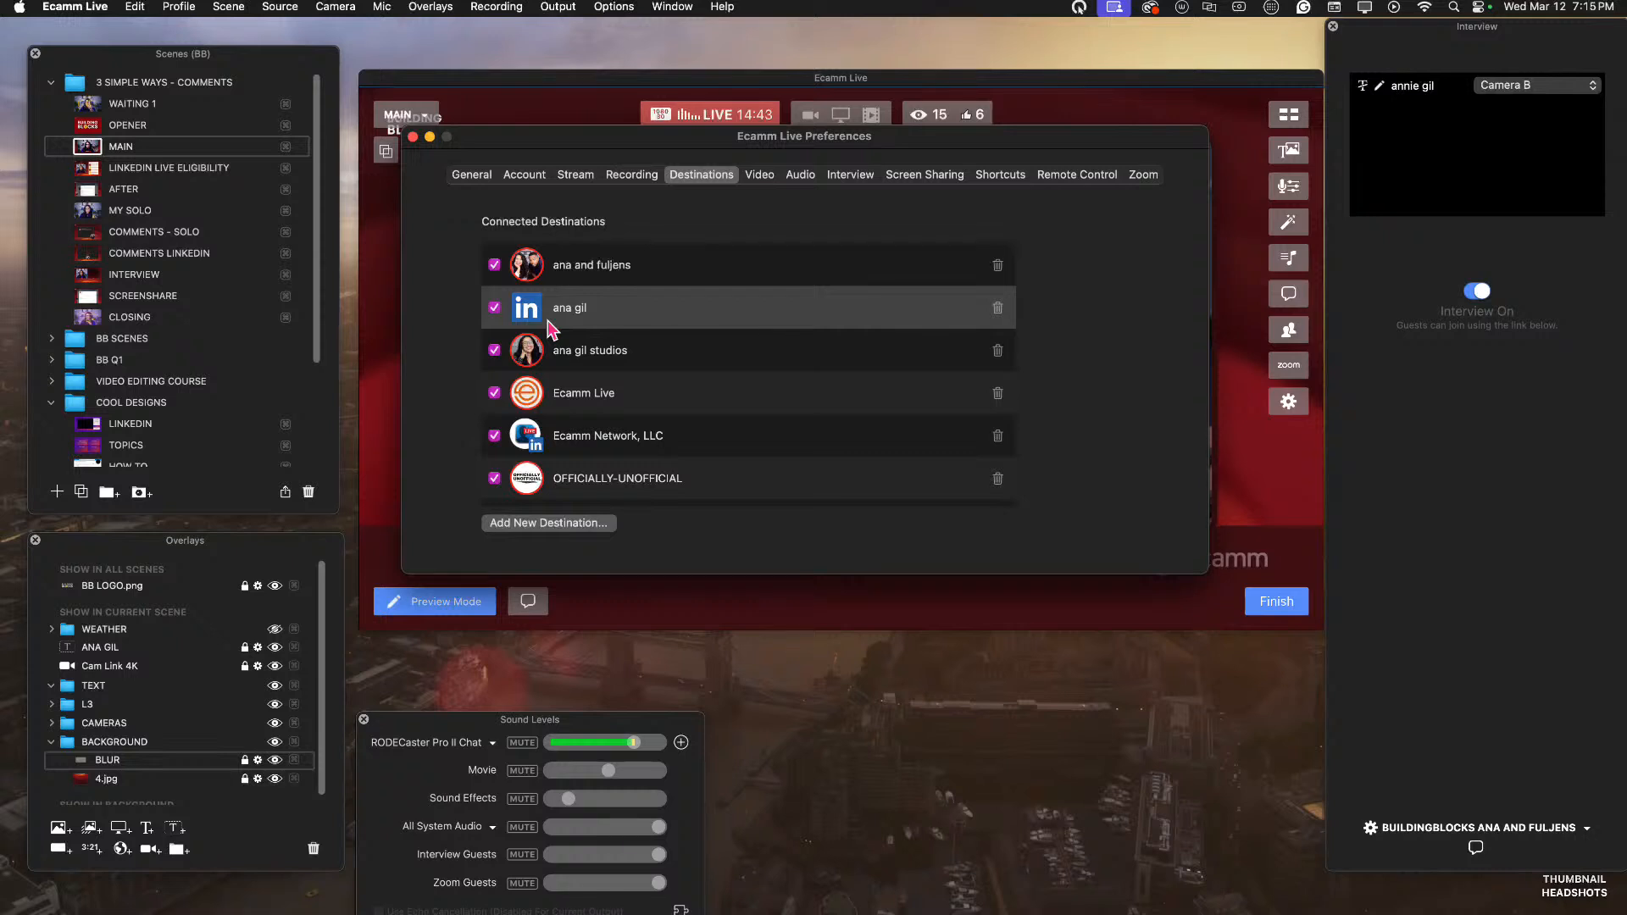
{"action": "left_click", "coordinate": [413, 137]}
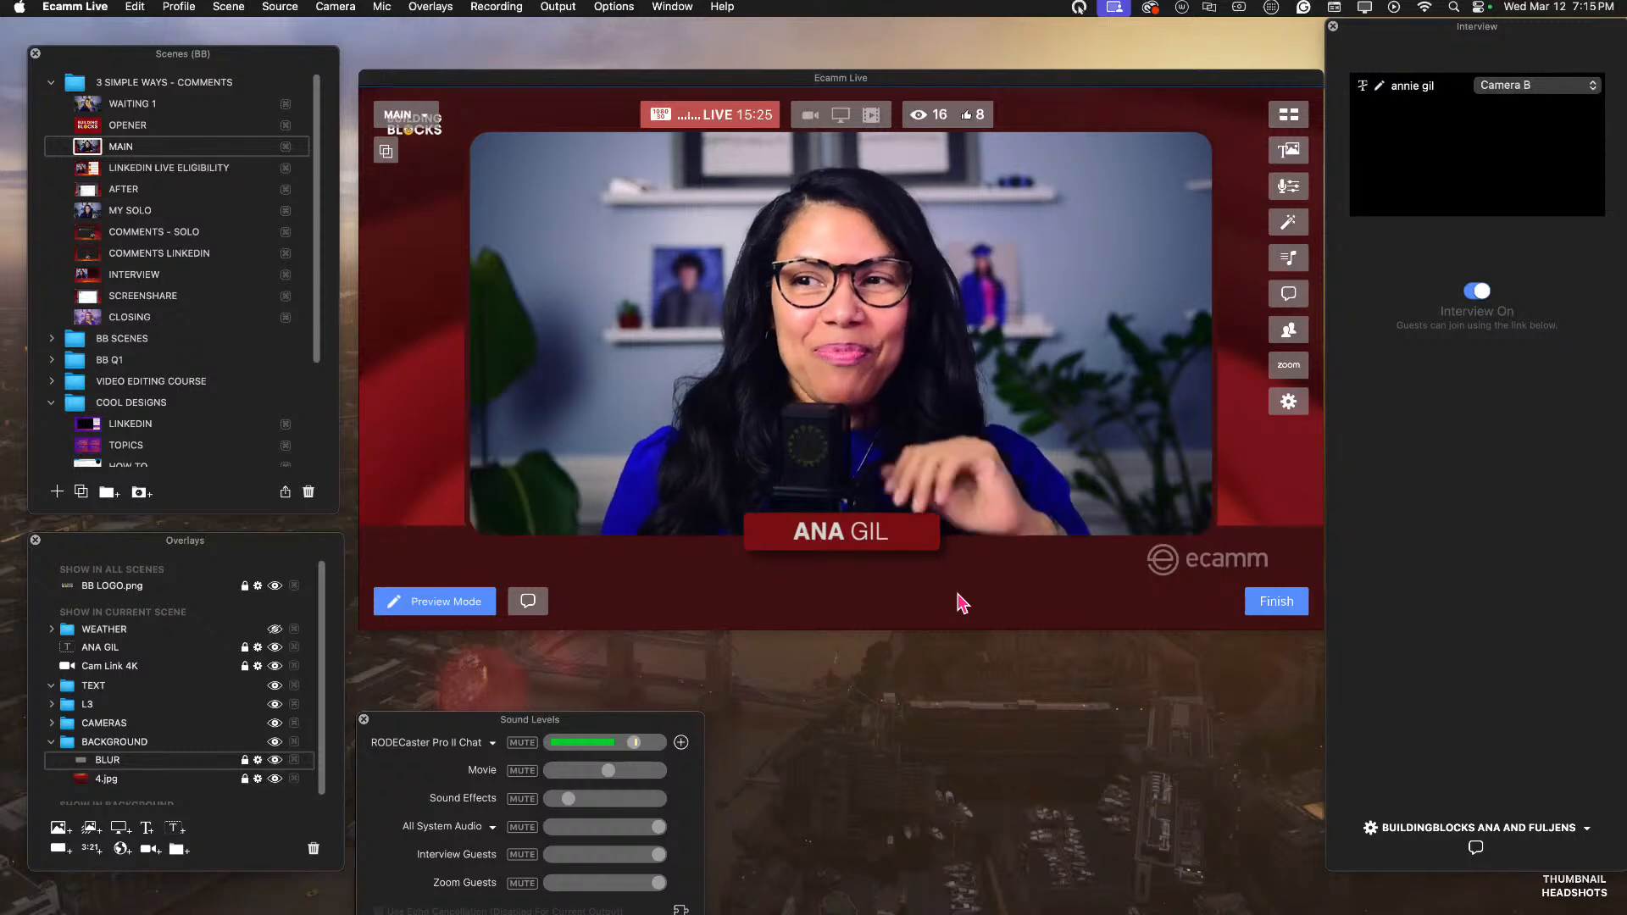
Switch the live broadcast to the COMMENTS - SOLO scene.
{"action": "left_click", "coordinate": [531, 202]}
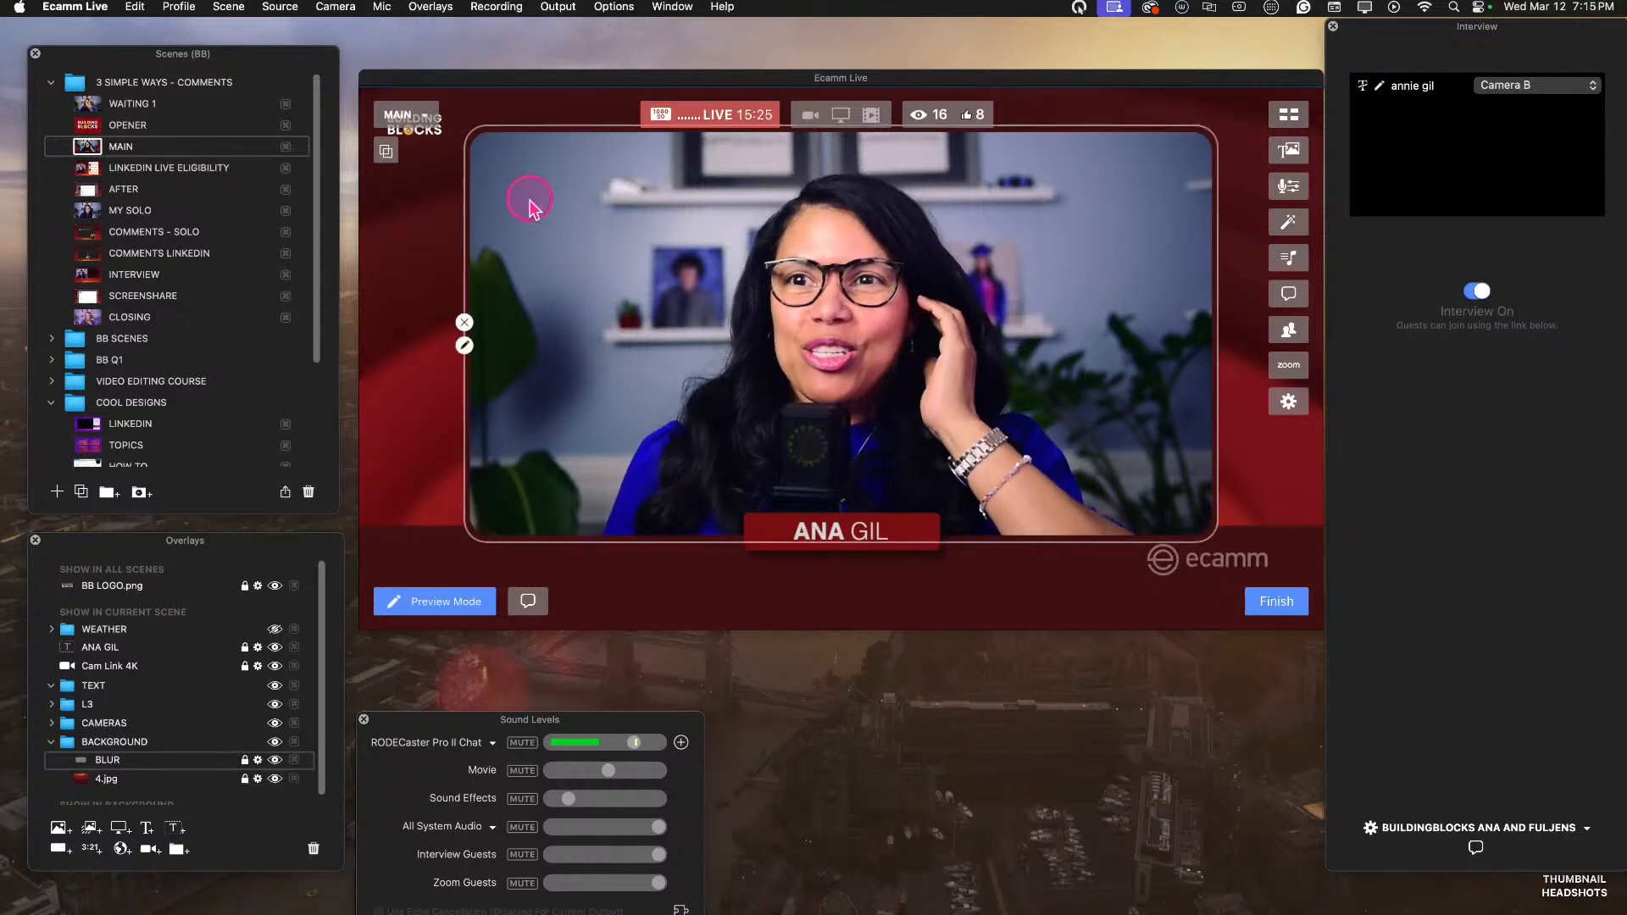
{"action": "left_click", "coordinate": [92, 234]}
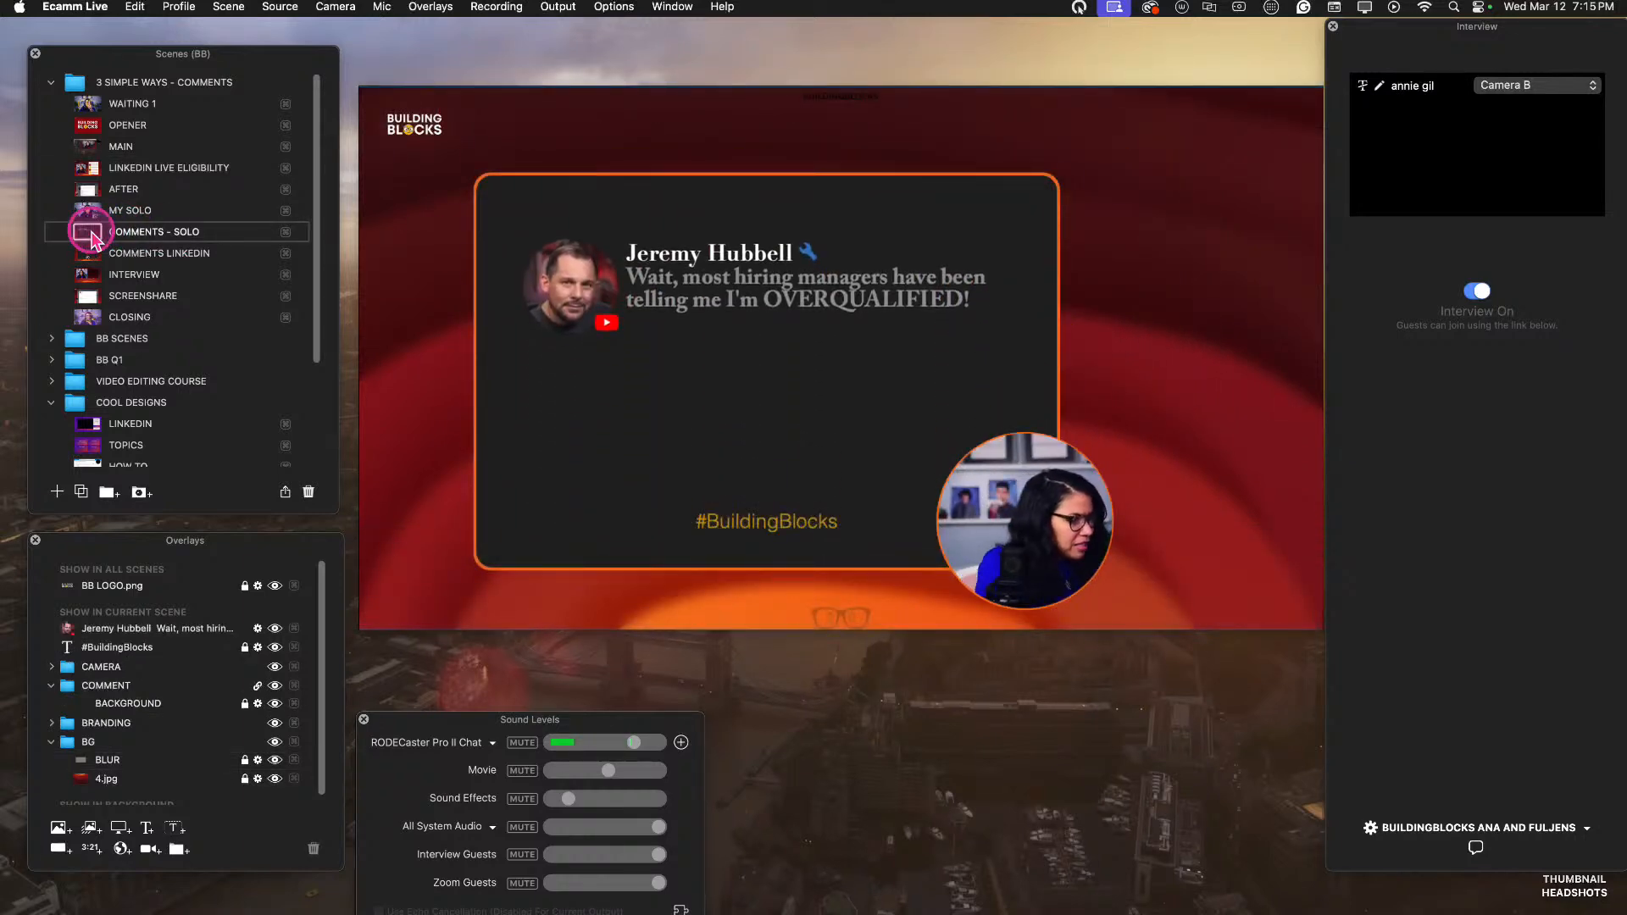
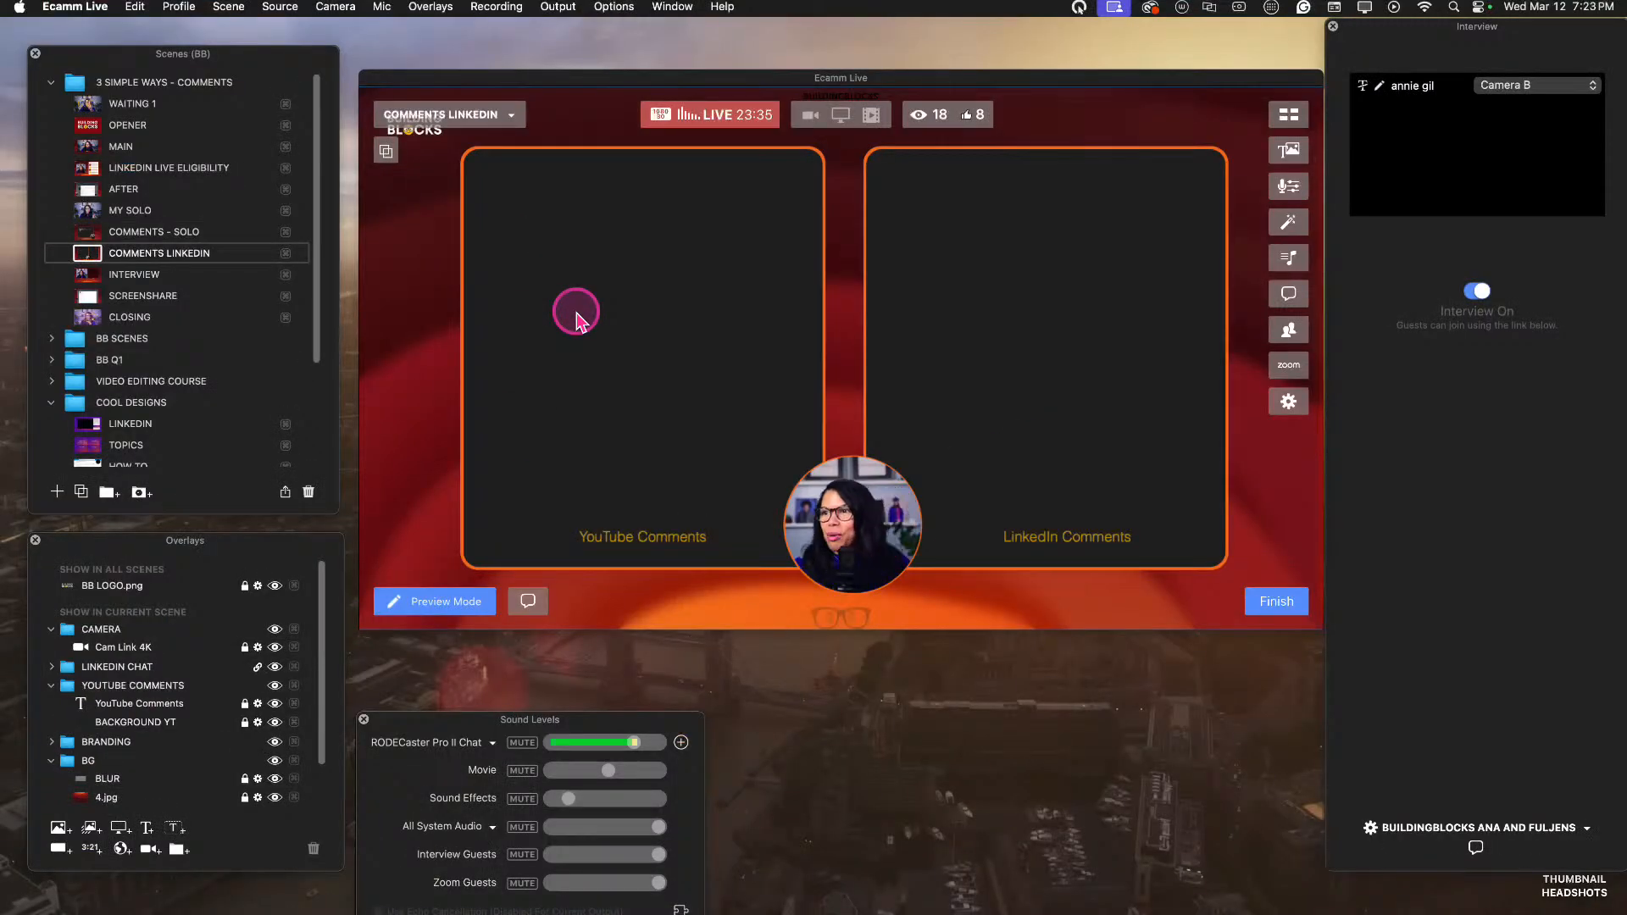
Add a screen share overlay to the COMMENTS LINKEDIN scene and enlarge it over the YouTube Comments box.
{"action": "left_click", "coordinate": [571, 314]}
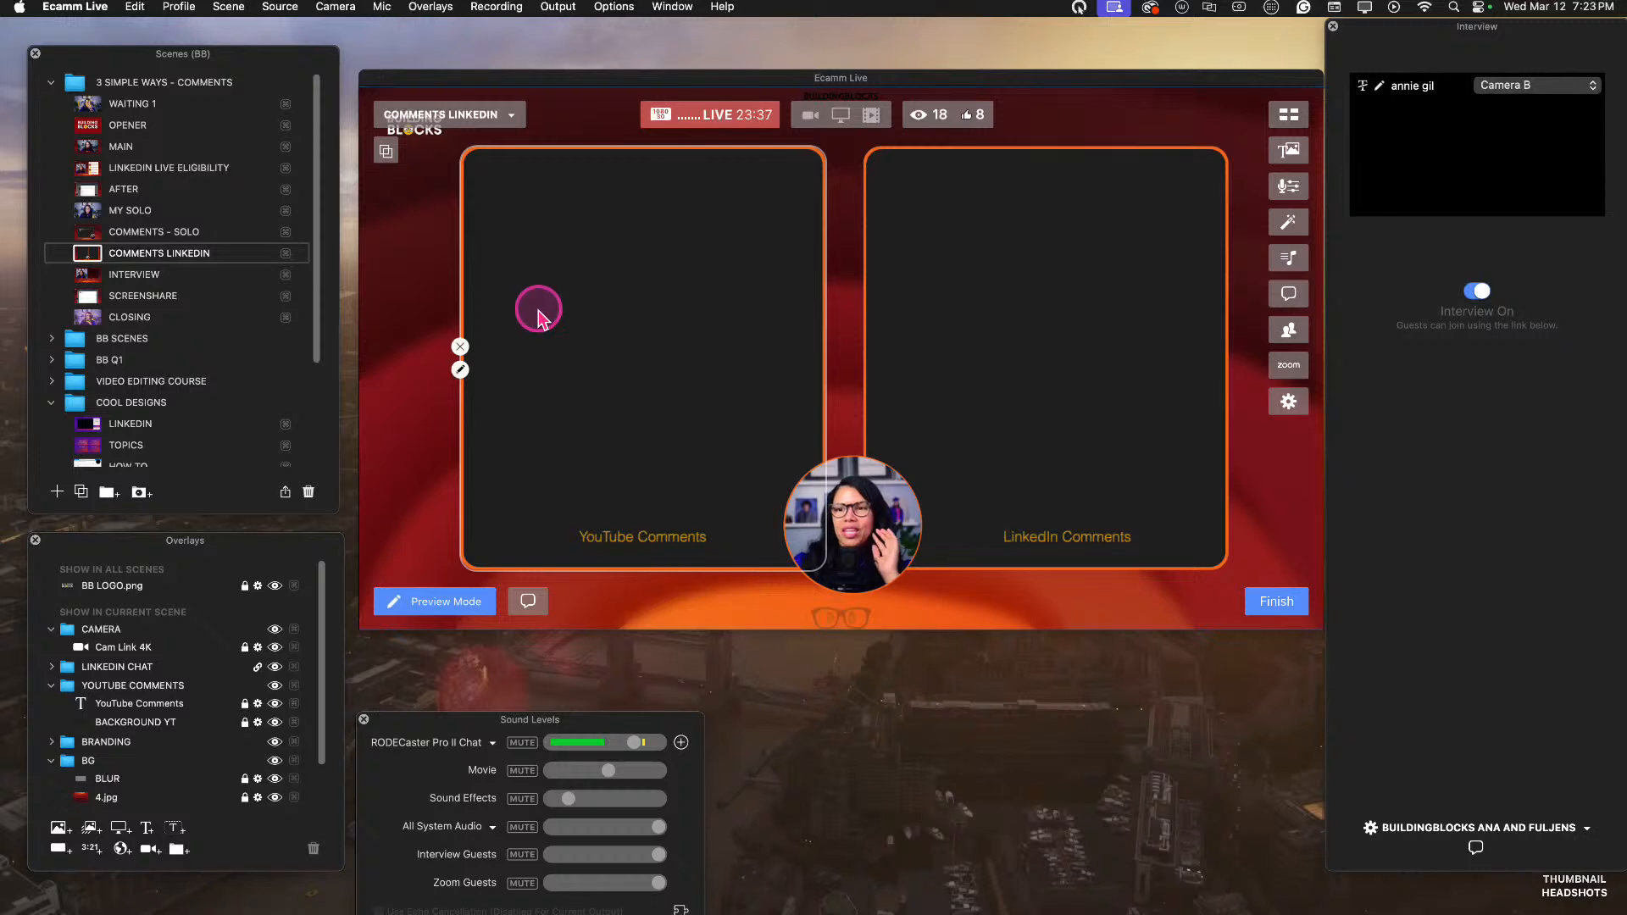
{"action": "left_click", "coordinate": [576, 406]}
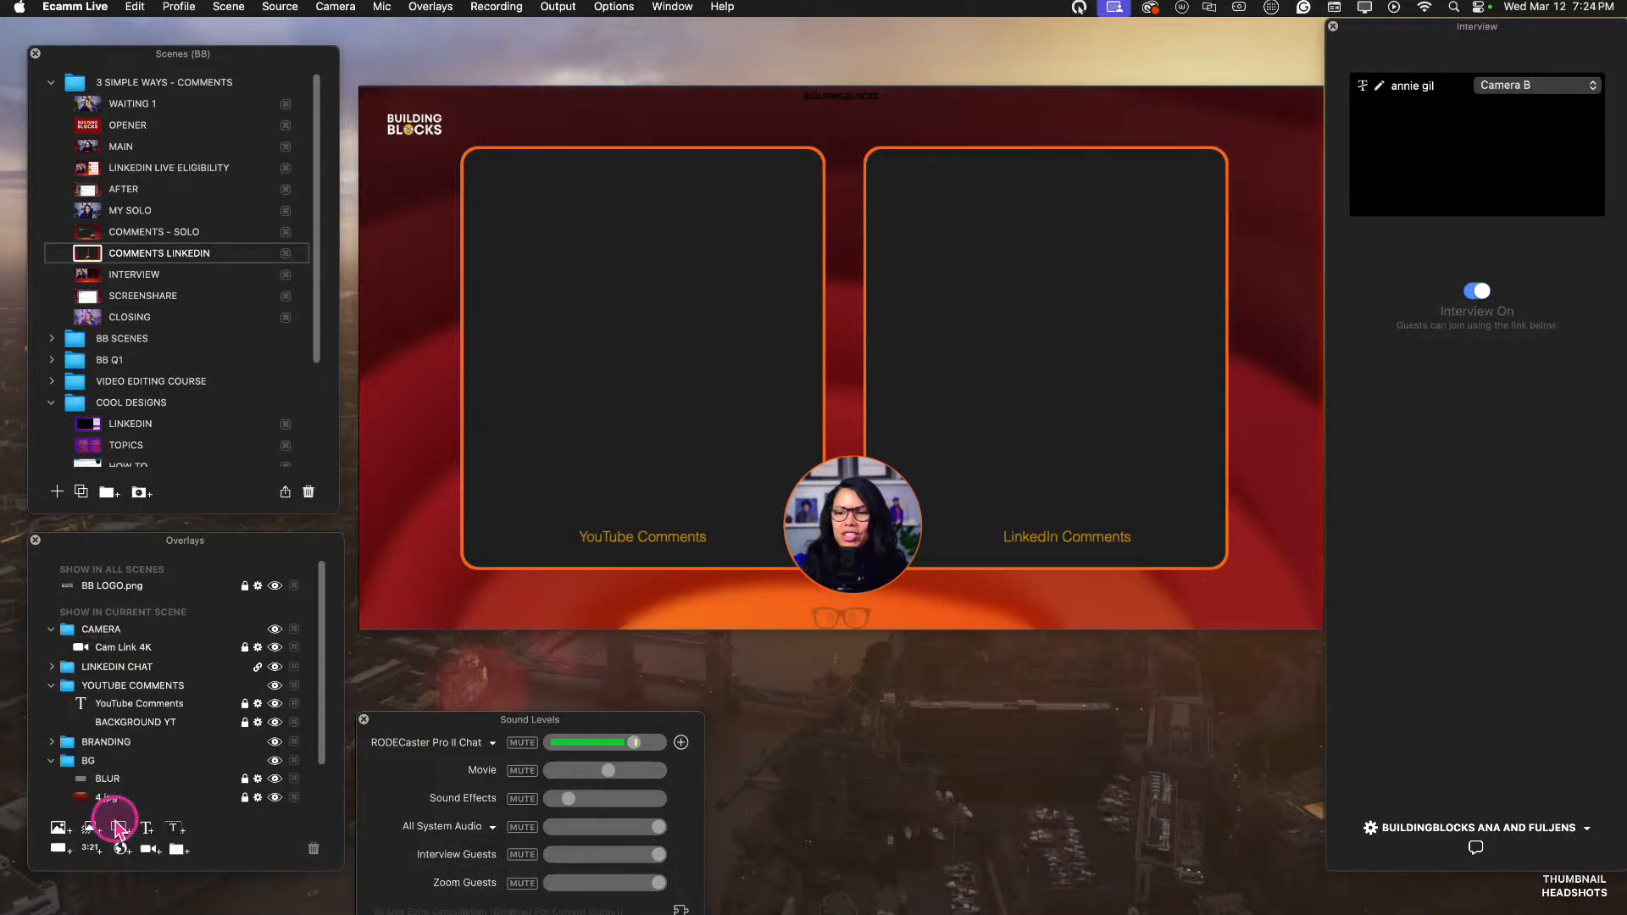
{"action": "left_click", "coordinate": [121, 828]}
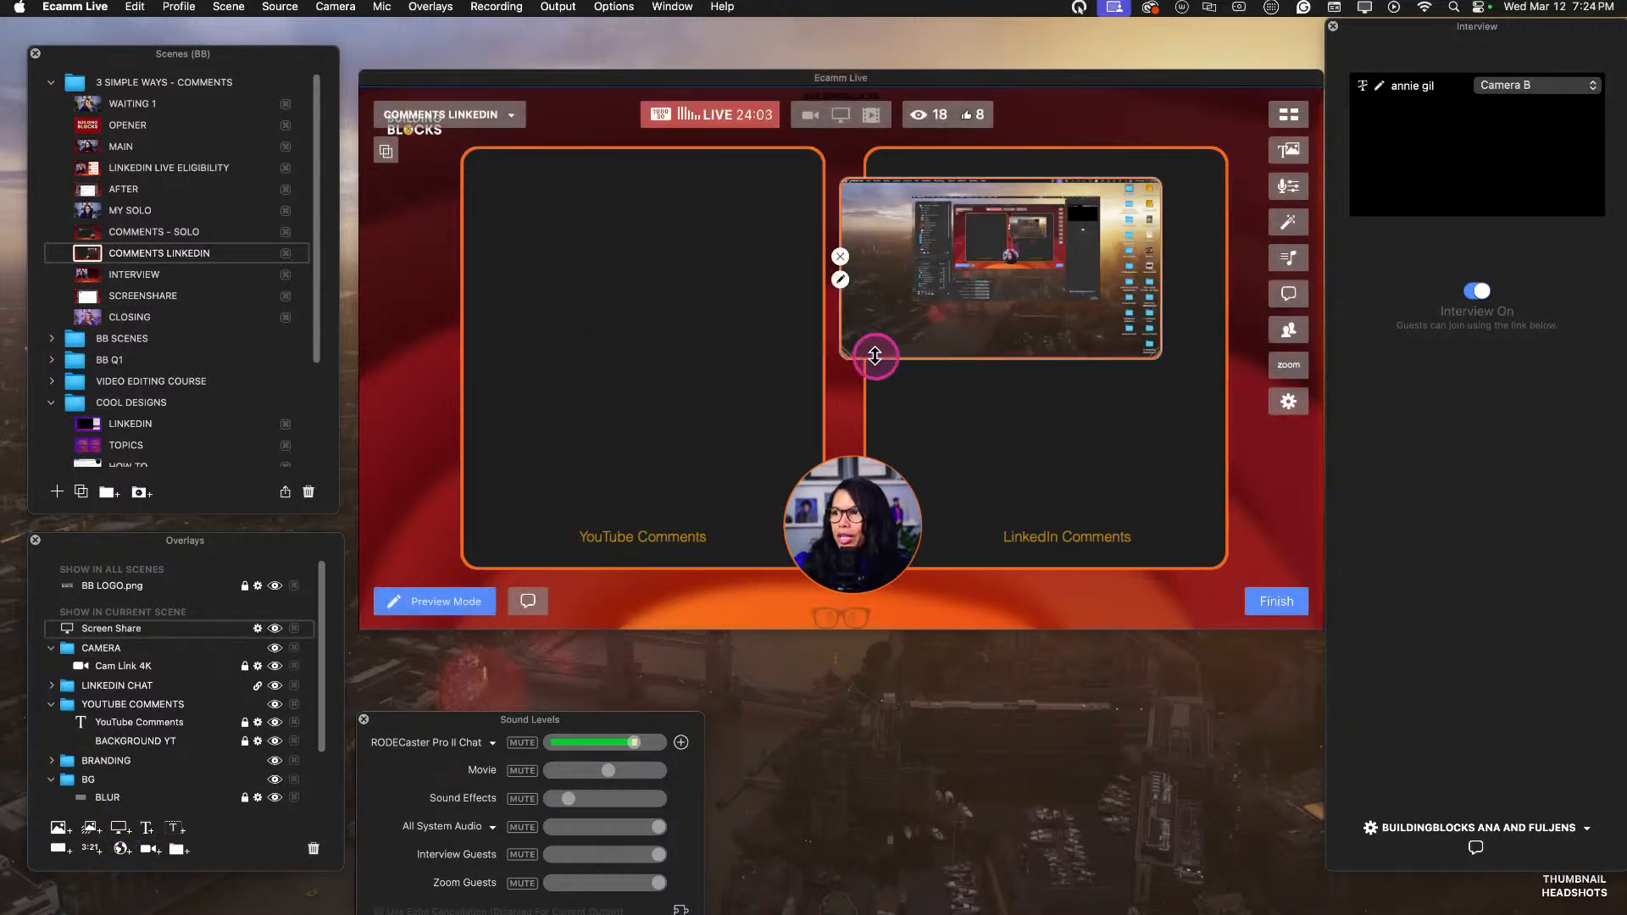
{"action": "left_click_drag", "start_coordinate": [843, 355], "coordinate": [588, 404]}
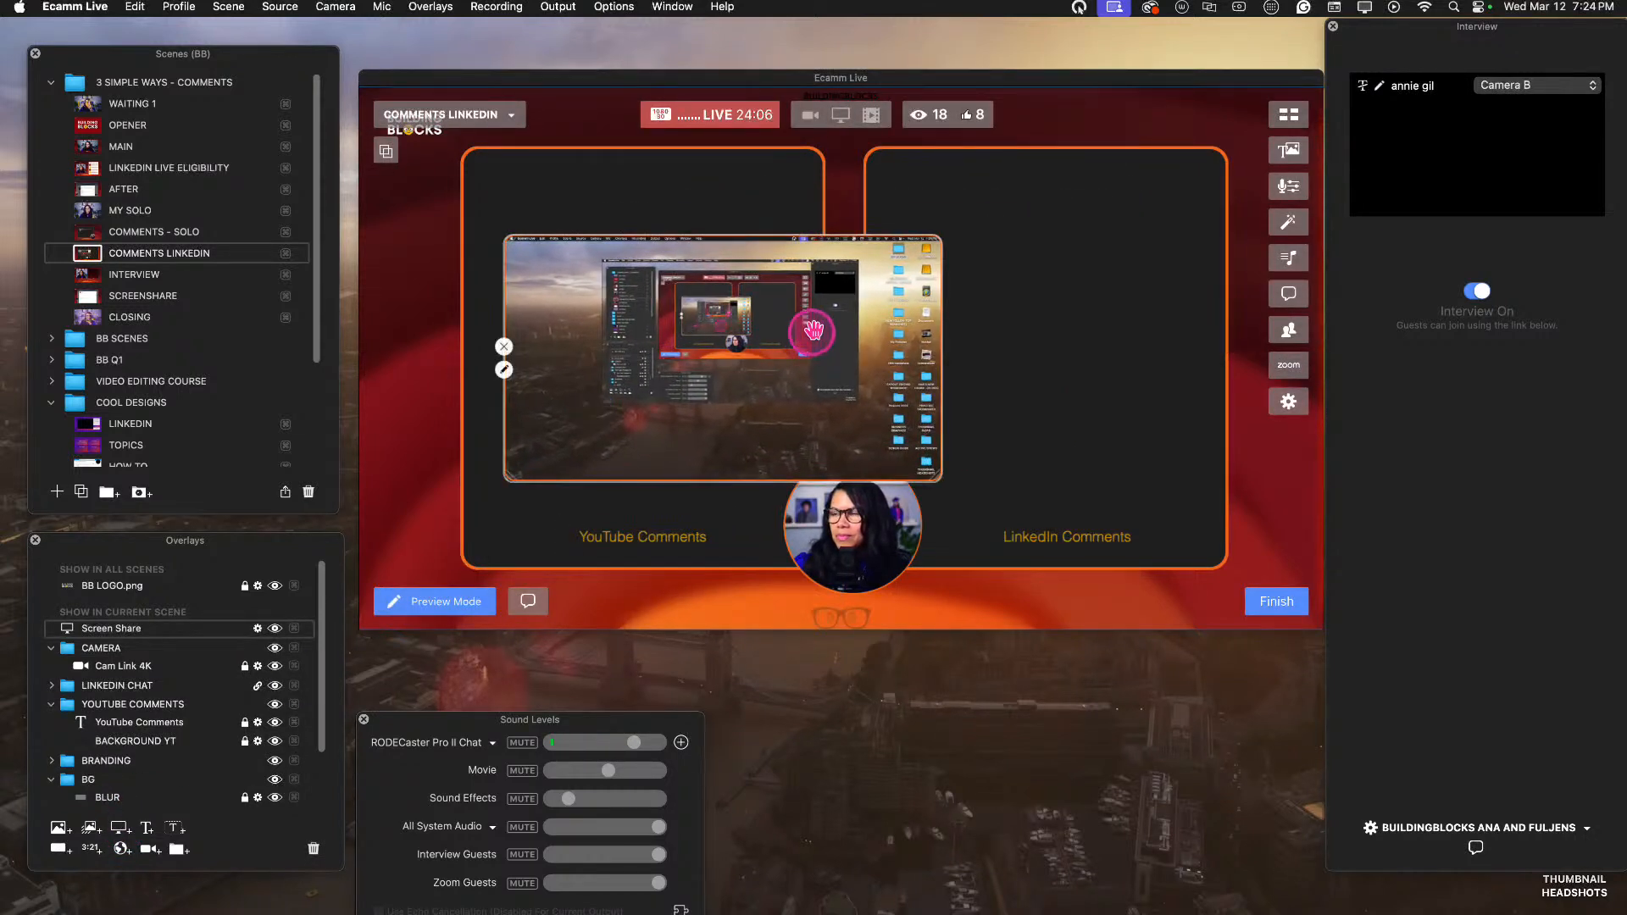
Exclude the desktop from the screen share overlay and activate its system audio capture.
{"action": "double_click", "coordinate": [517, 365]}
{"action": "left_click", "coordinate": [234, 373]}
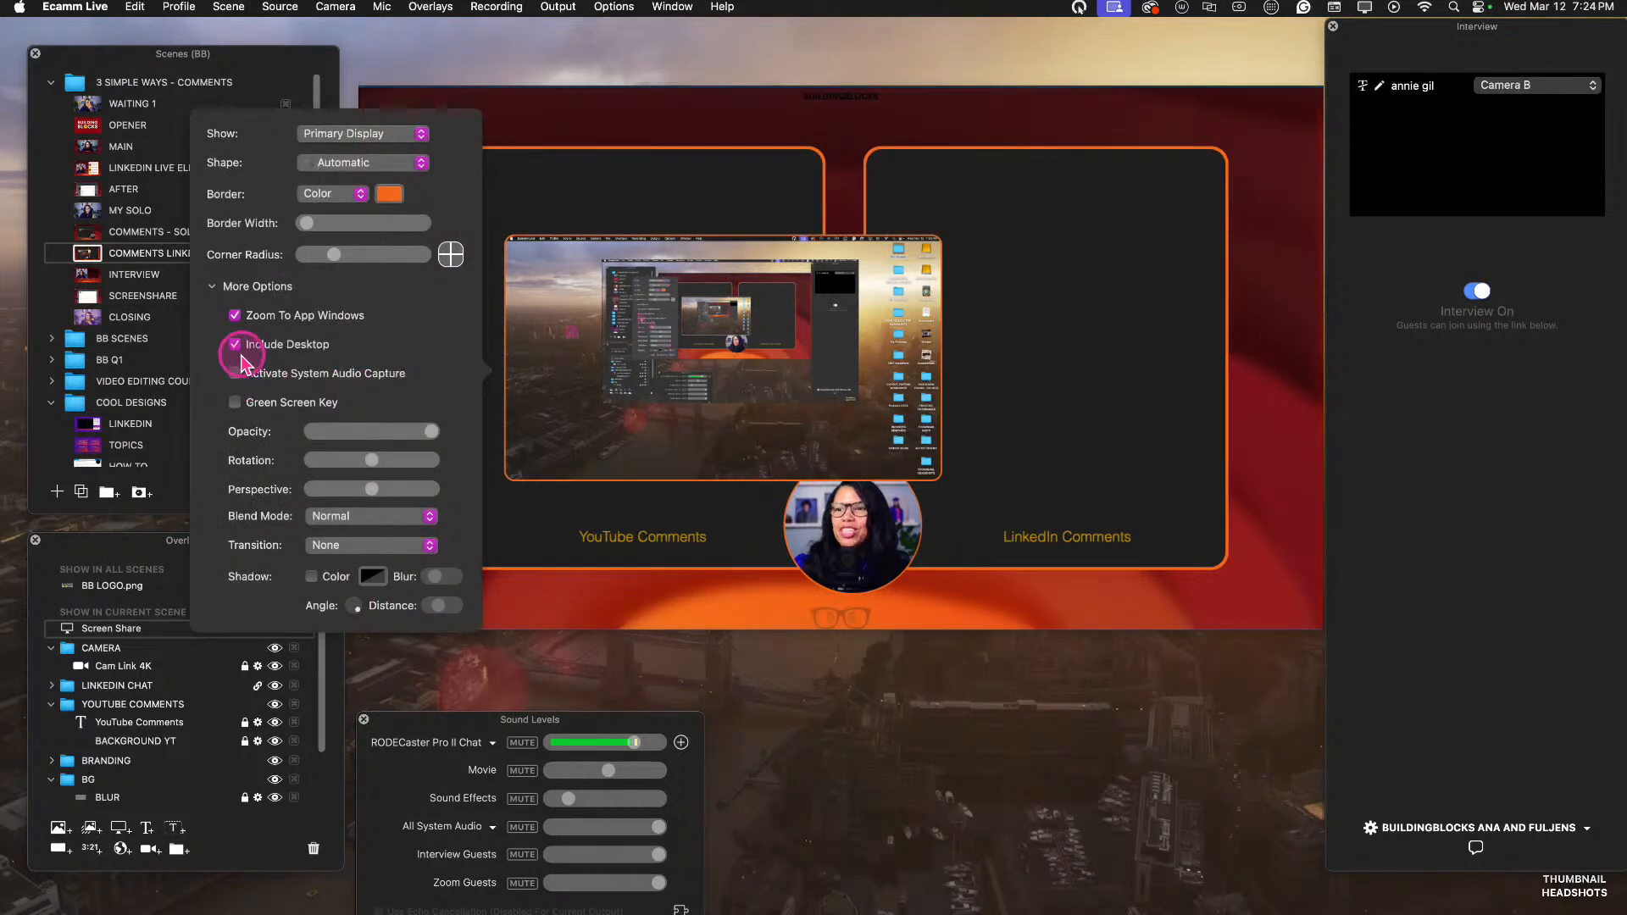
{"action": "left_click", "coordinate": [236, 345]}
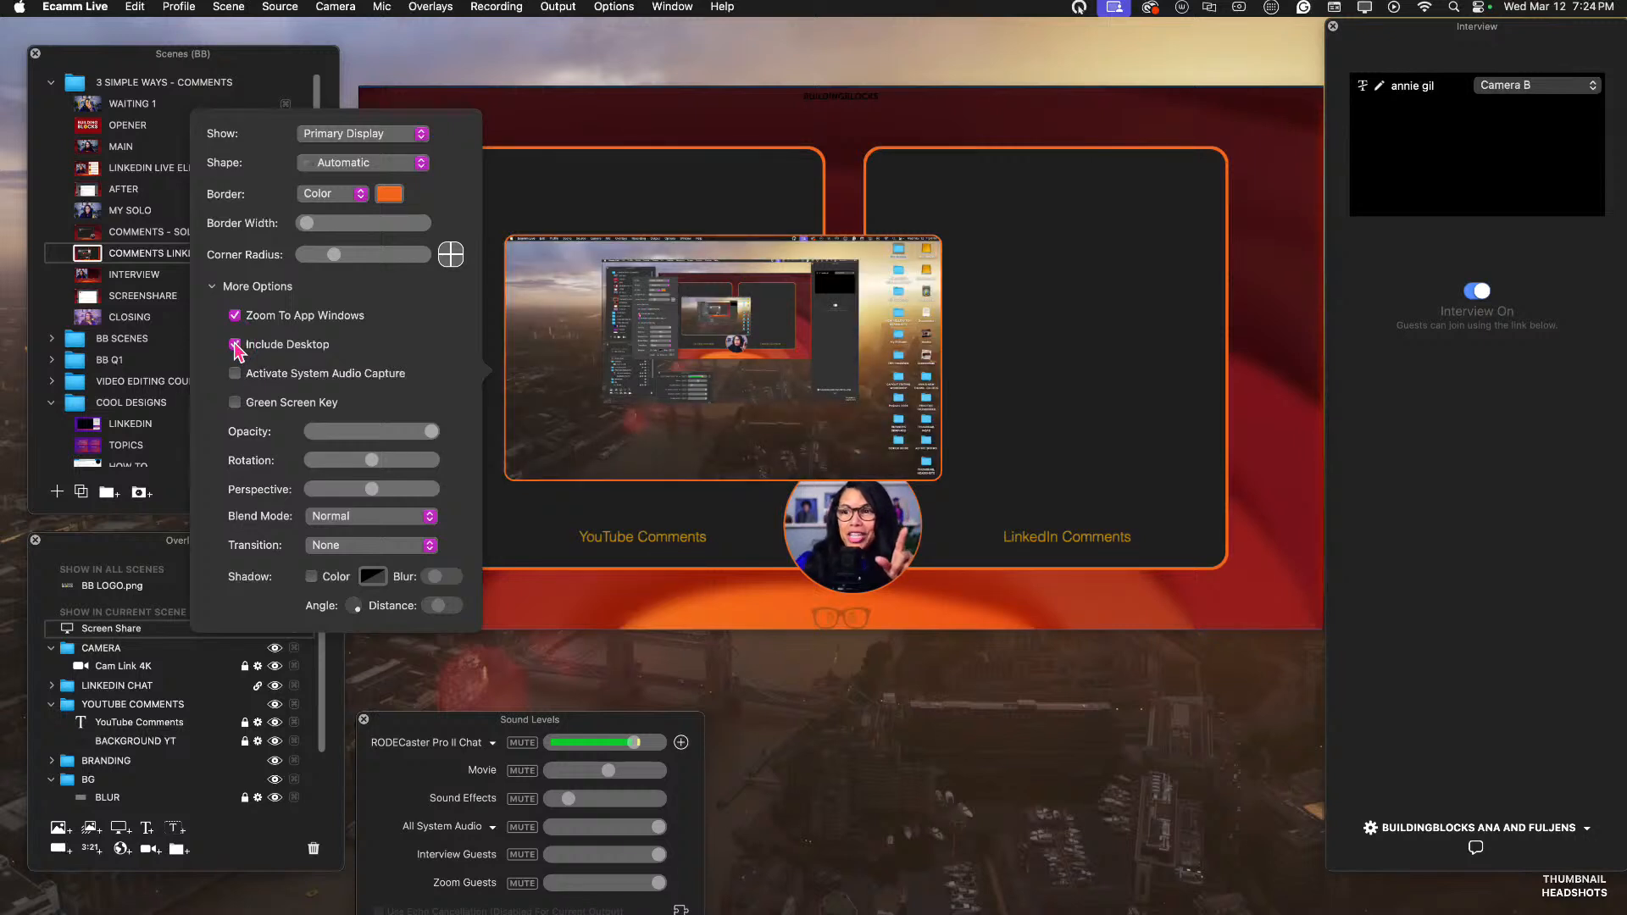
{"action": "left_click", "coordinate": [236, 344]}
{"action": "left_click", "coordinate": [235, 344]}
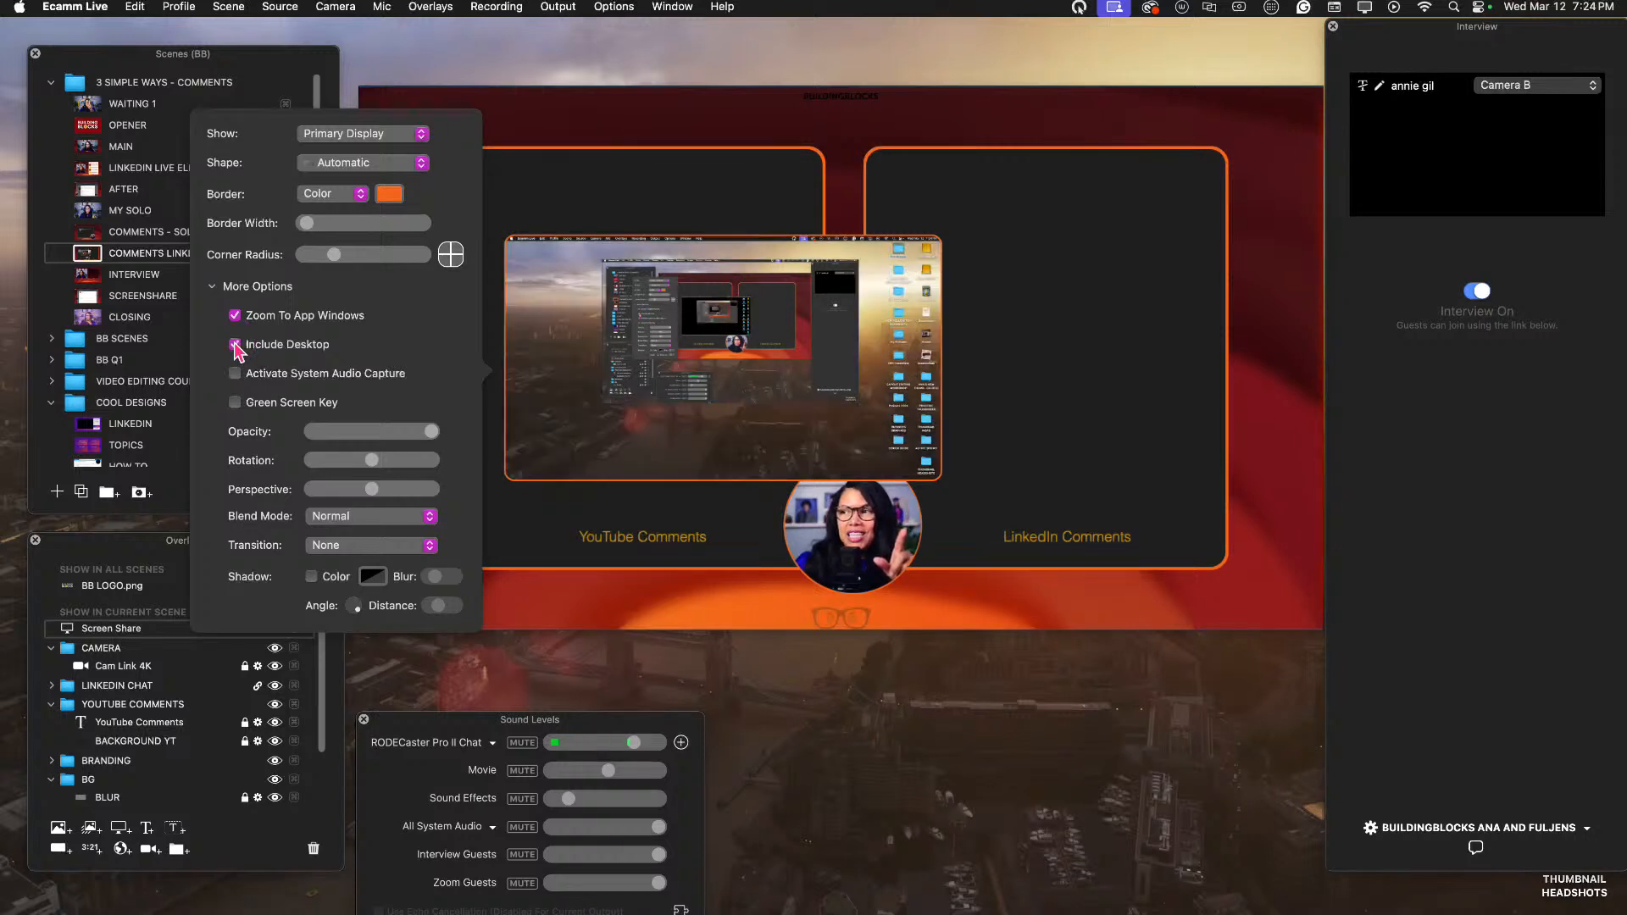
{"action": "left_click", "coordinate": [236, 344]}
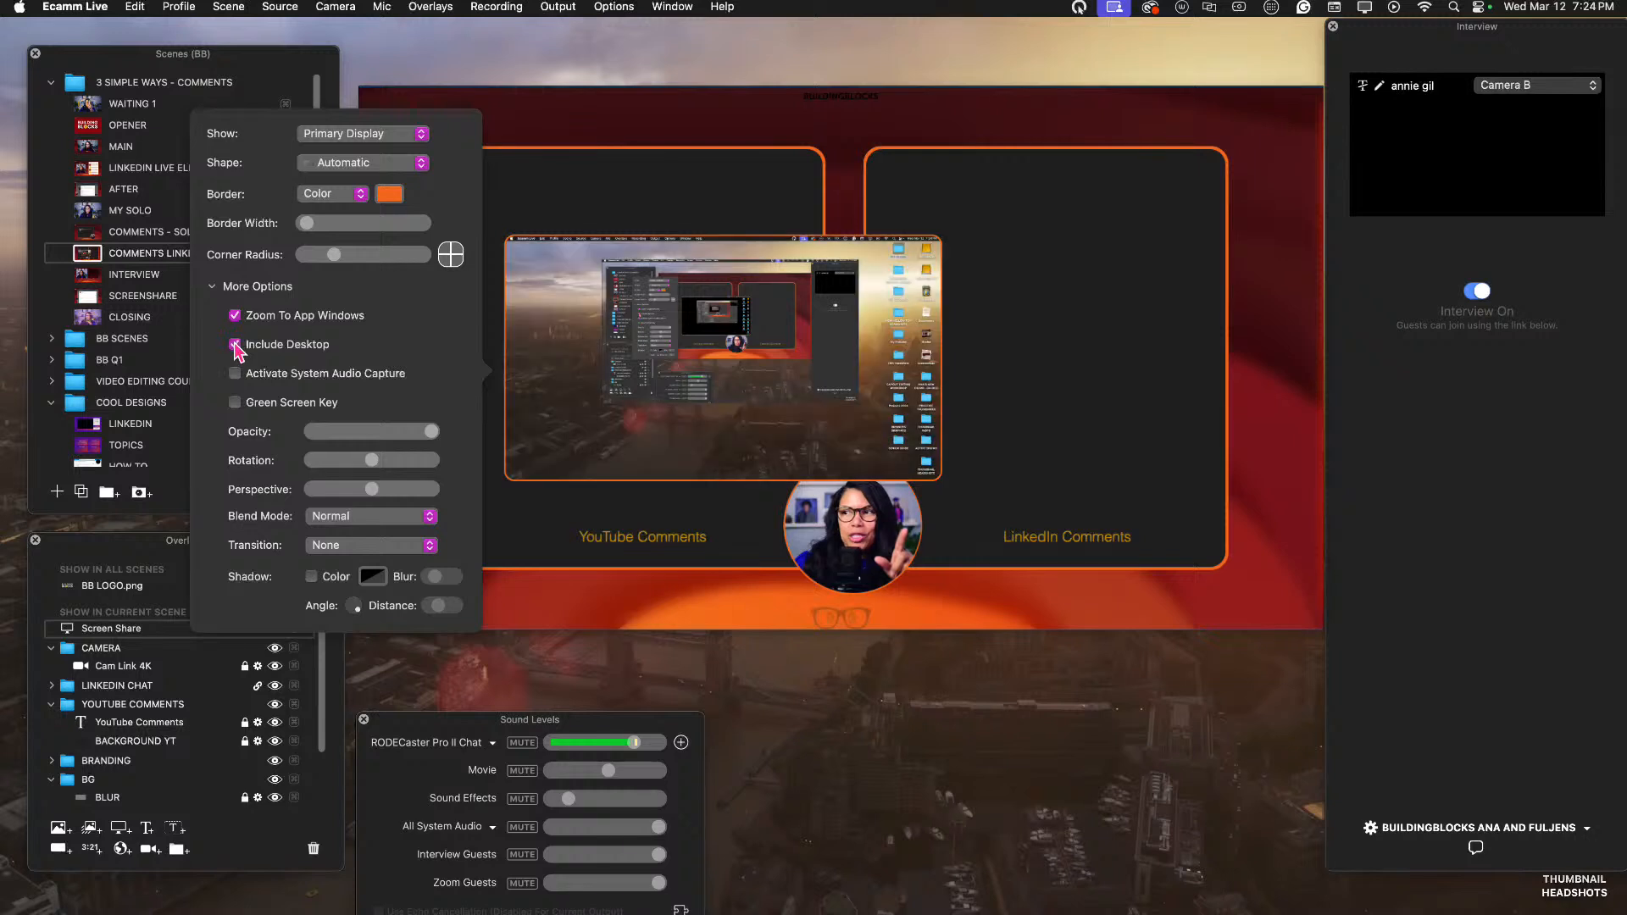
{"action": "left_click", "coordinate": [961, 322]}
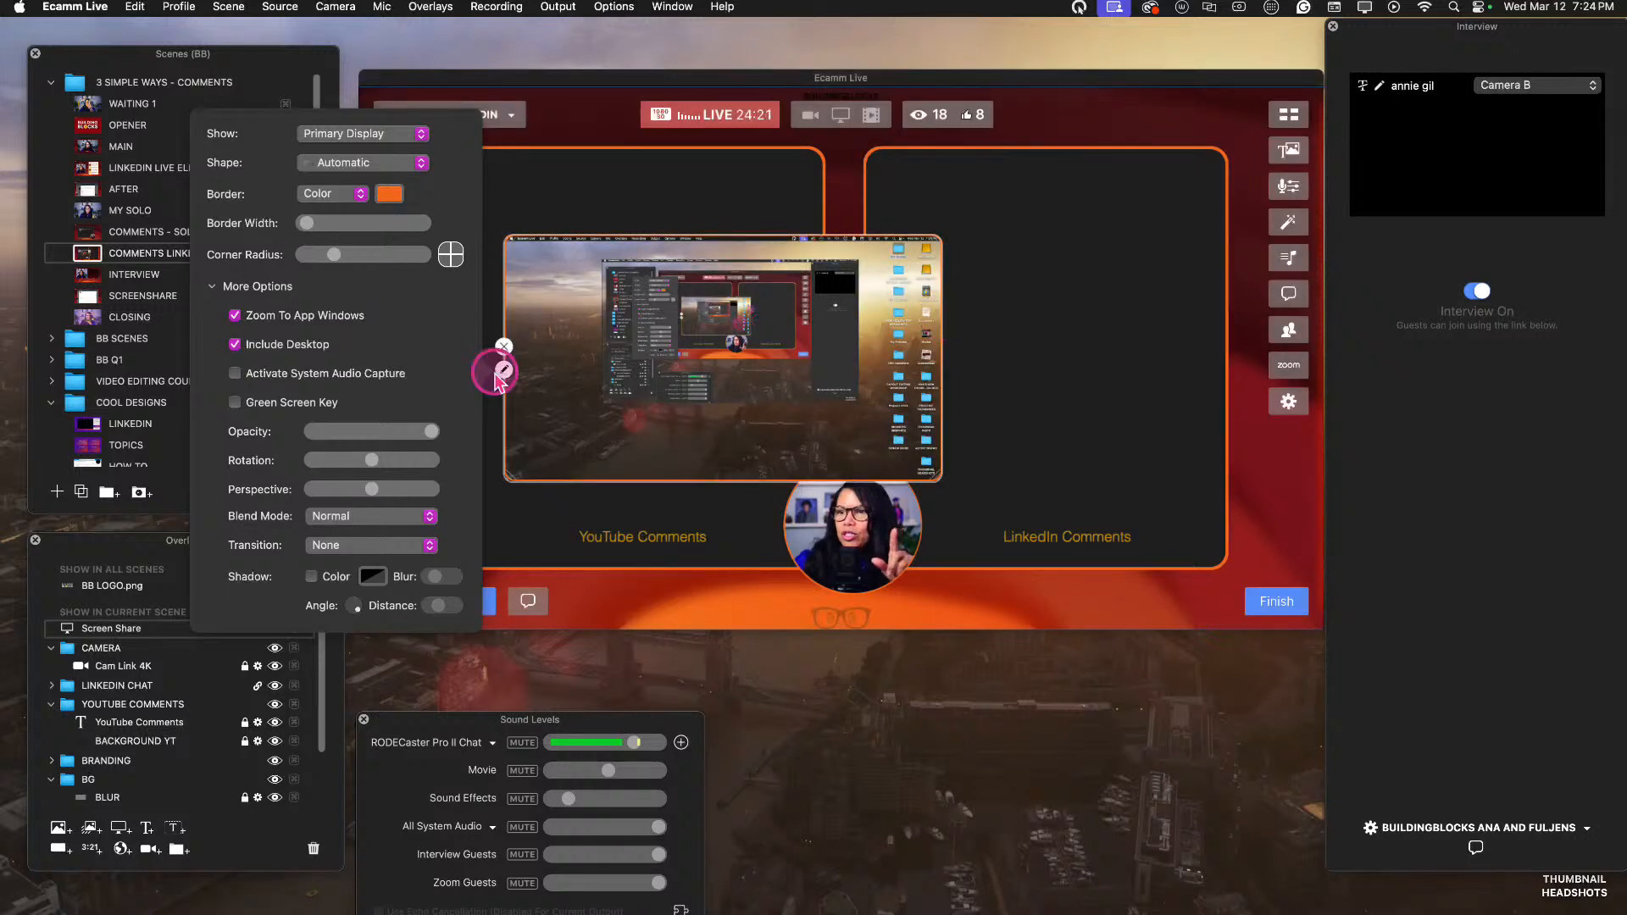
{"action": "left_click", "coordinate": [235, 346]}
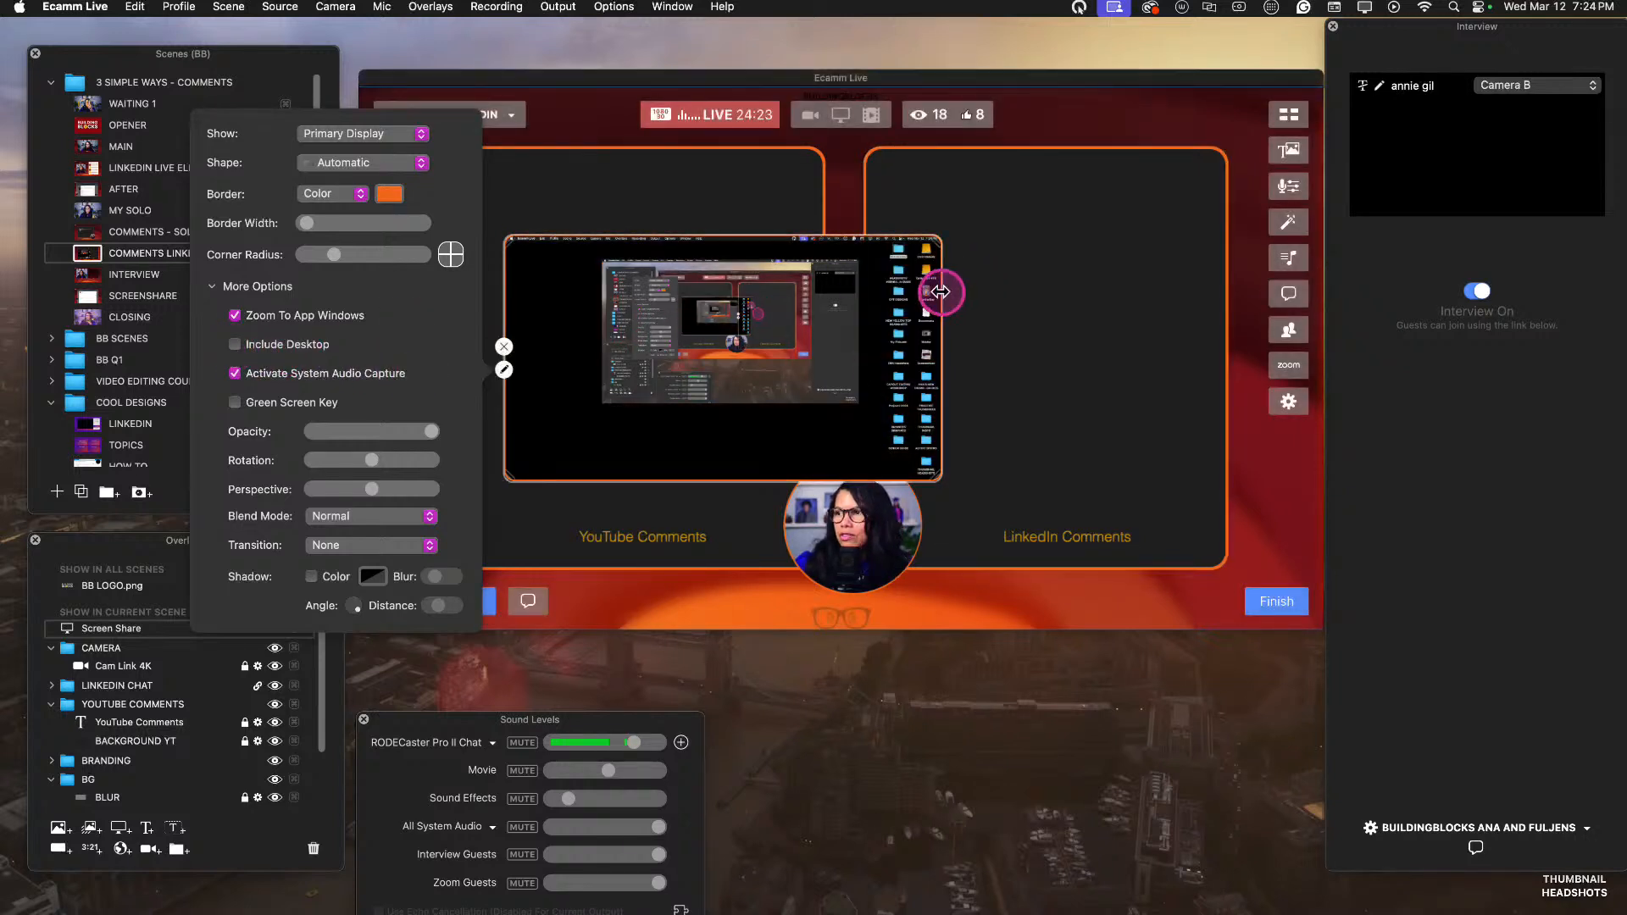
Crop the screen share overlay at its edges, enlarge it, and trim off the empty black area below the captured display.
{"action": "left_click_drag", "start_coordinate": [941, 291], "coordinate": [861, 302]}
{"action": "left_click_drag", "start_coordinate": [708, 237], "coordinate": [711, 257]}
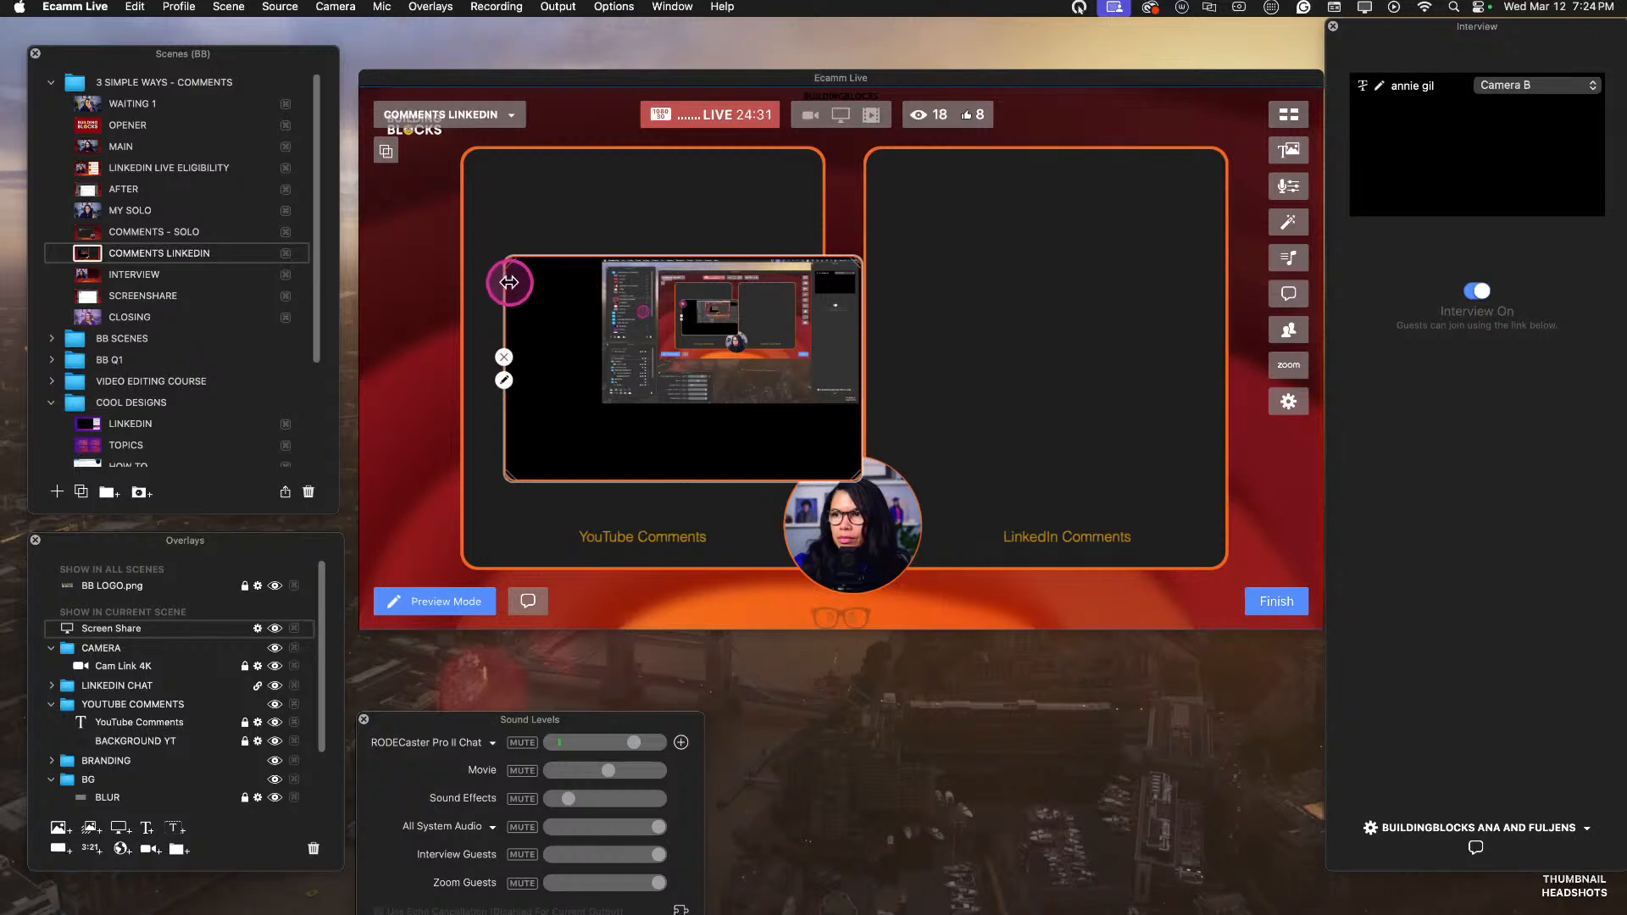
{"action": "left_click_drag", "start_coordinate": [509, 282], "coordinate": [607, 282]}
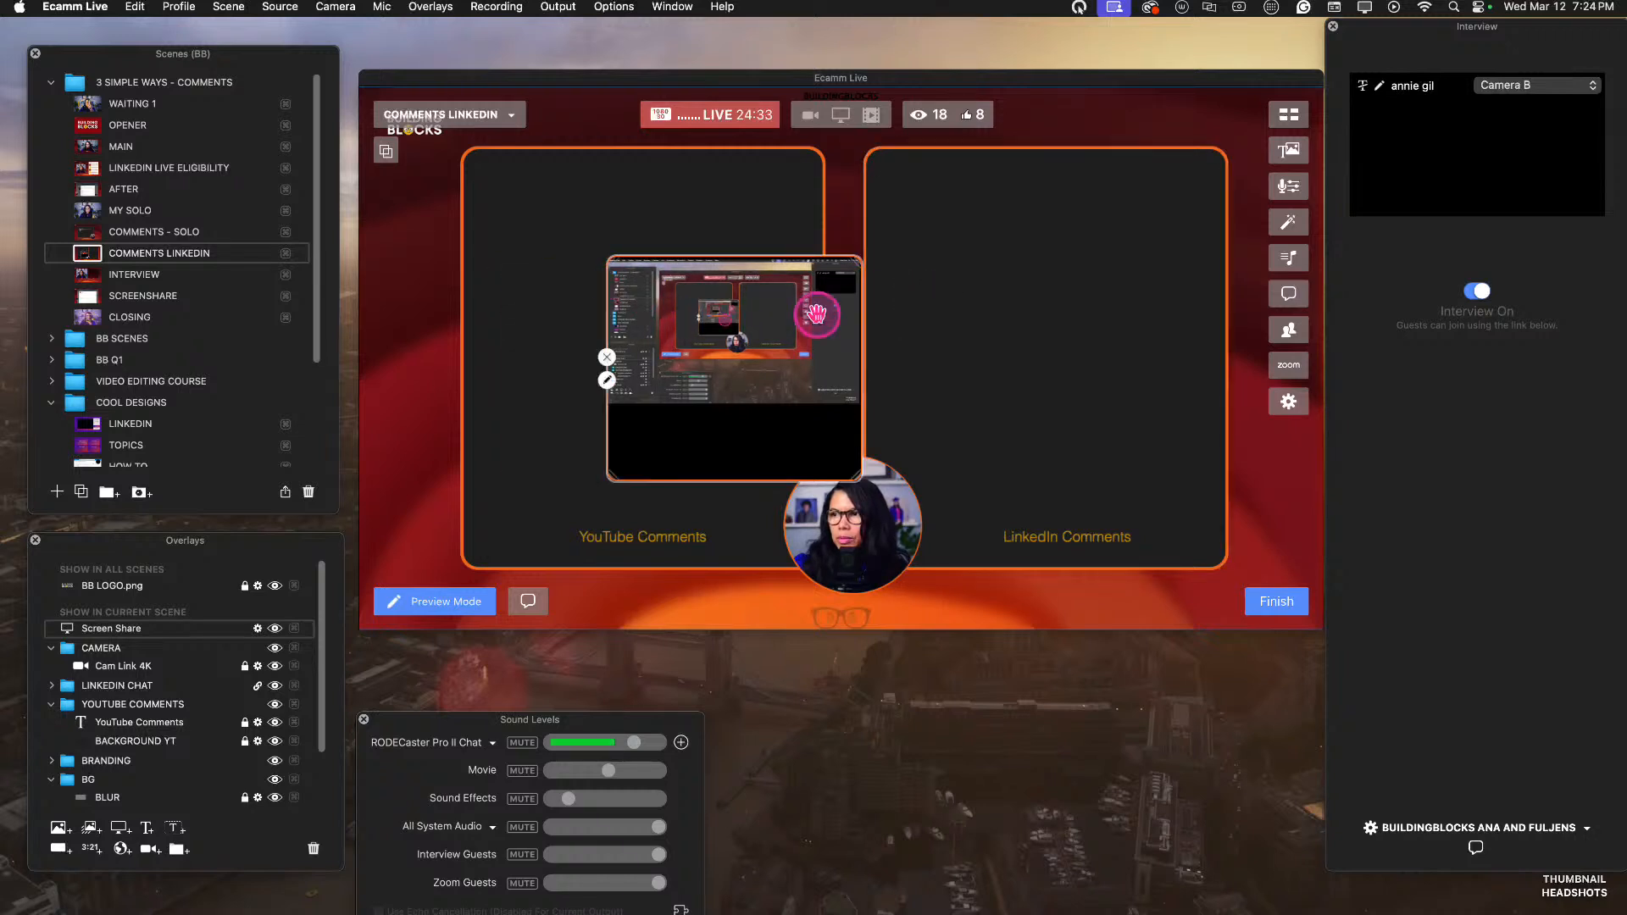
{"action": "scroll", "coordinate": [819, 316], "scroll_direction": "up", "scroll_amount": 10}
{"action": "scroll", "coordinate": [775, 368], "scroll_direction": "down", "scroll_amount": 3}
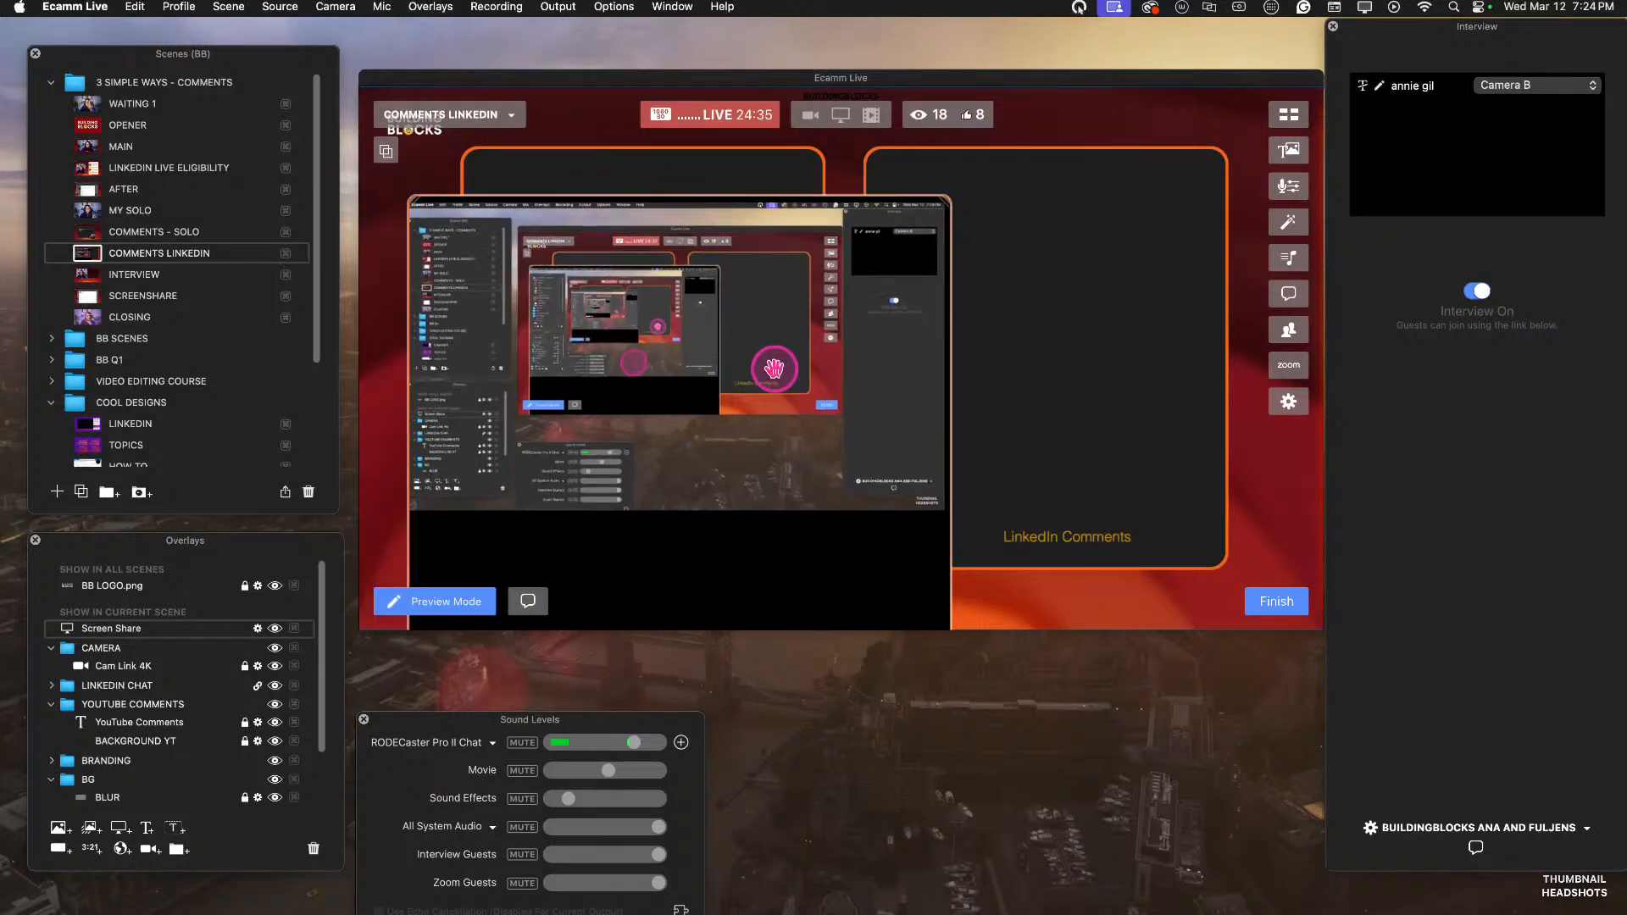
{"action": "scroll", "coordinate": [774, 368], "scroll_direction": "down", "scroll_amount": 4}
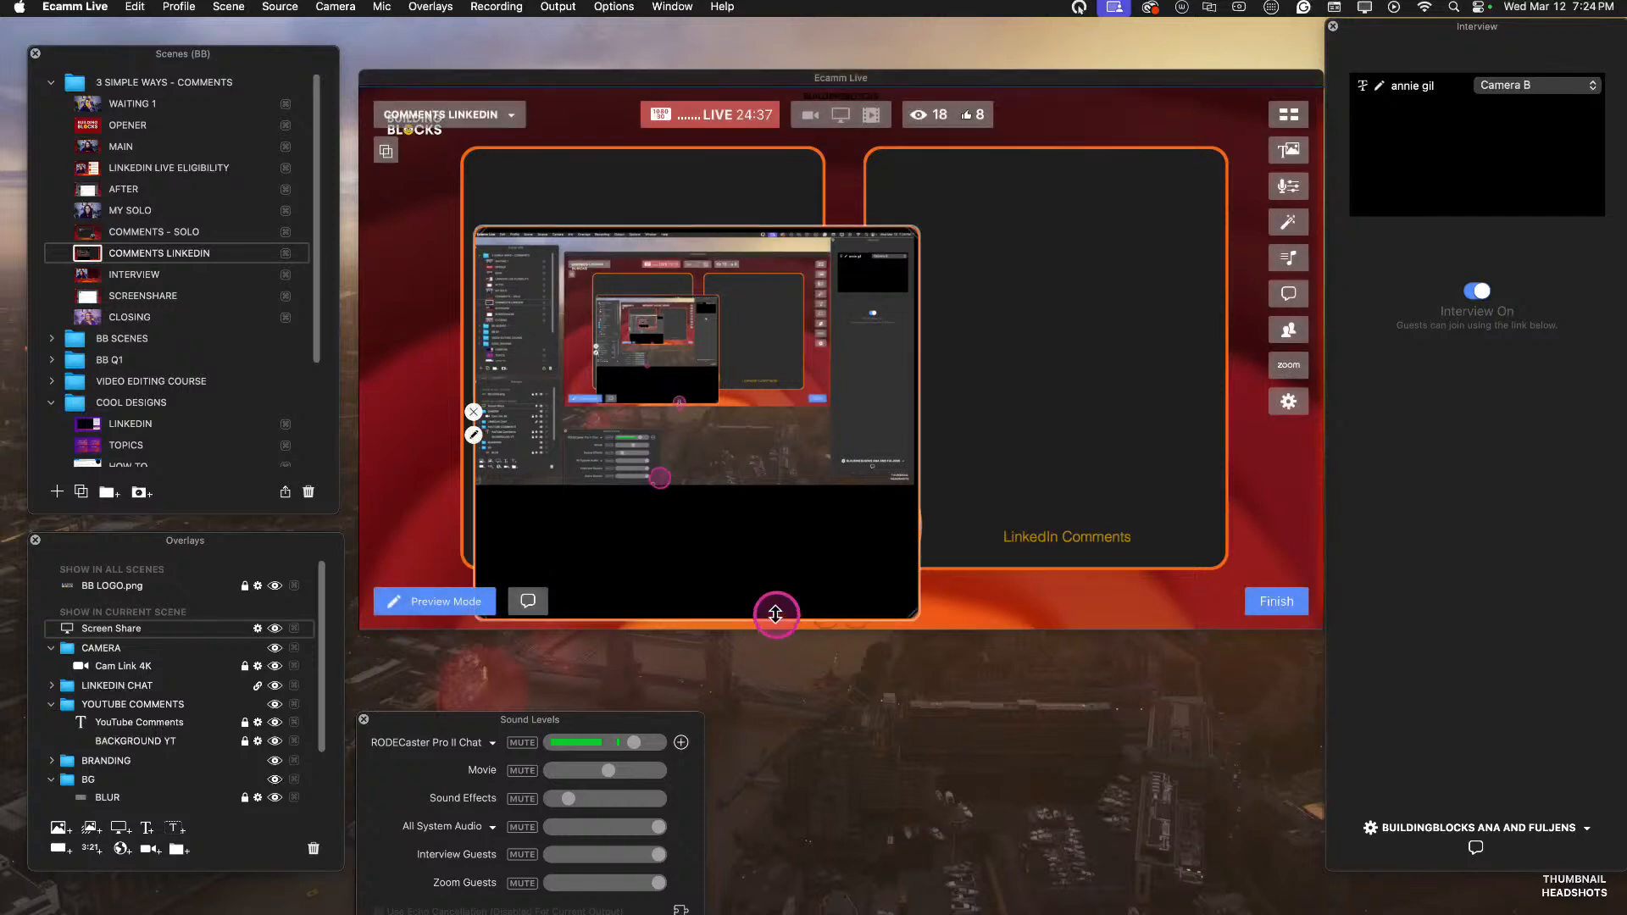
{"action": "left_click_drag", "start_coordinate": [776, 614], "coordinate": [767, 482]}
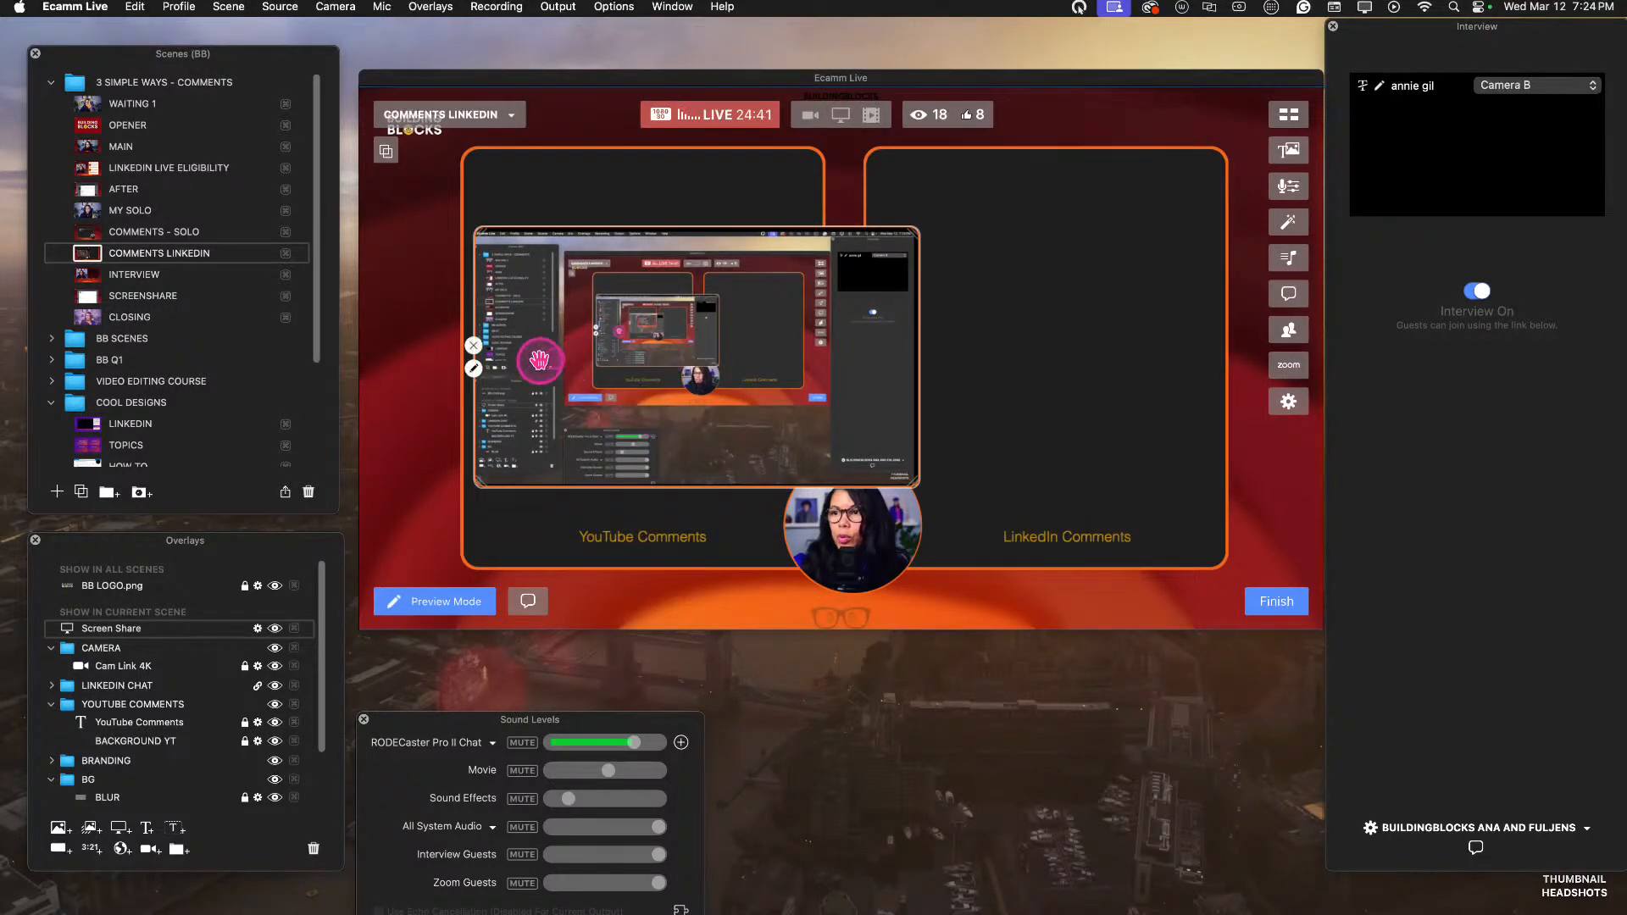
Set the screen share overlay to show Ecamm Live's Comments & Reactions window.
{"action": "left_click", "coordinate": [472, 352]}
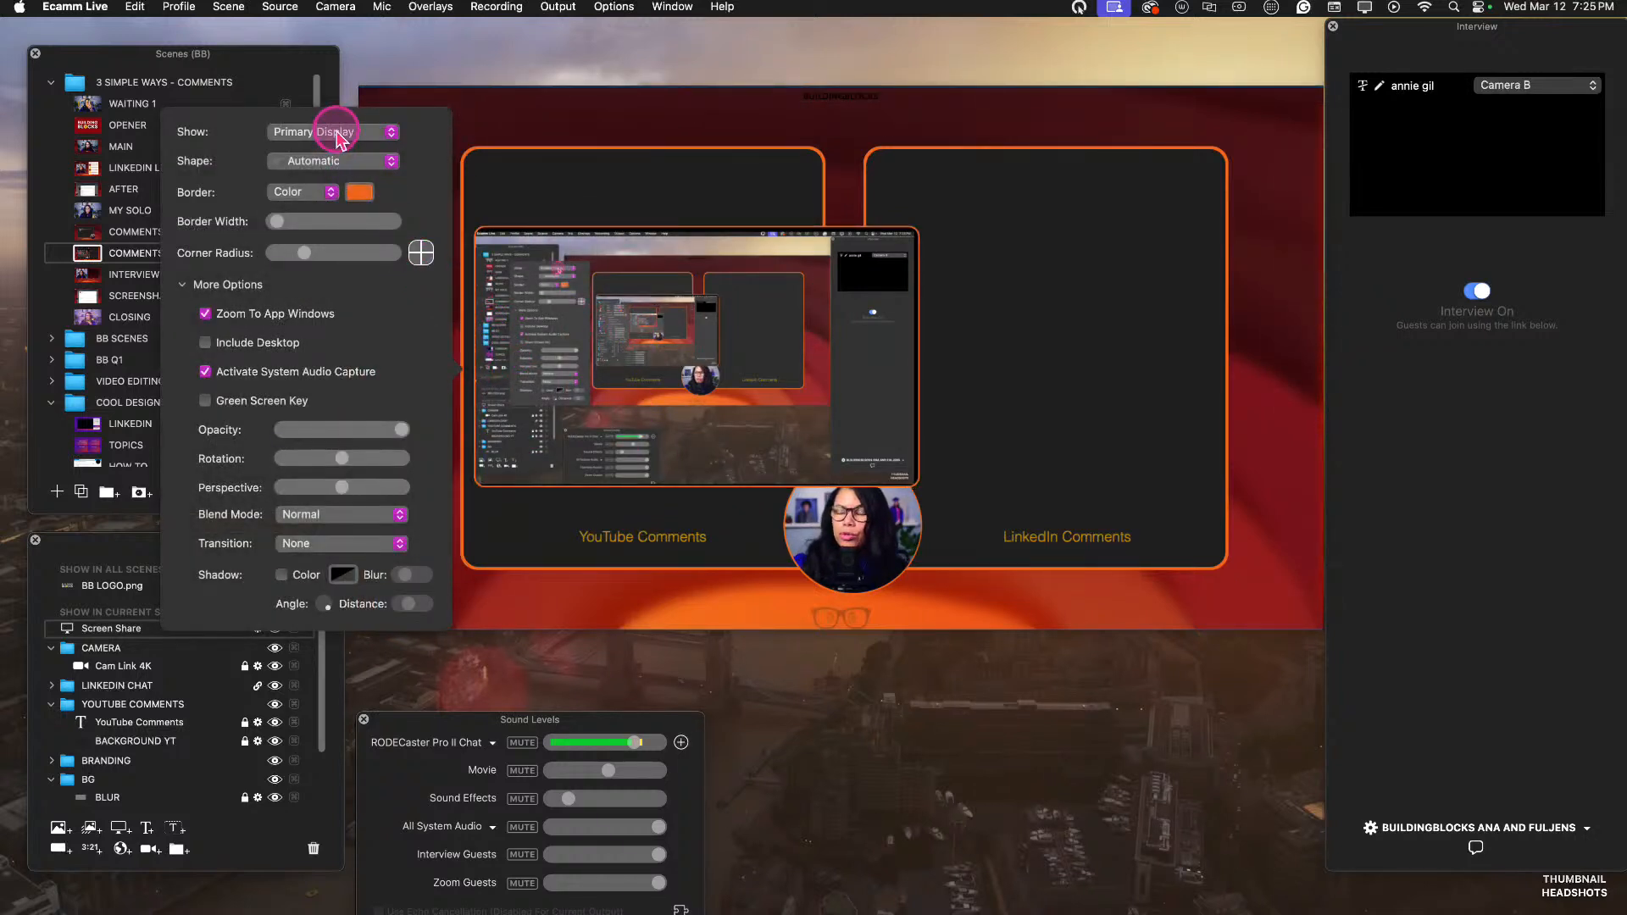
{"action": "left_click", "coordinate": [336, 134]}
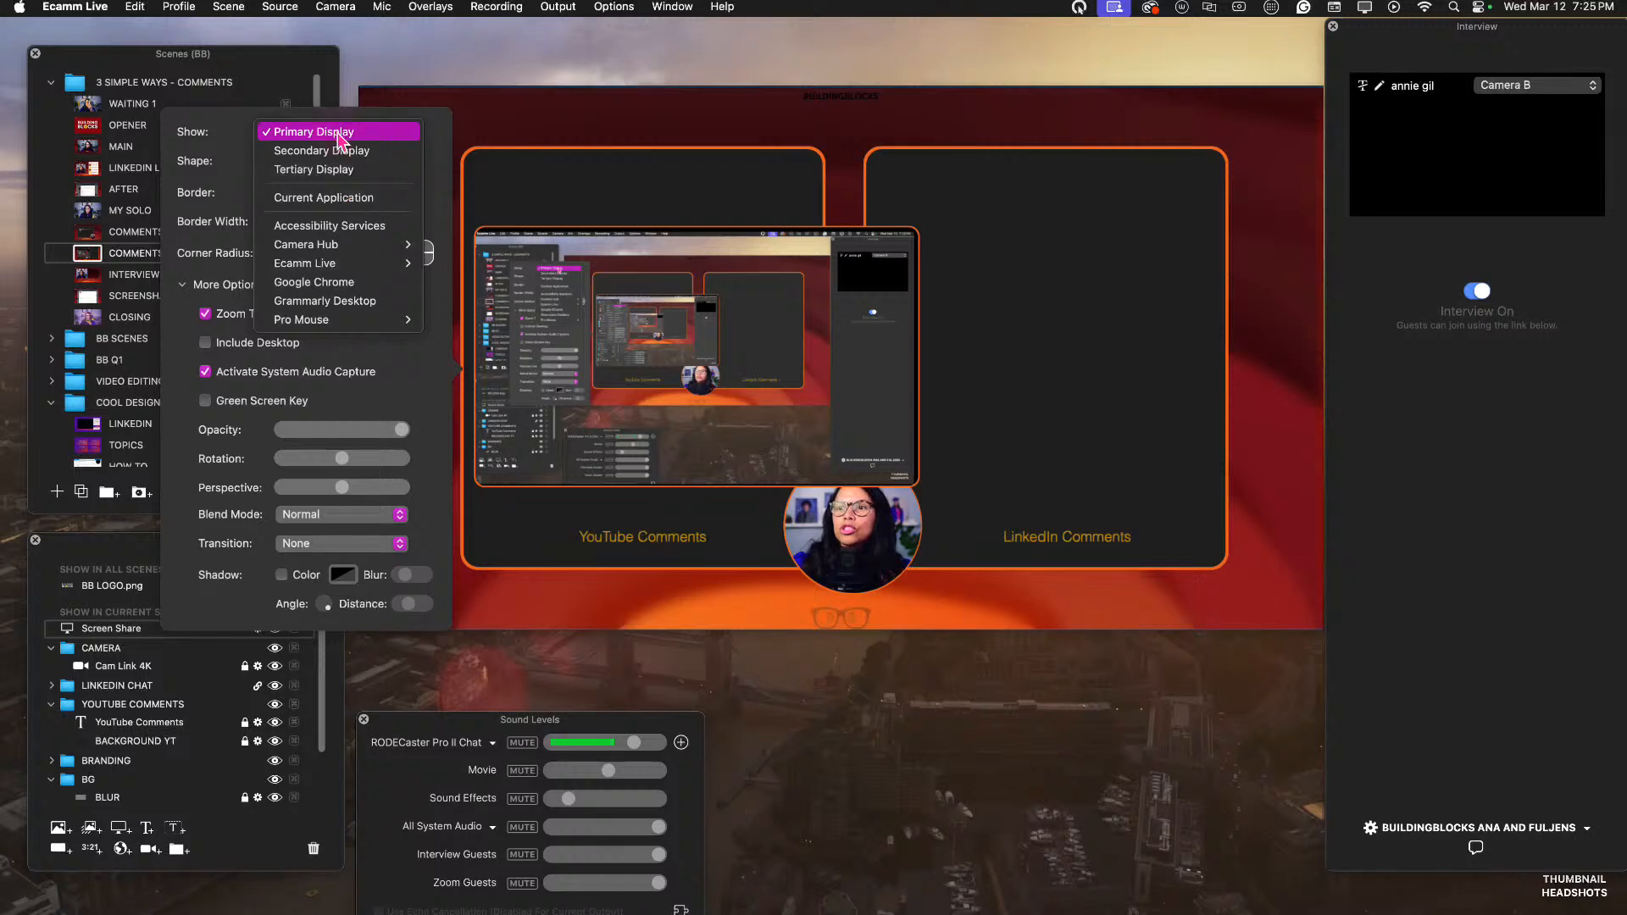
{"action": "left_click", "coordinate": [350, 261]}
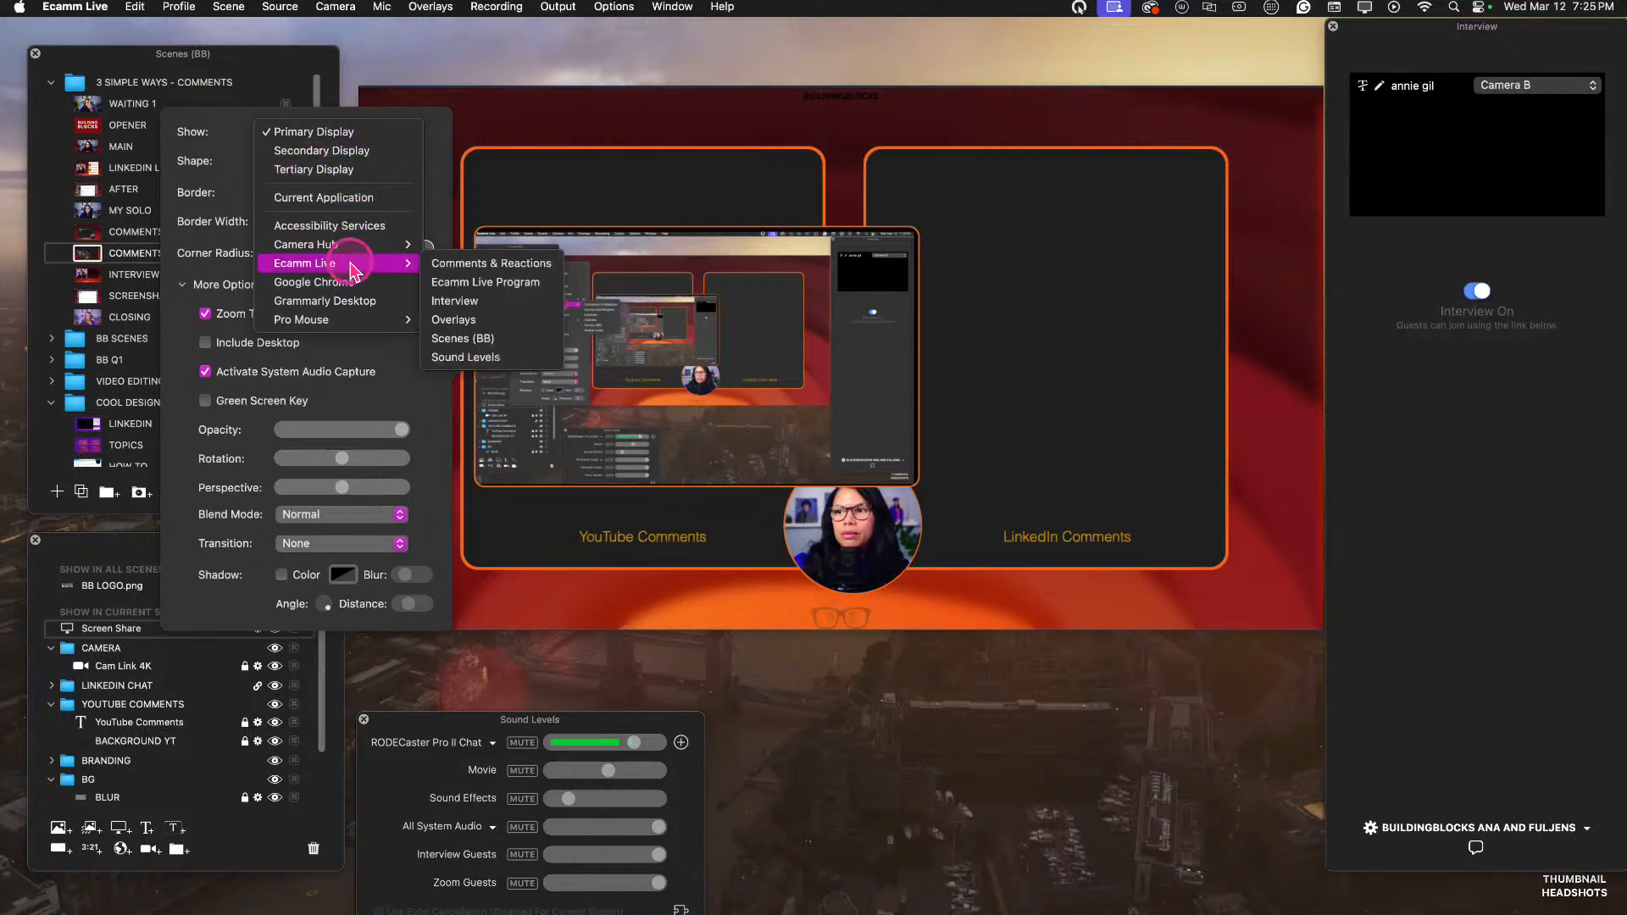
{"action": "left_click", "coordinate": [466, 266]}
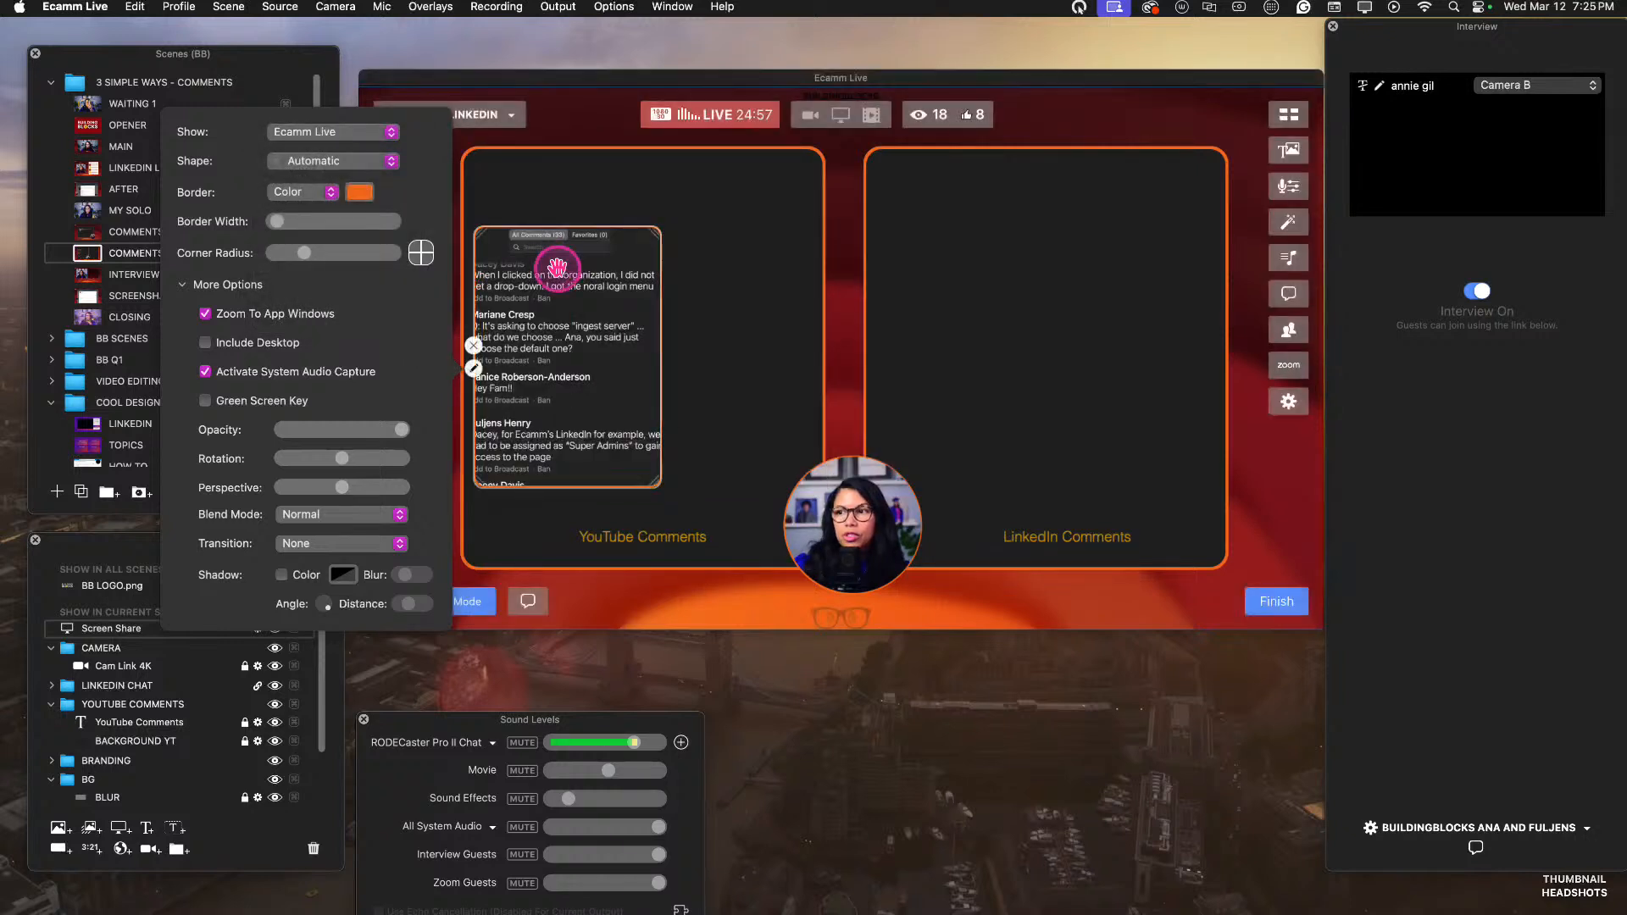
Move the comments overlay to the upper part of the YouTube Comments box and enlarge it.
{"action": "left_click_drag", "start_coordinate": [545, 262], "coordinate": [587, 336]}
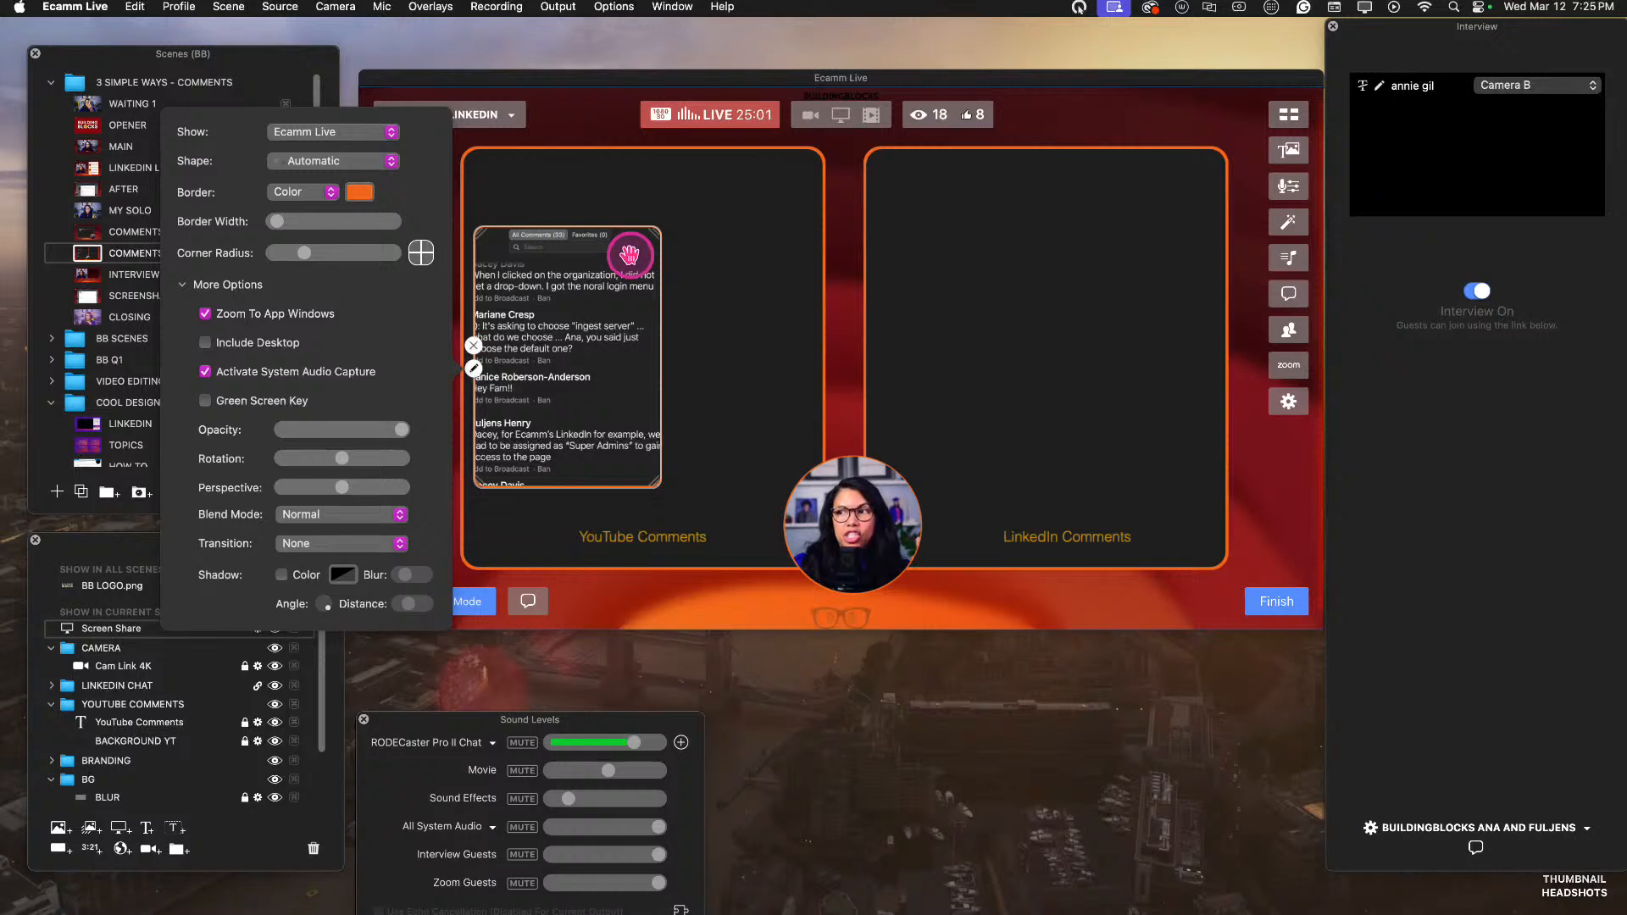
{"action": "left_click_drag", "start_coordinate": [629, 254], "coordinate": [788, 182]}
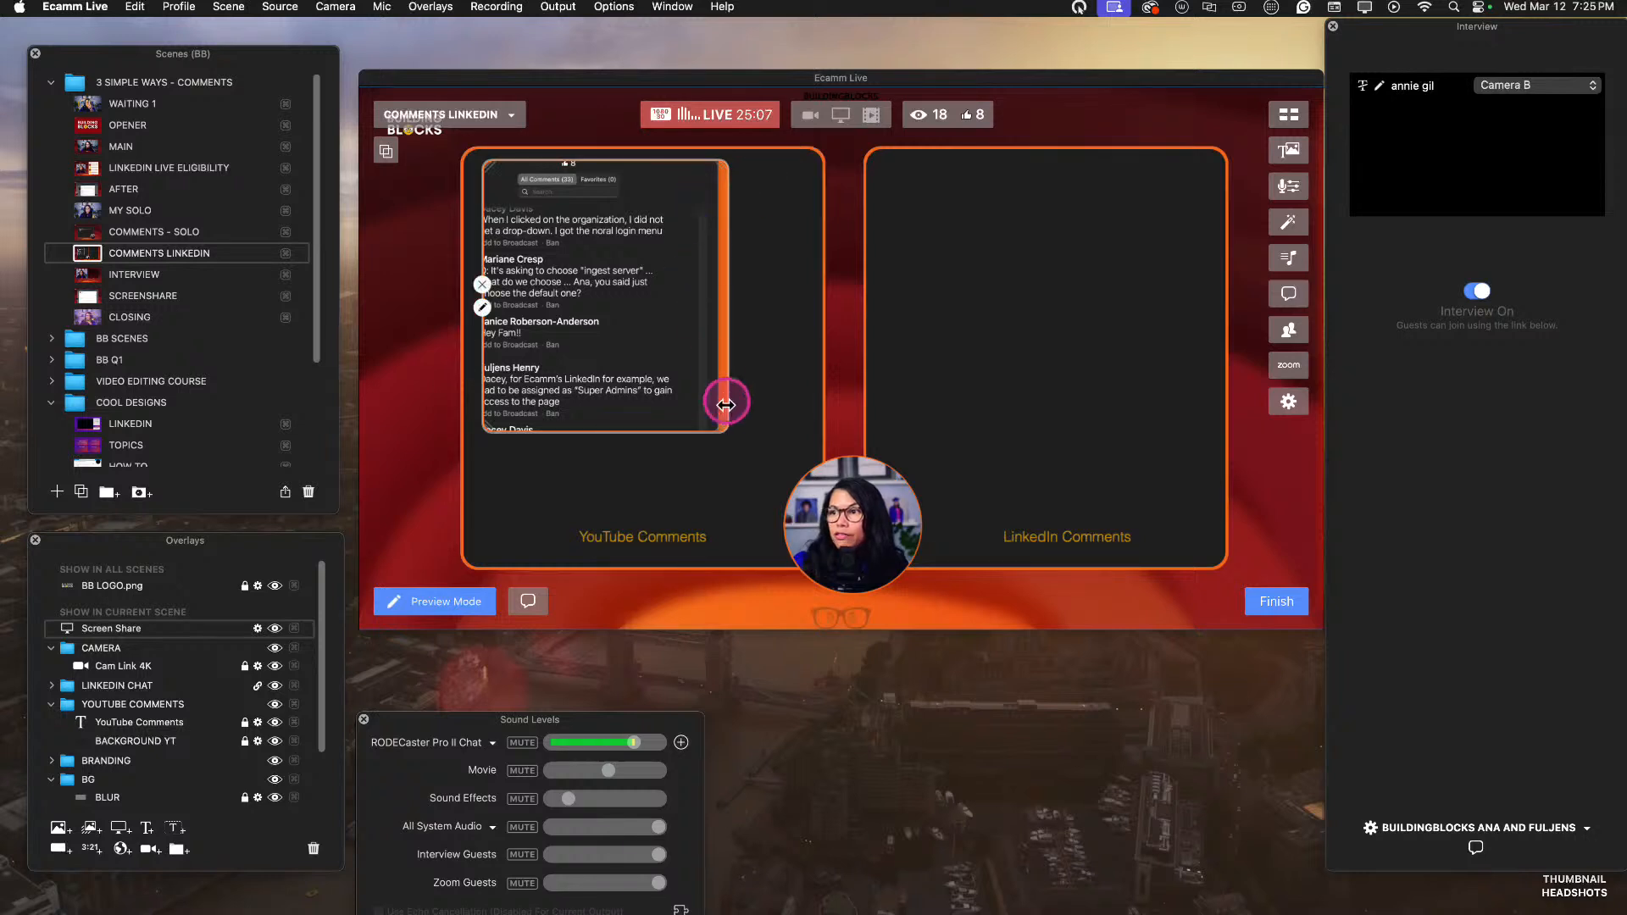
{"action": "left_click_drag", "start_coordinate": [723, 428], "coordinate": [778, 487]}
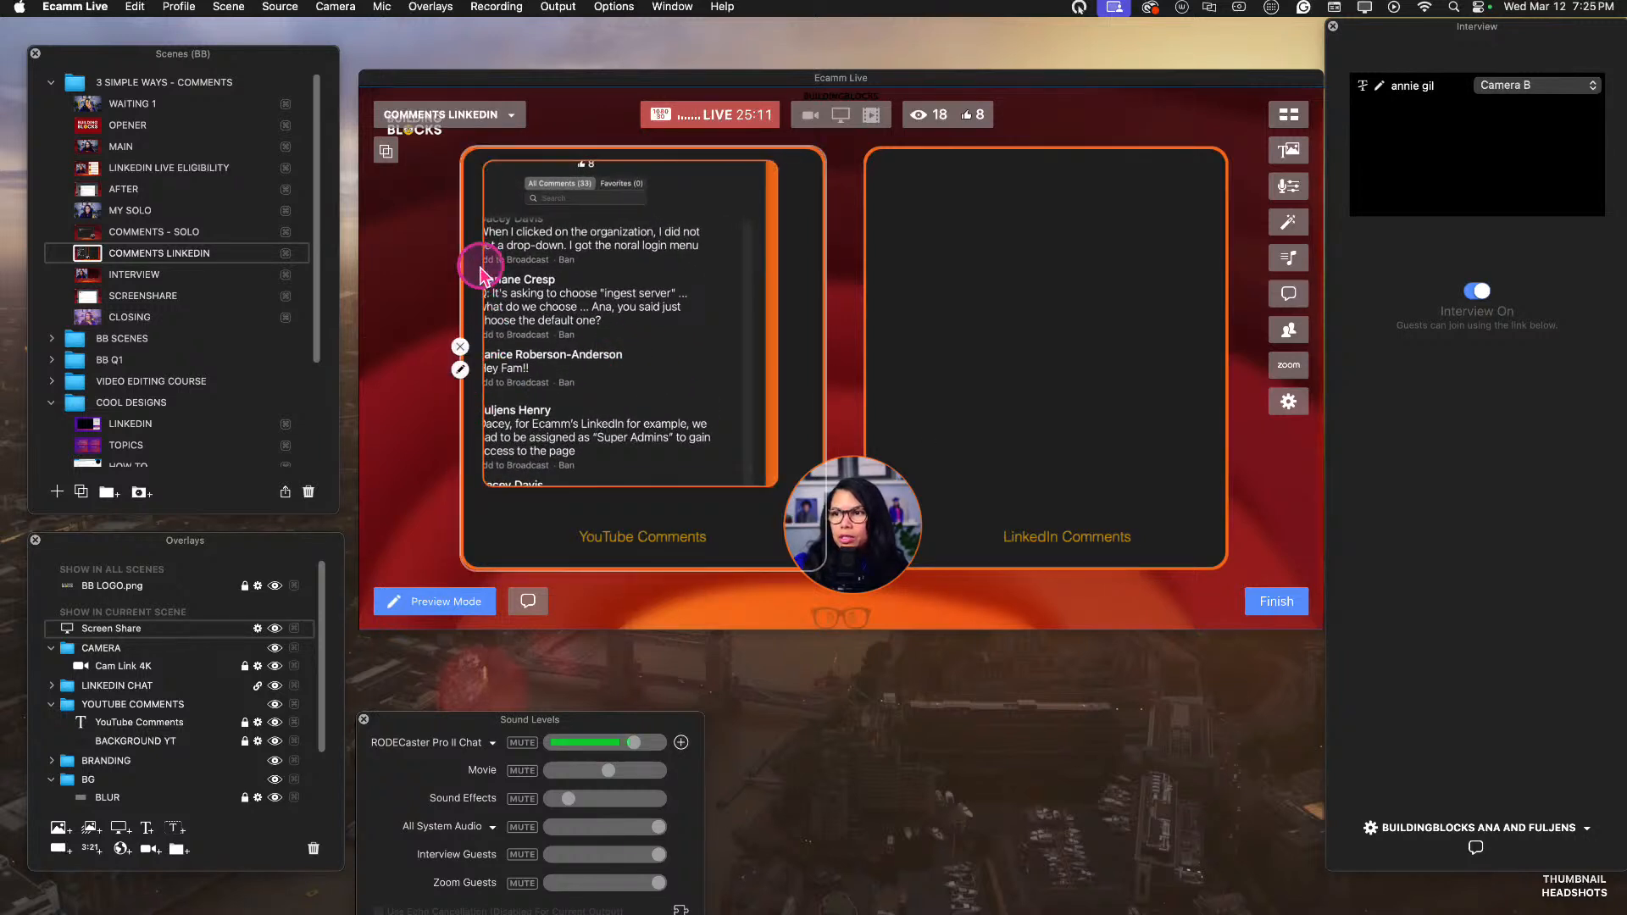
Adjust the comments overlay's crop to include the profile pictures and more comments, hide the orange strip, and center it in the YouTube Comments box.
{"action": "left_click_drag", "start_coordinate": [481, 258], "coordinate": [463, 216]}
{"action": "left_click_drag", "start_coordinate": [617, 241], "coordinate": [636, 237]}
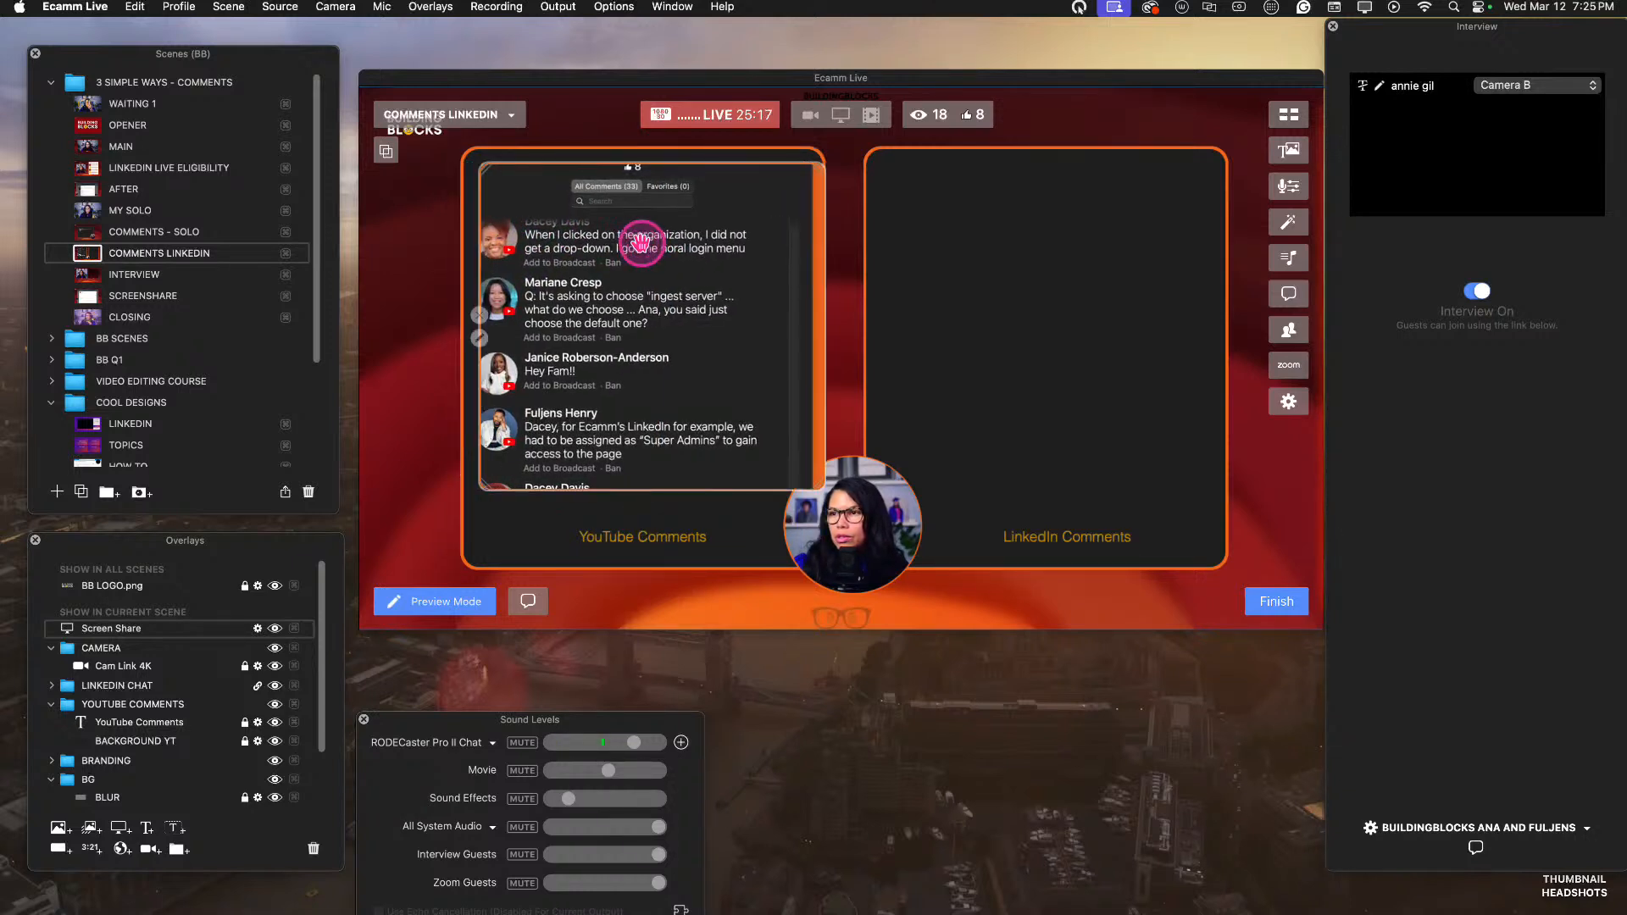
{"action": "left_click_drag", "start_coordinate": [479, 214], "coordinate": [473, 218]}
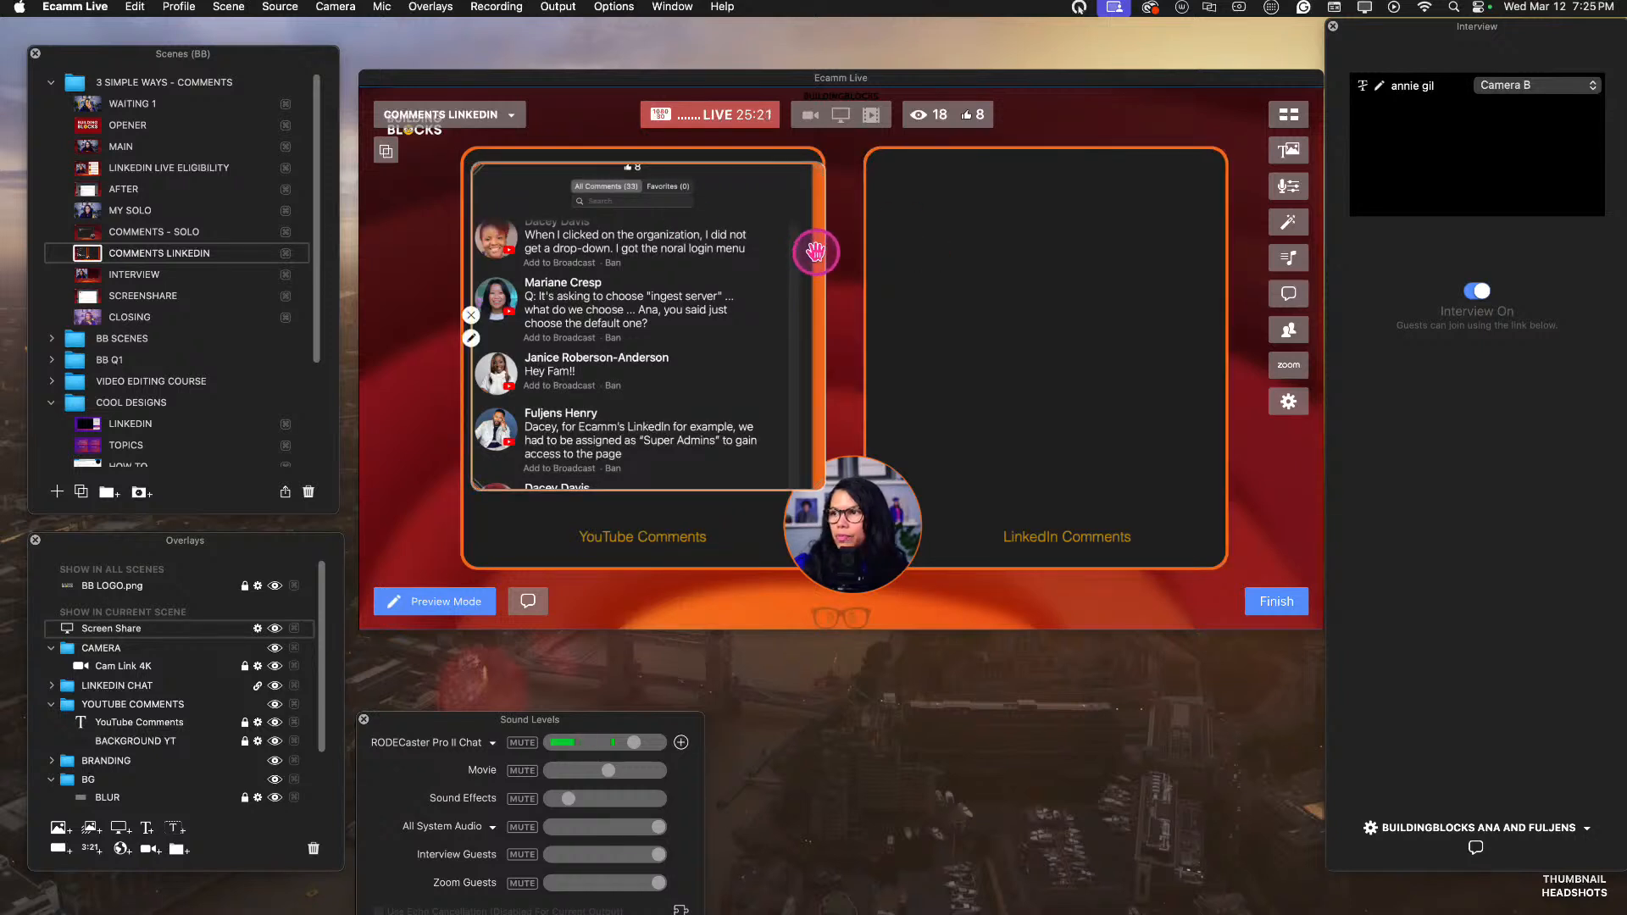
{"action": "left_click_drag", "start_coordinate": [822, 252], "coordinate": [801, 258]}
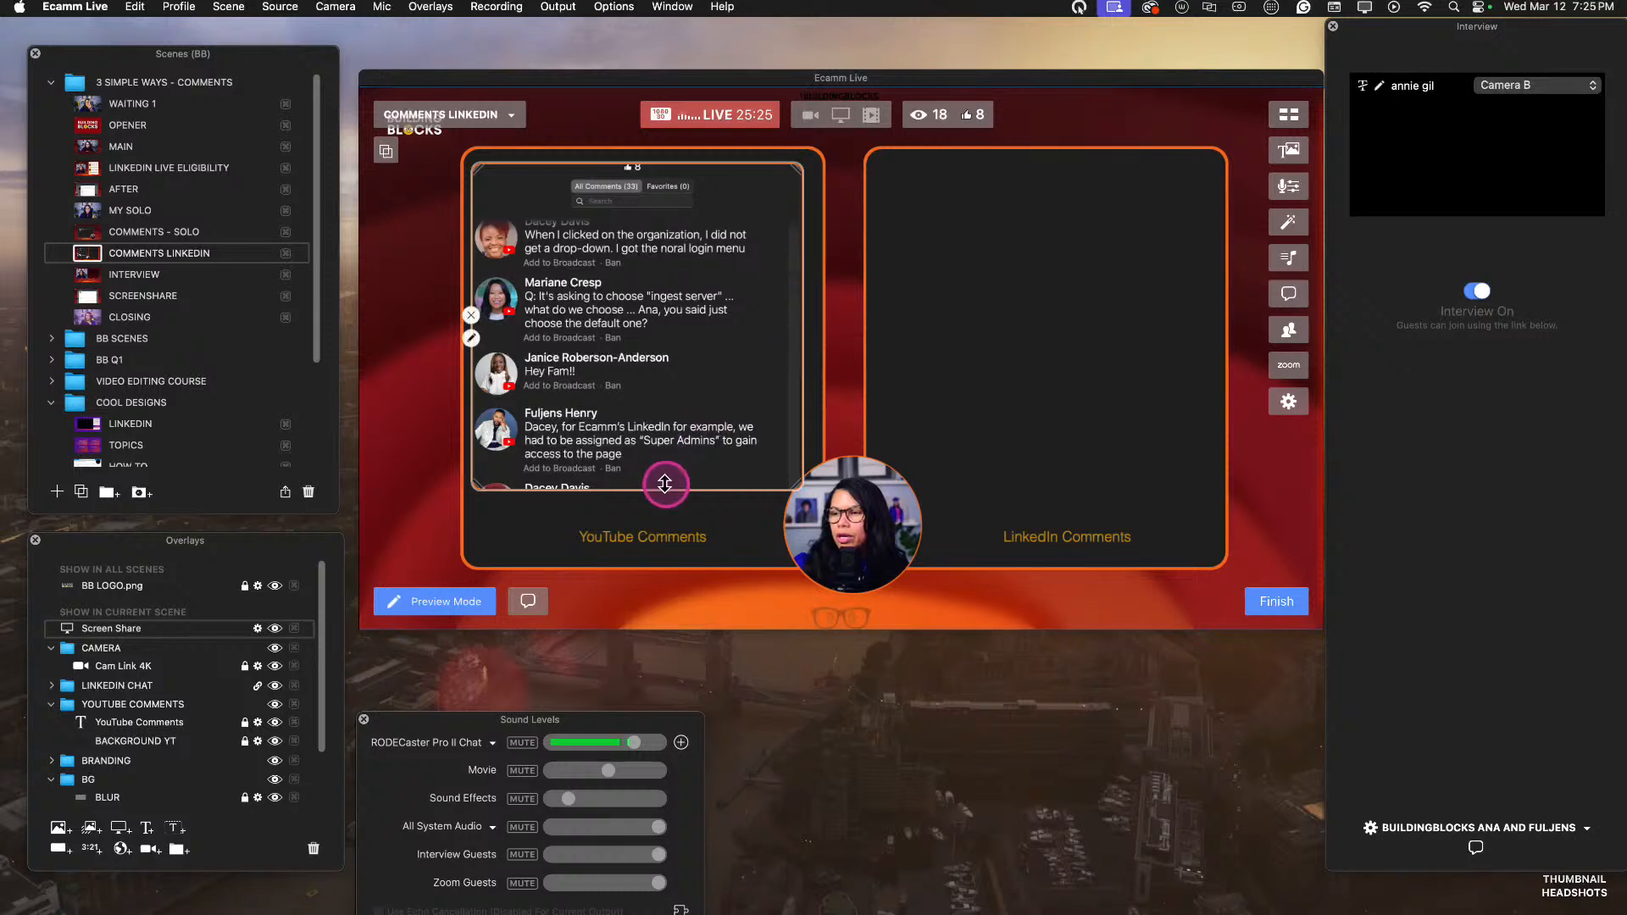
{"action": "left_click_drag", "start_coordinate": [668, 483], "coordinate": [678, 548]}
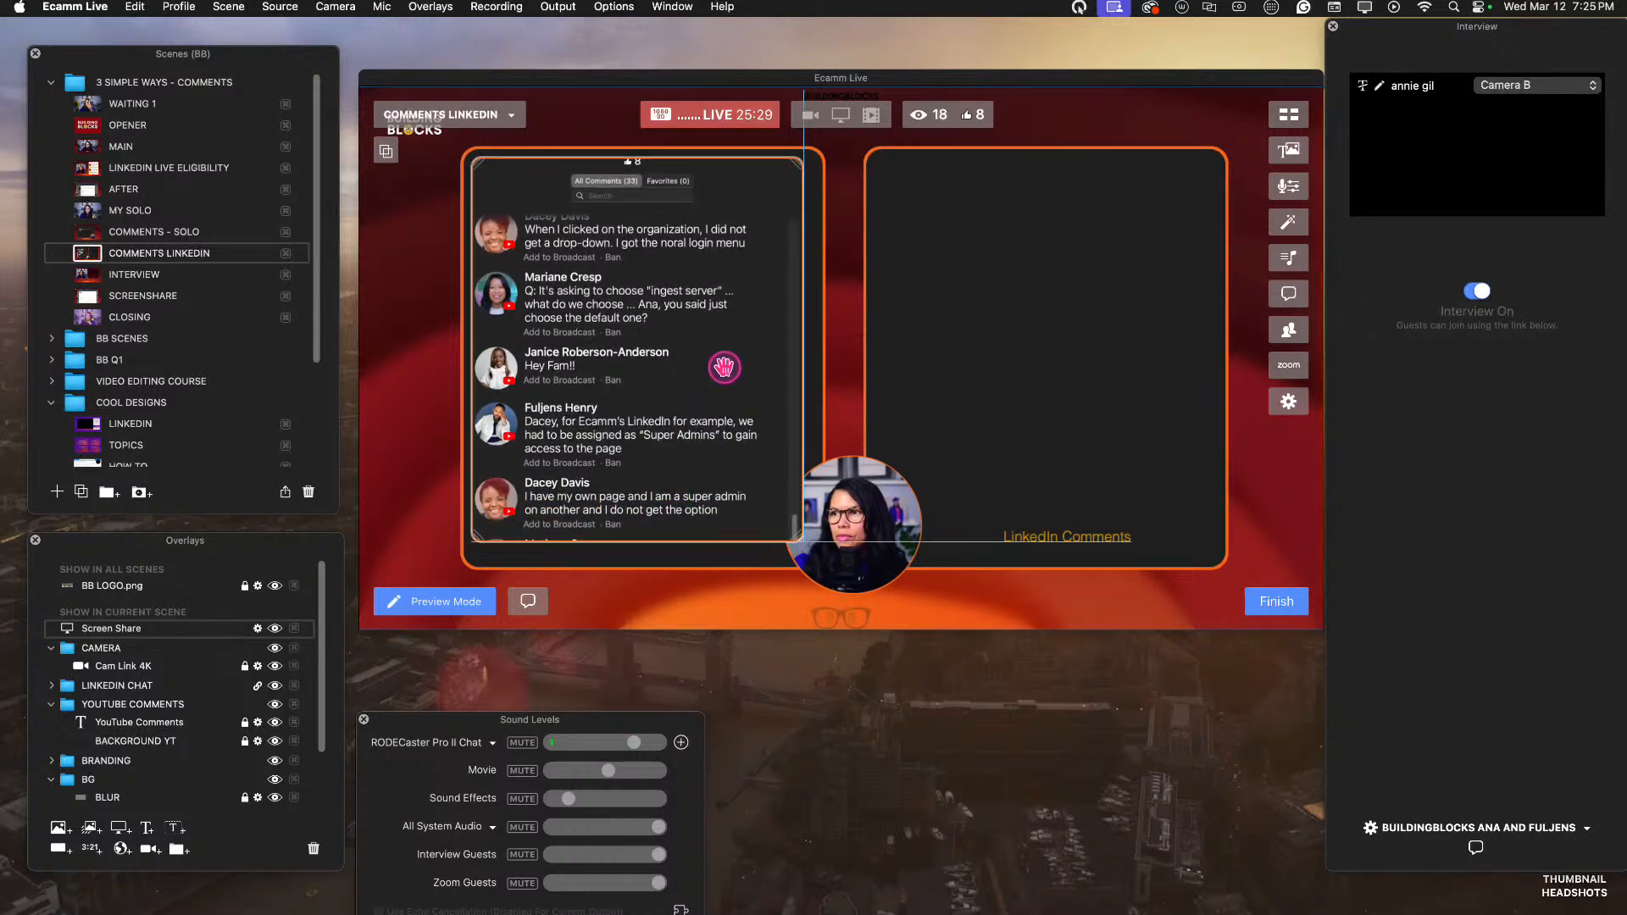
{"action": "left_click_drag", "start_coordinate": [726, 374], "coordinate": [731, 367]}
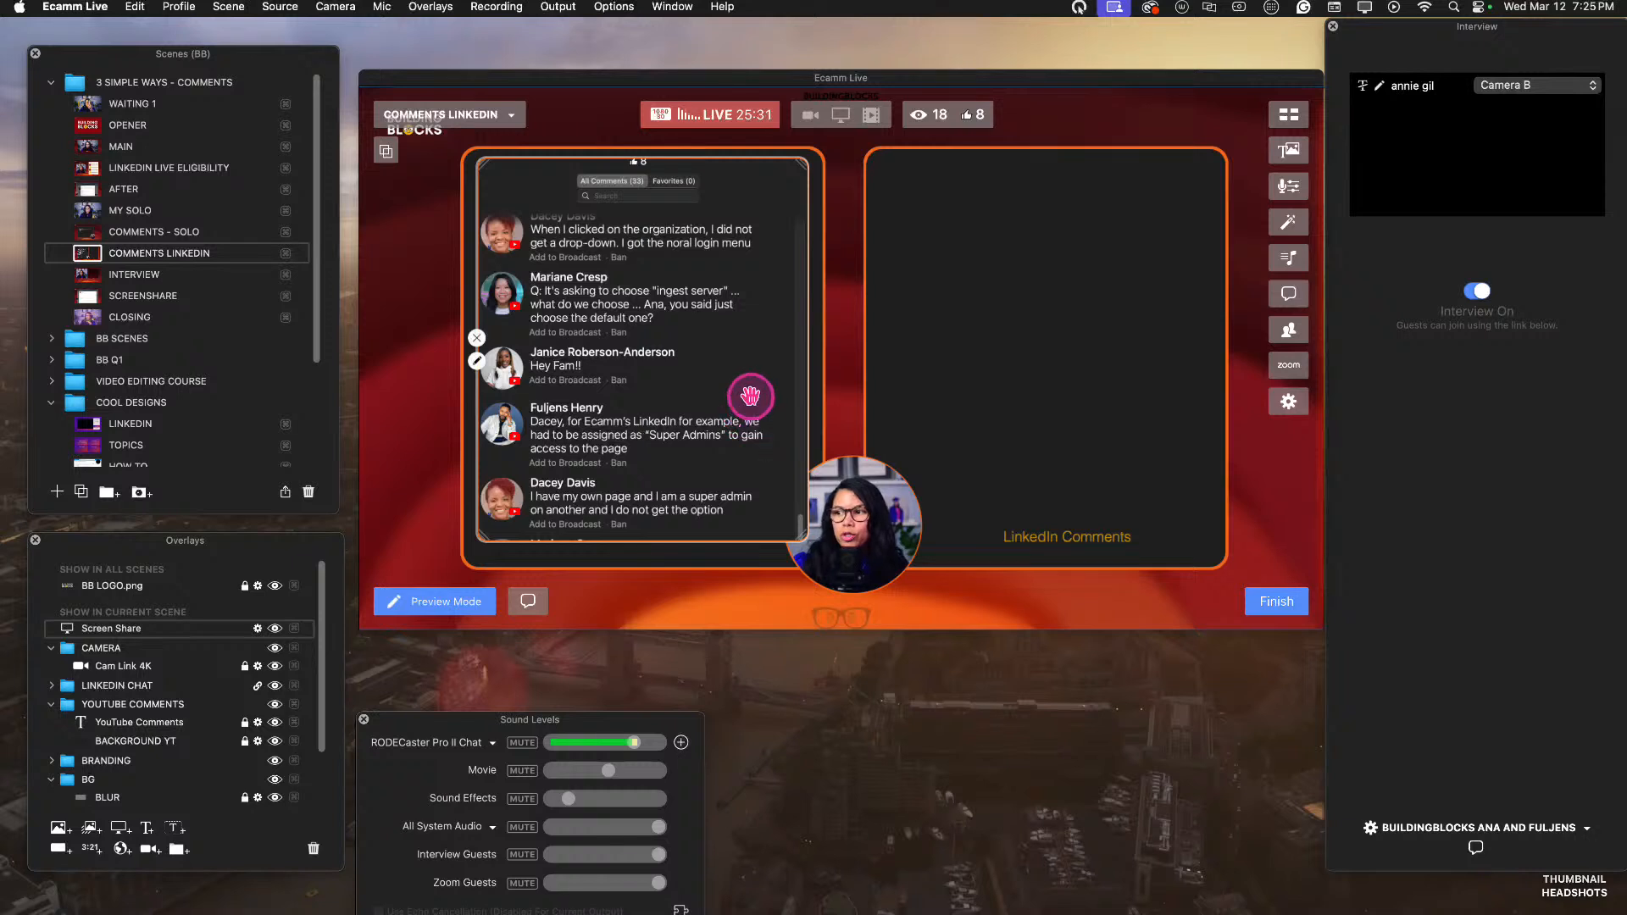
{"action": "left_click", "coordinate": [852, 523]}
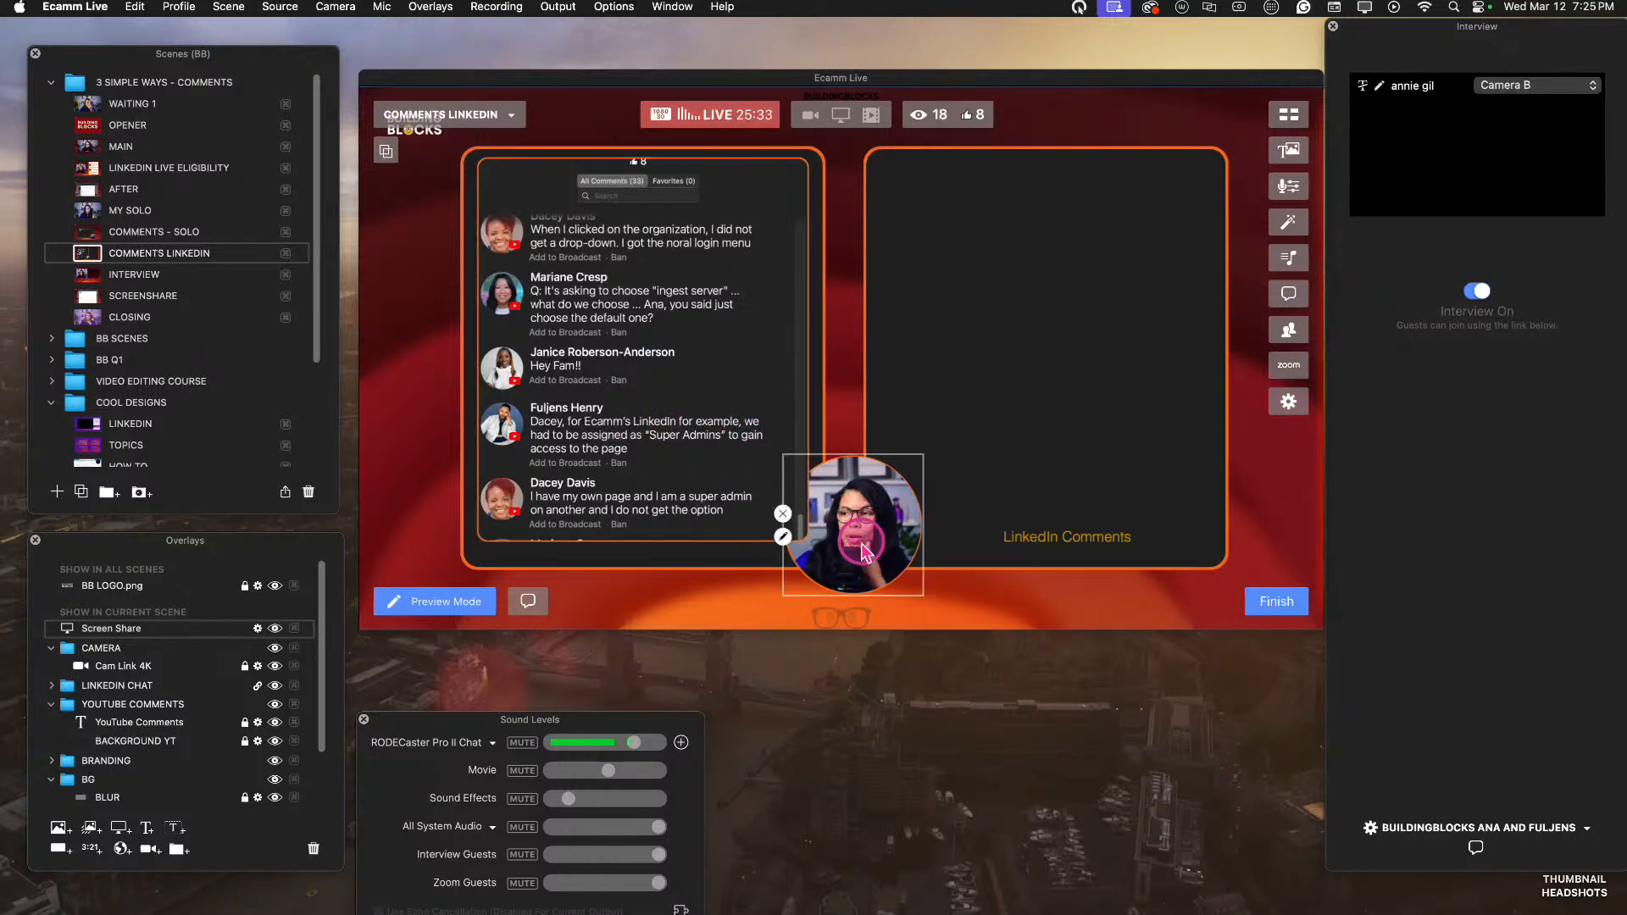
Rename the Screen Share overlay to YOUTUBE CHAT and lock it.
{"action": "double_click", "coordinate": [129, 628]}
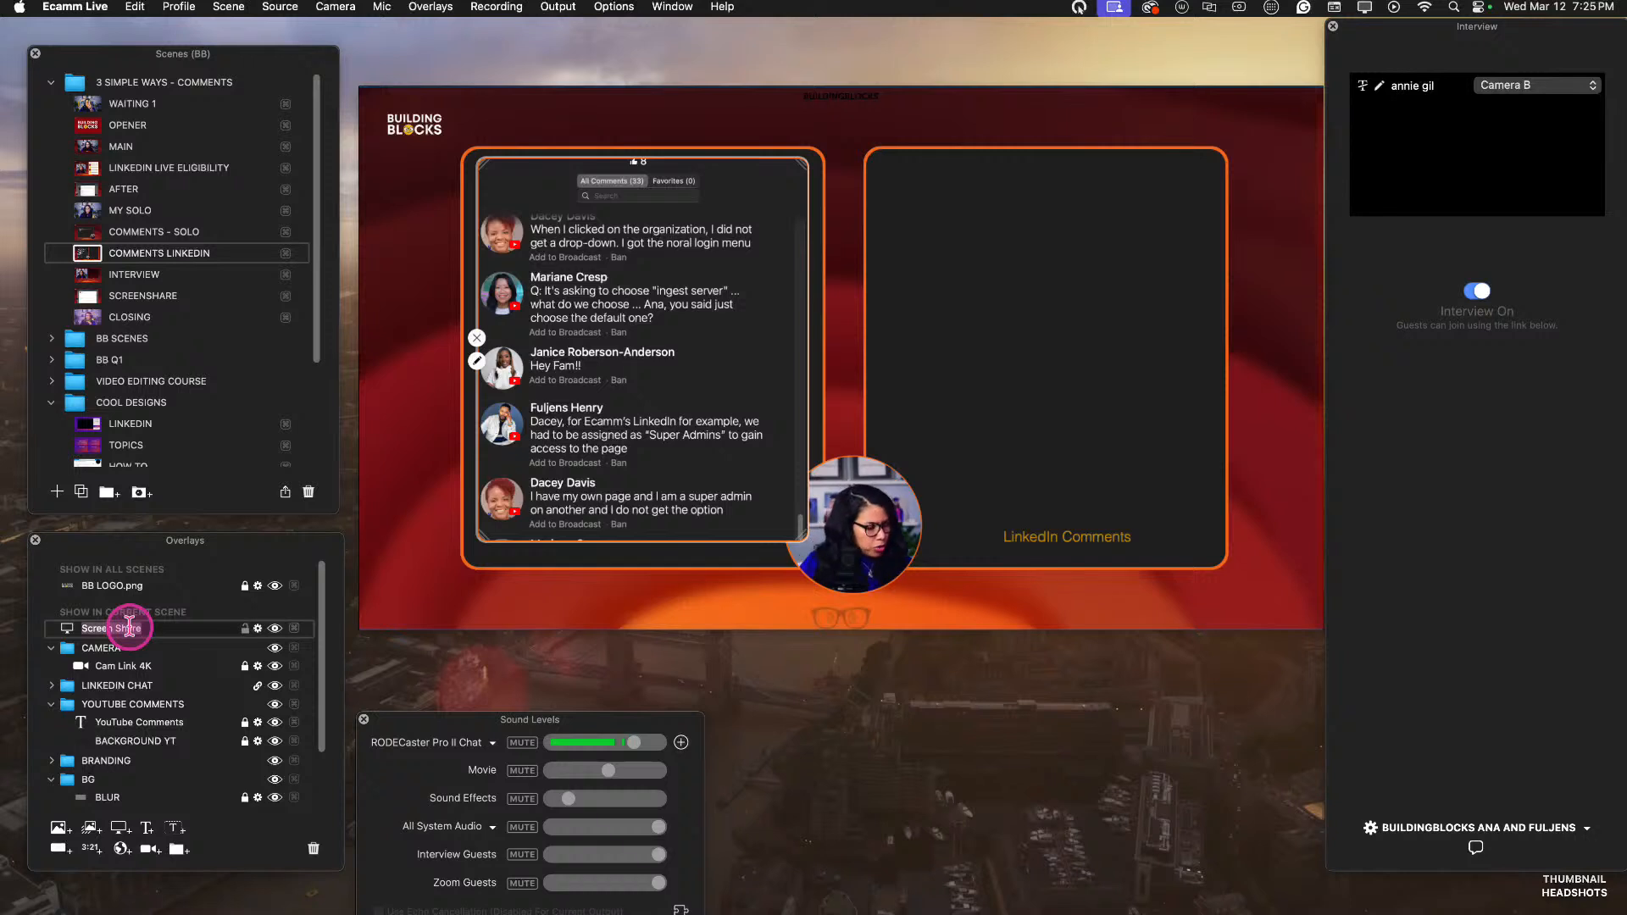
{"action": "type", "text": "yout"}
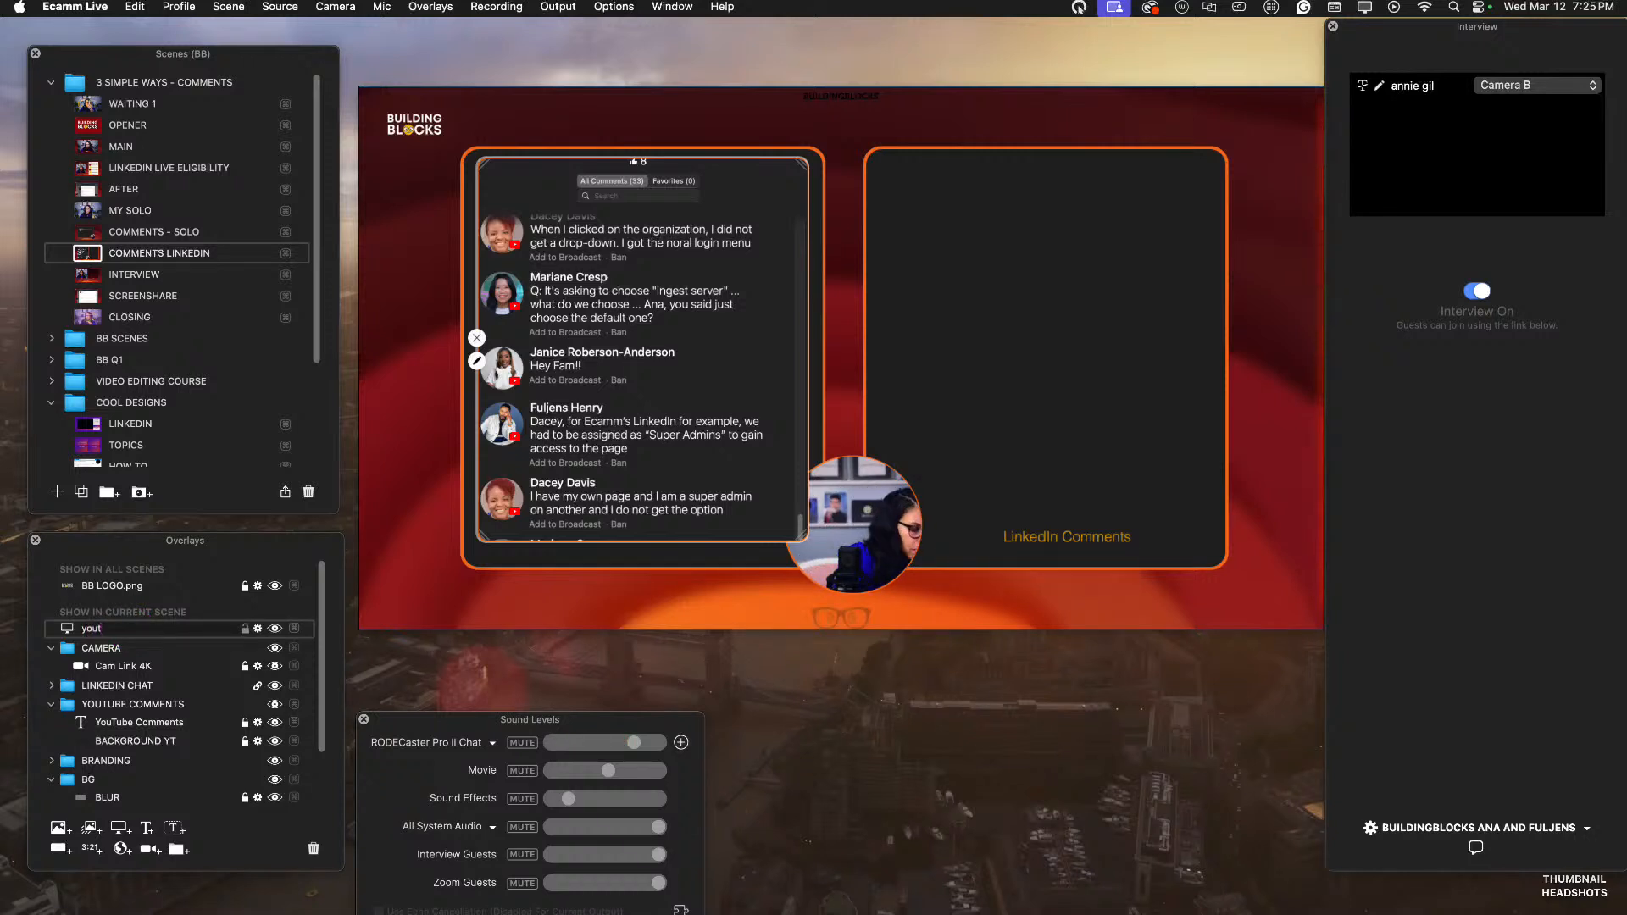
{"action": "key", "text": "BackSpace"}
{"action": "left_click", "coordinate": [129, 628]}
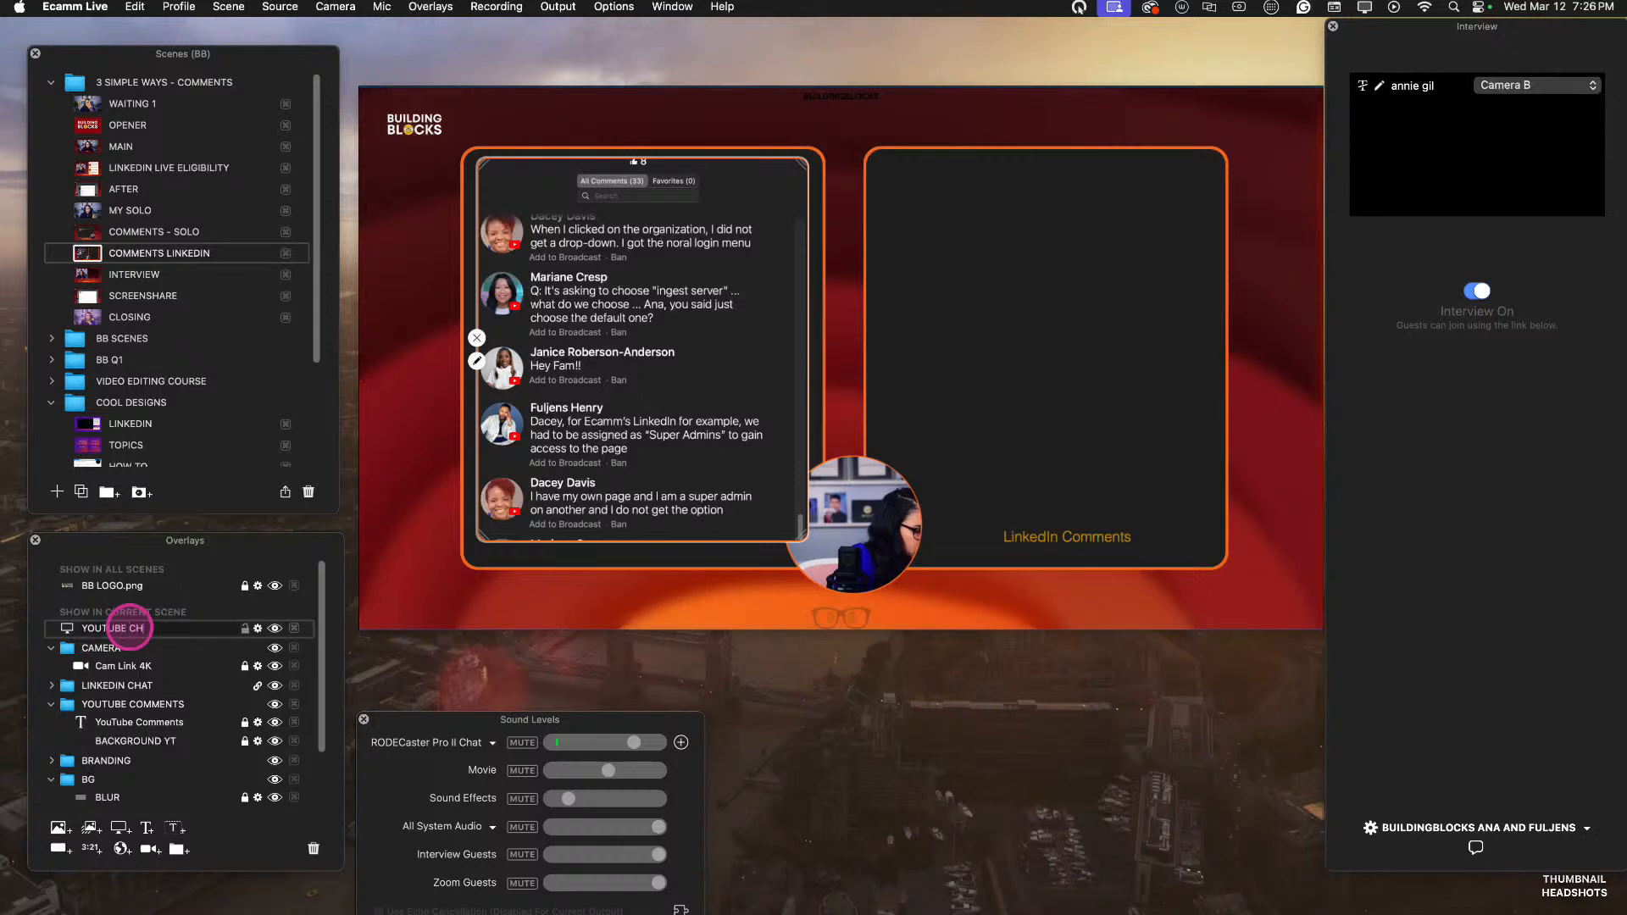
{"action": "type", "text": "YOUTUBE CHAT"}
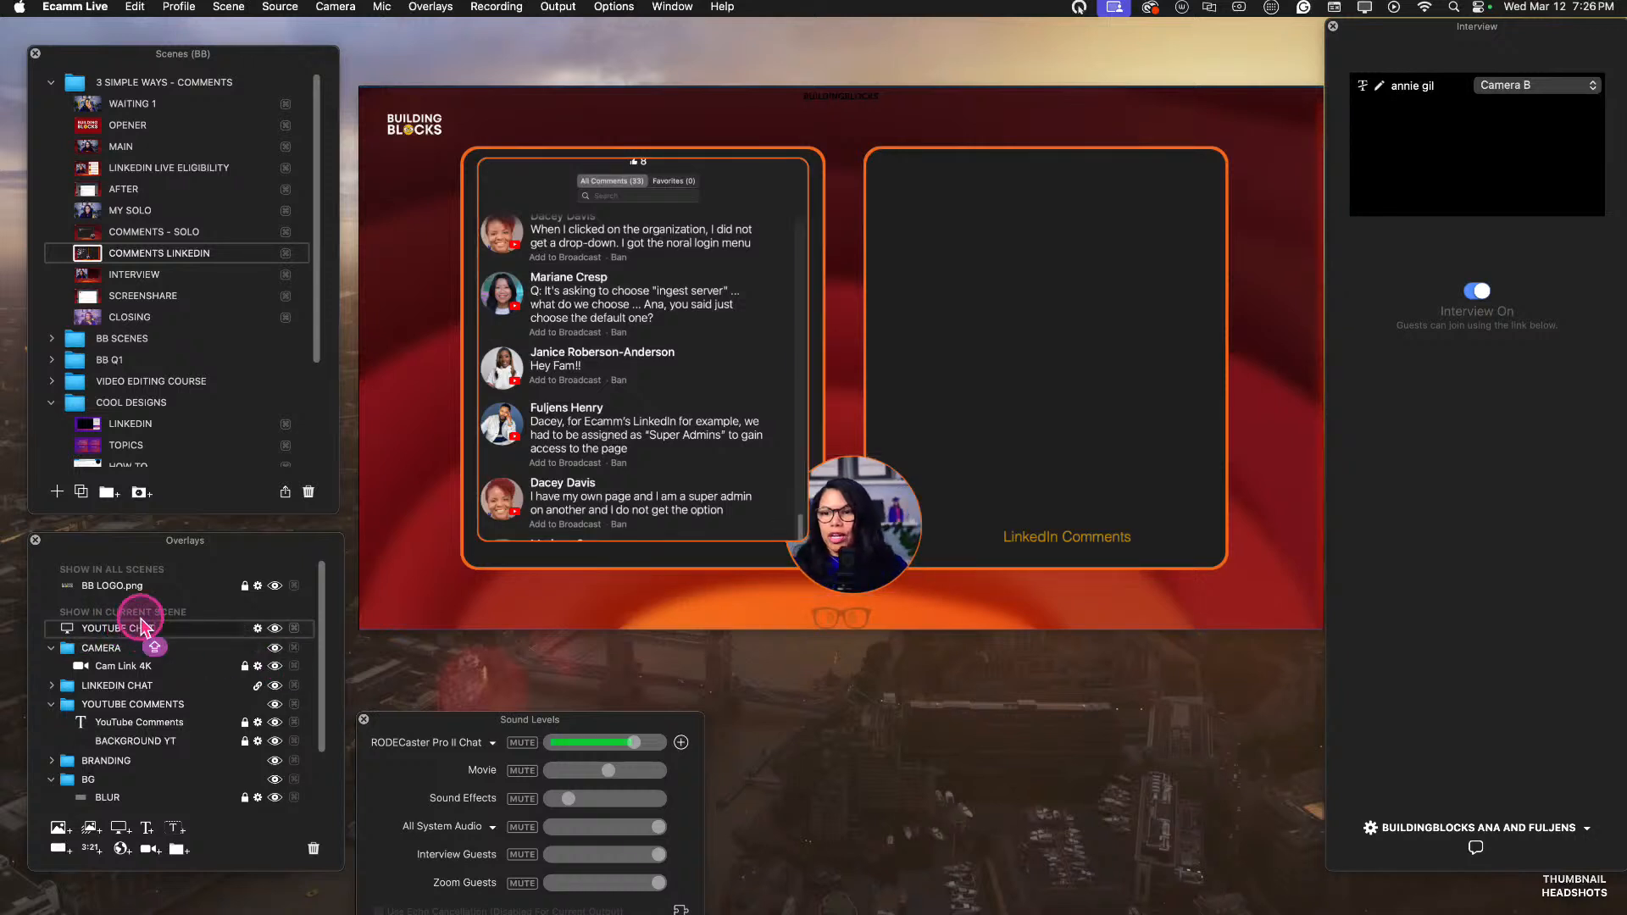
{"action": "left_click", "coordinate": [188, 628]}
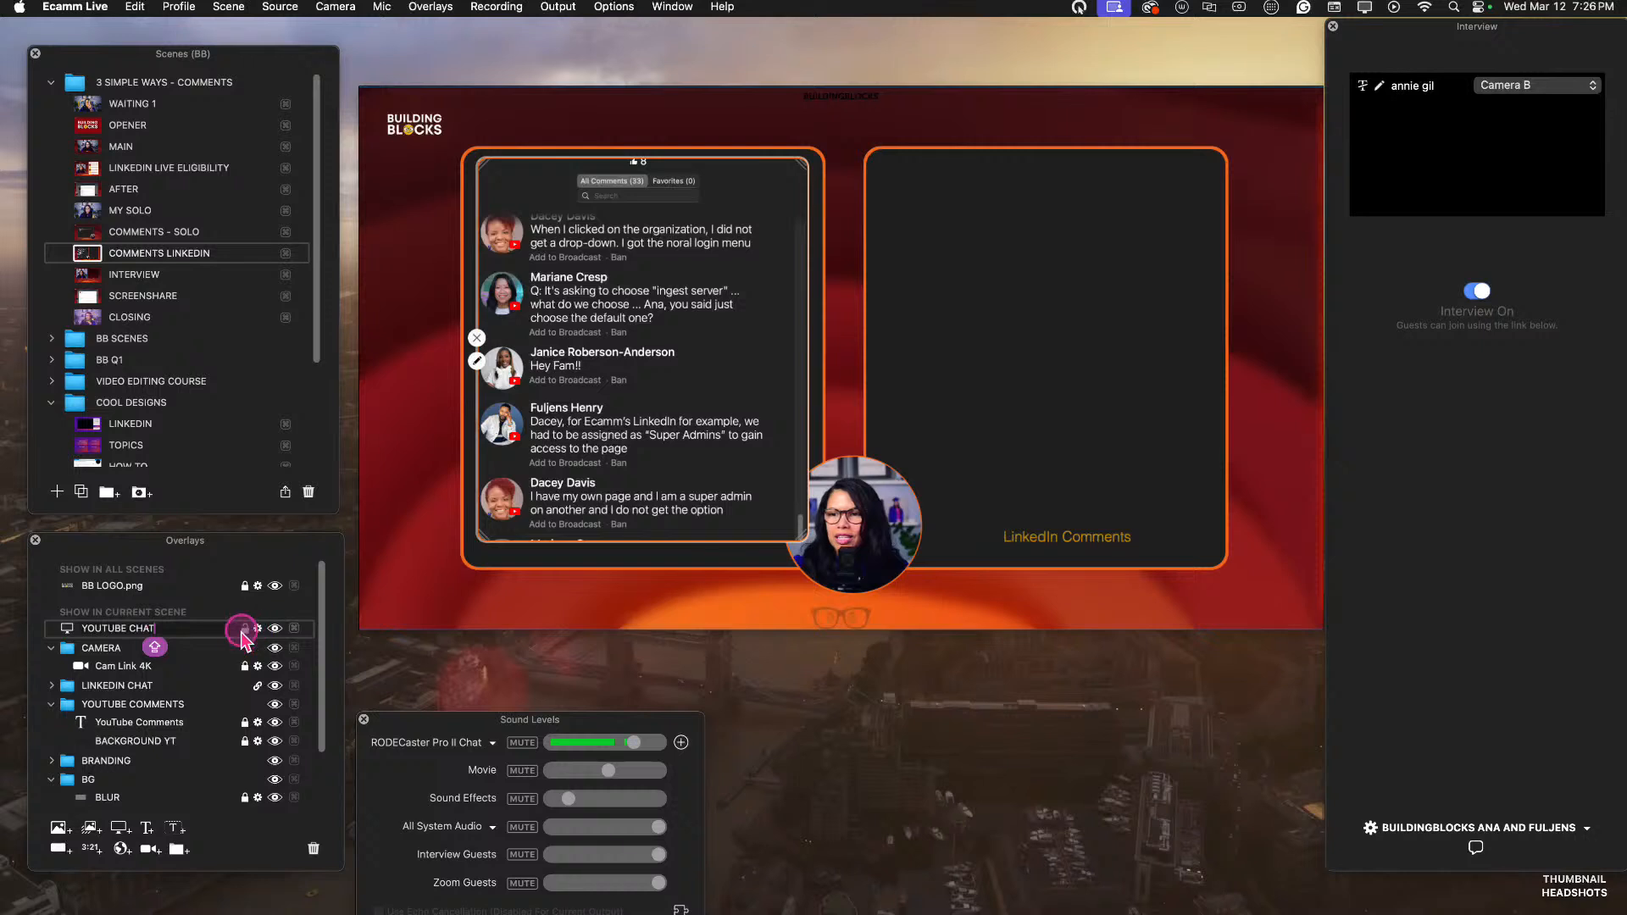
{"action": "left_click", "coordinate": [89, 637]}
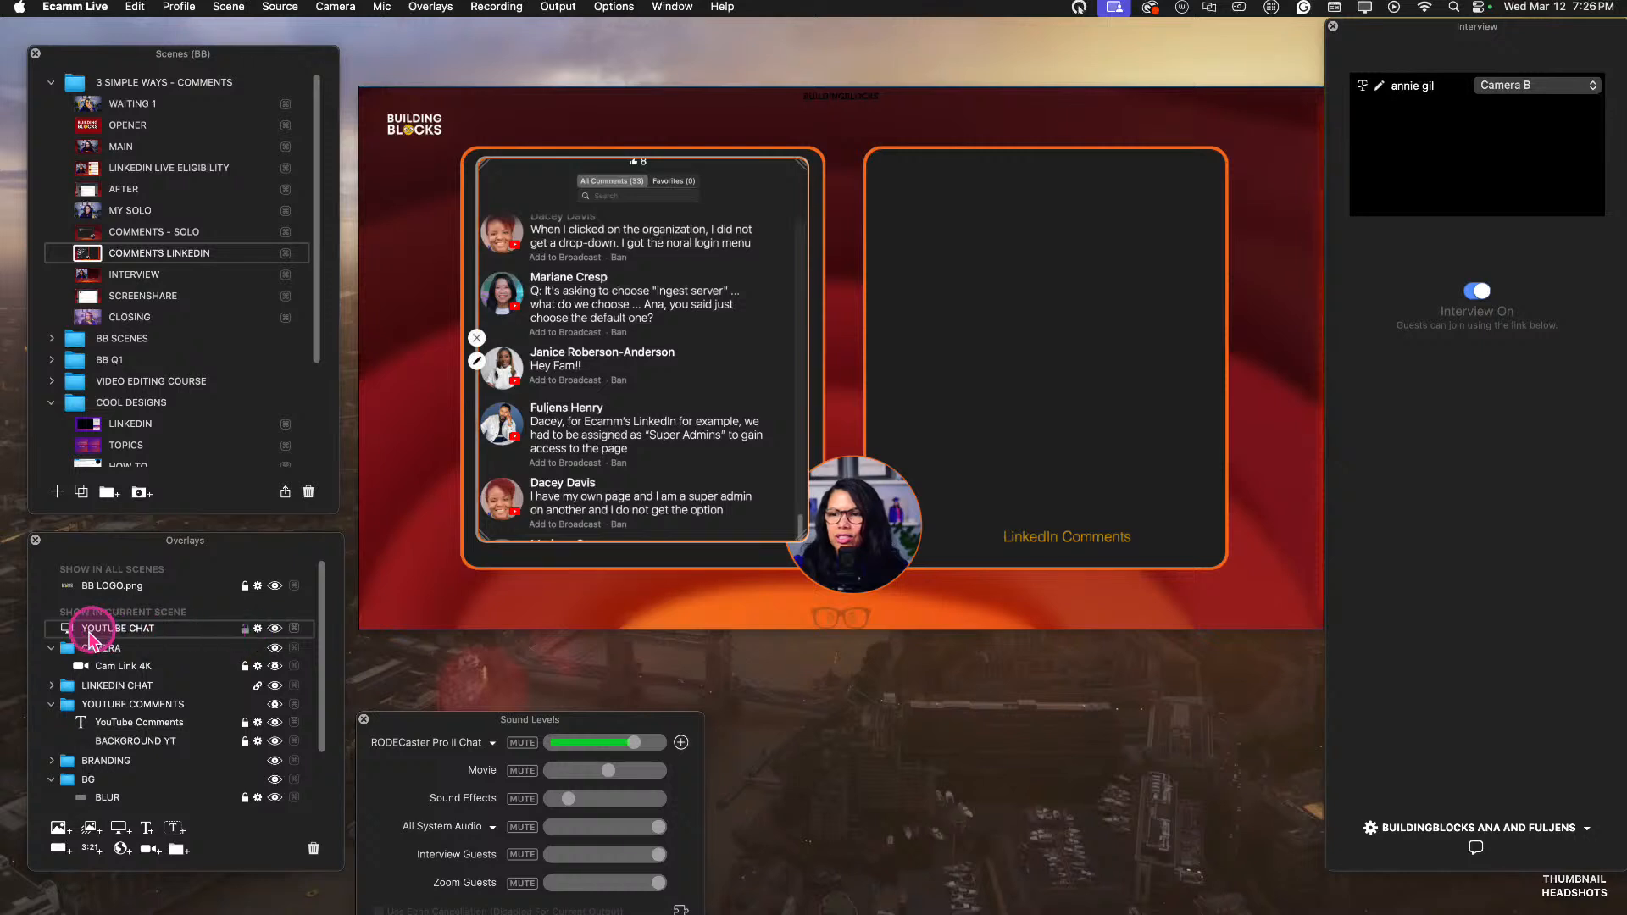
{"action": "left_click", "coordinate": [246, 631]}
{"action": "left_click", "coordinate": [131, 631]}
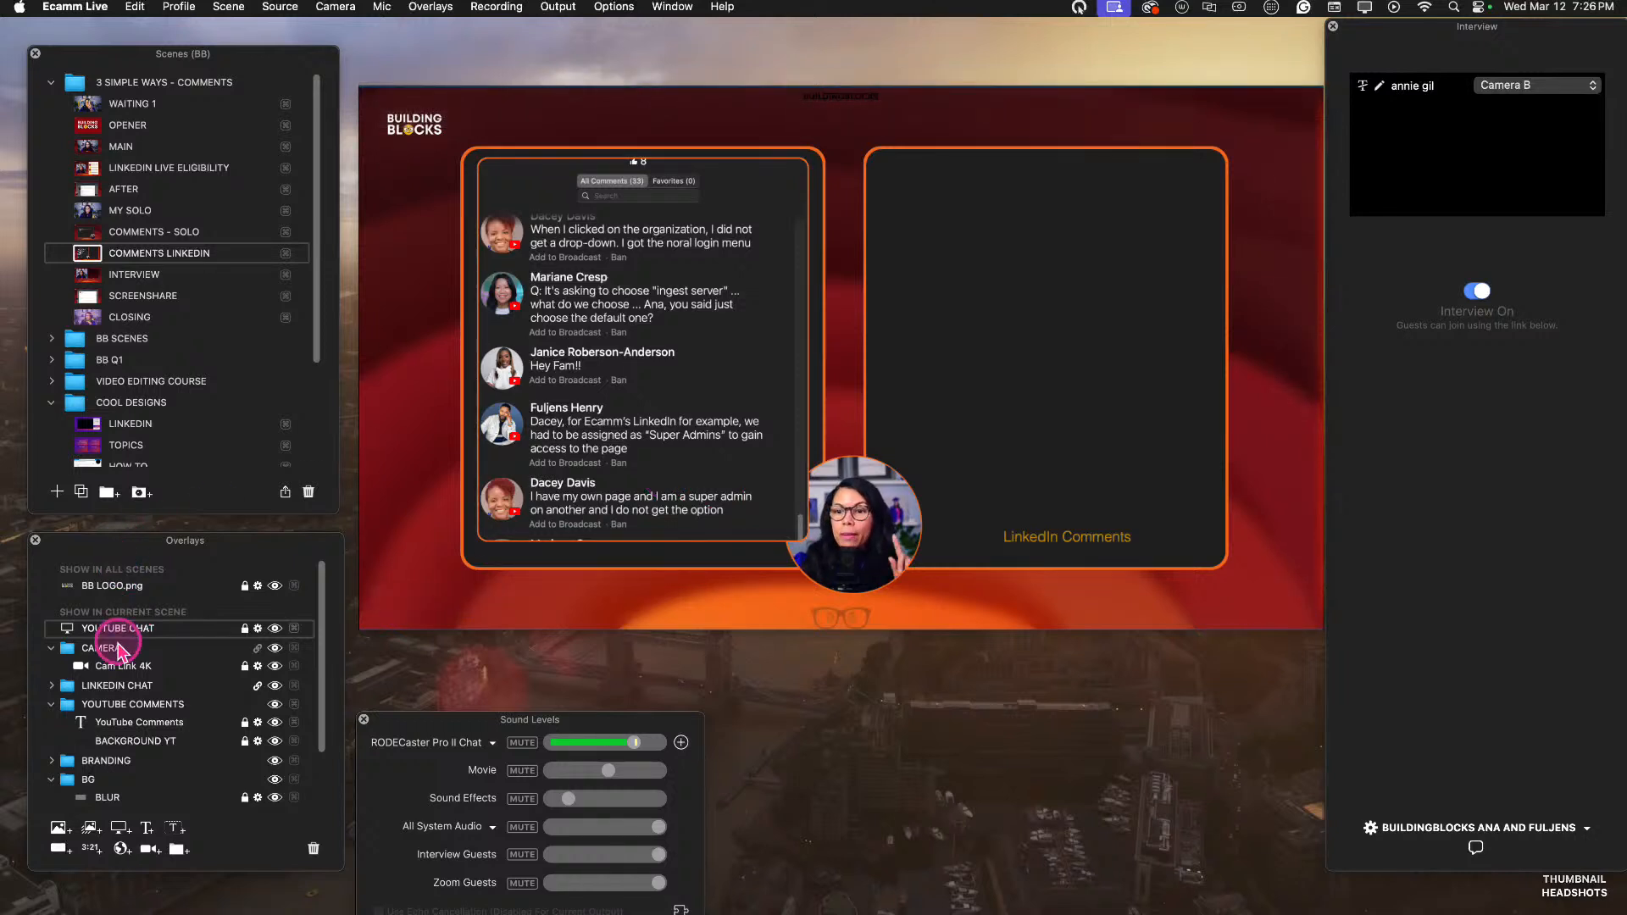
Place the YOUTUBE CHAT overlay directly below the CAMERA folder in the current scene's overlay order.
{"action": "left_click", "coordinate": [52, 648]}
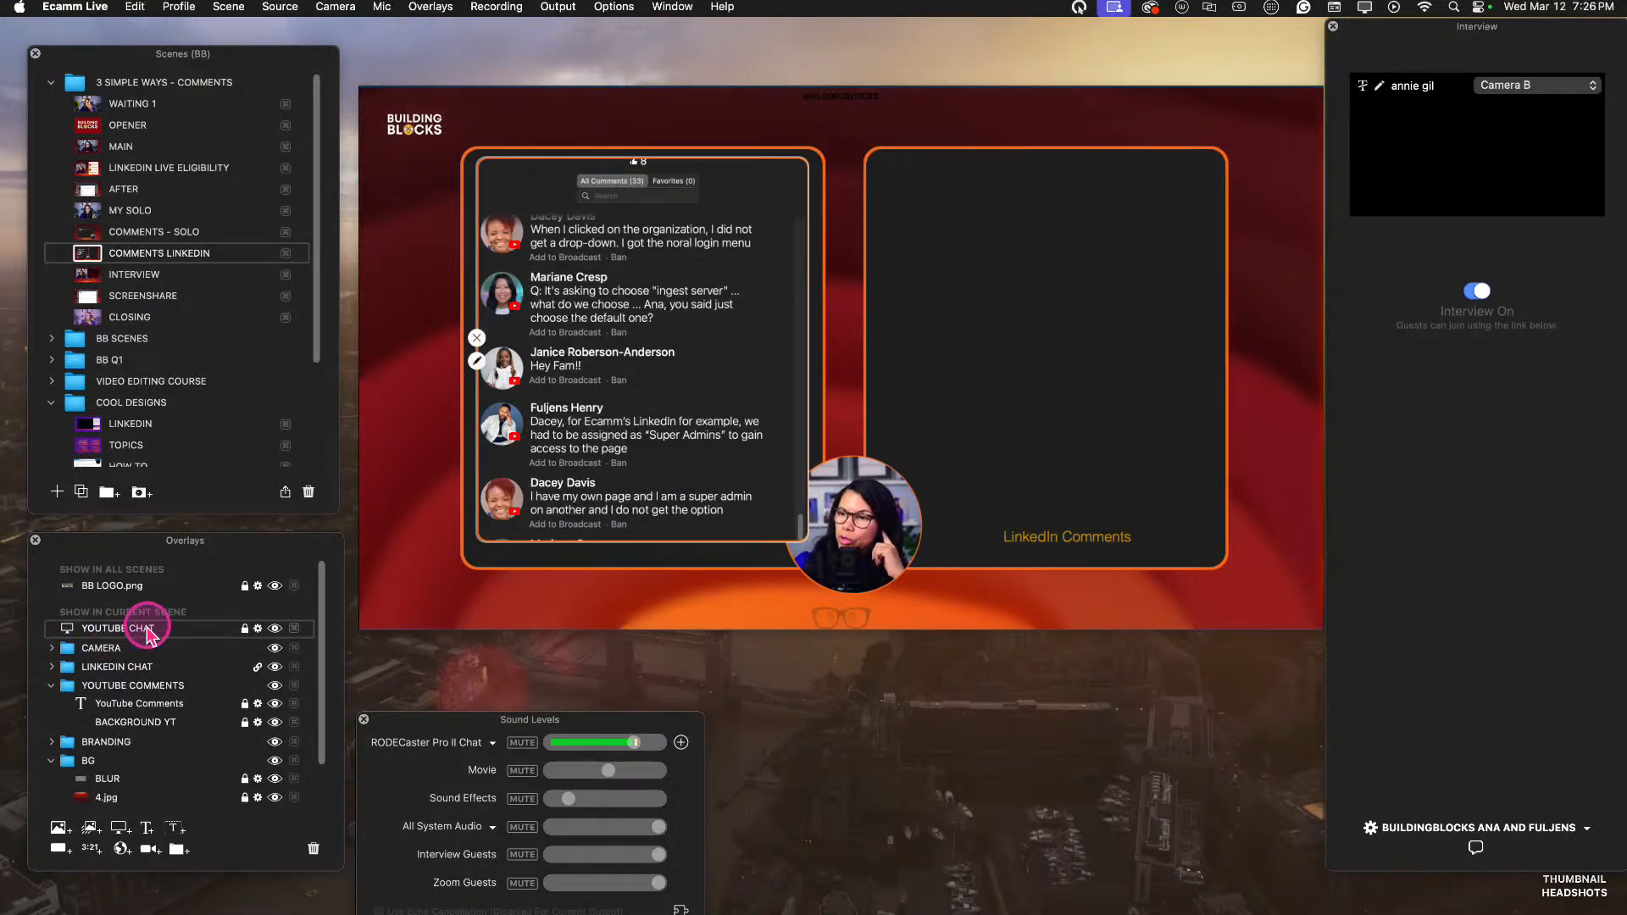
{"action": "left_click_drag", "start_coordinate": [149, 634], "coordinate": [52, 671]}
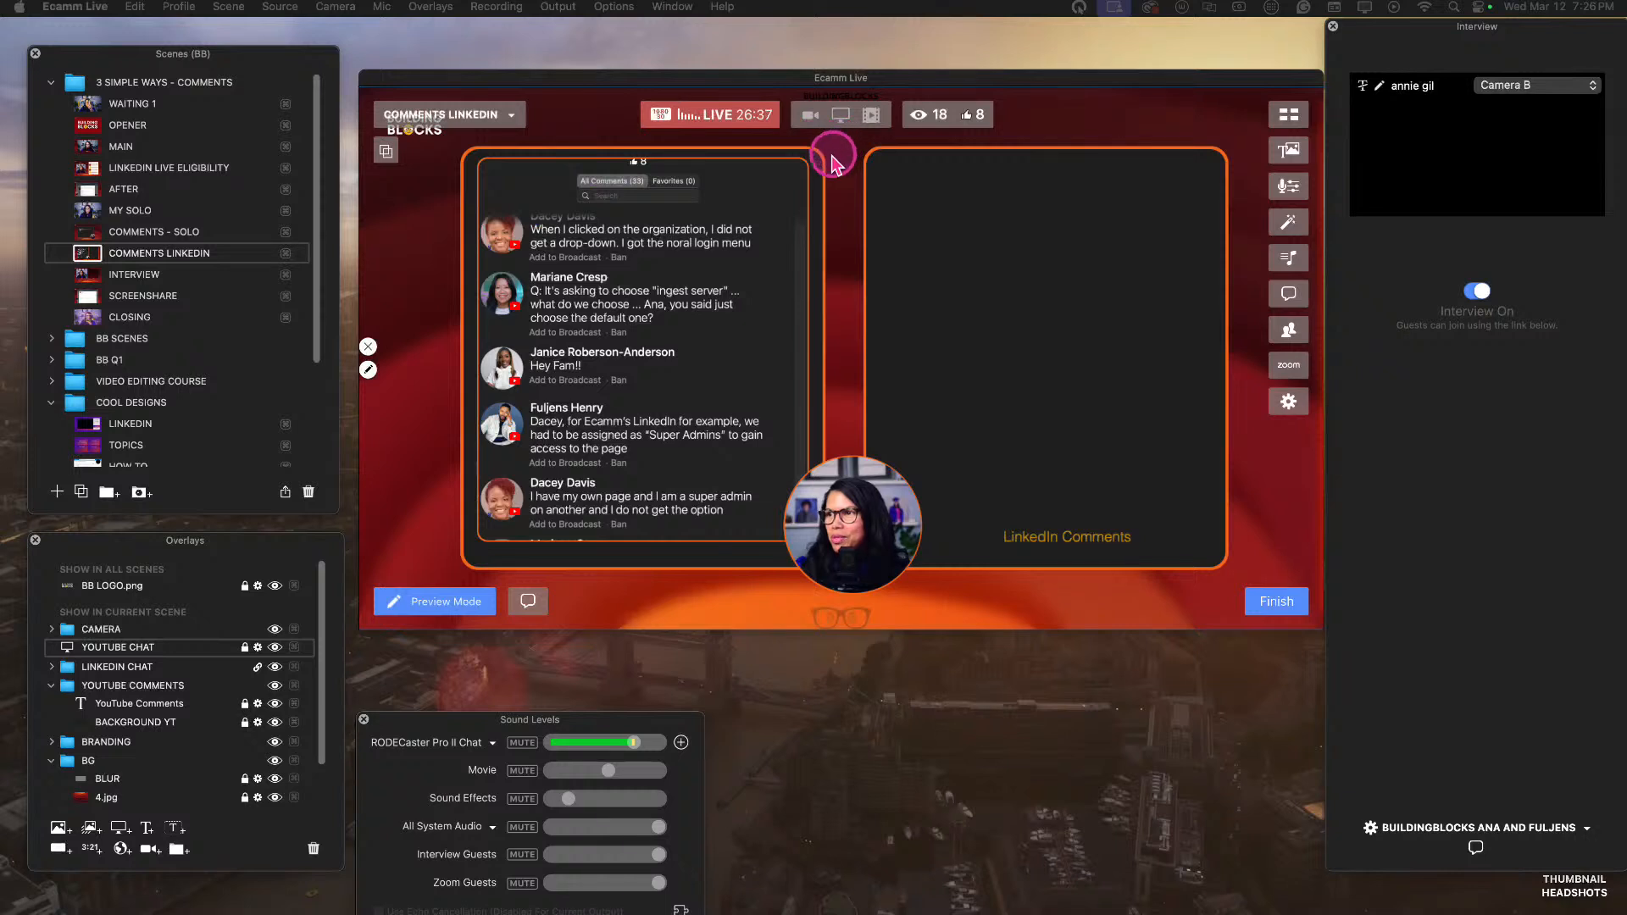
{"action": "left_click", "coordinate": [800, 169]}
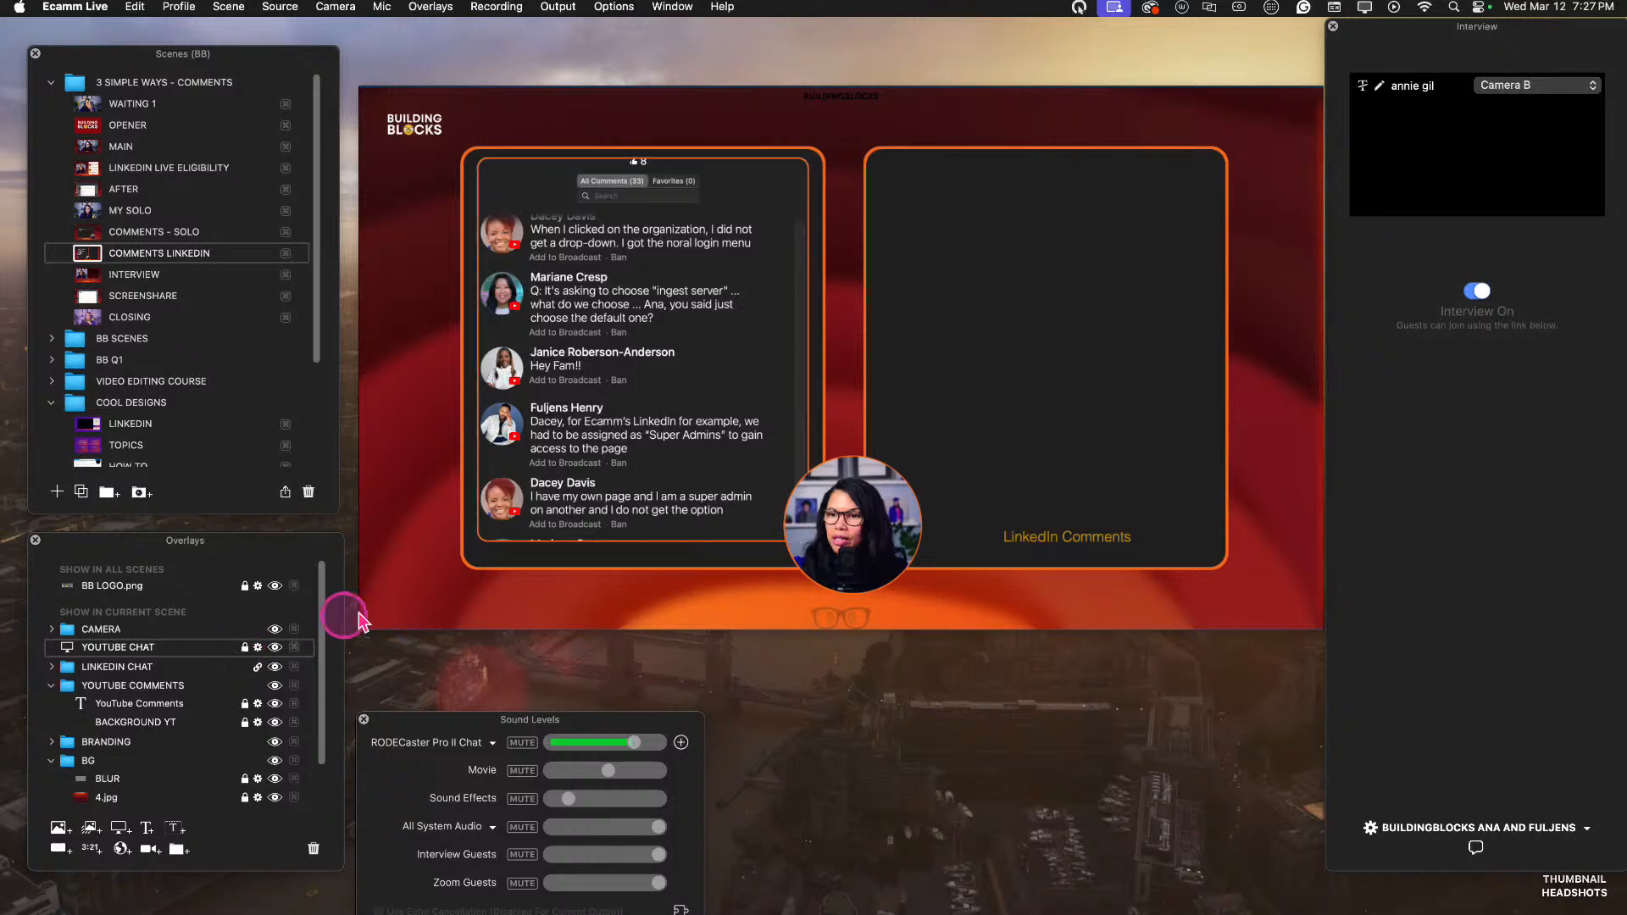
Unlock the YOUTUBE CHAT overlay and shift it slightly downward inside the YouTube Comments box.
{"action": "left_click_drag", "start_coordinate": [482, 543], "coordinate": [503, 544]}
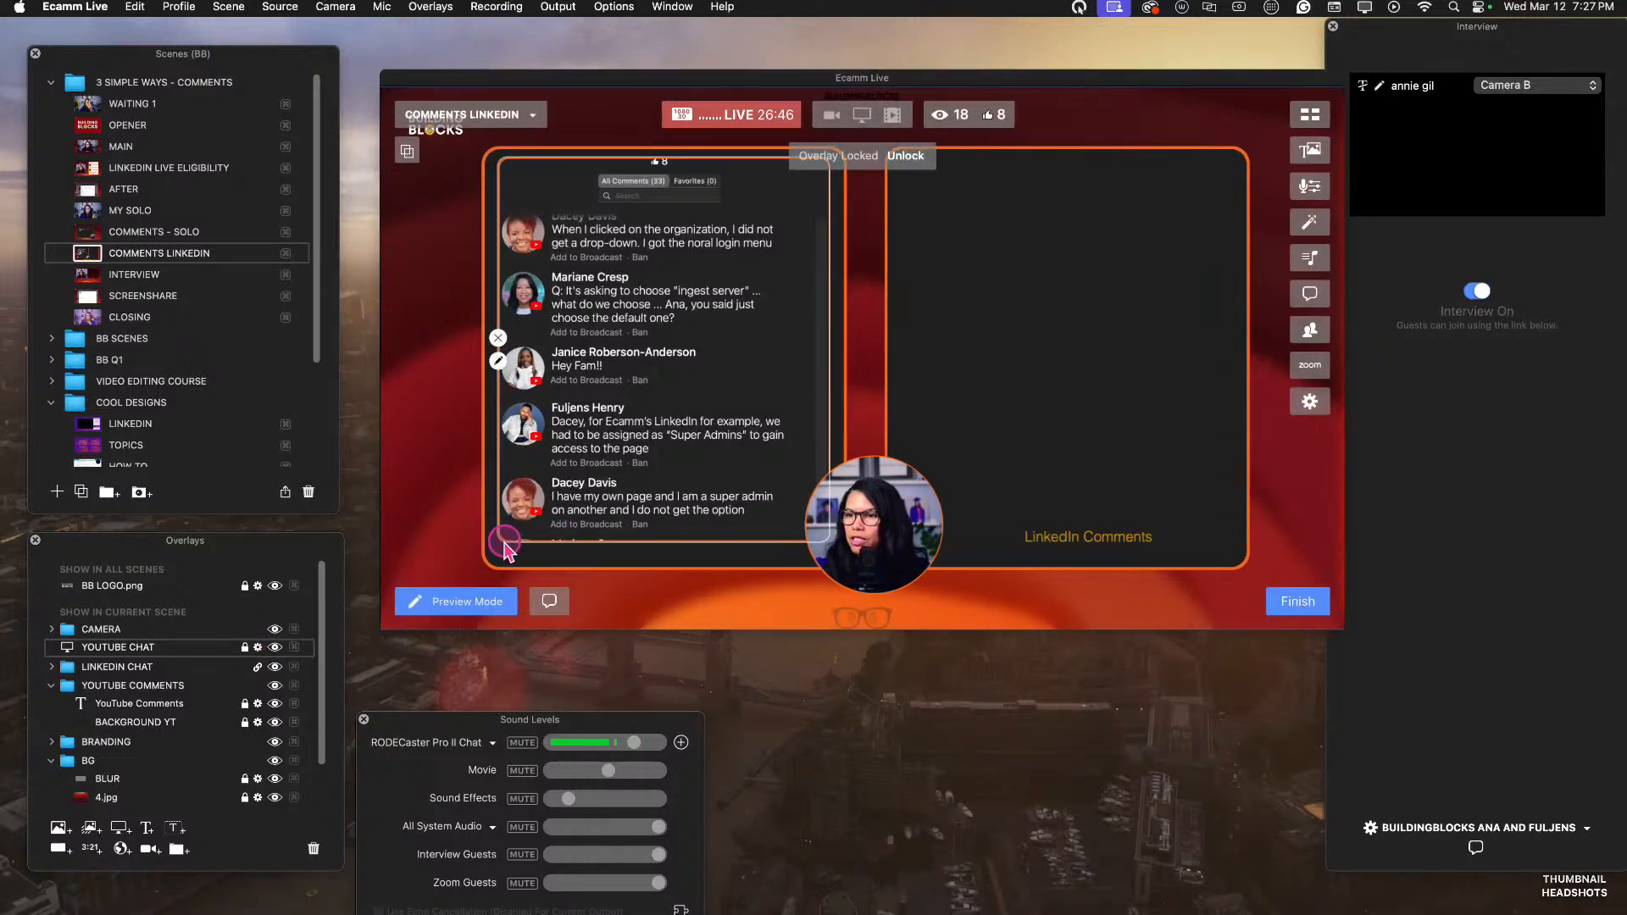
{"action": "left_click", "coordinate": [244, 647]}
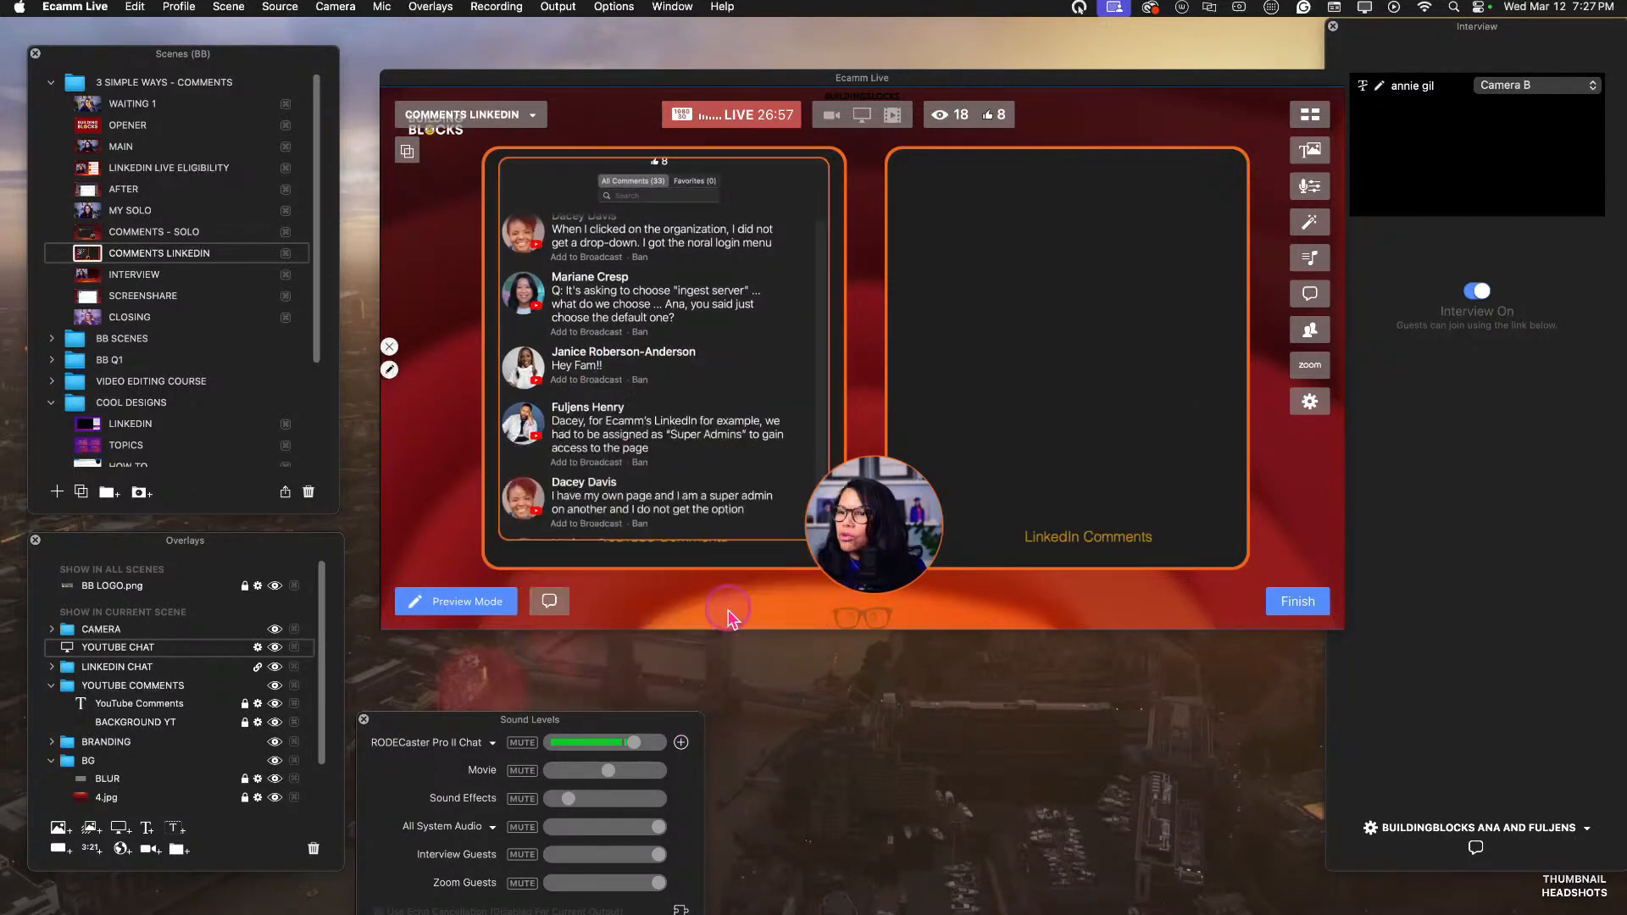
{"action": "left_click_drag", "start_coordinate": [702, 319], "coordinate": [703, 328]}
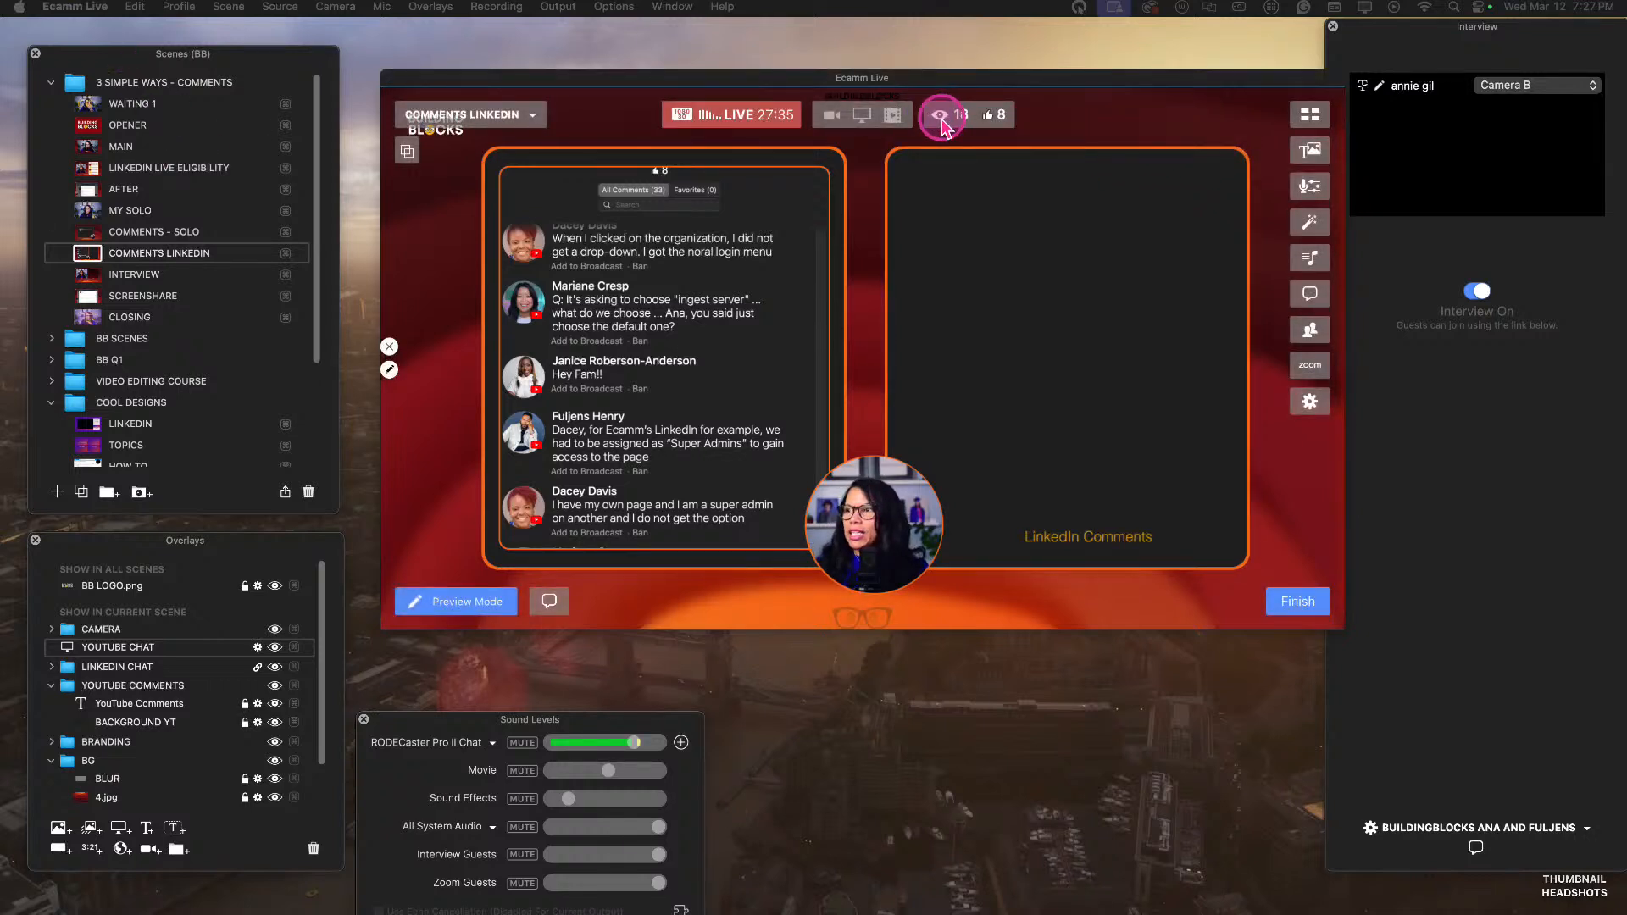
From the broadcast status, open the Ecamm Network, LLC LinkedIn stream in Google Chrome.
{"action": "left_click", "coordinate": [943, 122]}
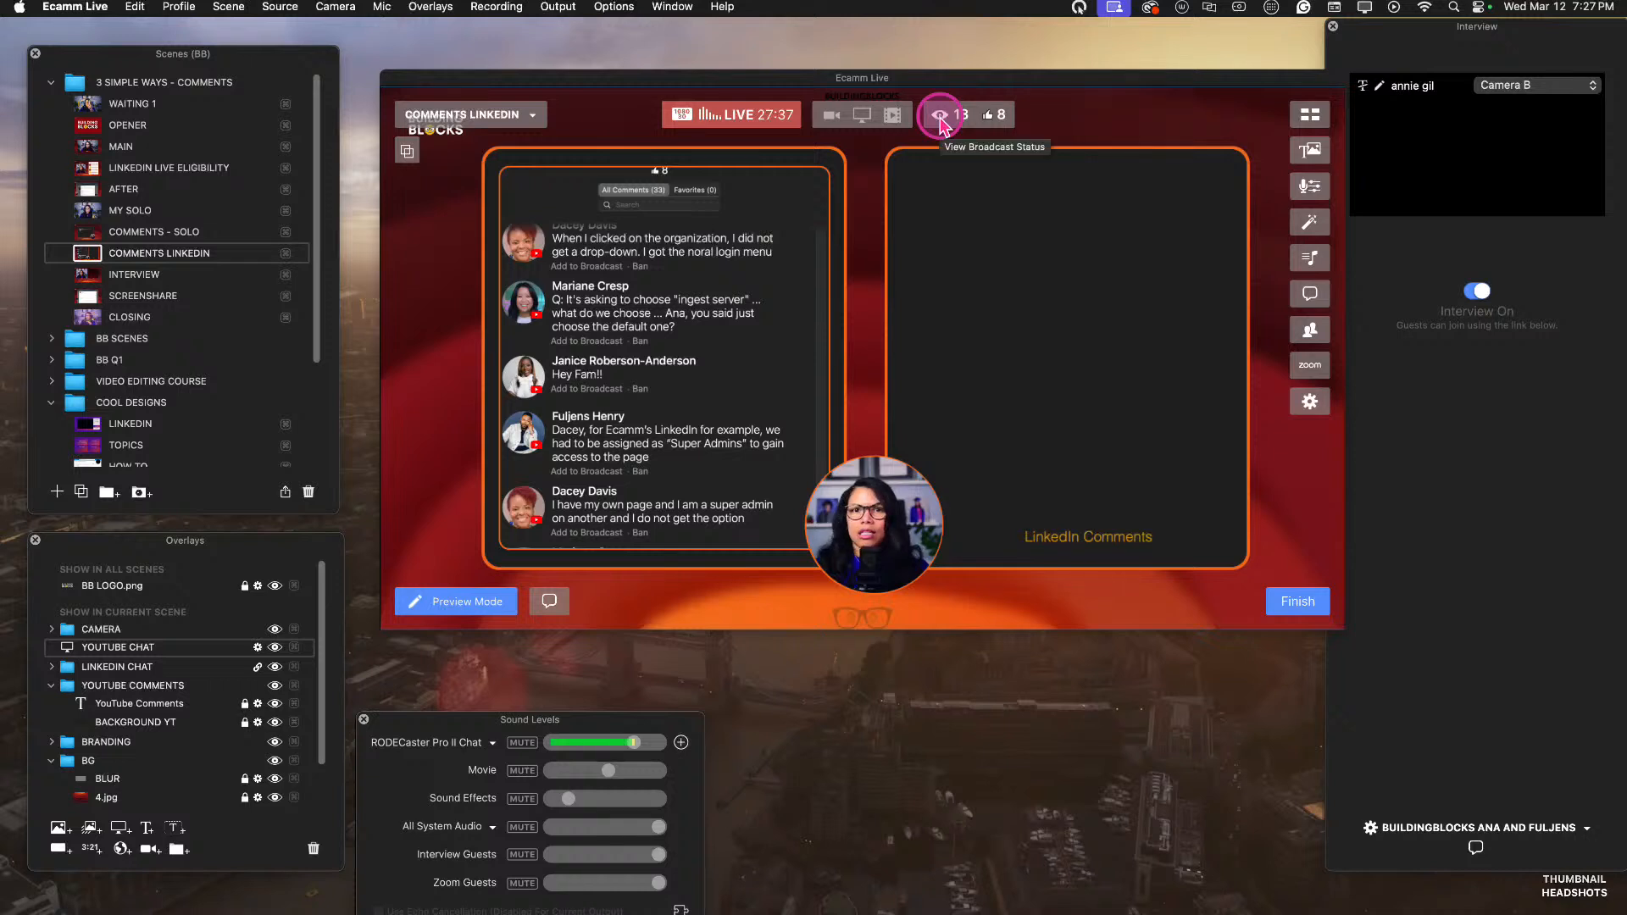
{"action": "left_click", "coordinate": [943, 121]}
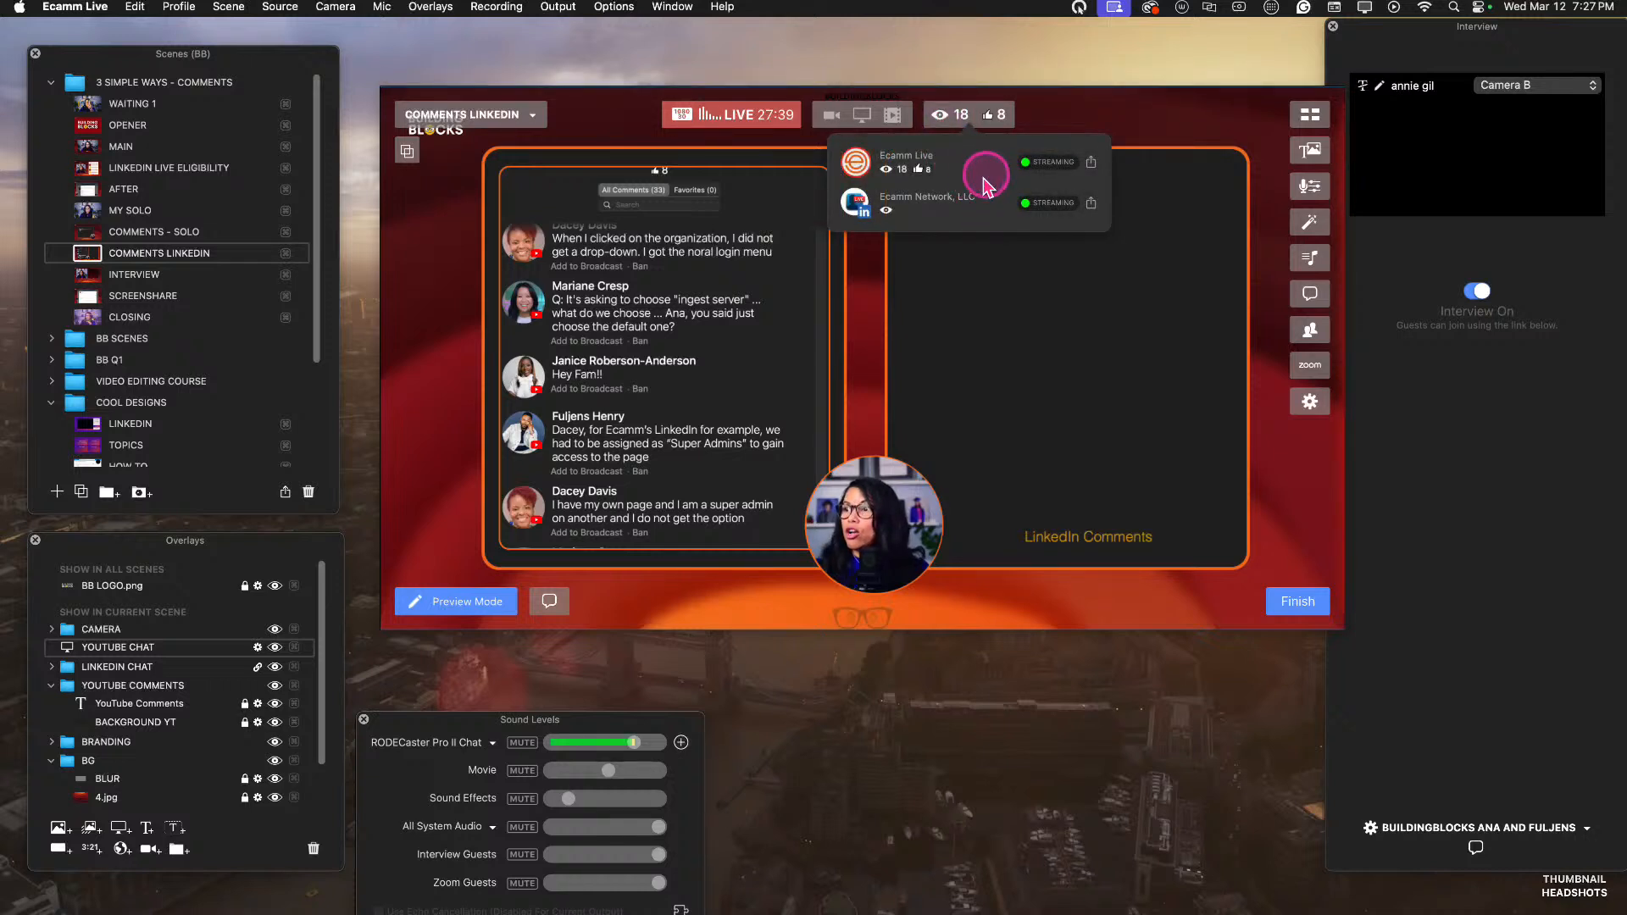
{"action": "left_click", "coordinate": [1092, 204]}
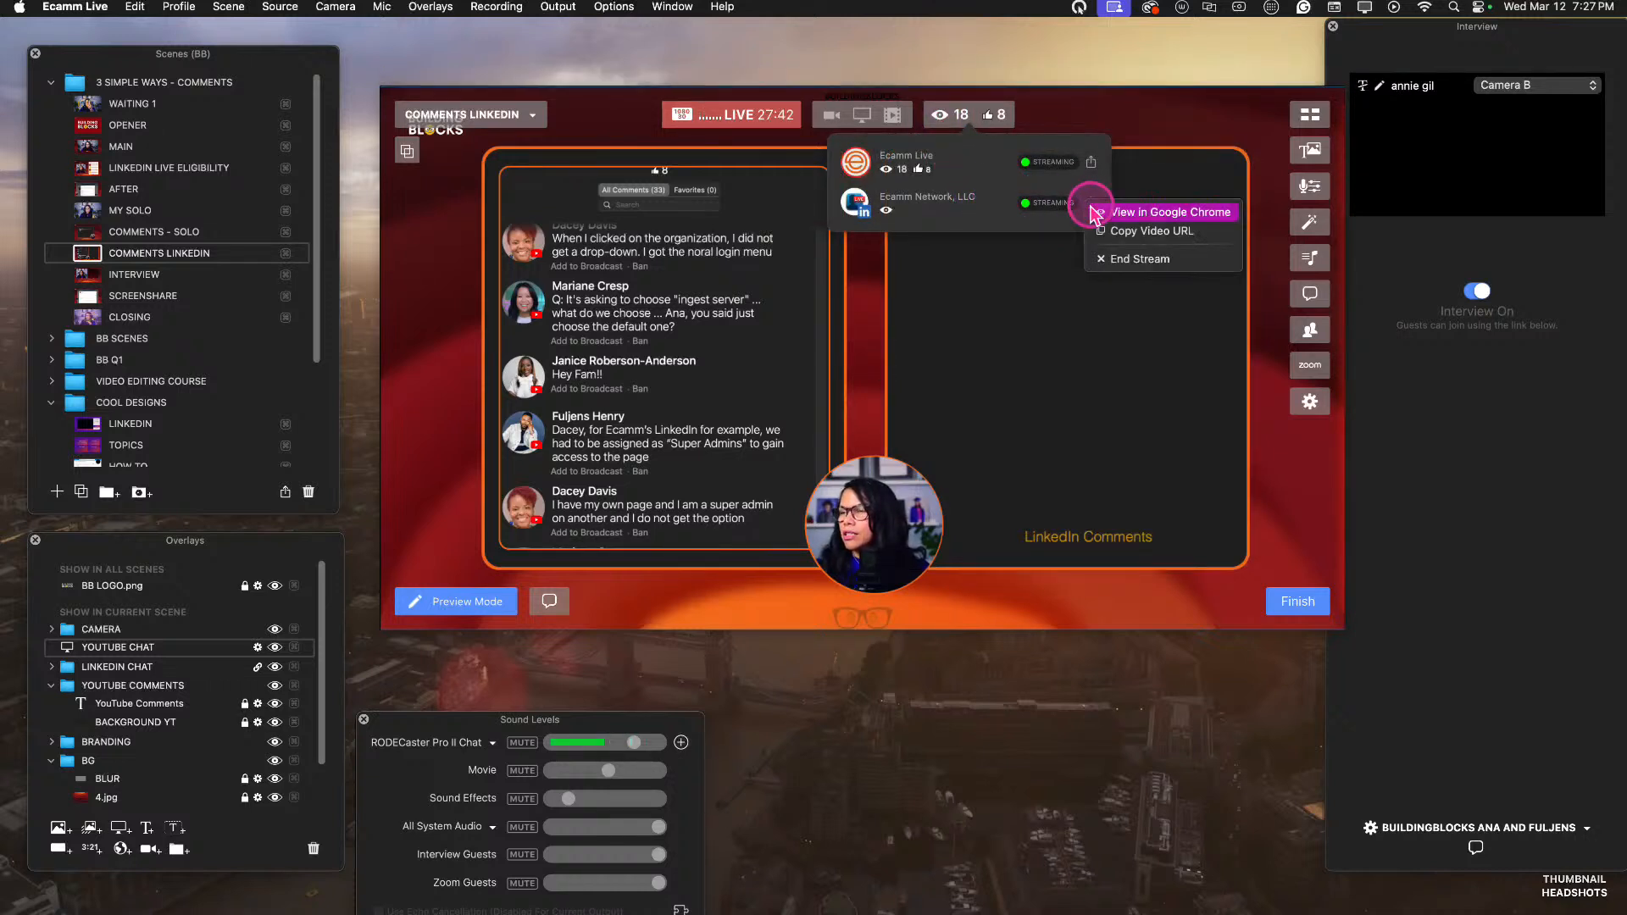
{"action": "left_click", "coordinate": [1149, 213]}
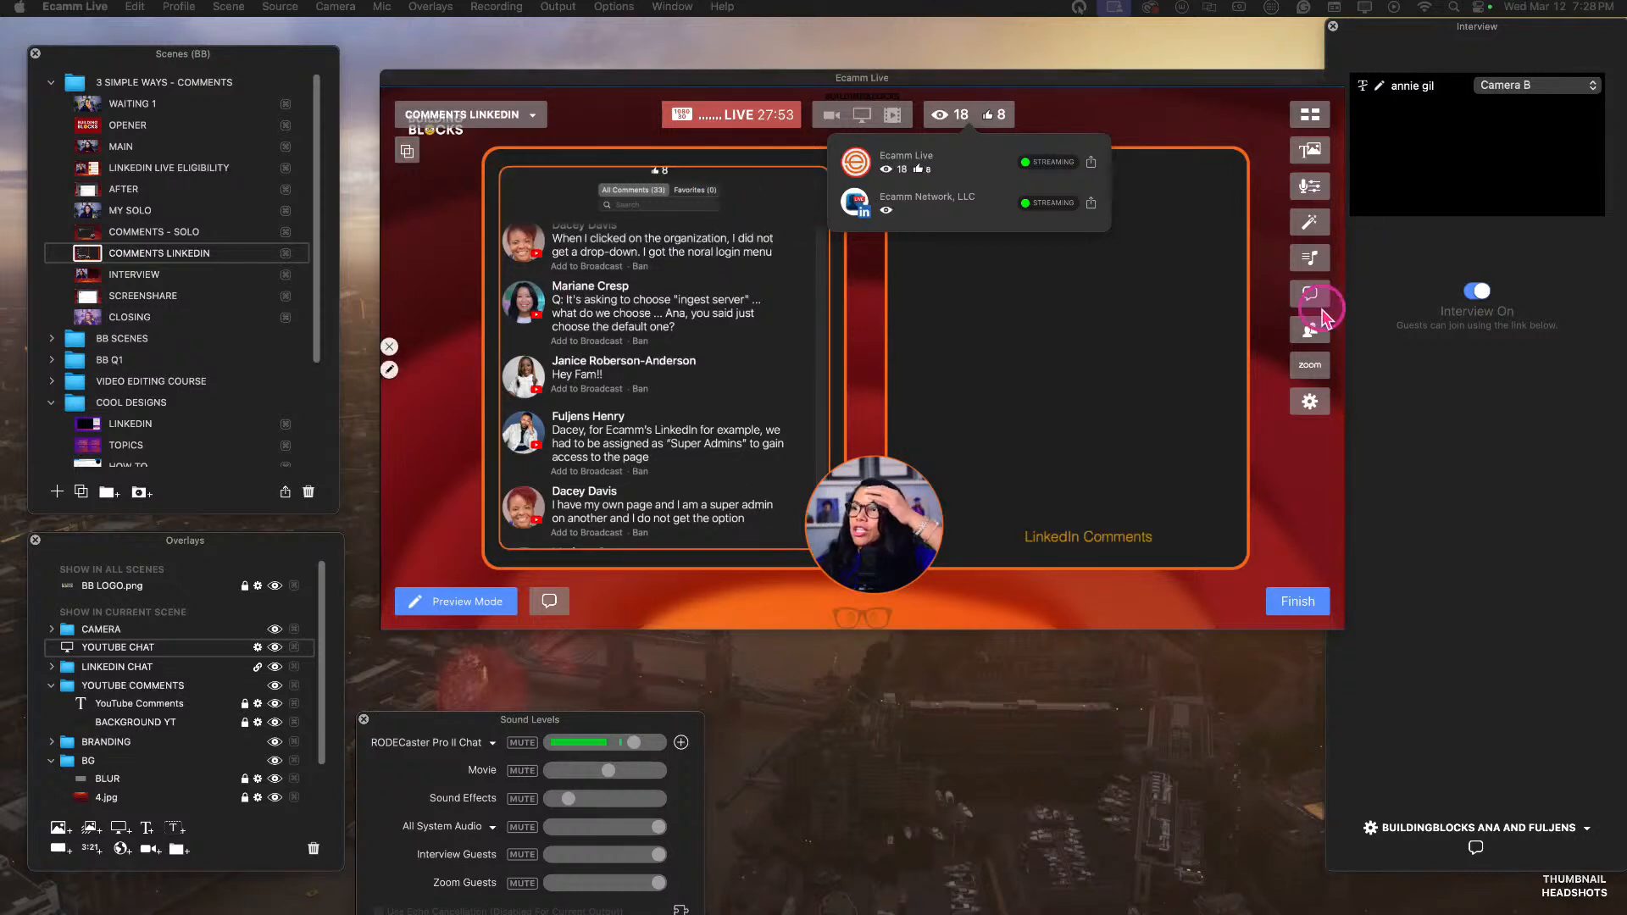
Bring the LinkedIn event's Chrome window onto the main display to inspect it, and return it to another display.
{"action": "left_click", "coordinate": [1069, 382]}
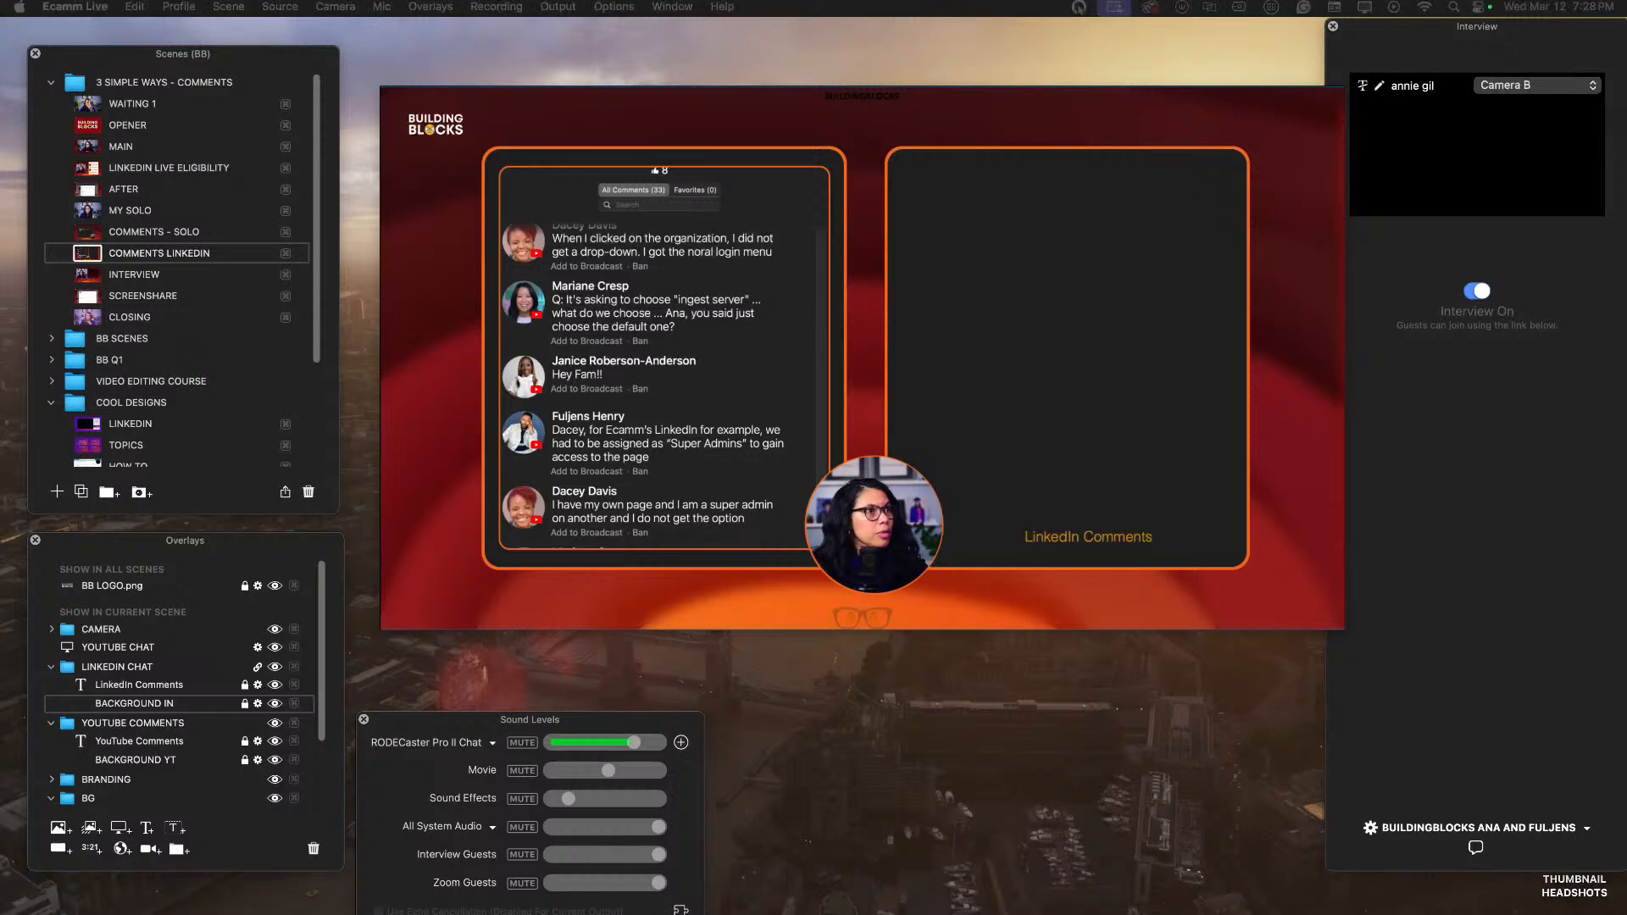
{"action": "left_click_drag", "start_coordinate": [1161, 282], "coordinate": [1178, 124]}
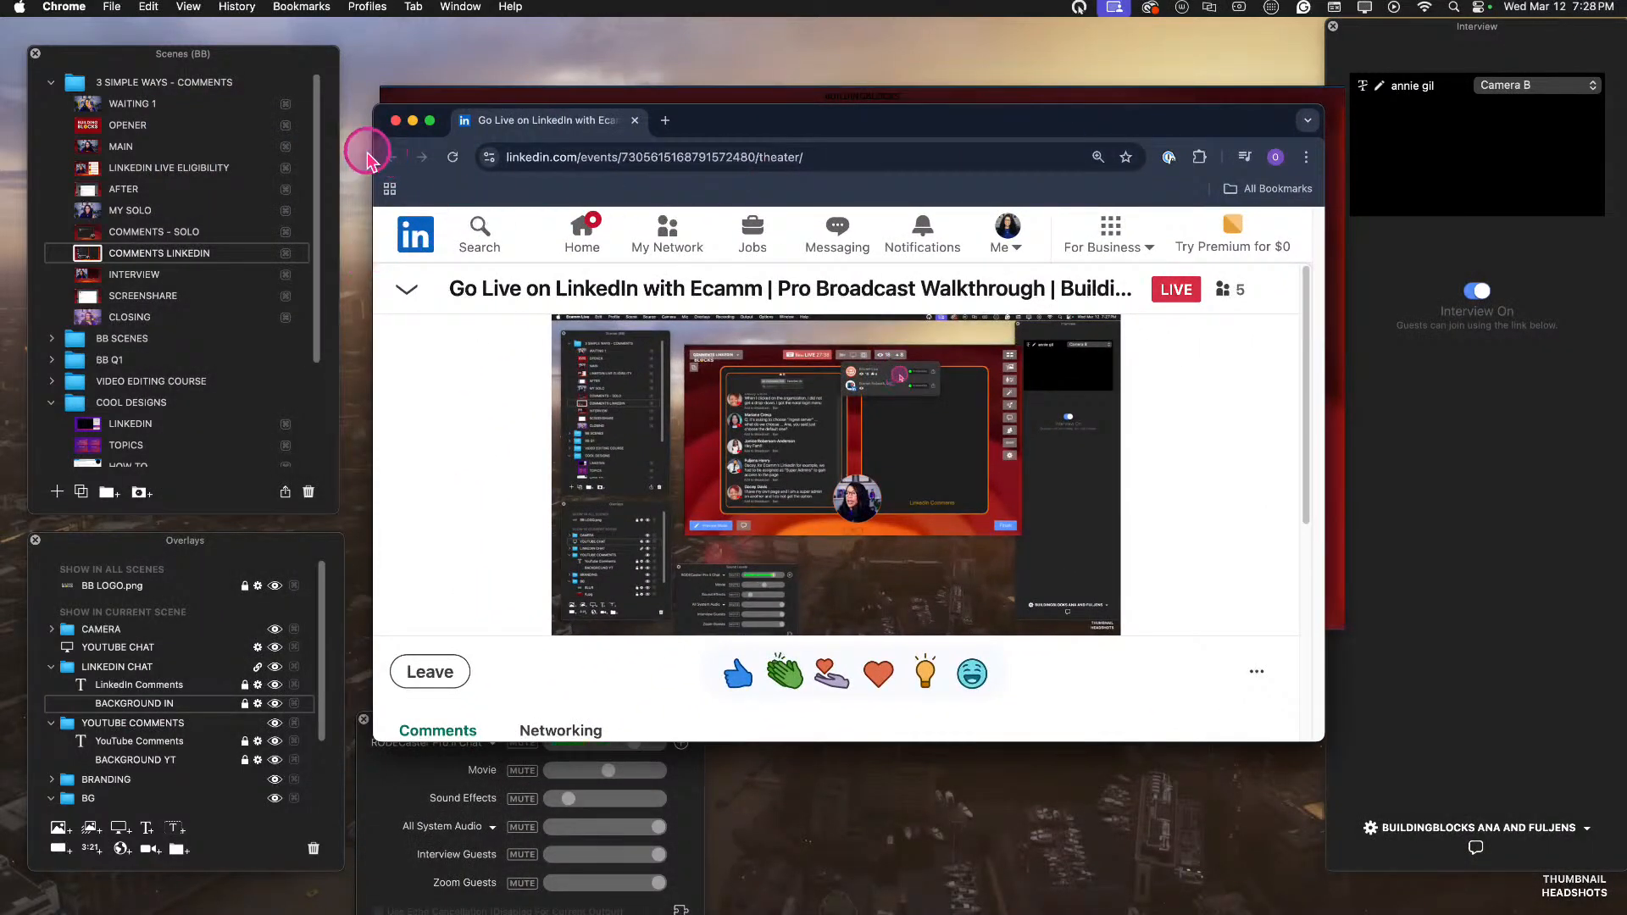
{"action": "left_click_drag", "start_coordinate": [726, 126], "coordinate": [291, 212]}
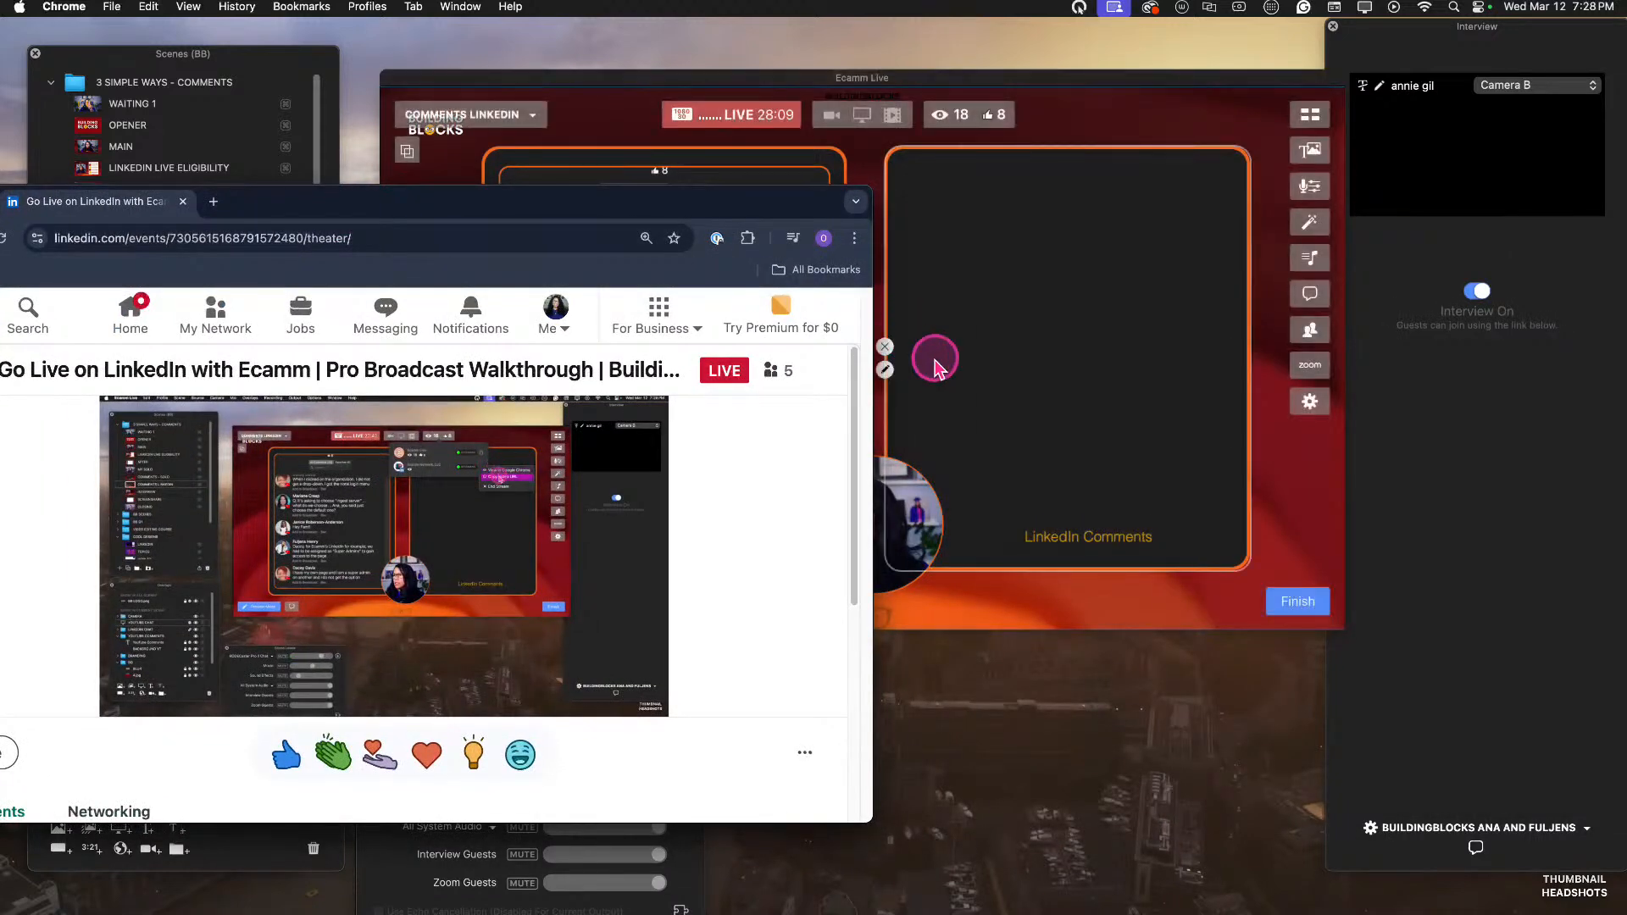
{"action": "left_click_drag", "start_coordinate": [669, 203], "coordinate": [1117, 123]}
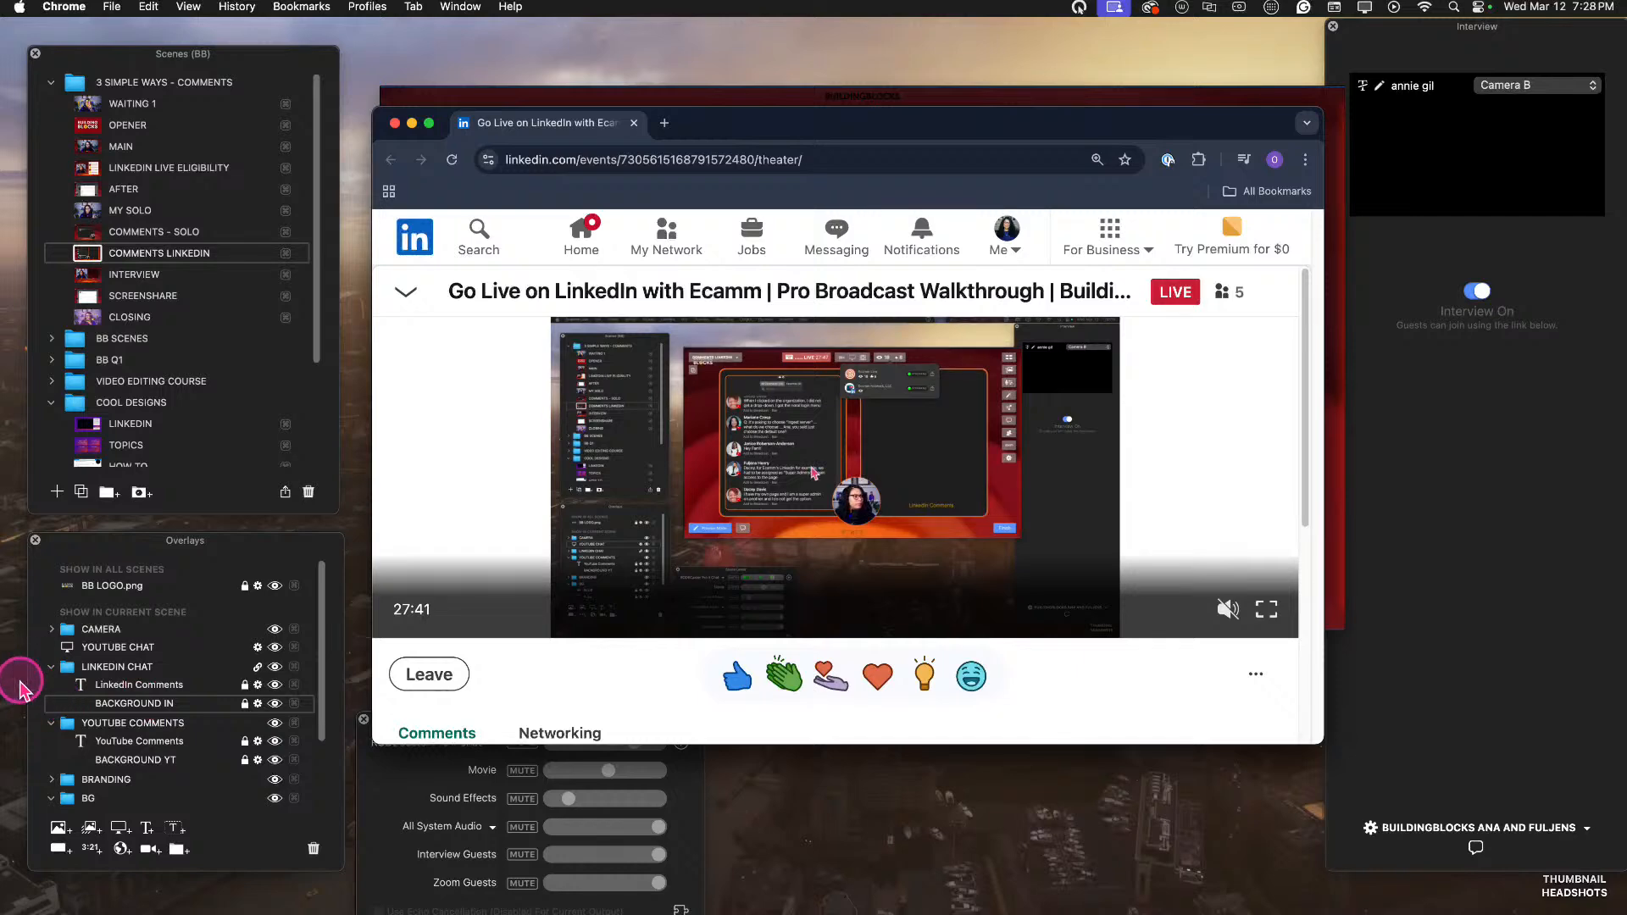
{"action": "left_click", "coordinate": [52, 668]}
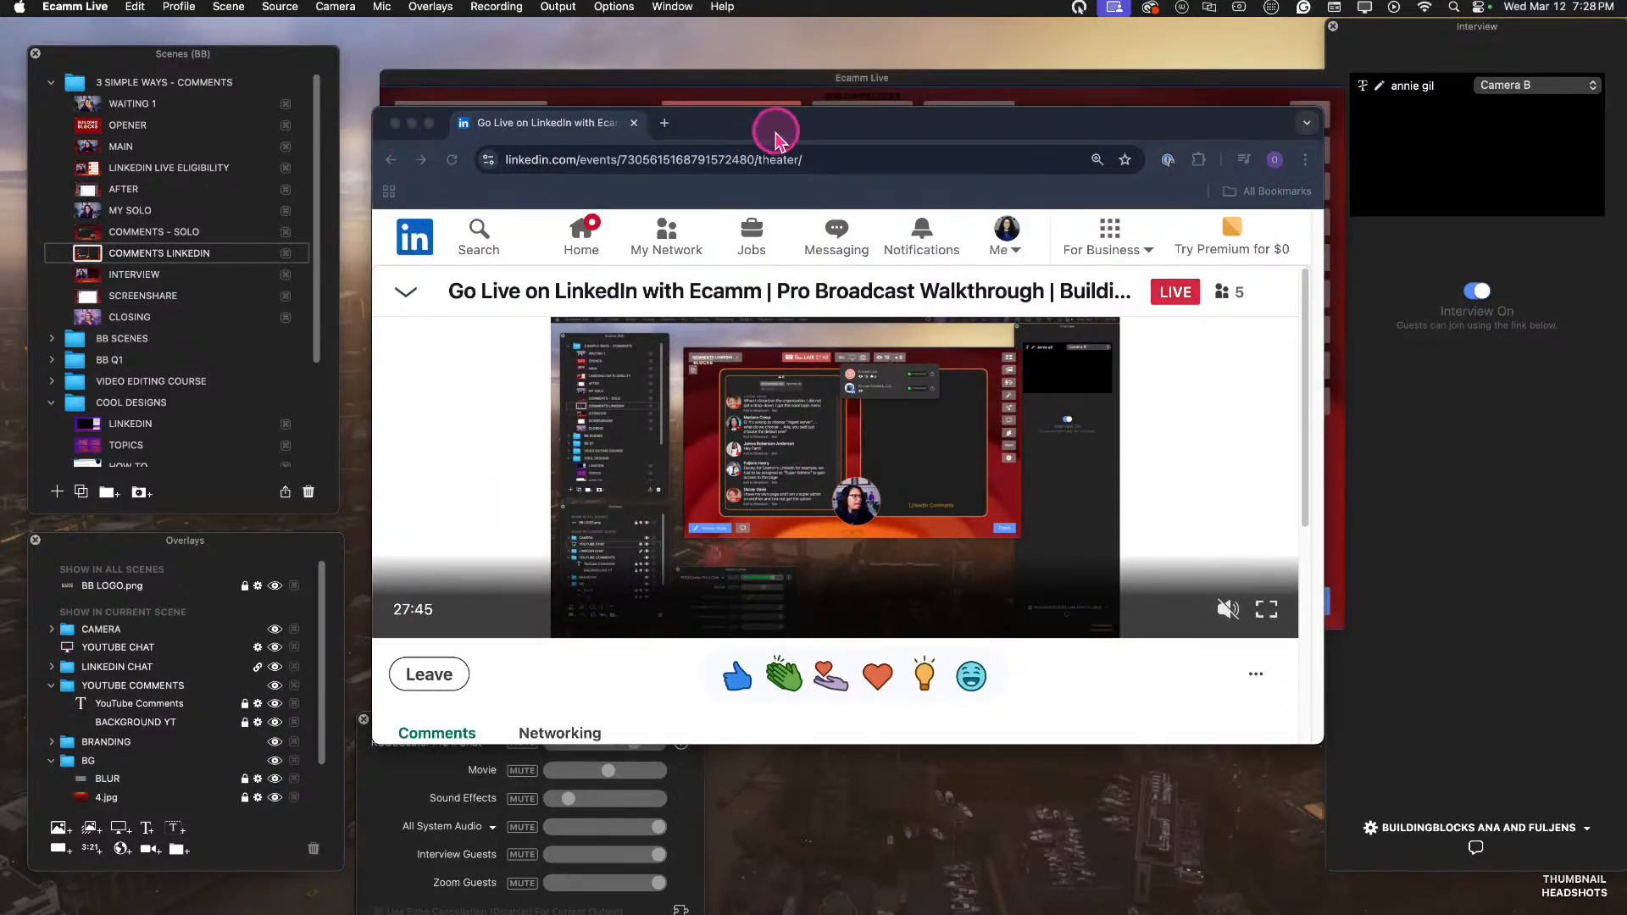
{"action": "left_click_drag", "start_coordinate": [775, 130], "coordinate": [0, 225]}
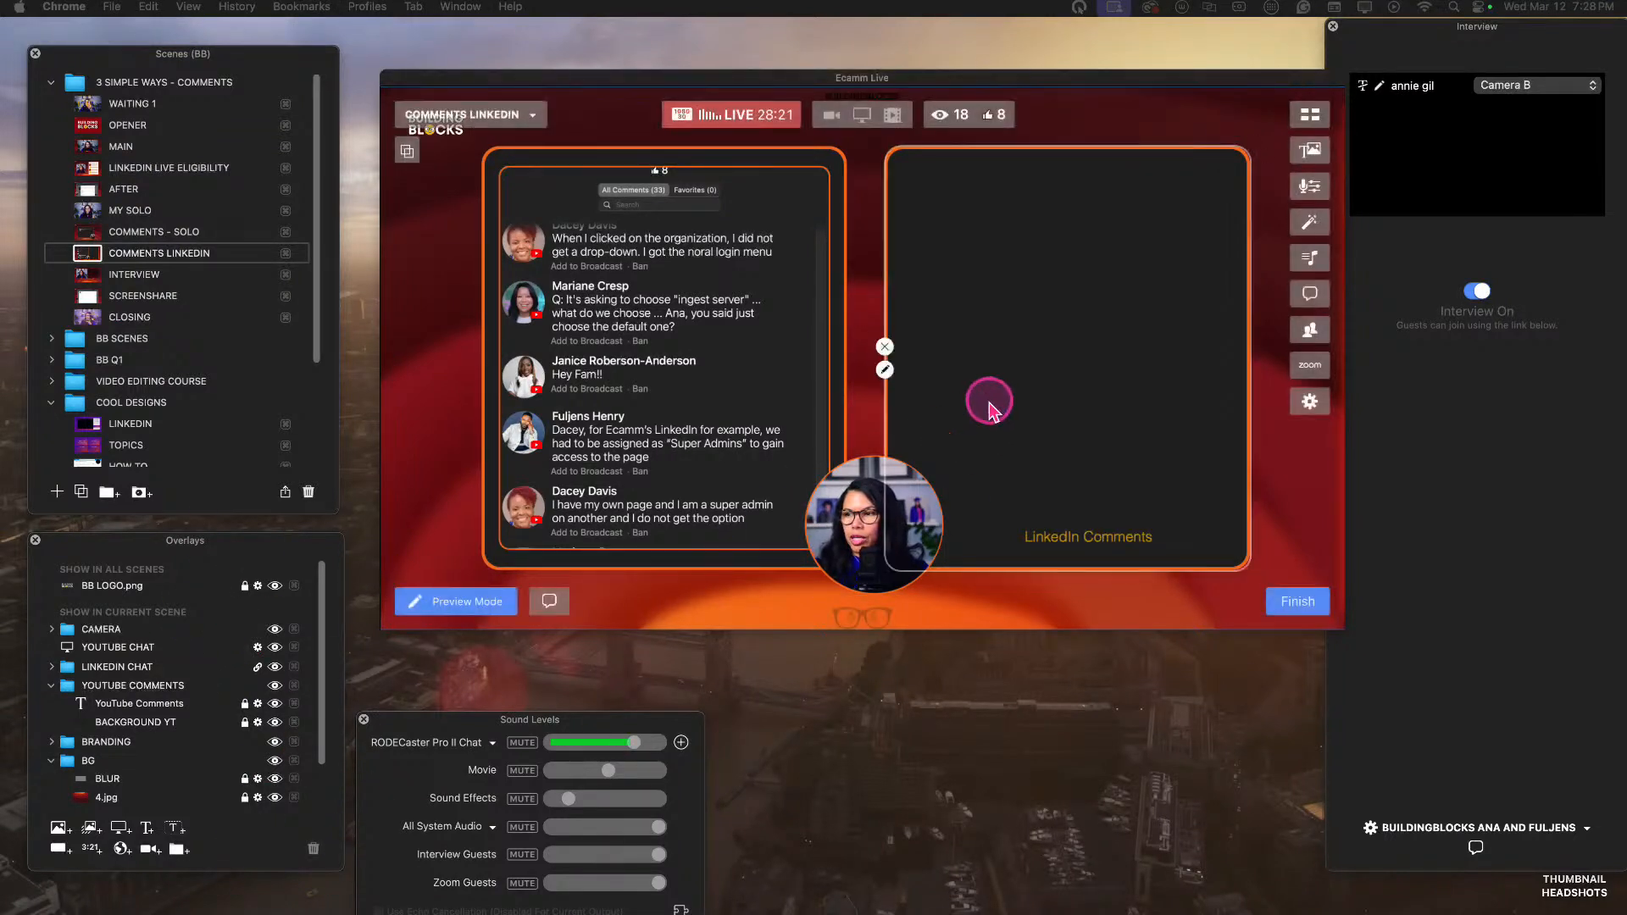
Add a screen share overlay to the COMMENTS LINKEDIN scene and place it partly over the LinkedIn Comments box.
{"action": "left_click", "coordinate": [999, 353]}
{"action": "scroll", "coordinate": [134, 720], "scroll_direction": "down", "scroll_amount": 1}
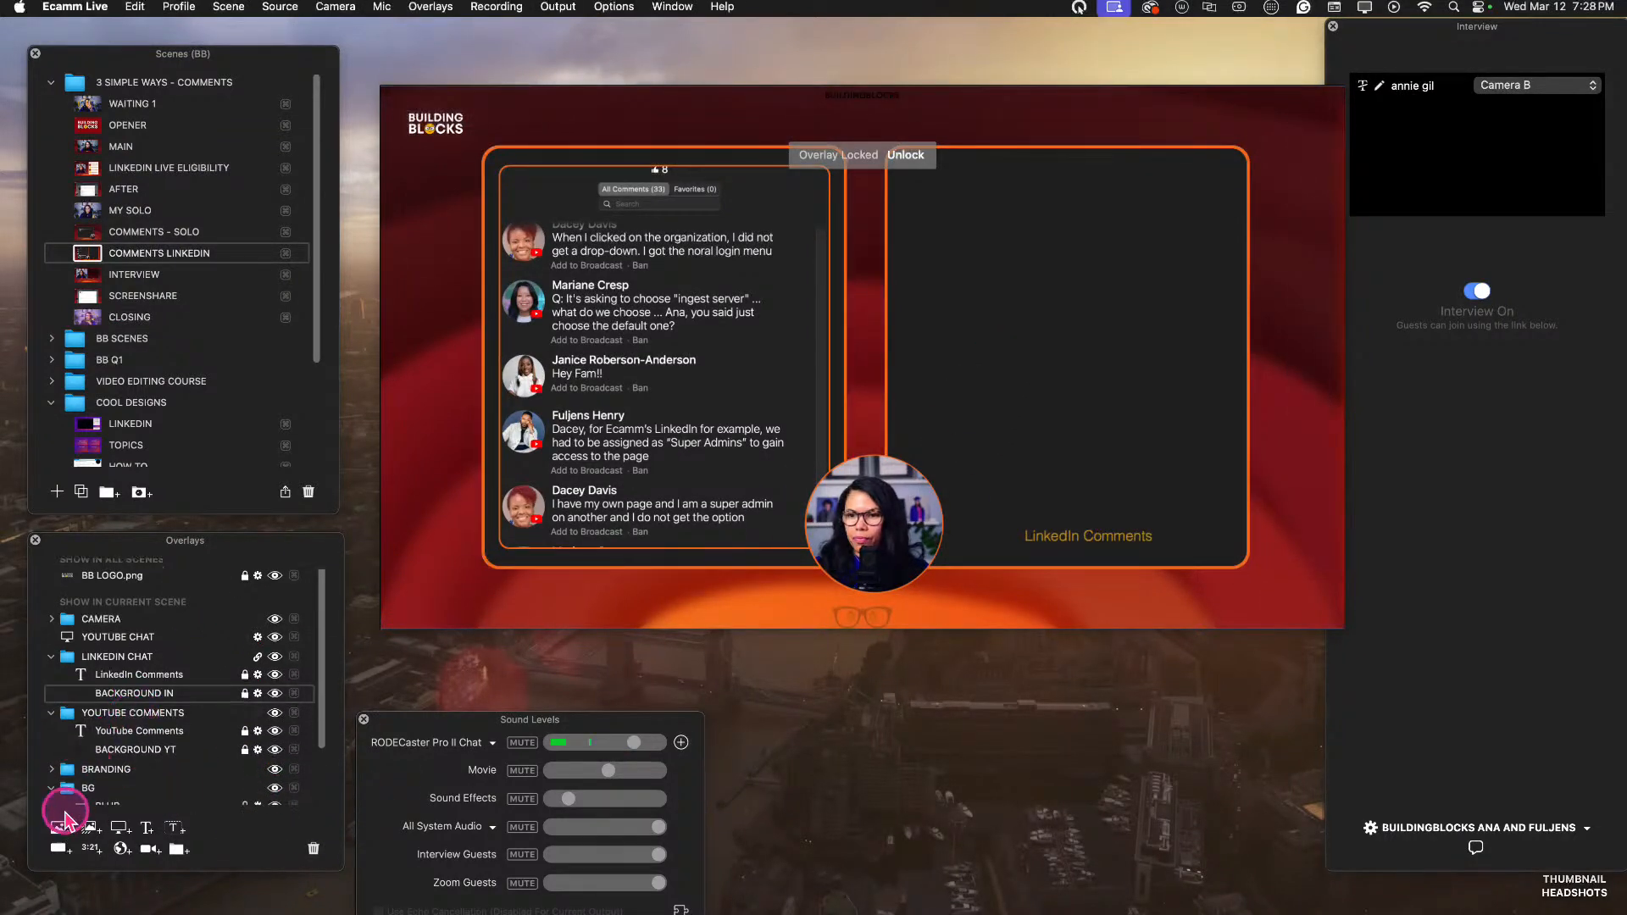
{"action": "left_click", "coordinate": [121, 829]}
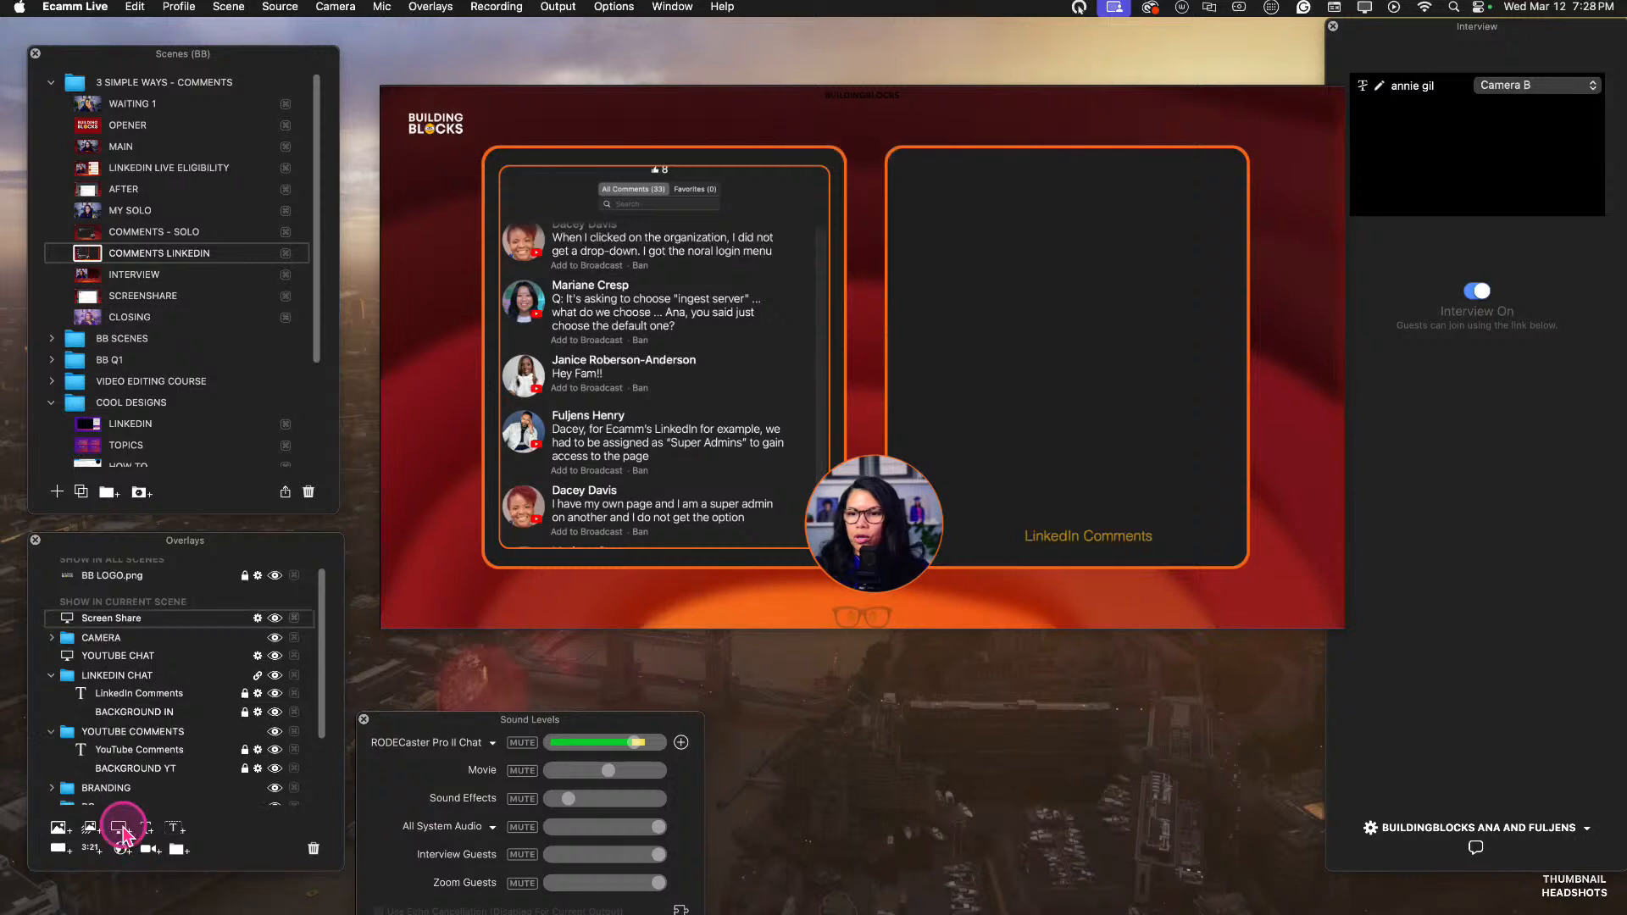
{"action": "left_click_drag", "start_coordinate": [971, 387], "coordinate": [949, 416]}
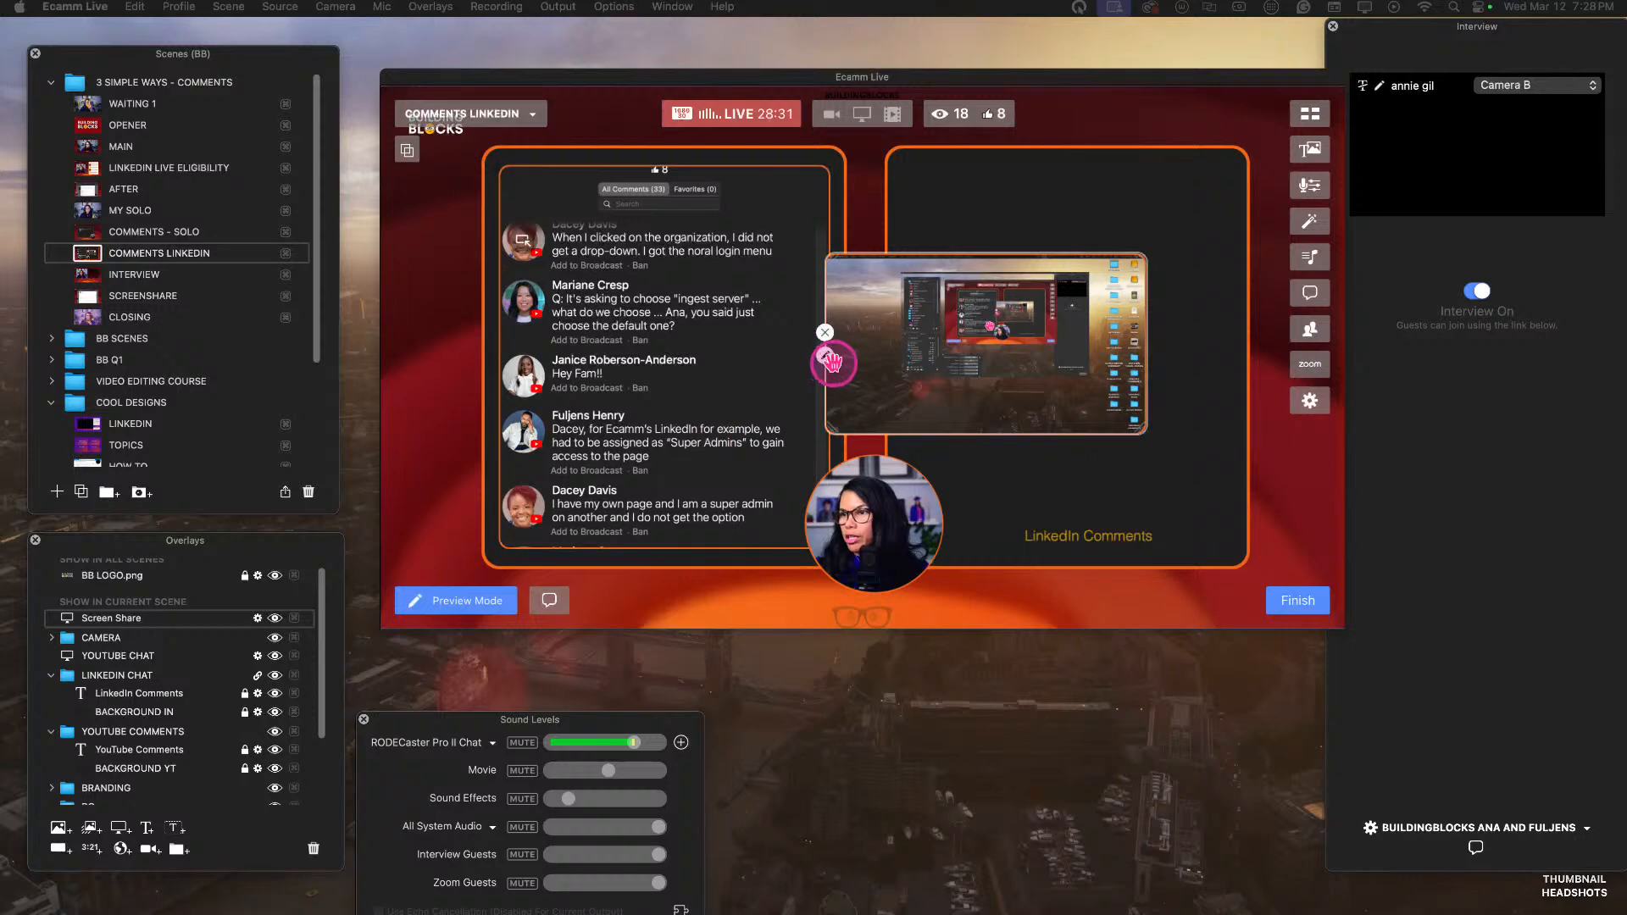
Set the new screen share to show Google Chrome's LinkedIn event window and move it to the upper part of the LinkedIn Comments box.
{"action": "left_click", "coordinate": [826, 357]}
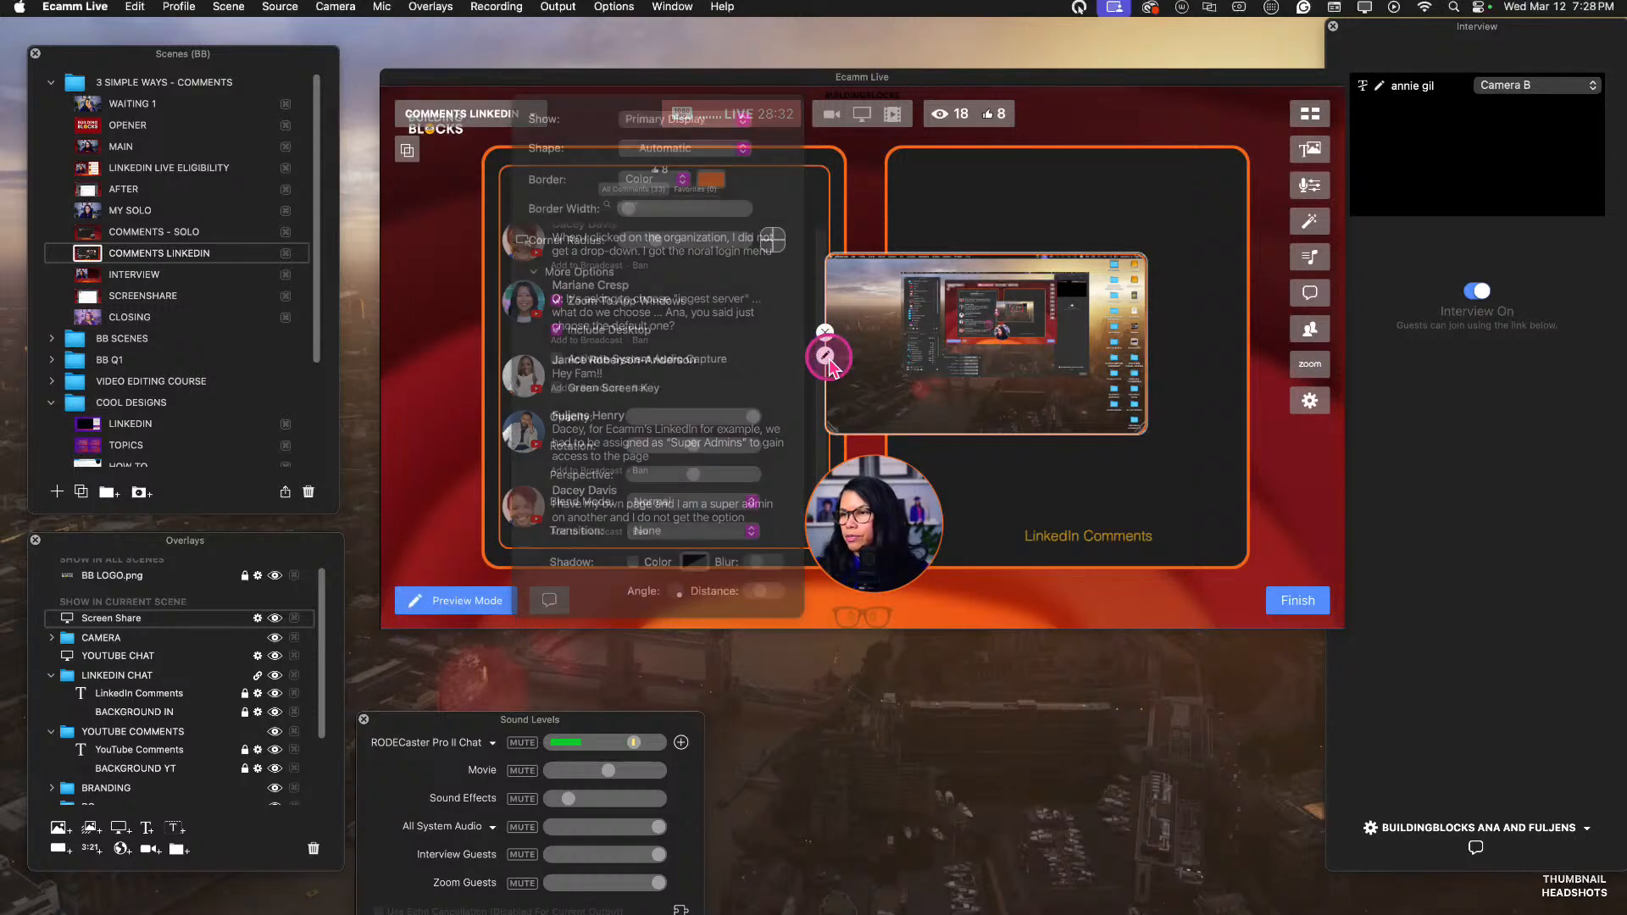
{"action": "left_click", "coordinate": [676, 127]}
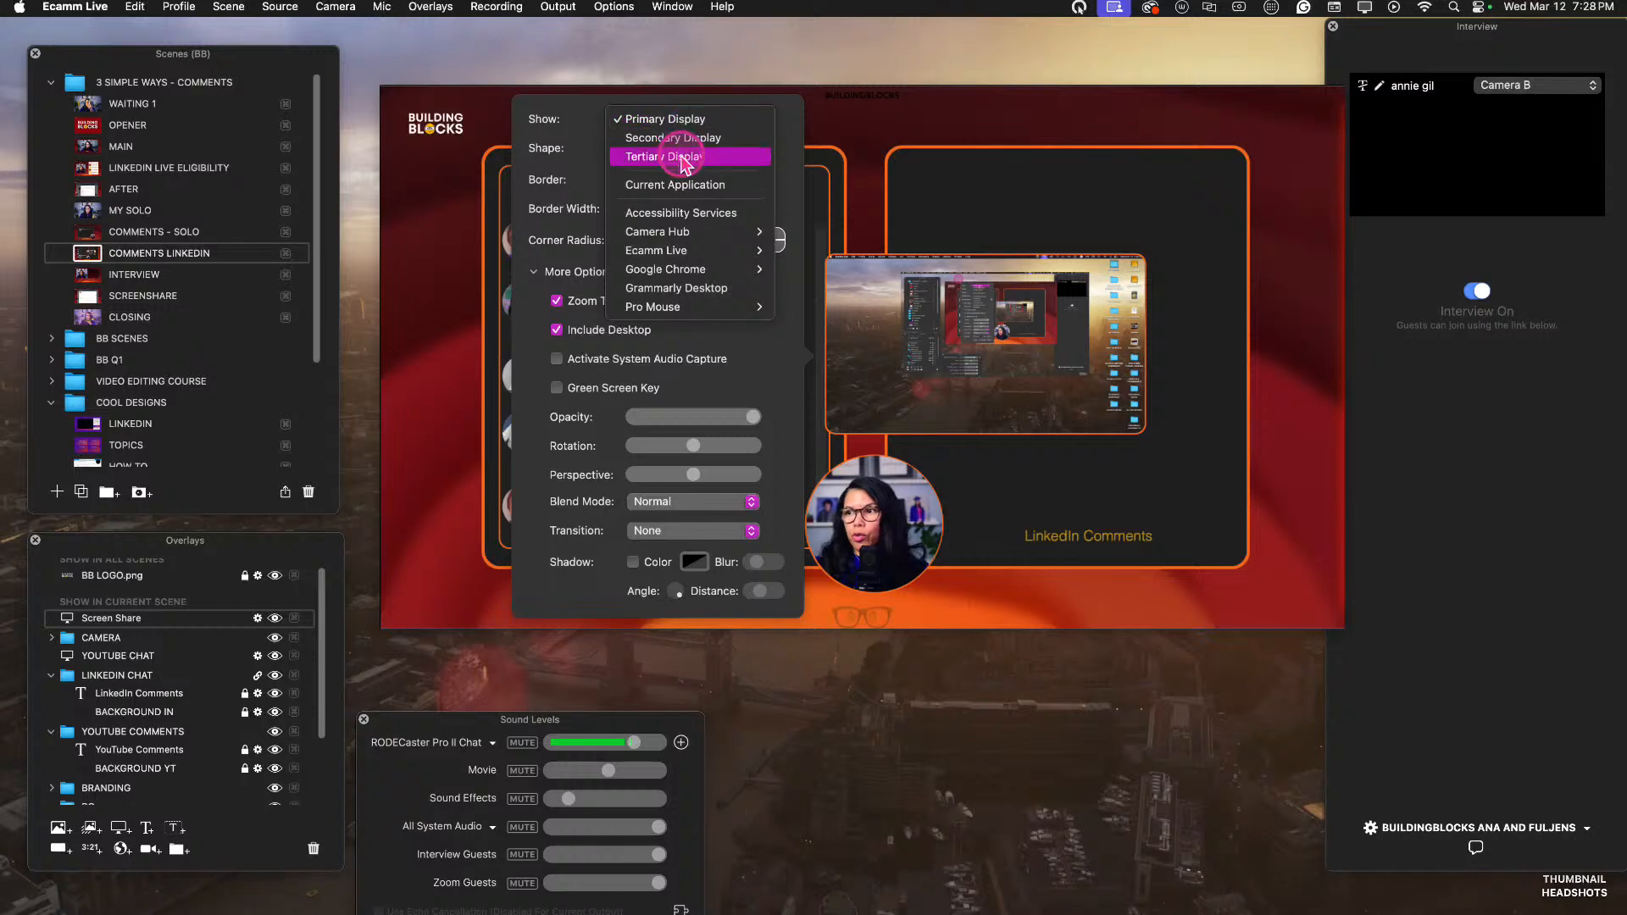
{"action": "mouse_move", "coordinate": [700, 276]}
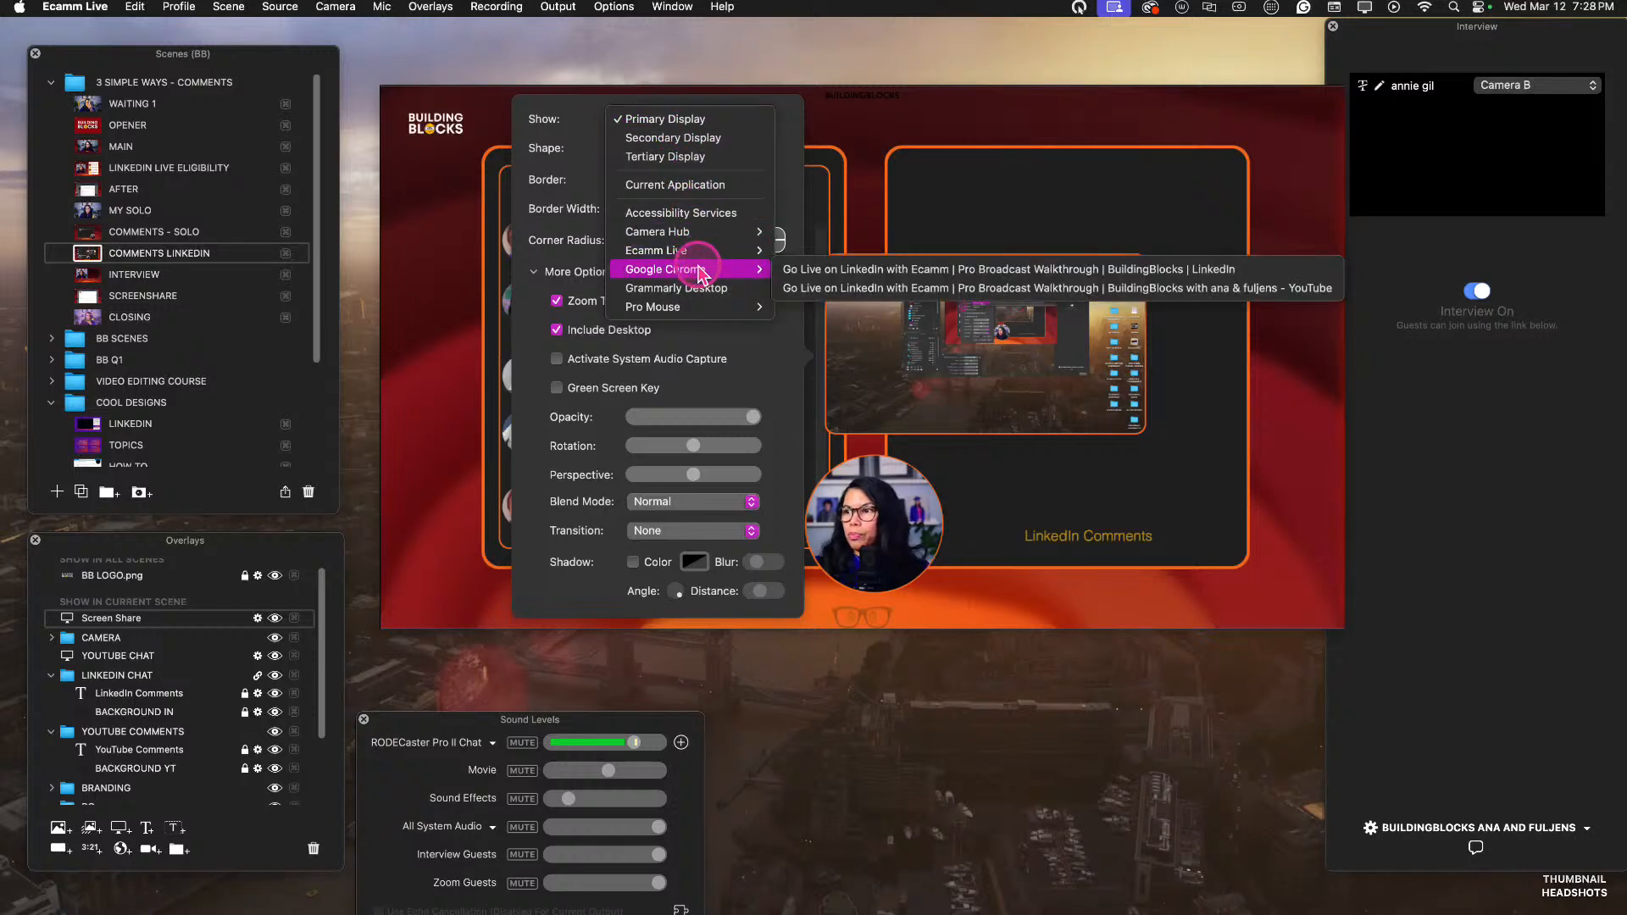
{"action": "left_click", "coordinate": [835, 270]}
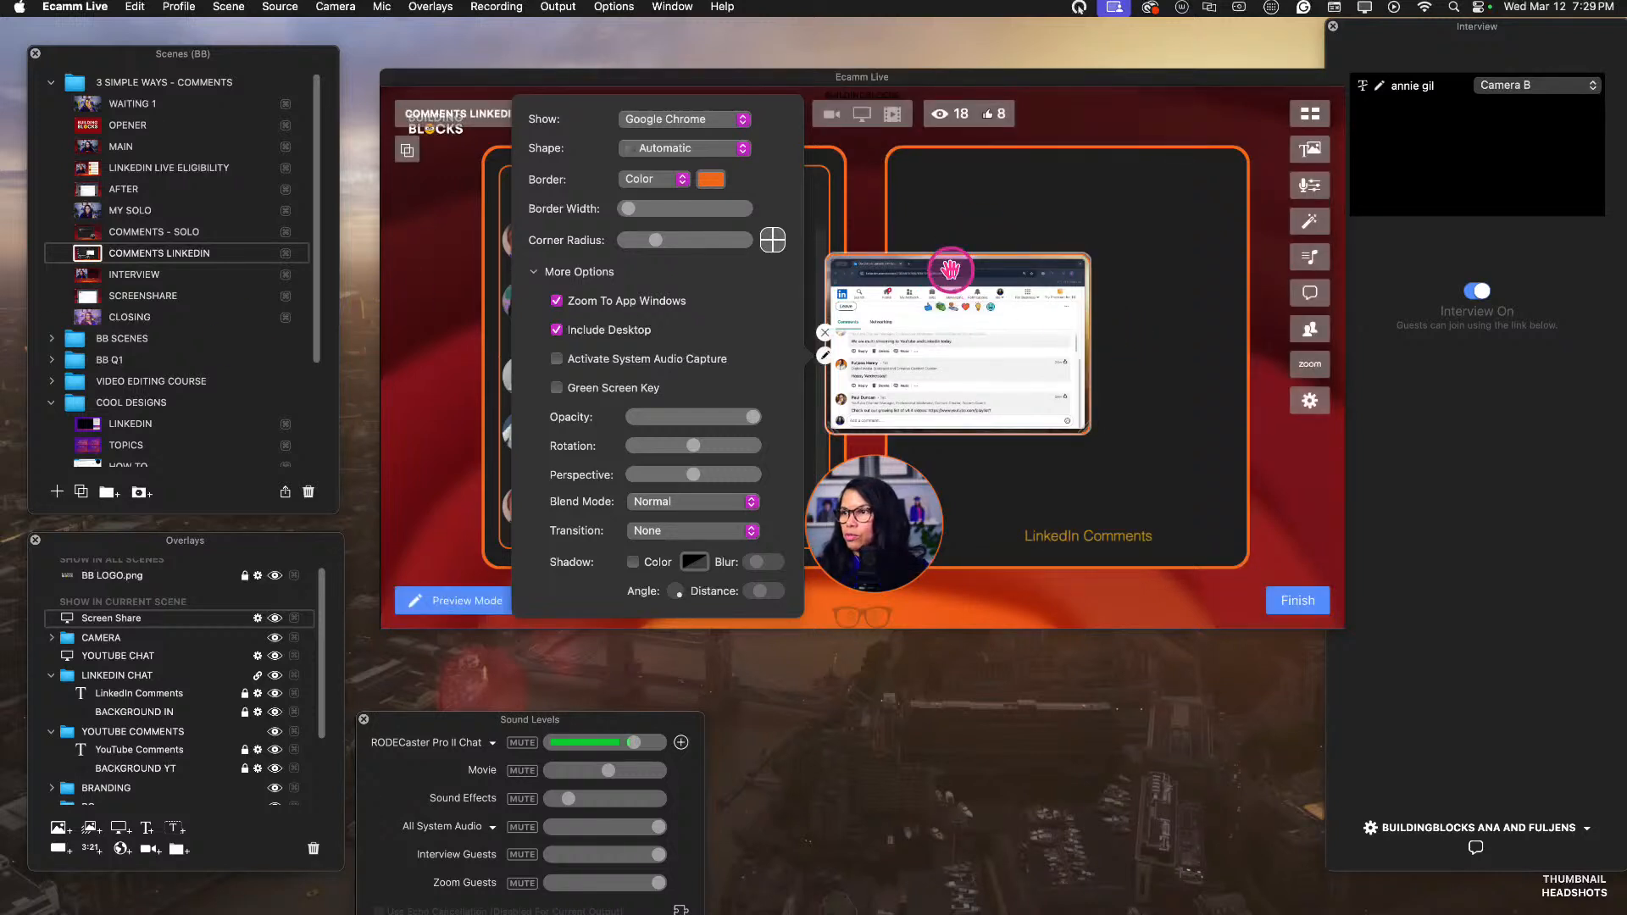
{"action": "left_click_drag", "start_coordinate": [1013, 356], "coordinate": [1087, 251]}
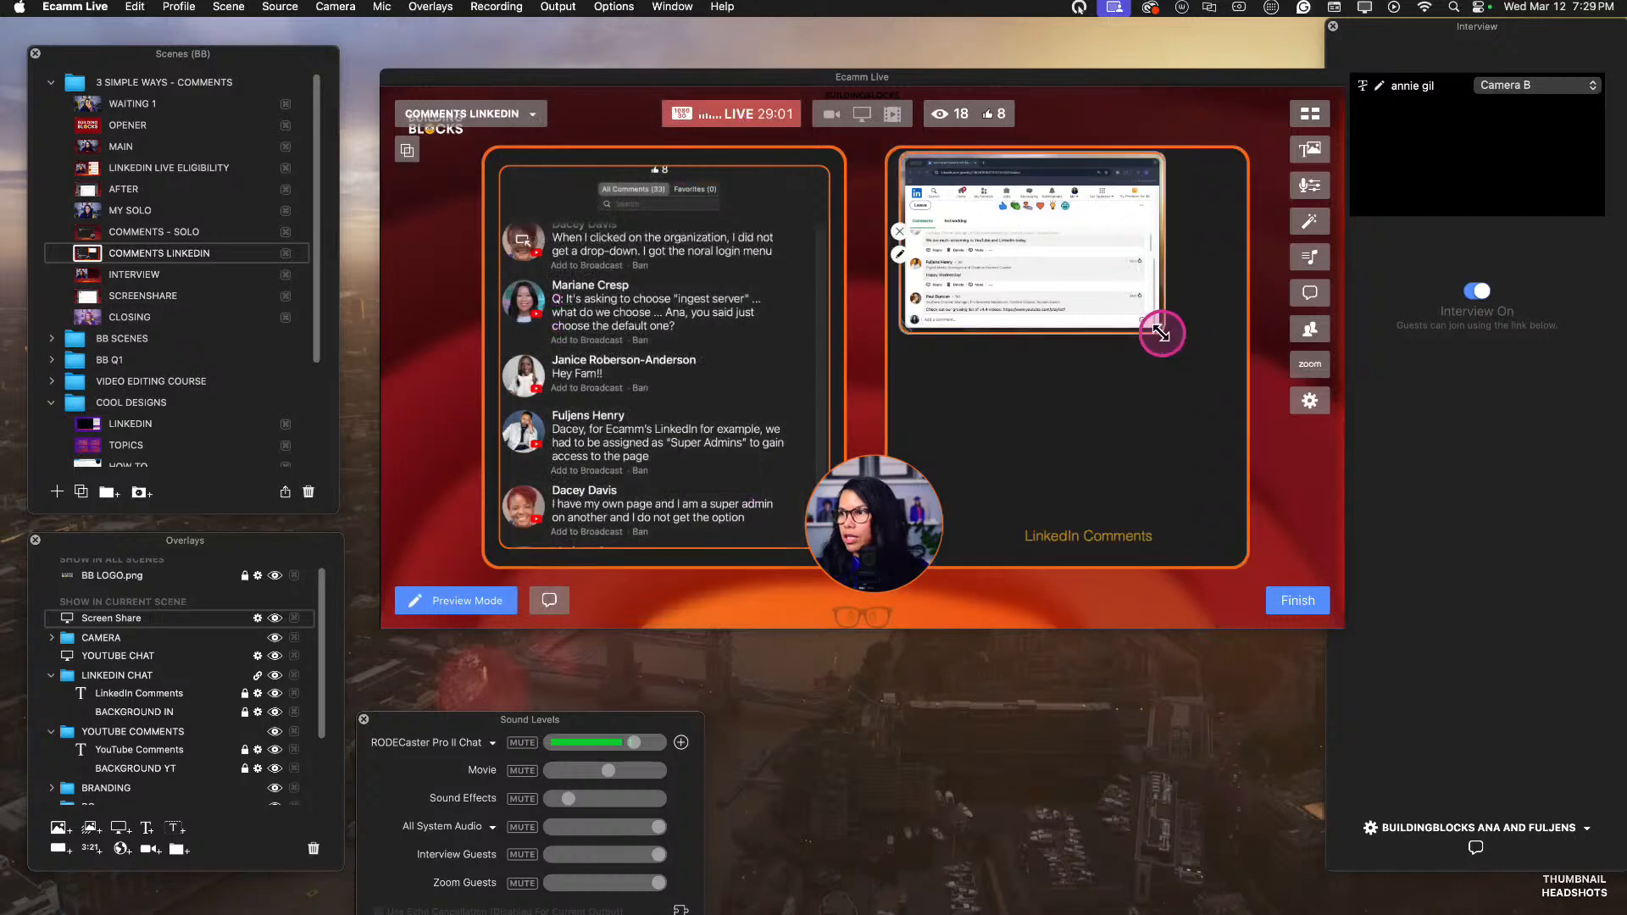
{"action": "left_click_drag", "start_coordinate": [1162, 334], "coordinate": [1164, 355]}
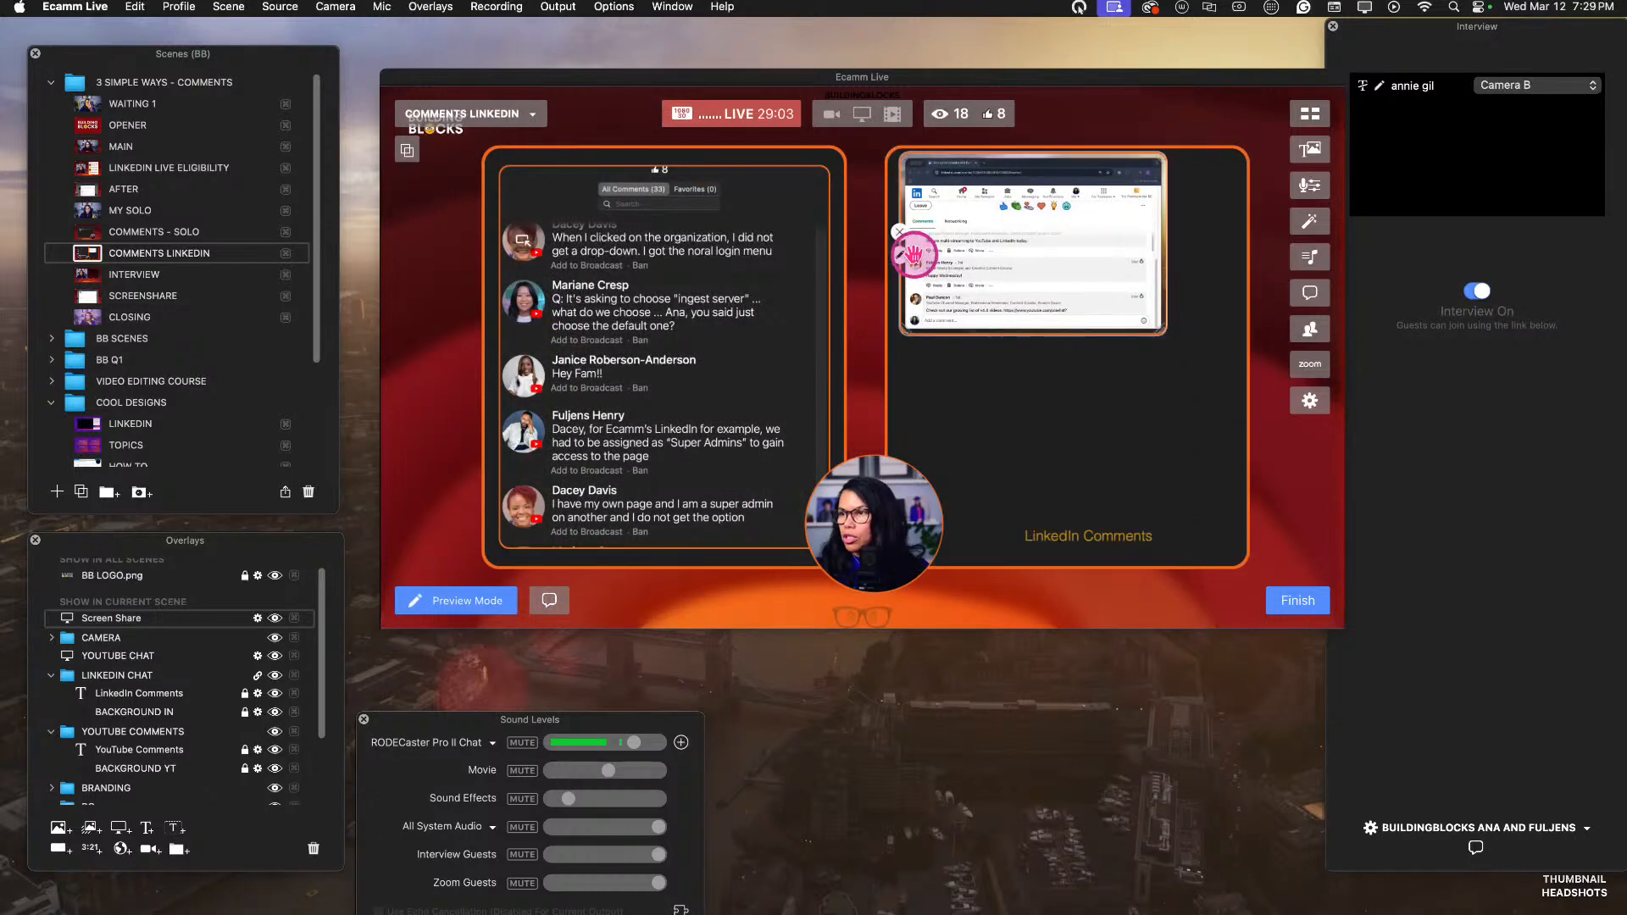
Set the LinkedIn screen share's shape to Custom and trim both of its sides to the edges of the browser window.
{"action": "left_click", "coordinate": [903, 258]}
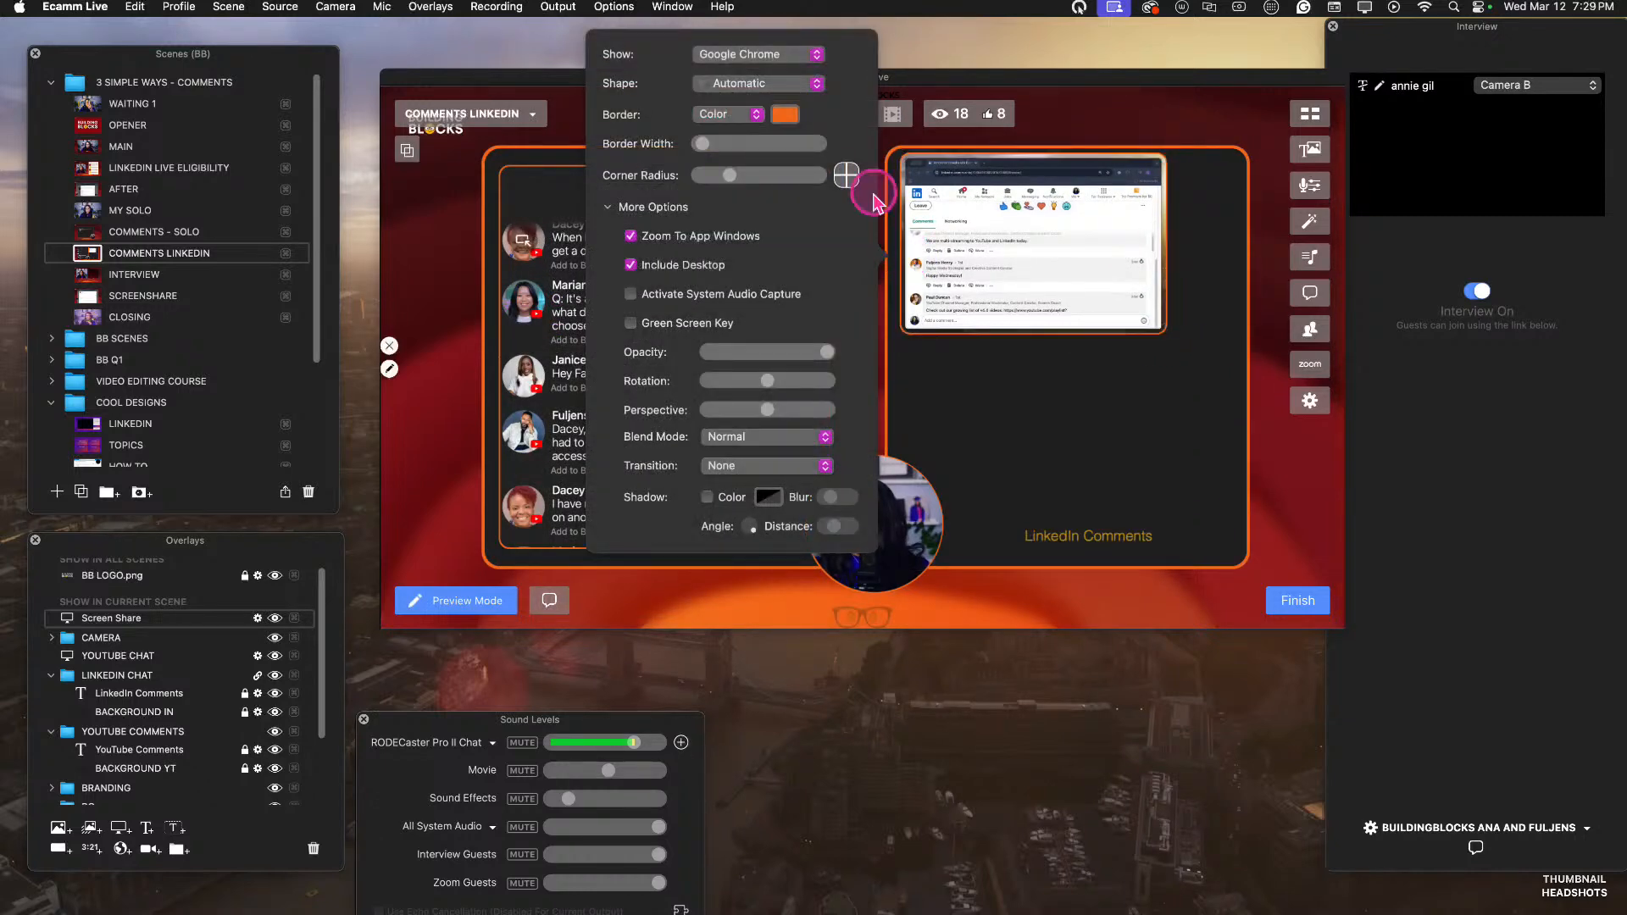
{"action": "left_click", "coordinate": [757, 91]}
{"action": "left_click", "coordinate": [754, 268]}
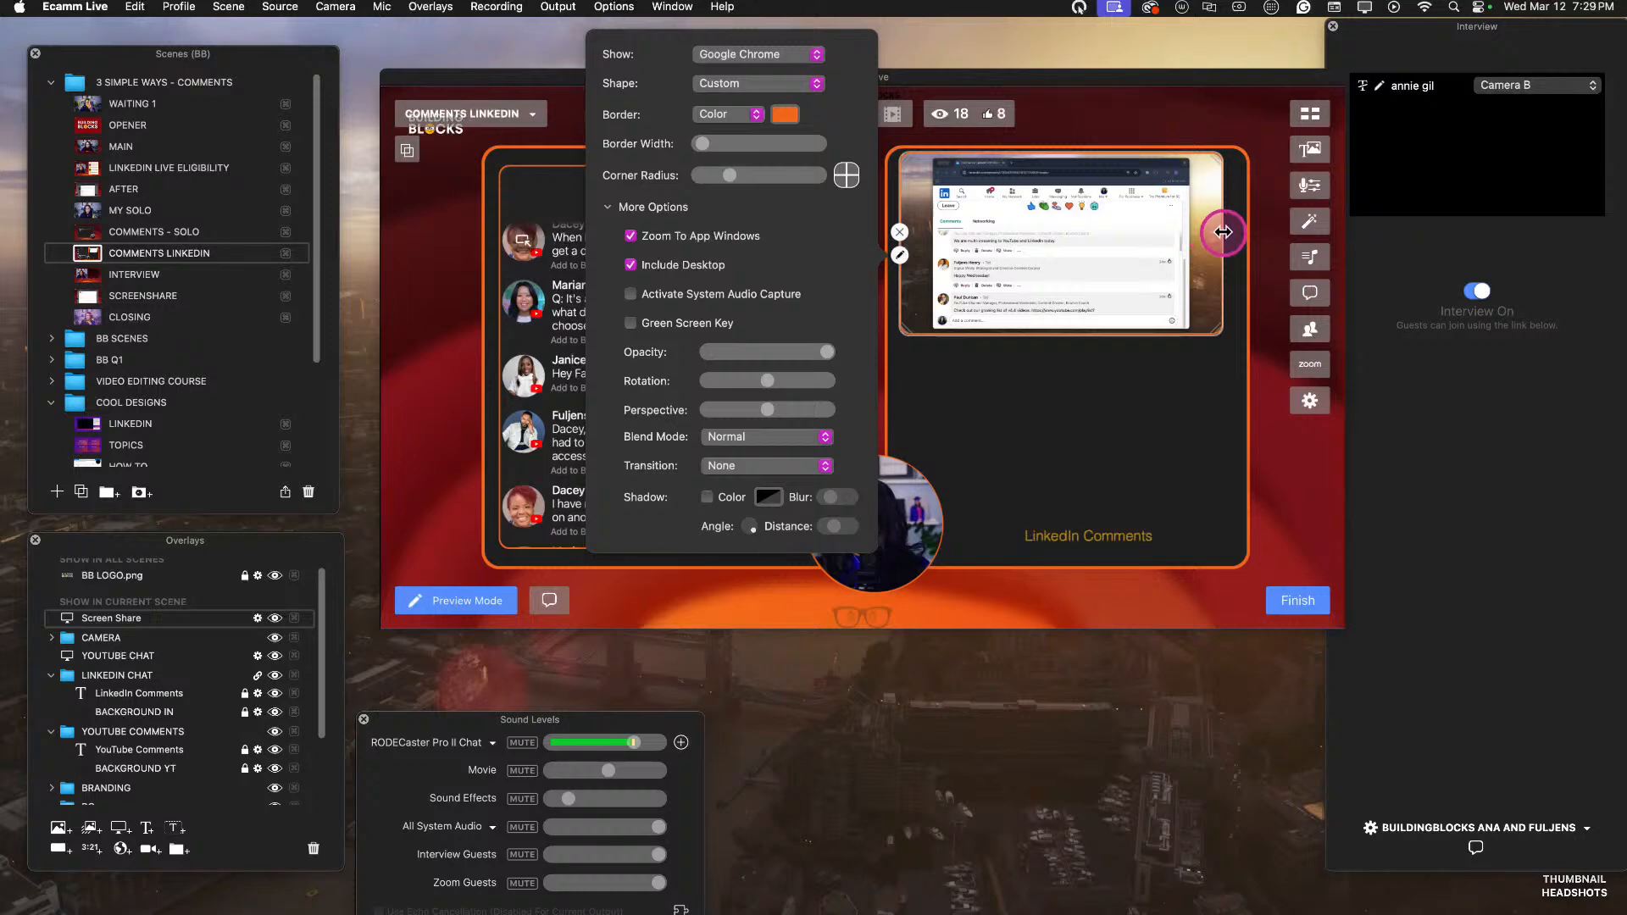
{"action": "left_click_drag", "start_coordinate": [1223, 232], "coordinate": [1187, 238]}
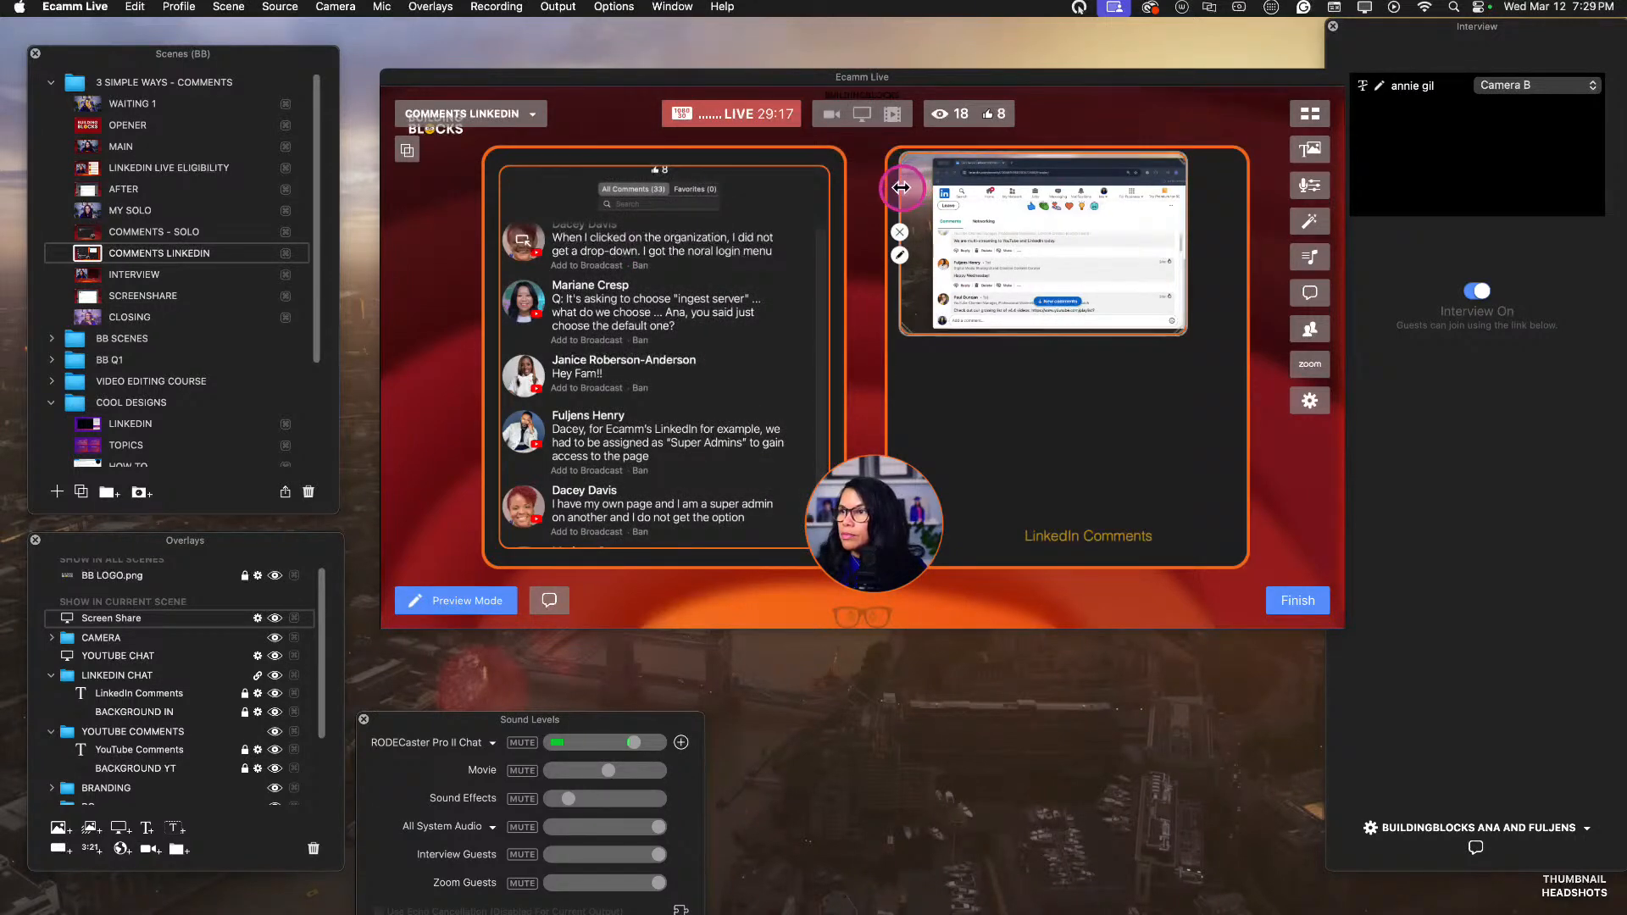
{"action": "mouse_move", "coordinate": [901, 187]}
{"action": "left_mouse_down"}
{"action": "mouse_move", "coordinate": [963, 192]}
{"action": "mouse_move", "coordinate": [930, 200]}
{"action": "left_mouse_up"}
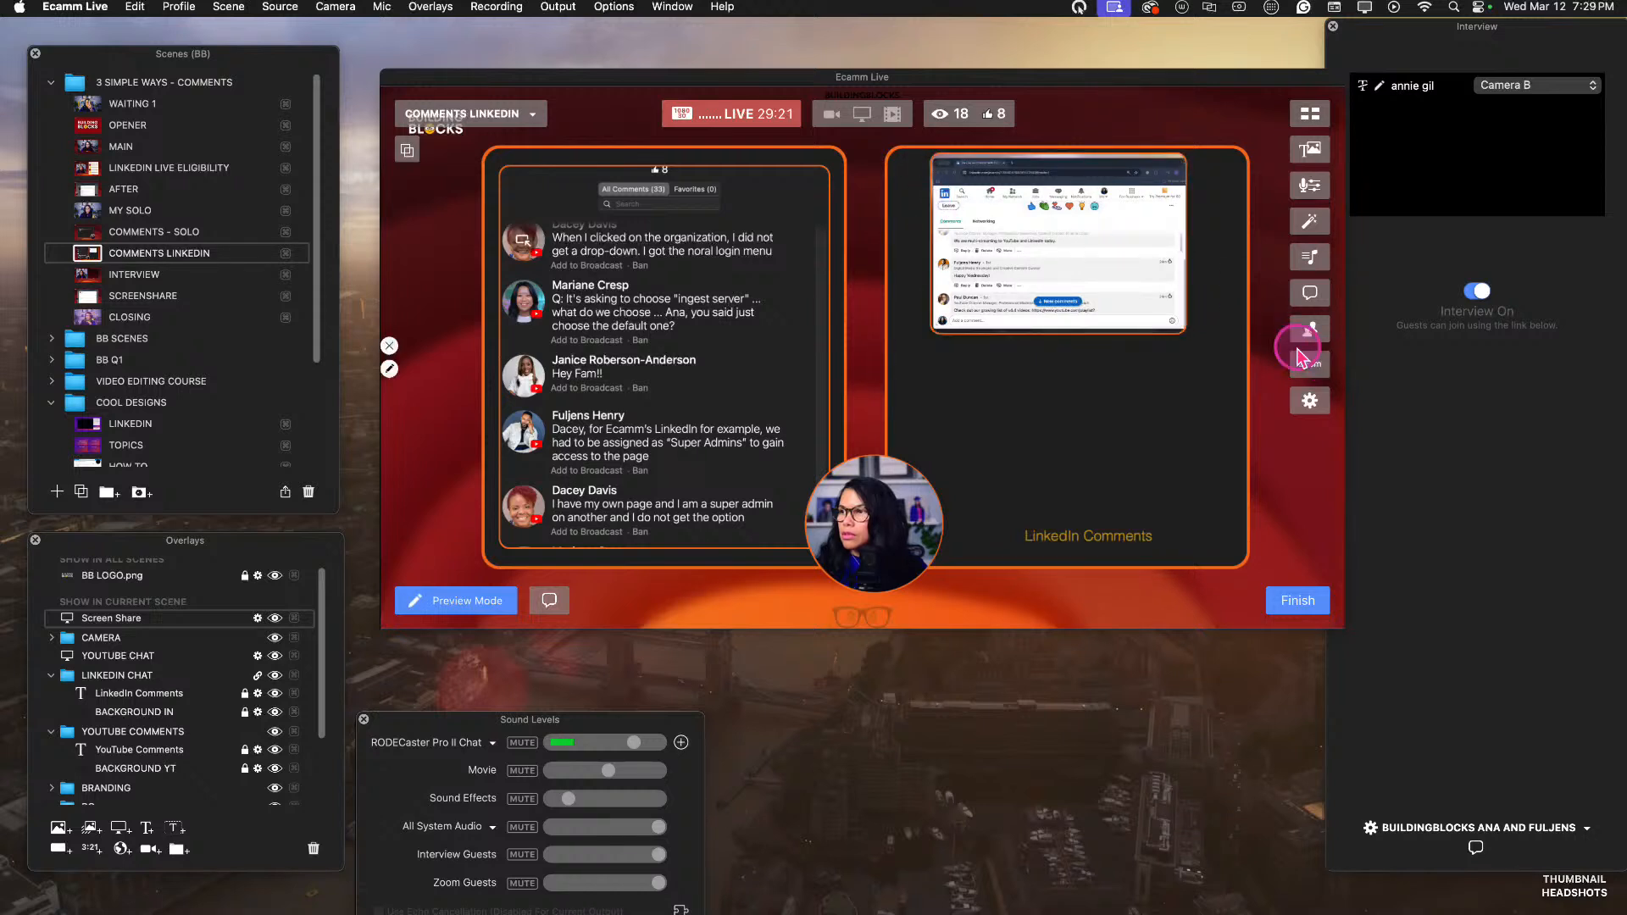
Enlarge the LinkedIn screen share to nearly the comments box's width, crop out the browser header, and move it upward in the box.
{"action": "left_click_drag", "start_coordinate": [1122, 273], "coordinate": [1249, 484]}
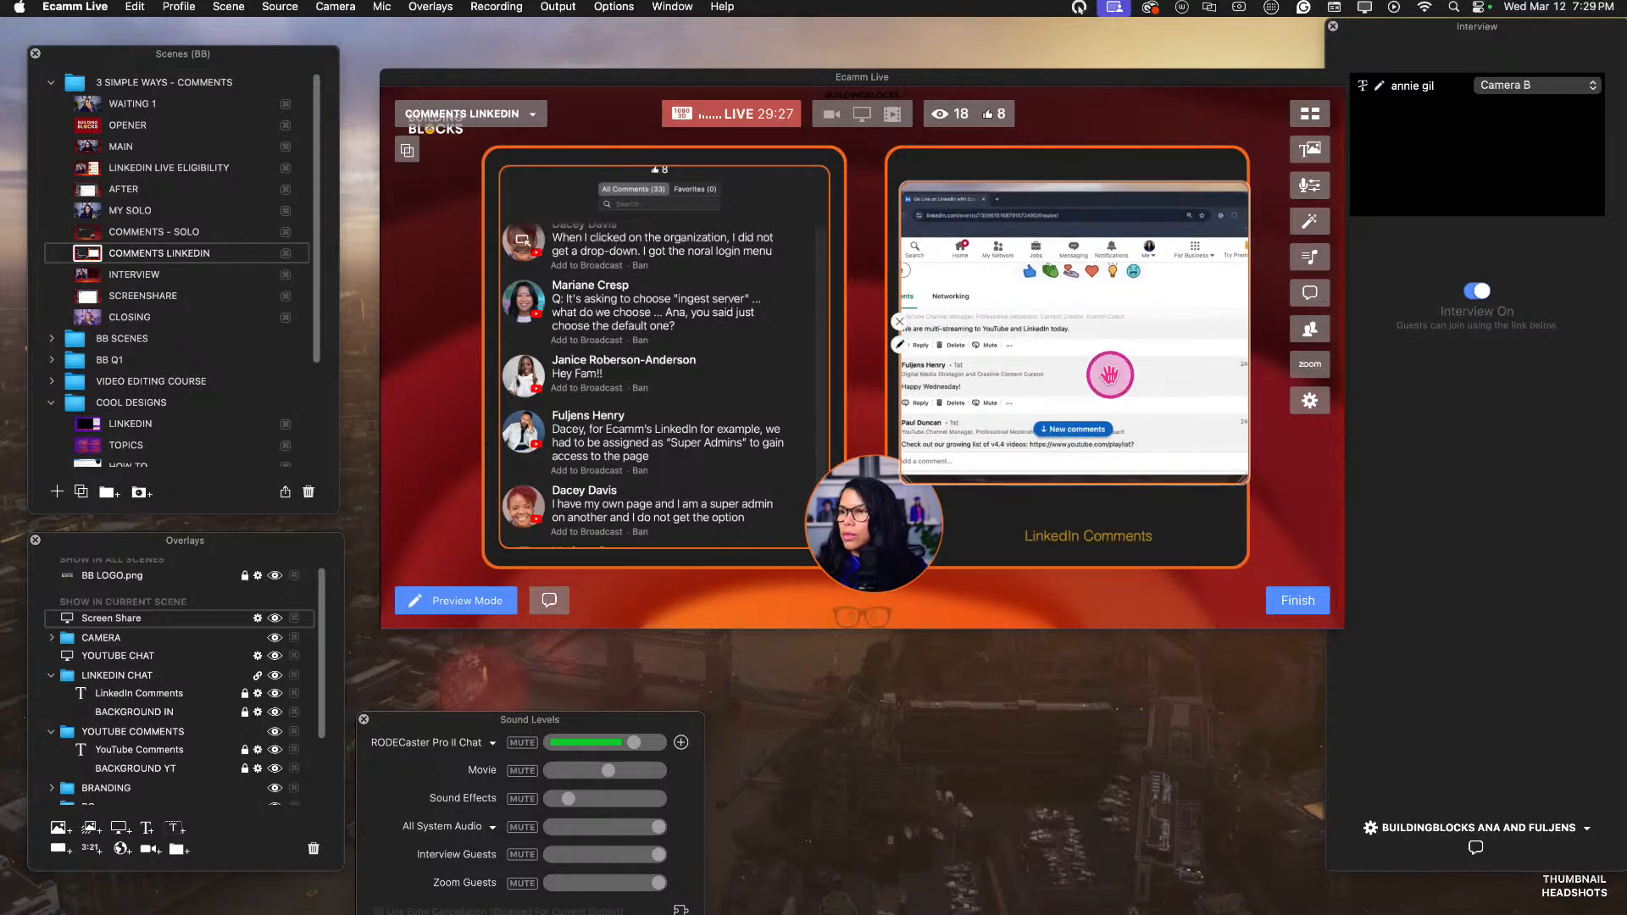
{"action": "left_click_drag", "start_coordinate": [913, 378], "coordinate": [894, 378]}
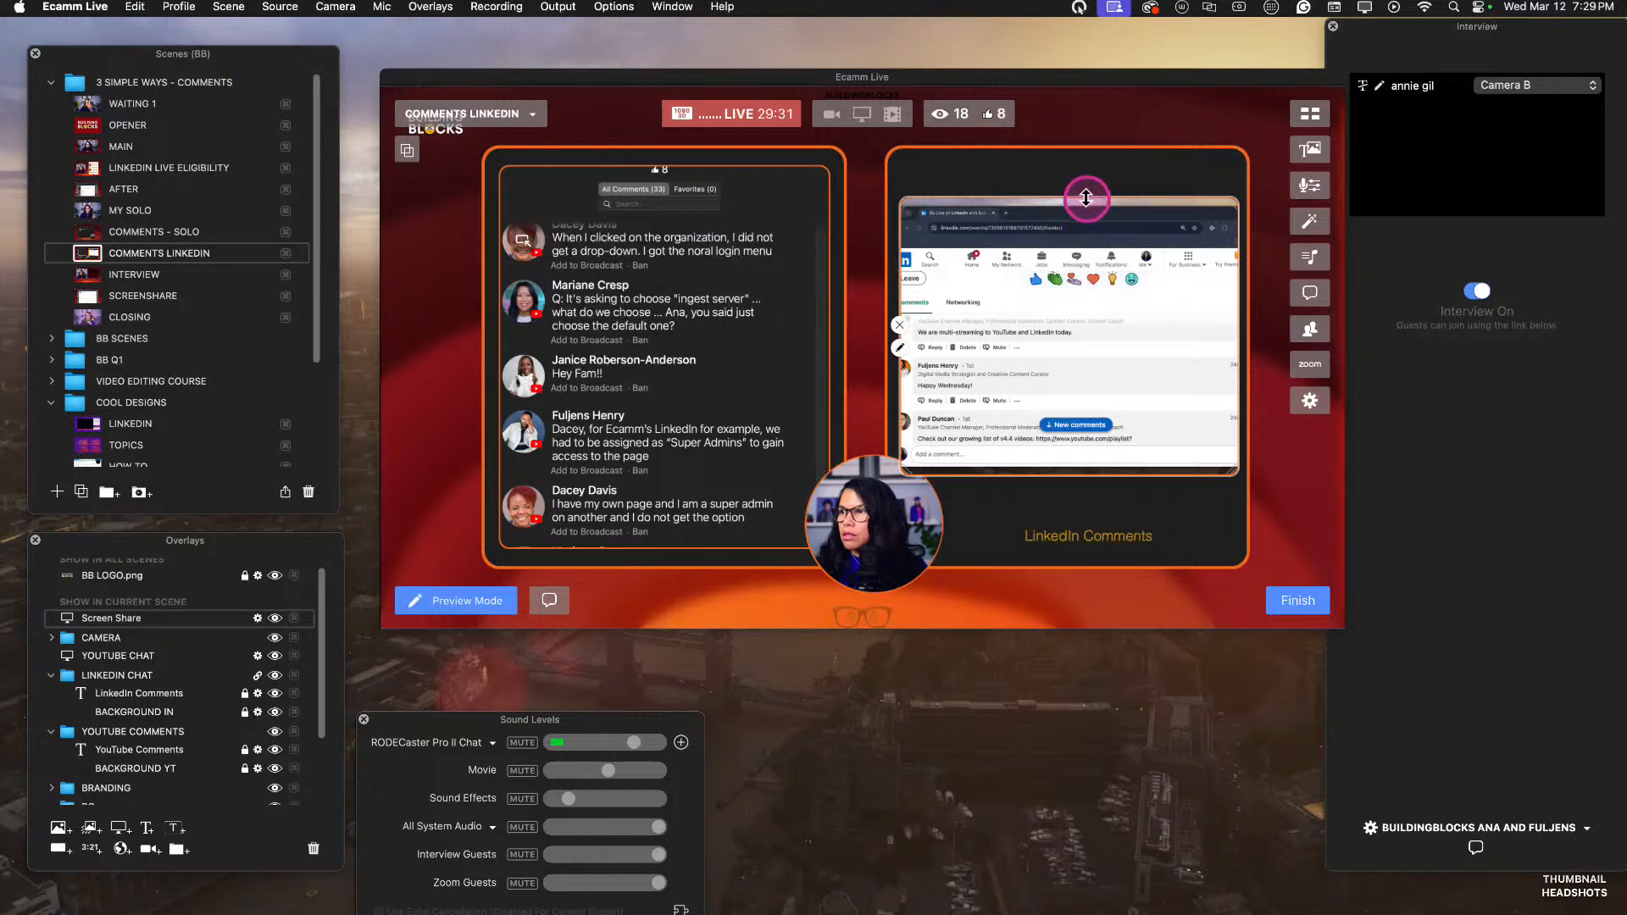
{"action": "left_click_drag", "start_coordinate": [1086, 197], "coordinate": [1096, 277]}
{"action": "left_click_drag", "start_coordinate": [994, 277], "coordinate": [983, 207]}
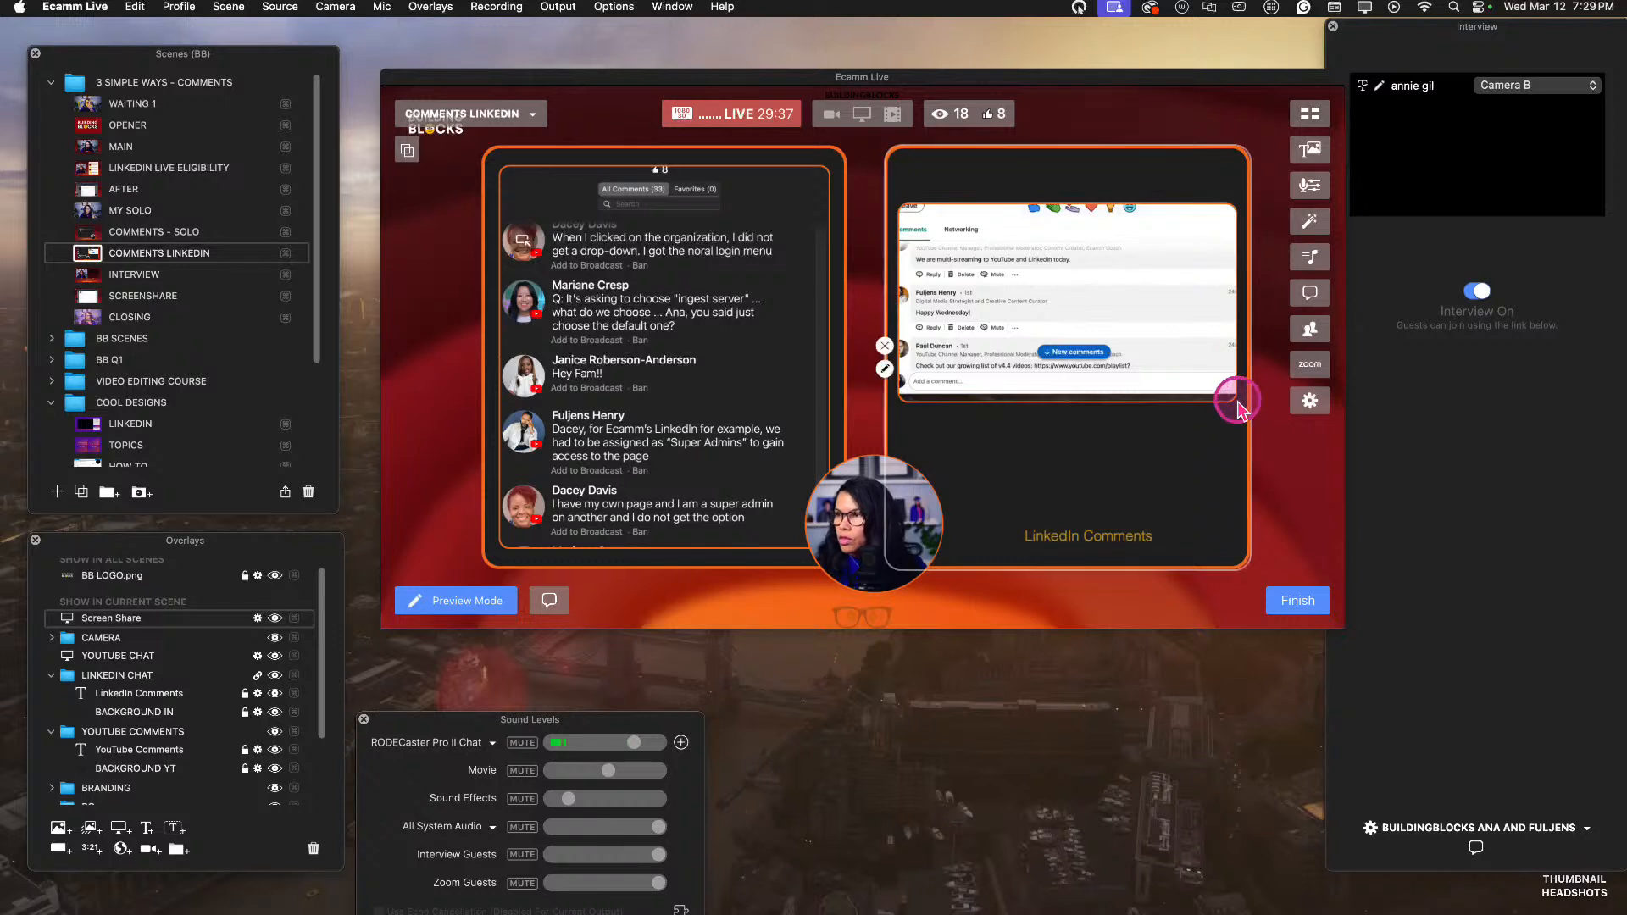
{"action": "left_click_drag", "start_coordinate": [1229, 398], "coordinate": [1222, 481]}
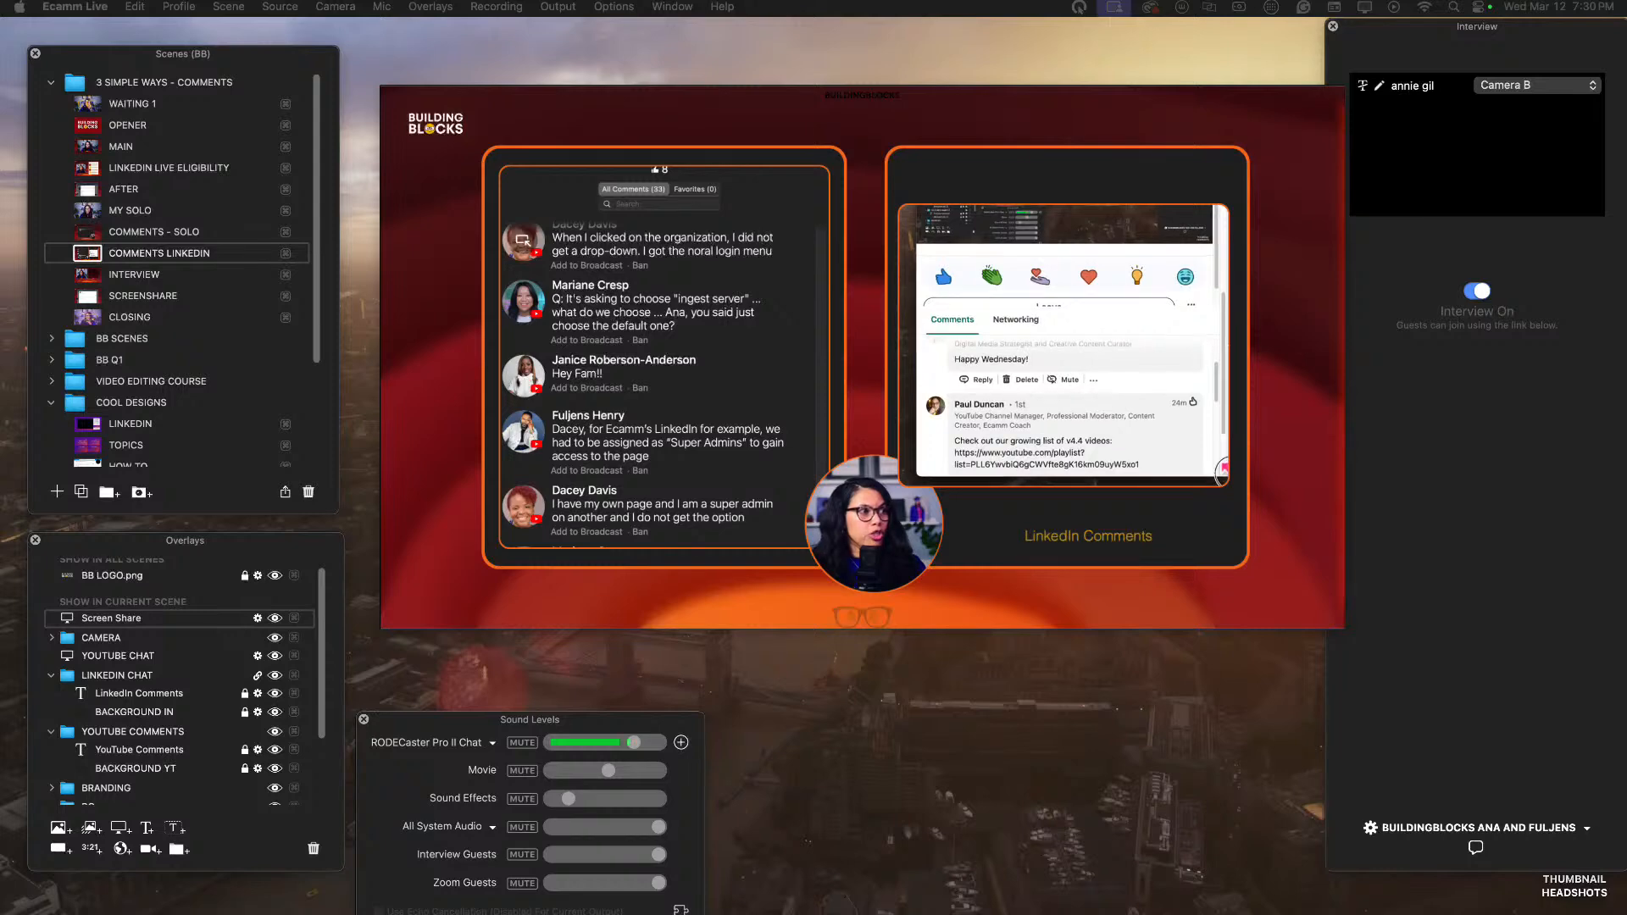
Bring the LinkedIn event's Chrome window onto the main display and shrink it around the Comments section.
{"action": "left_click_drag", "start_coordinate": [624, 283], "coordinate": [873, 87]}
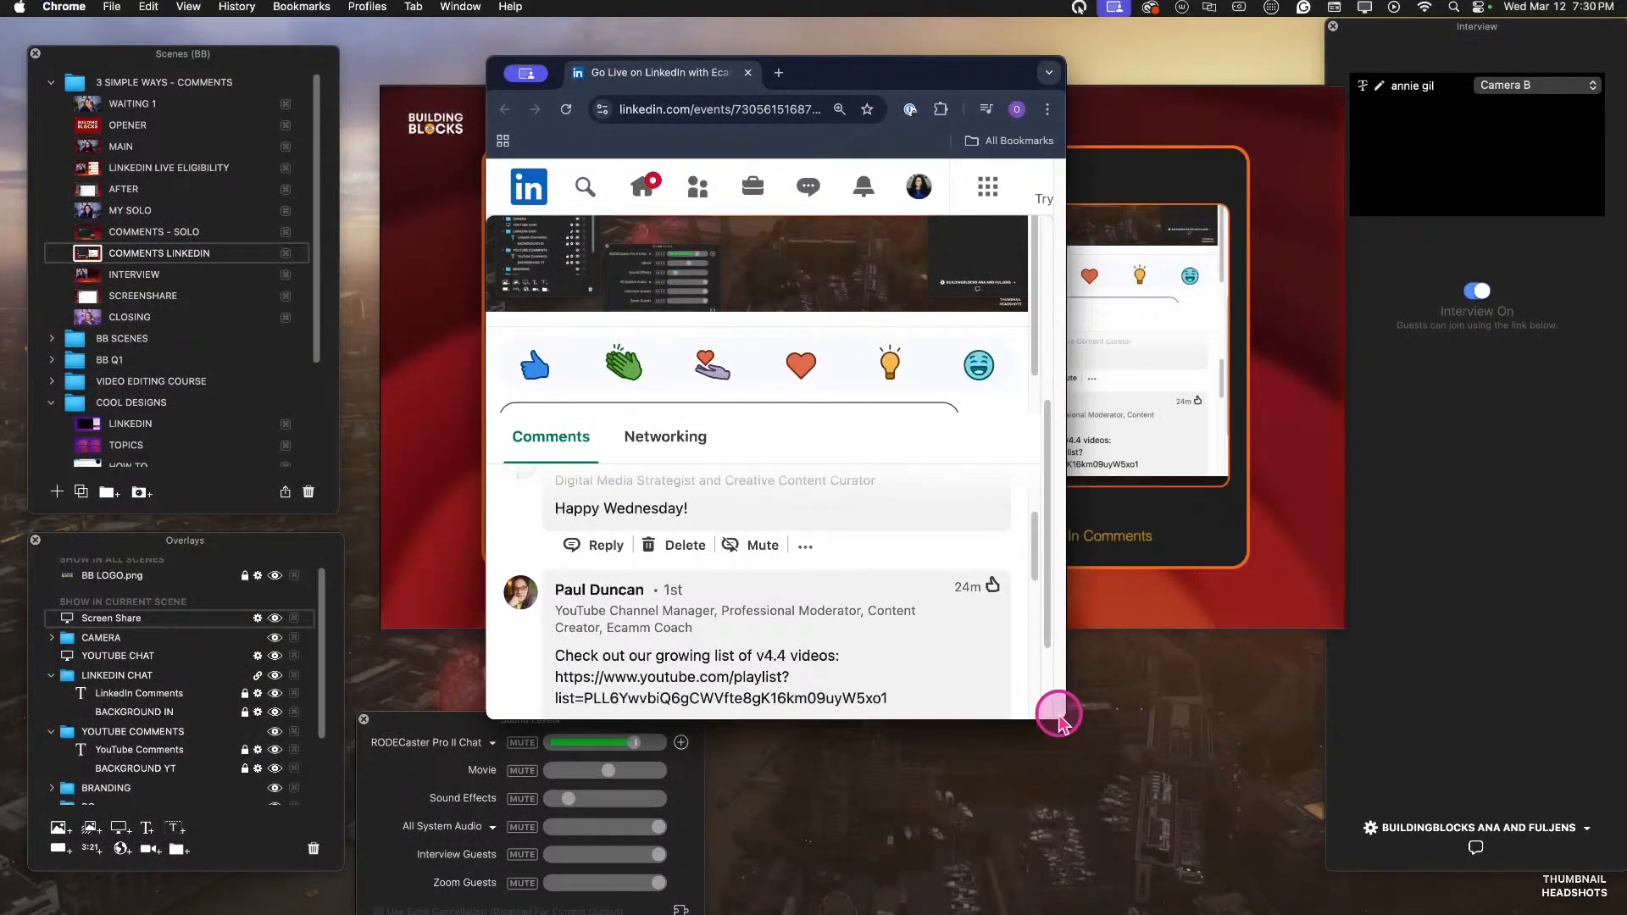
{"action": "left_click_drag", "start_coordinate": [1060, 718], "coordinate": [960, 678]}
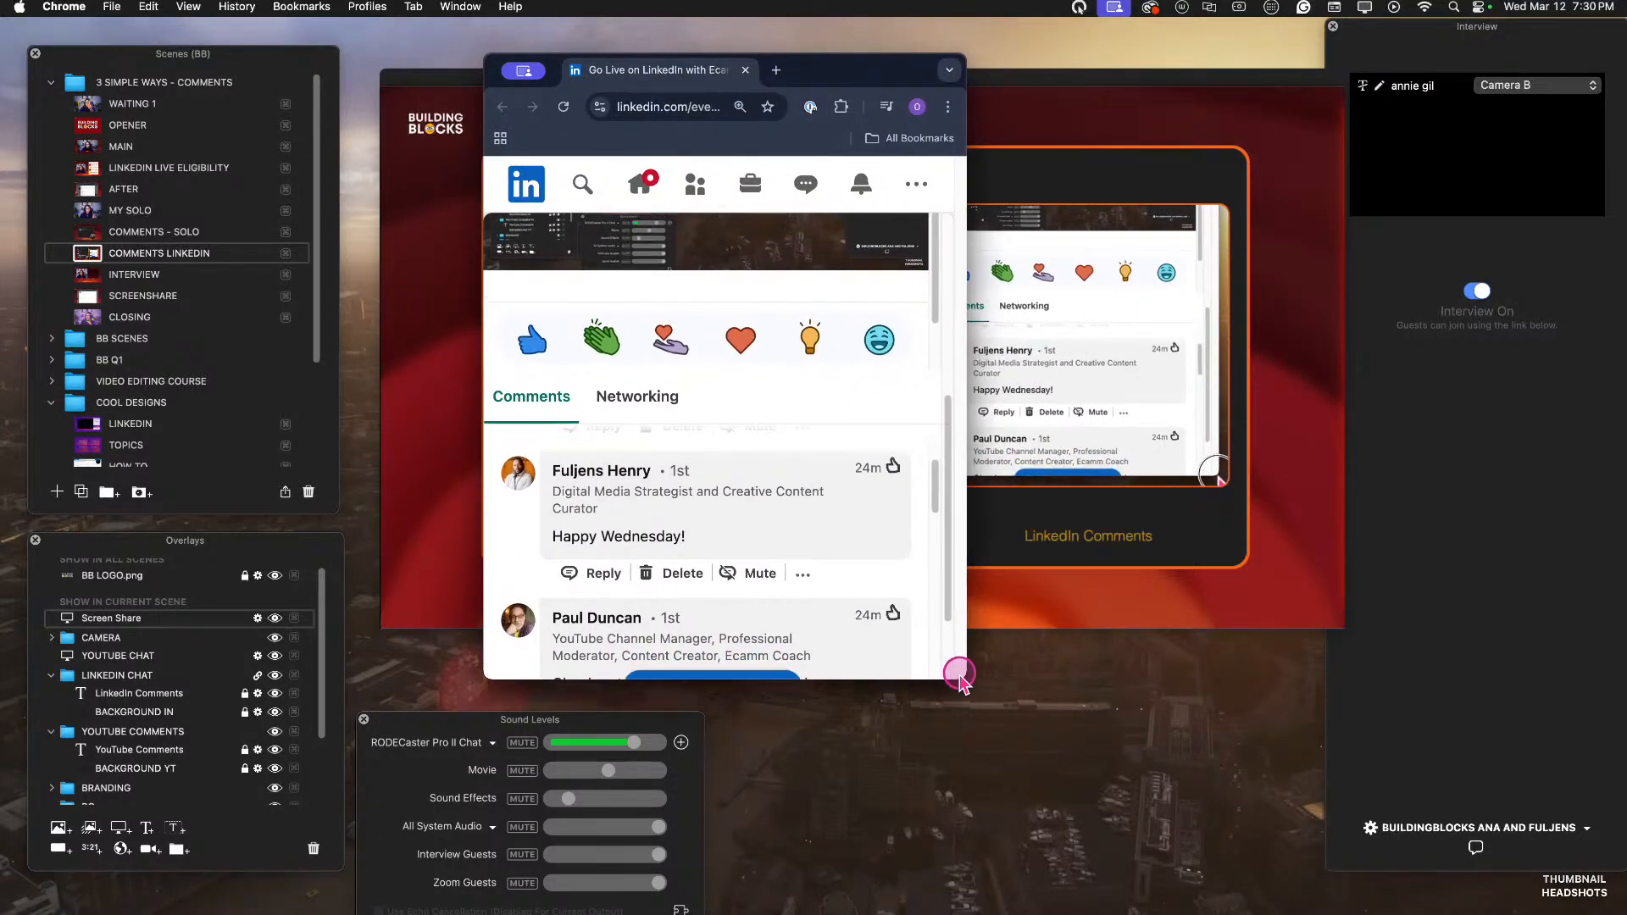
Enlarge the LinkedIn event's Chrome window to show more of the Comments section and mute the event's video.
{"action": "left_click_drag", "start_coordinate": [849, 76], "coordinate": [687, 79]}
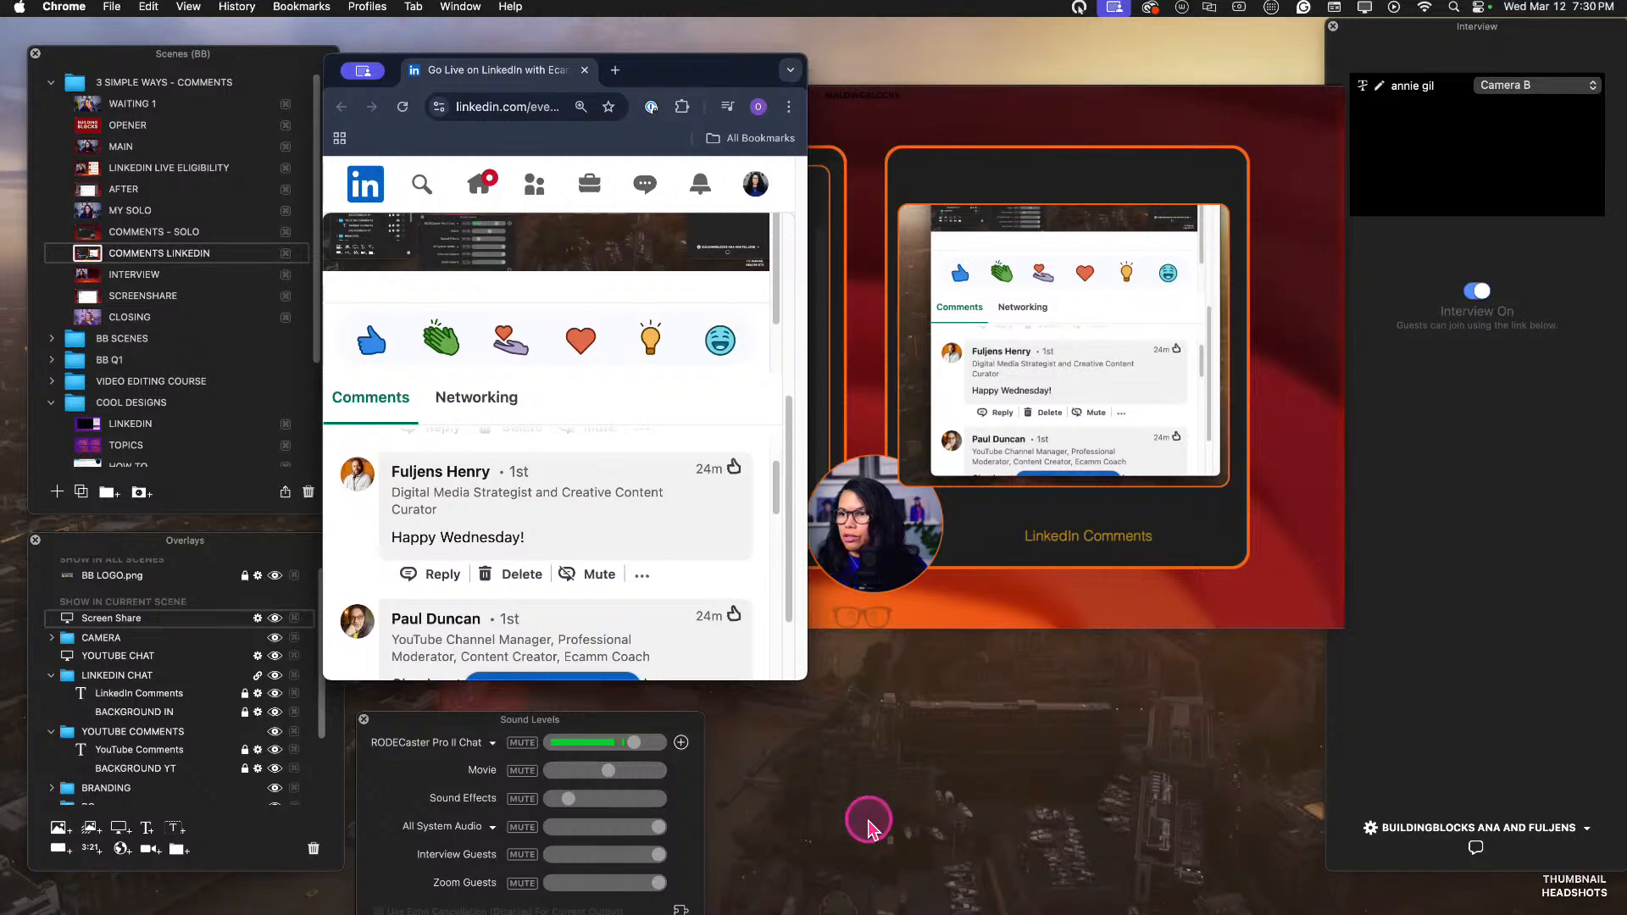
{"action": "left_click_drag", "start_coordinate": [803, 678], "coordinate": [864, 806]}
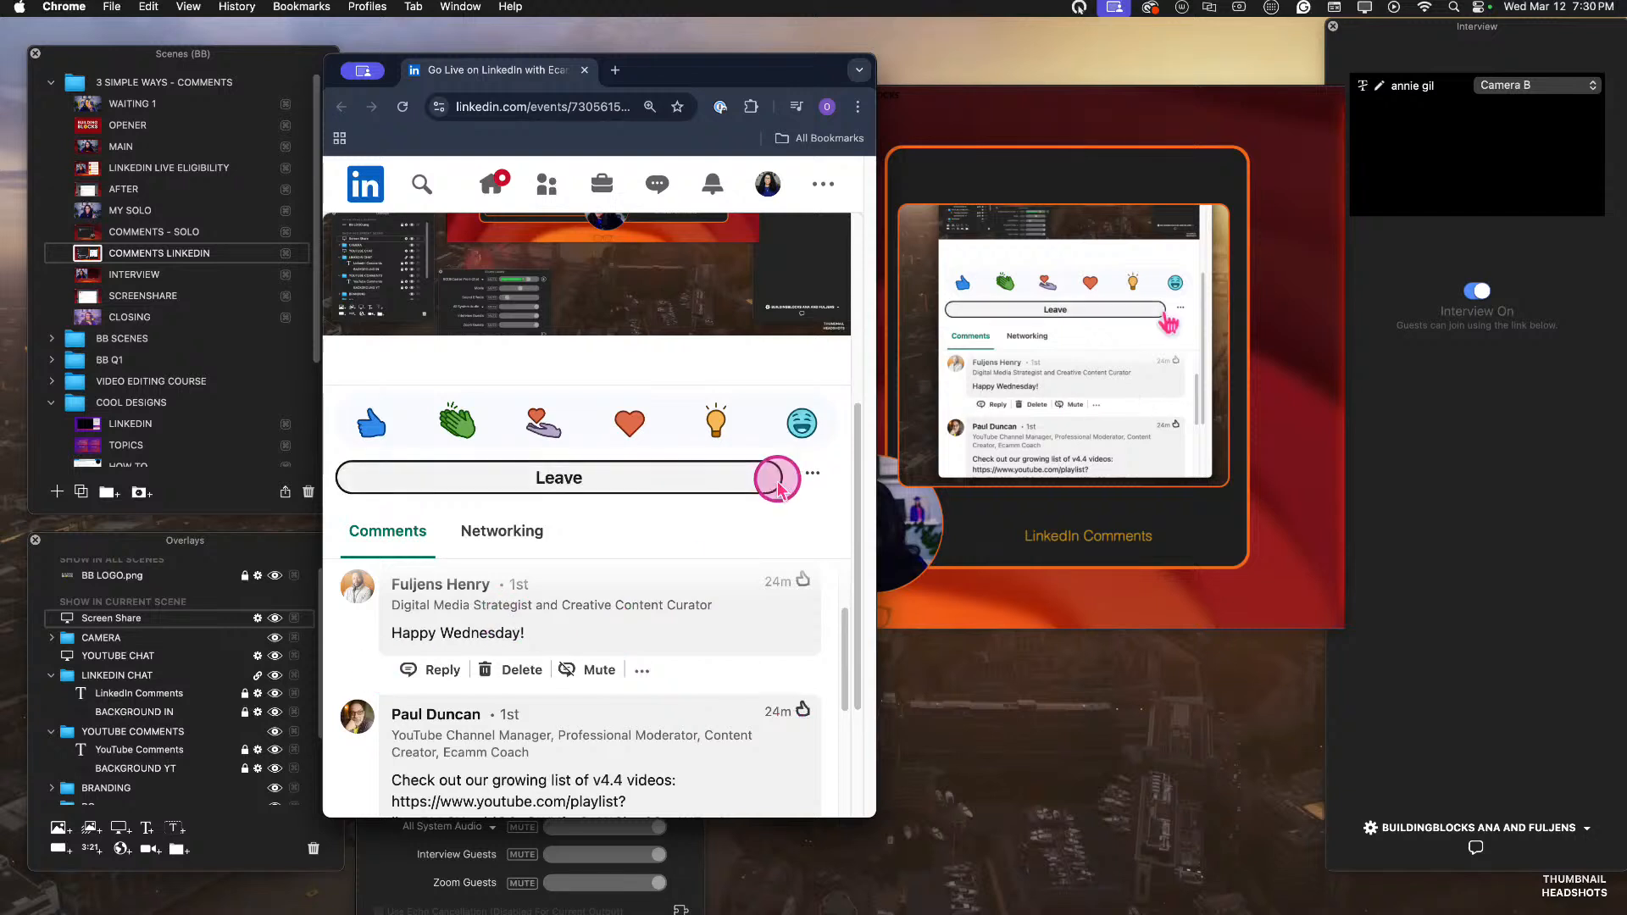
{"action": "left_click", "coordinate": [594, 270]}
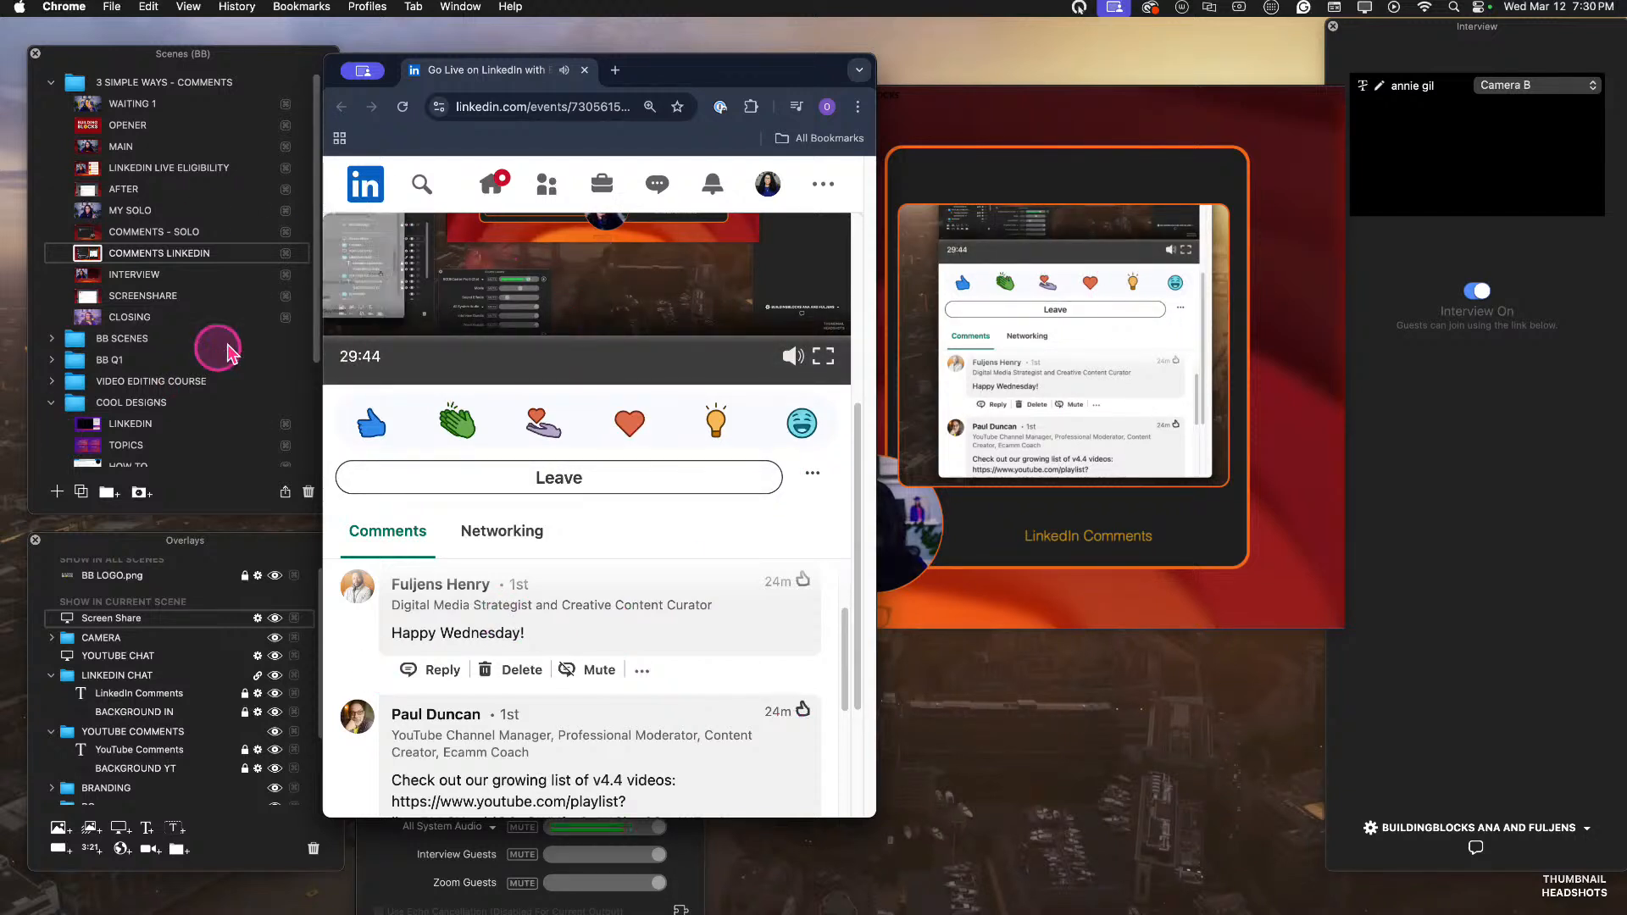
{"action": "left_click", "coordinate": [793, 357]}
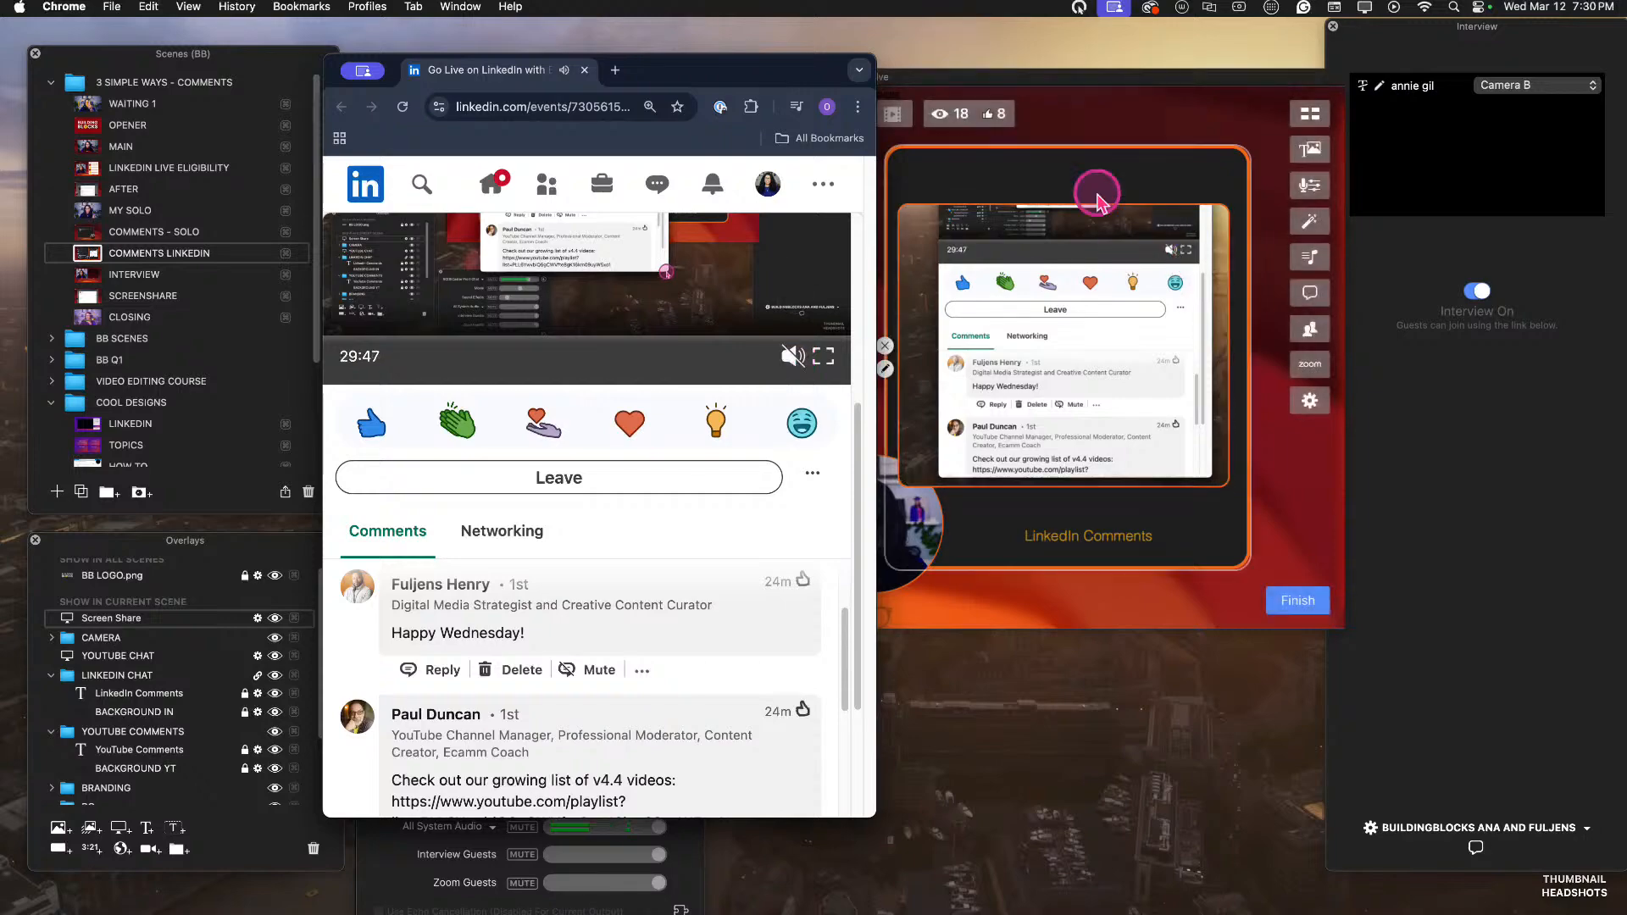
Move the LinkedIn event's Chrome window off the main display to uncover the broadcast scene.
{"action": "left_click_drag", "start_coordinate": [715, 69], "coordinate": [0, 398]}
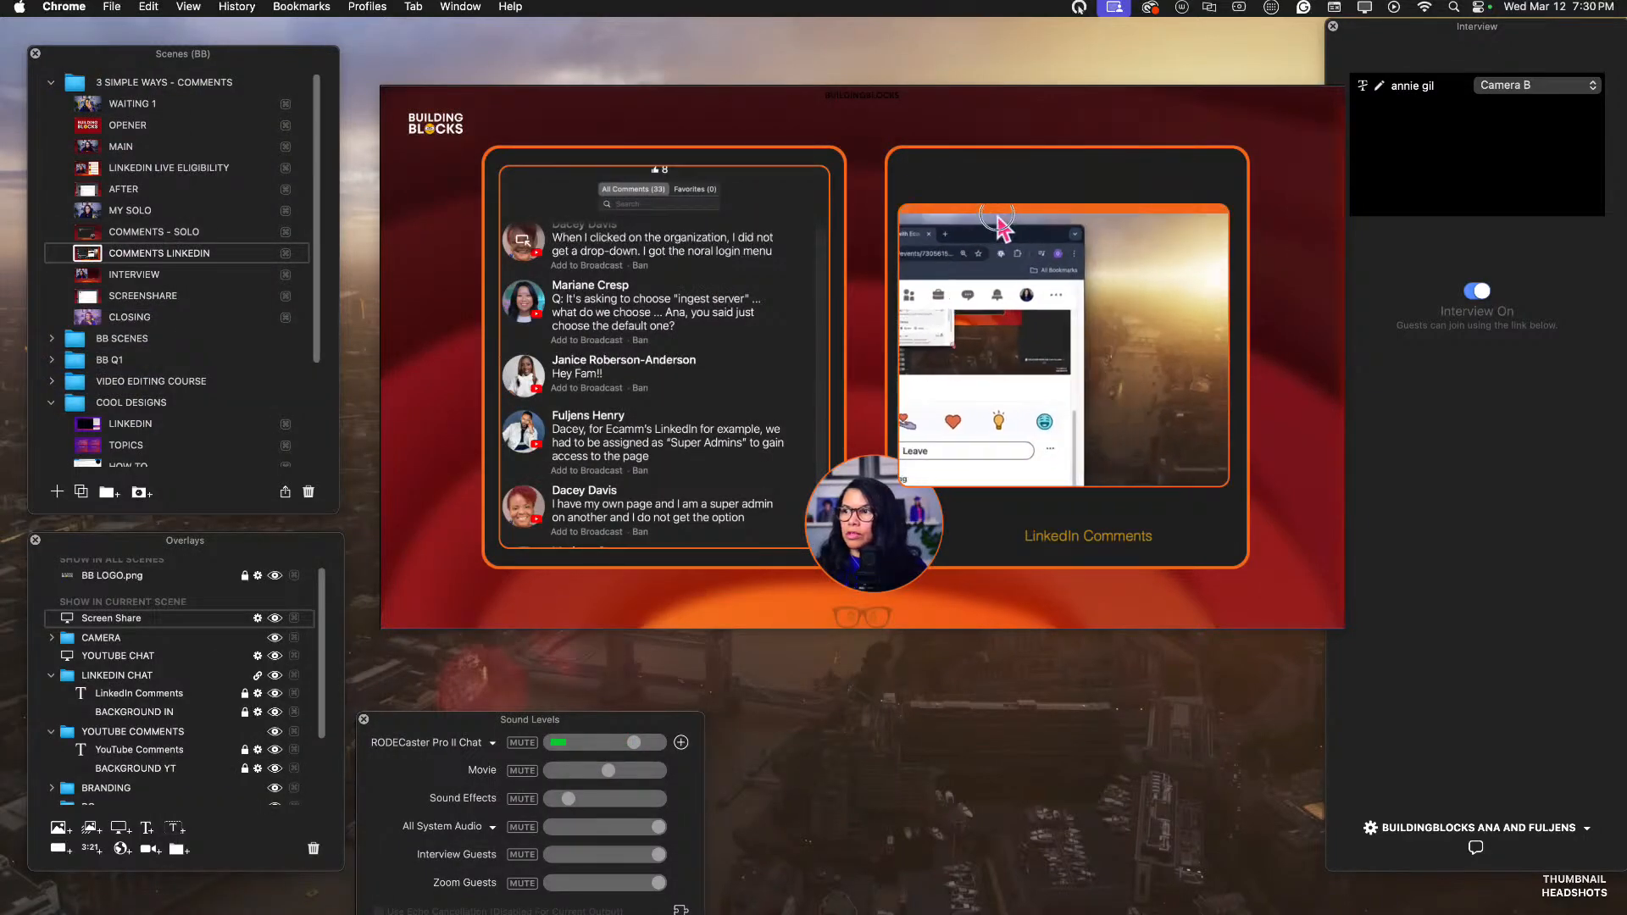
{"action": "key", "text": "ctrl+Up"}
{"action": "key", "text": "ctrl+Up"}
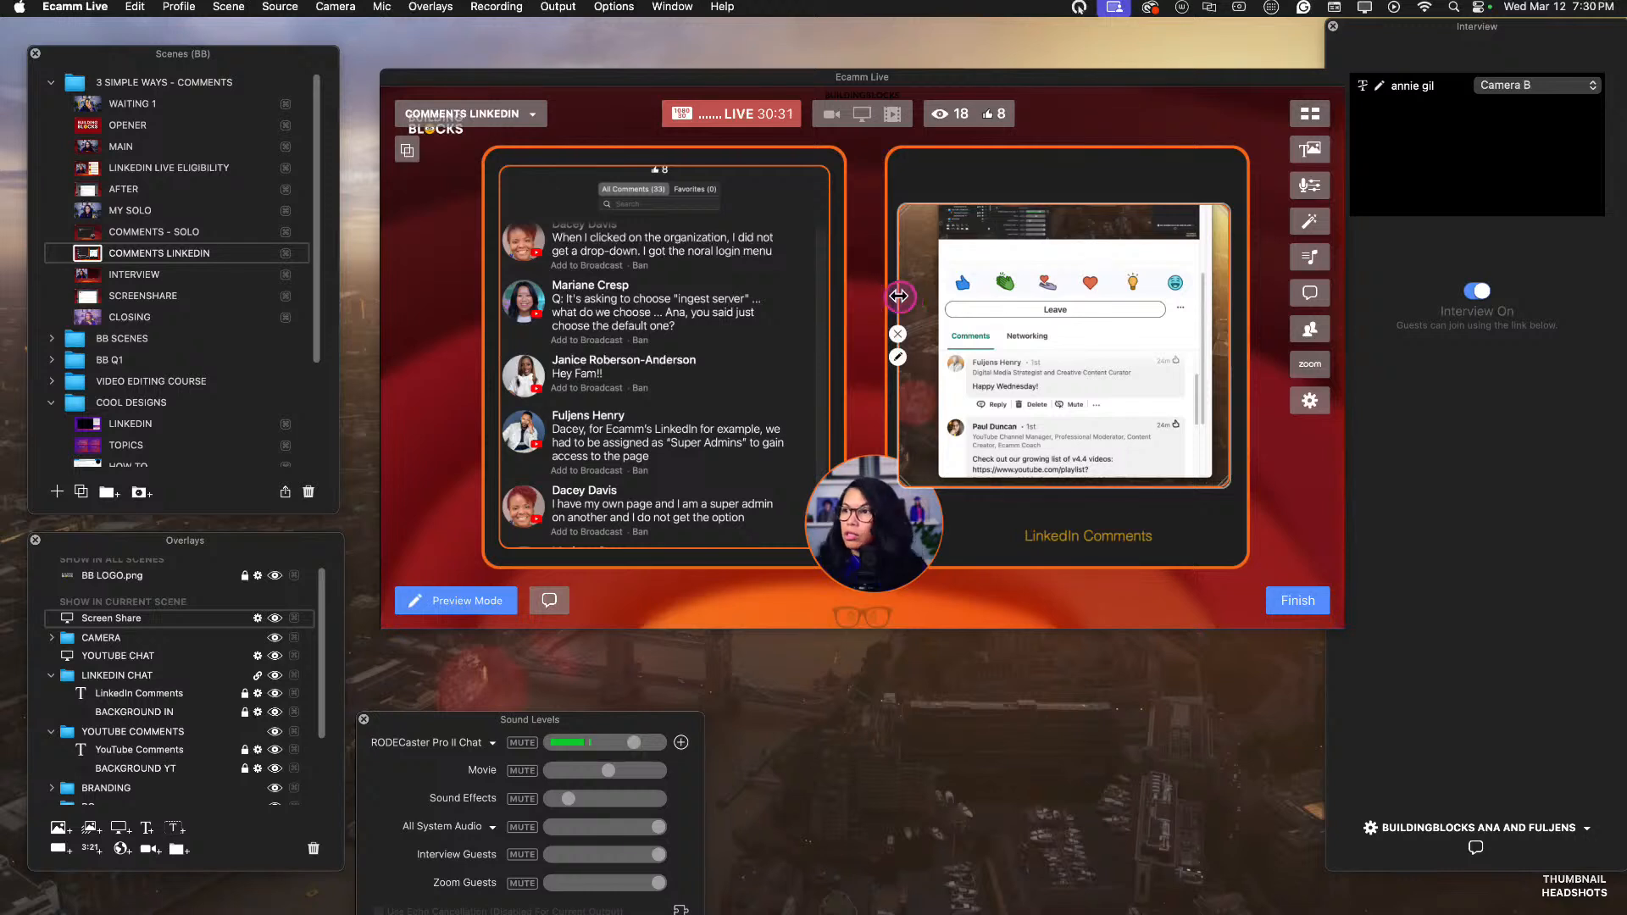
Crop the LinkedIn screen share's sides and top to the page content, move it up, and enlarge it to fill the comments box's width.
{"action": "left_click_drag", "start_coordinate": [899, 296], "coordinate": [936, 298]}
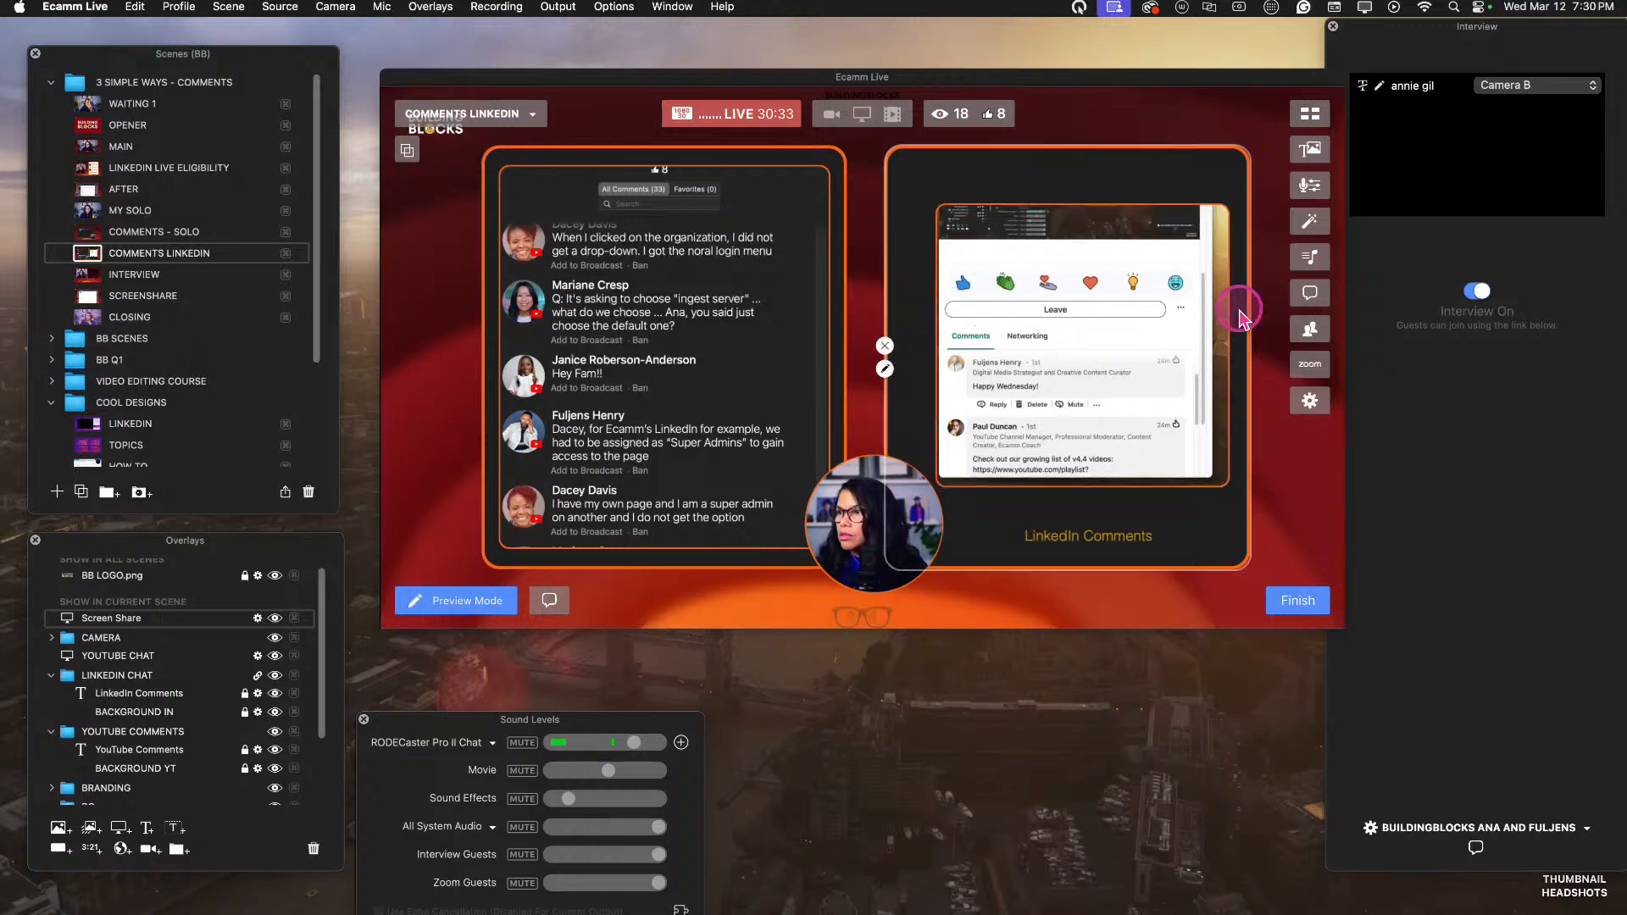
{"action": "left_click_drag", "start_coordinate": [1228, 308], "coordinate": [1197, 309]}
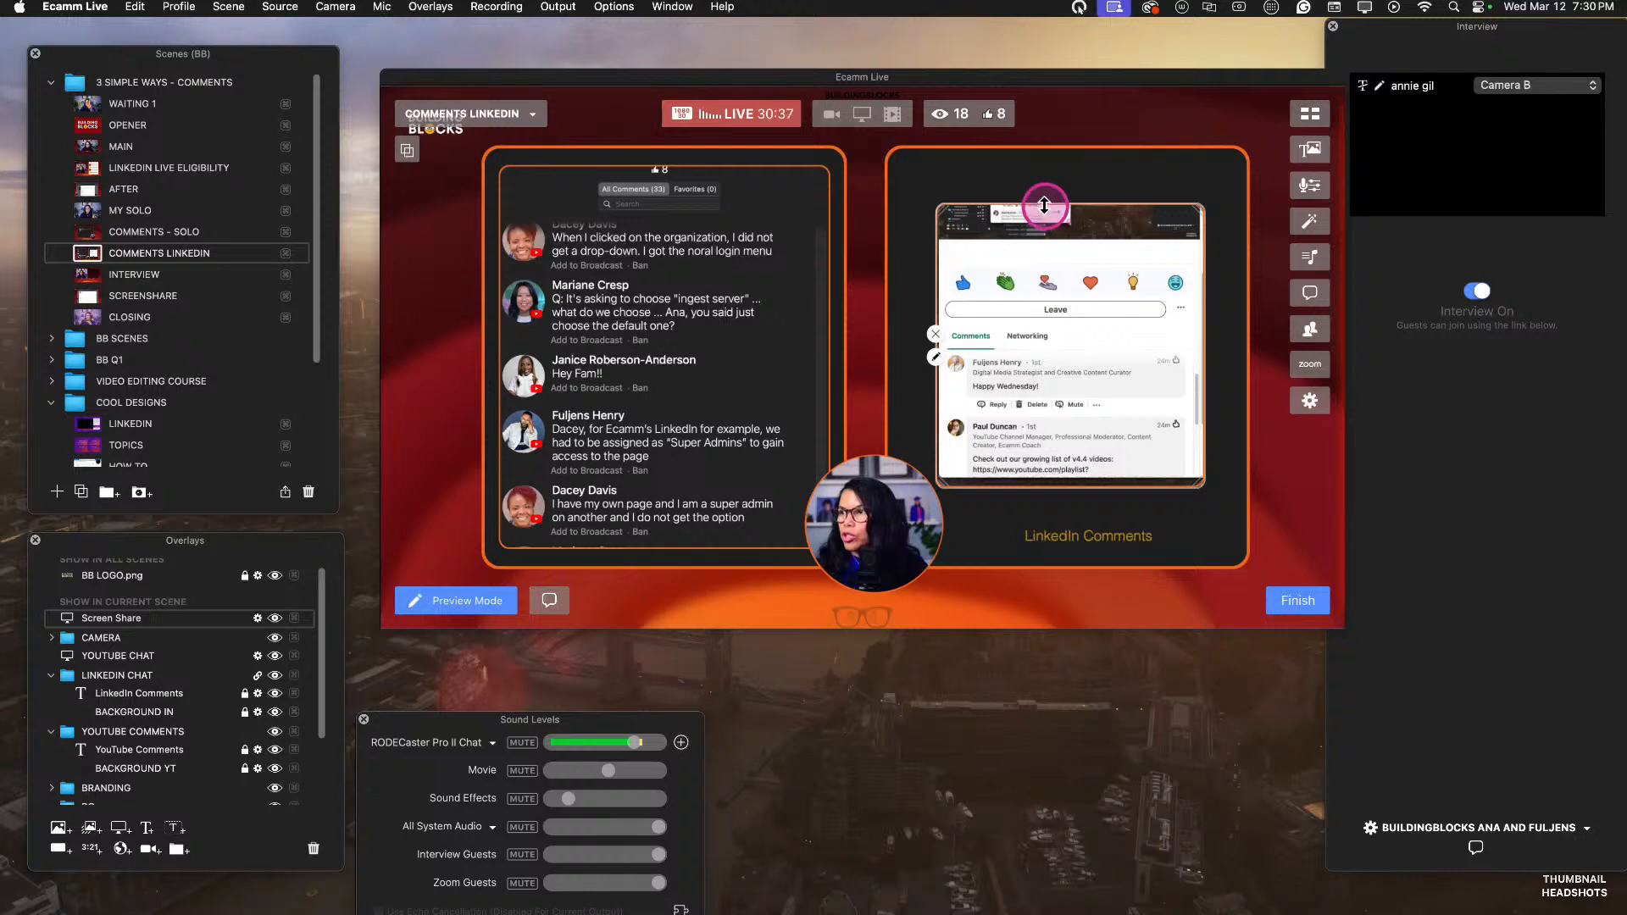
{"action": "left_click_drag", "start_coordinate": [1048, 204], "coordinate": [993, 218]}
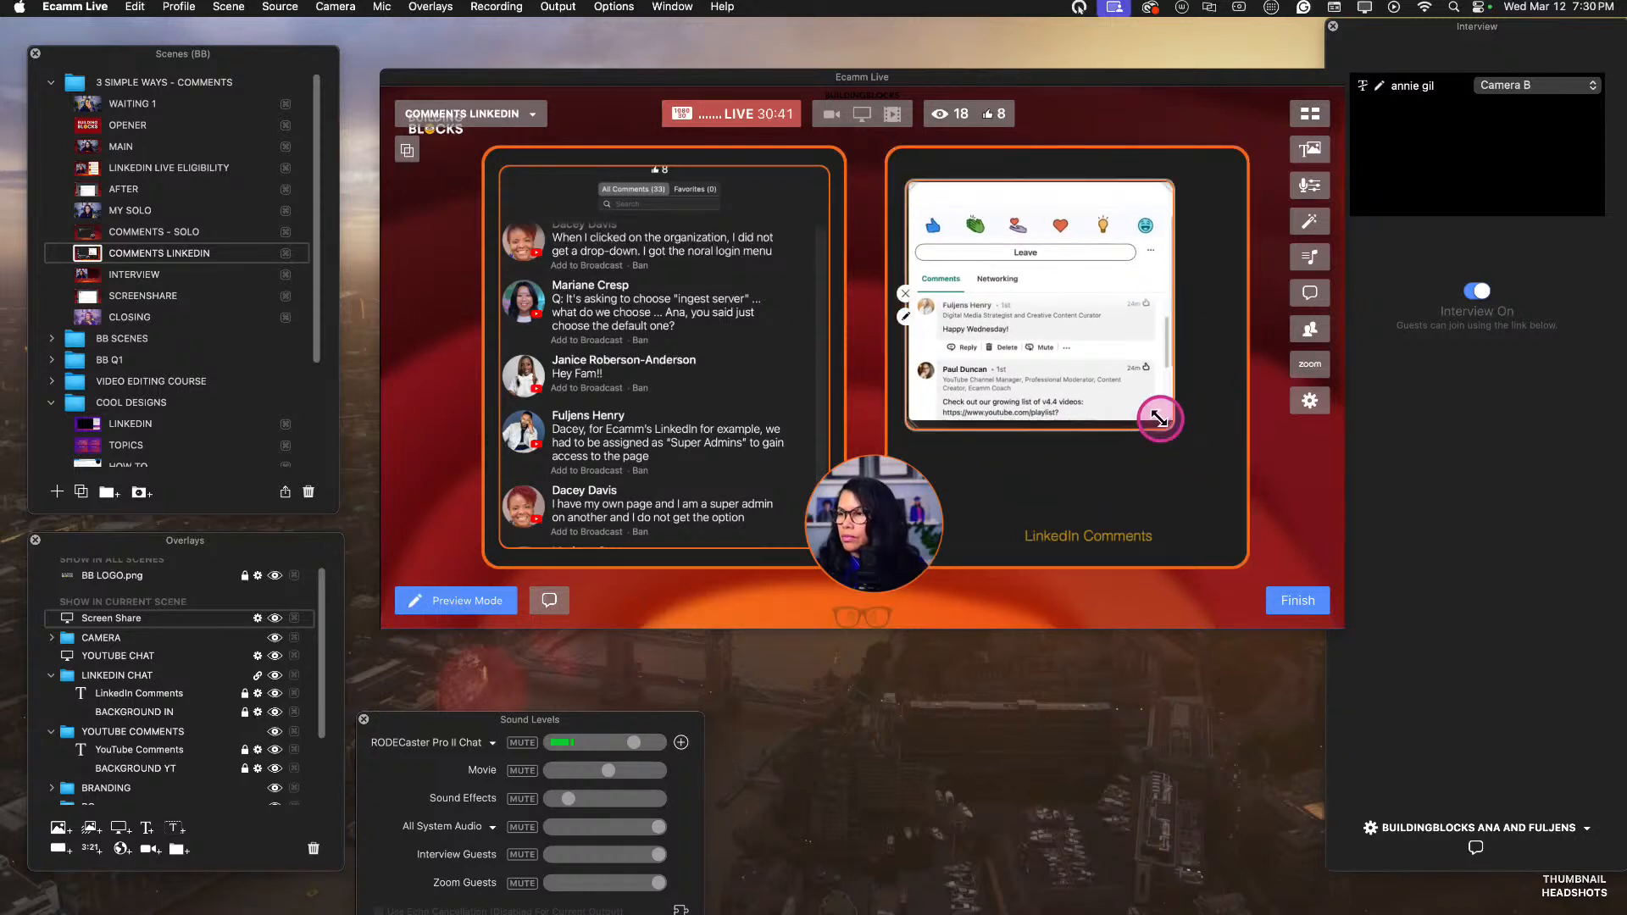
{"action": "left_click_drag", "start_coordinate": [1172, 426], "coordinate": [1227, 514]}
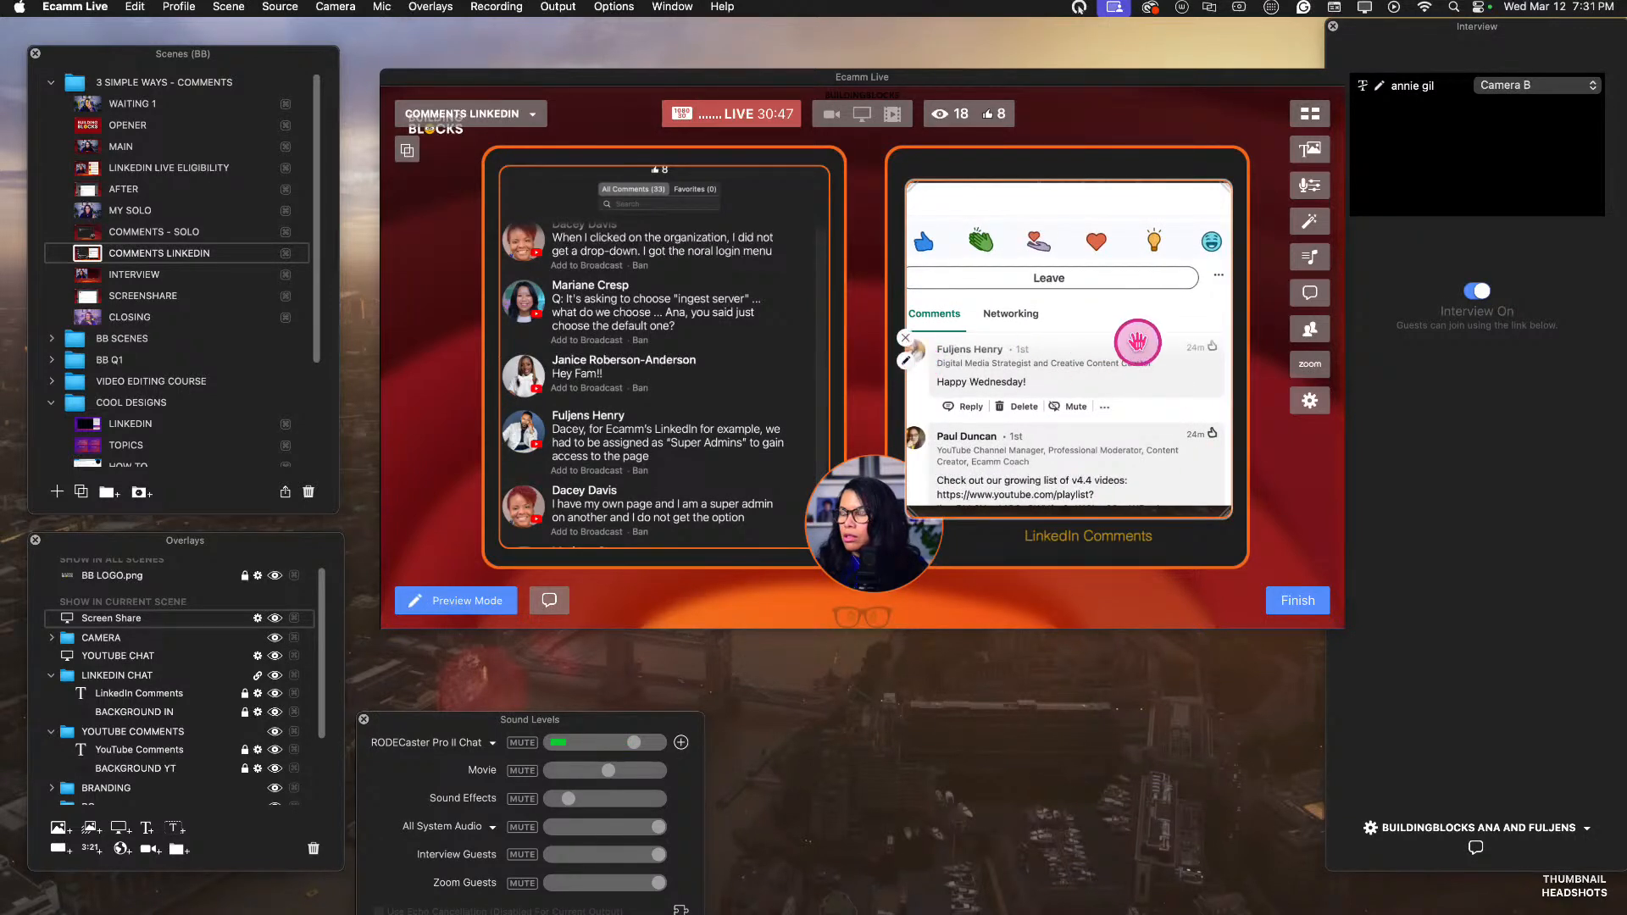
{"action": "left_click_drag", "start_coordinate": [907, 226], "coordinate": [902, 224]}
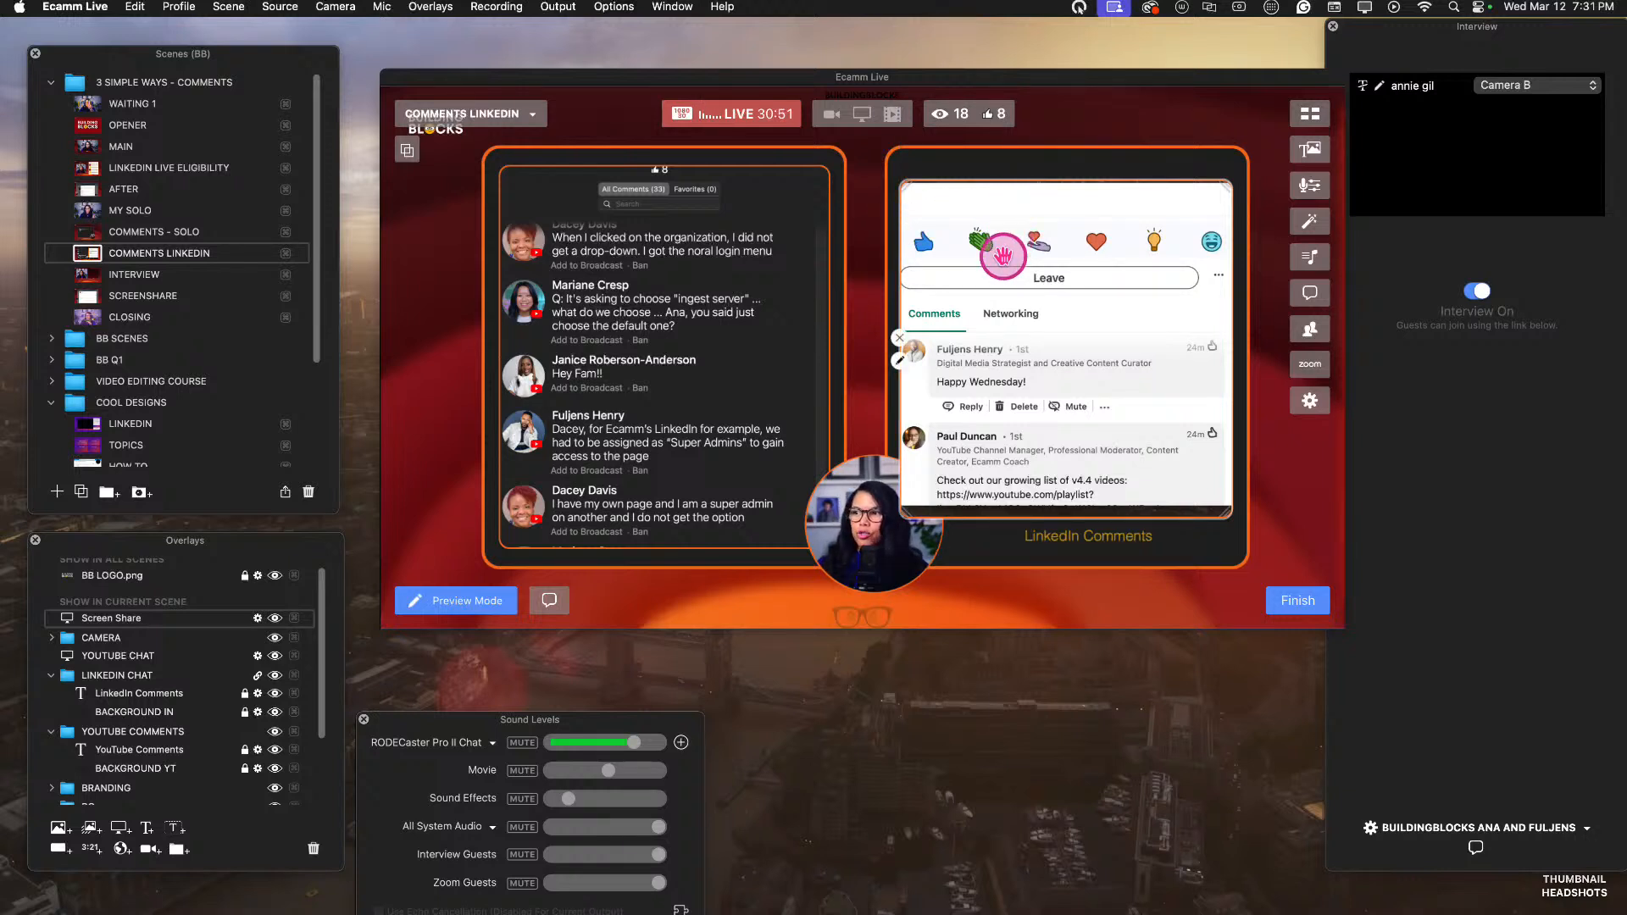
Rename the Screen Share overlay as LINKEDIN CHAT and place it directly below YOUTUBE CHAT in the overlay order.
{"action": "double_click", "coordinate": [126, 618]}
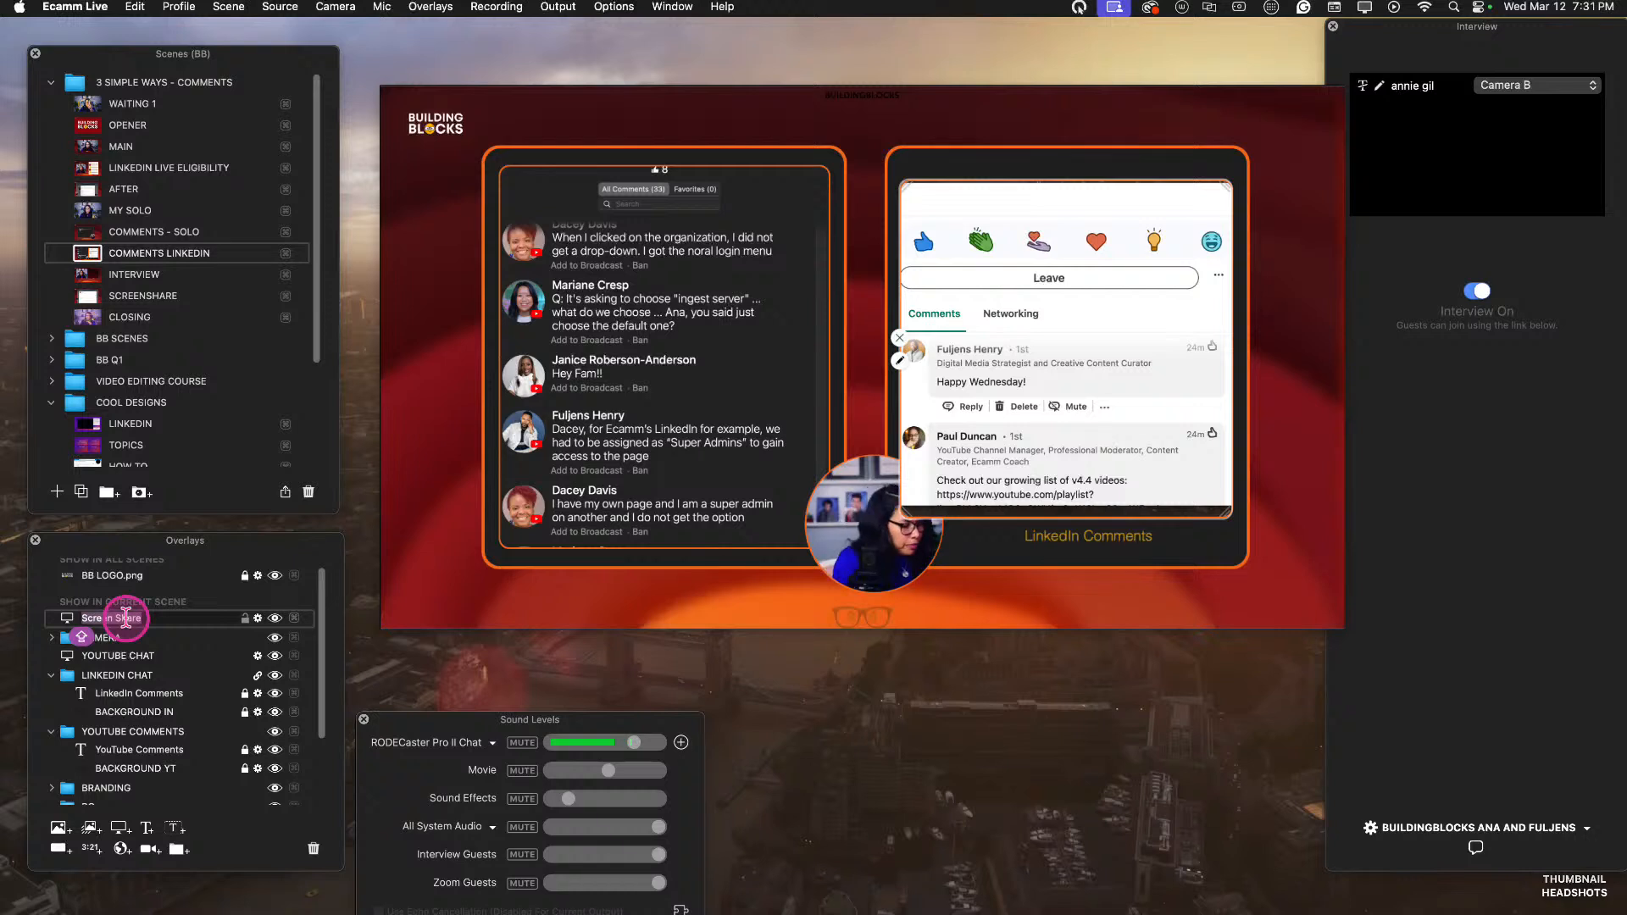
{"action": "type", "text": "LINKEDIN CHAT"}
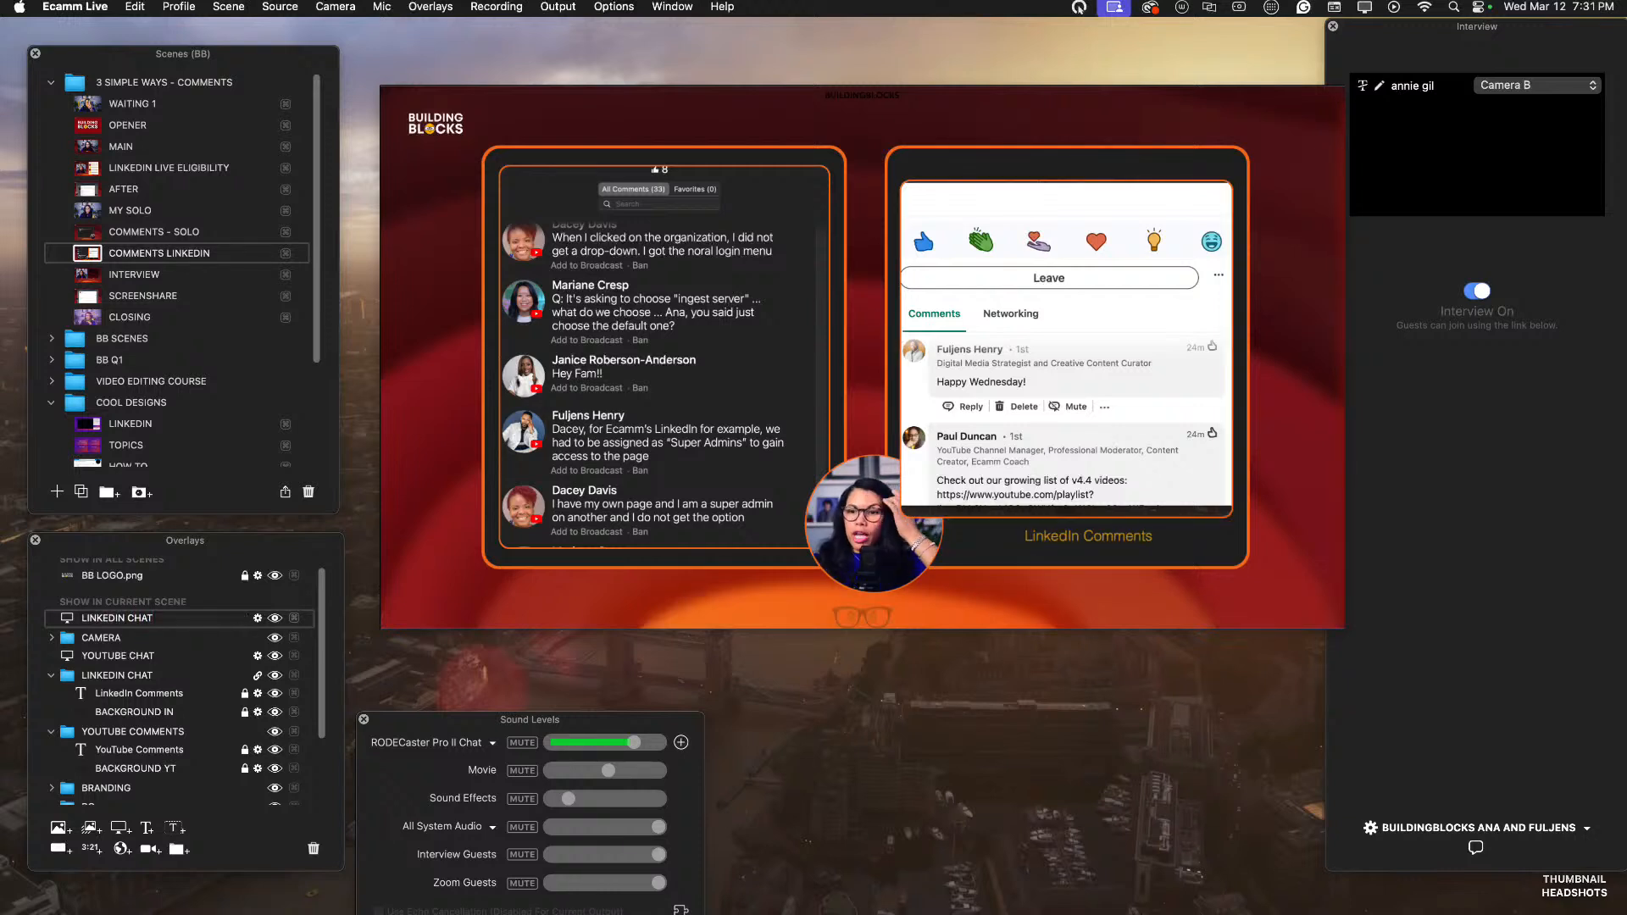
{"action": "left_click_drag", "start_coordinate": [164, 622], "coordinate": [161, 674]}
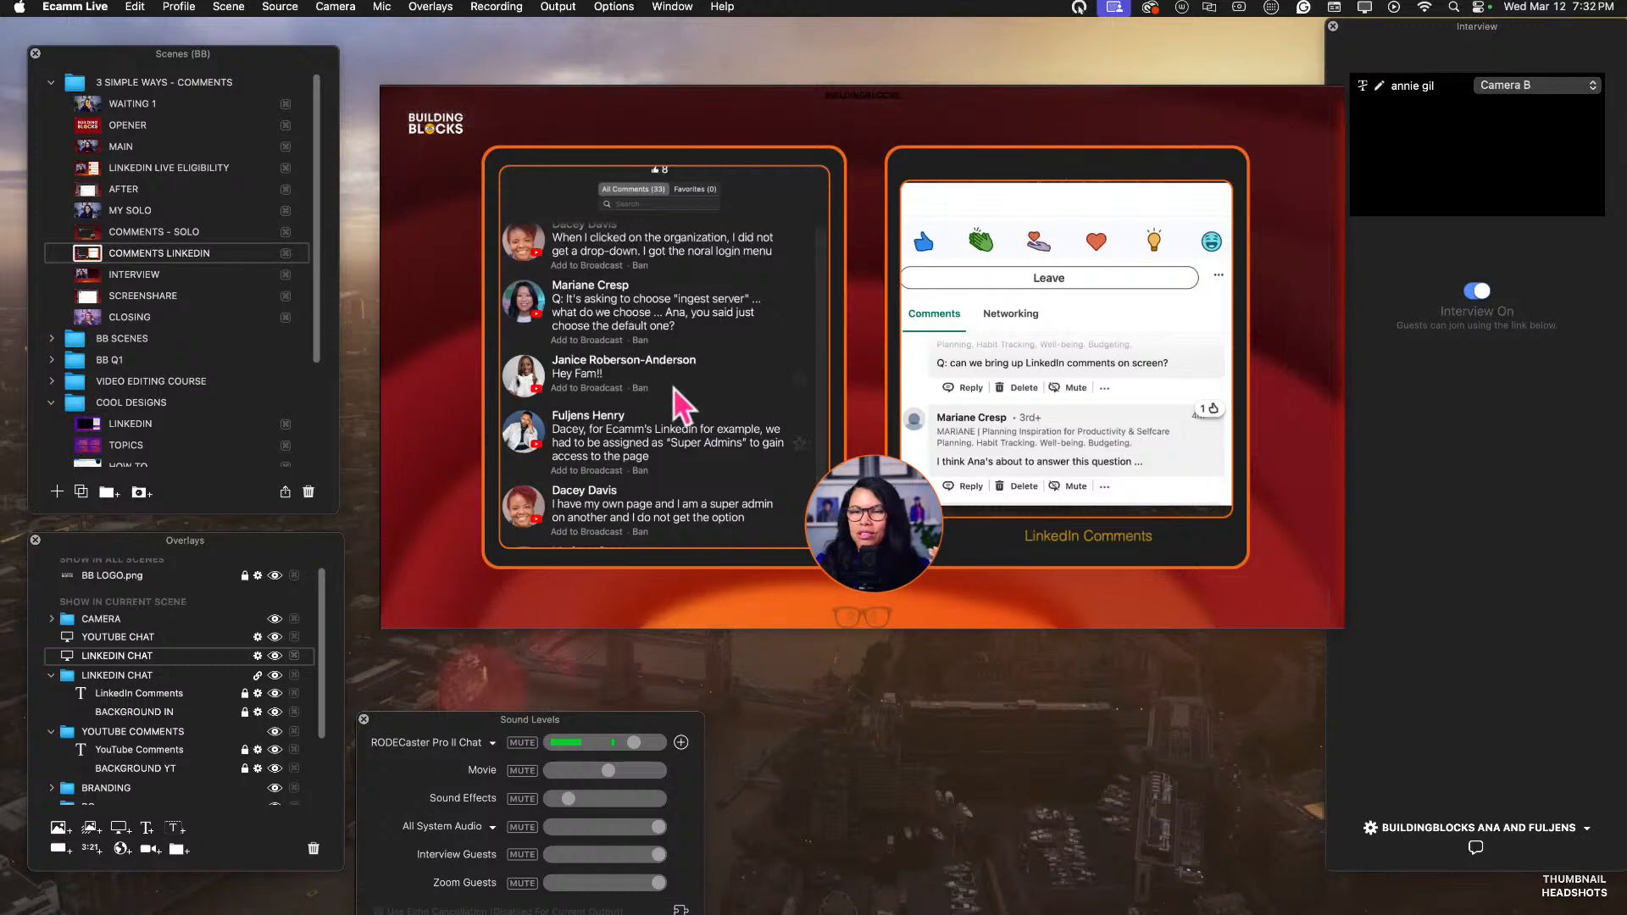
Look through the earlier and latest viewer comments in both the YouTube and LinkedIn comment feeds.
{"action": "scroll", "coordinate": [710, 462], "scroll_direction": "up", "scroll_amount": 10}
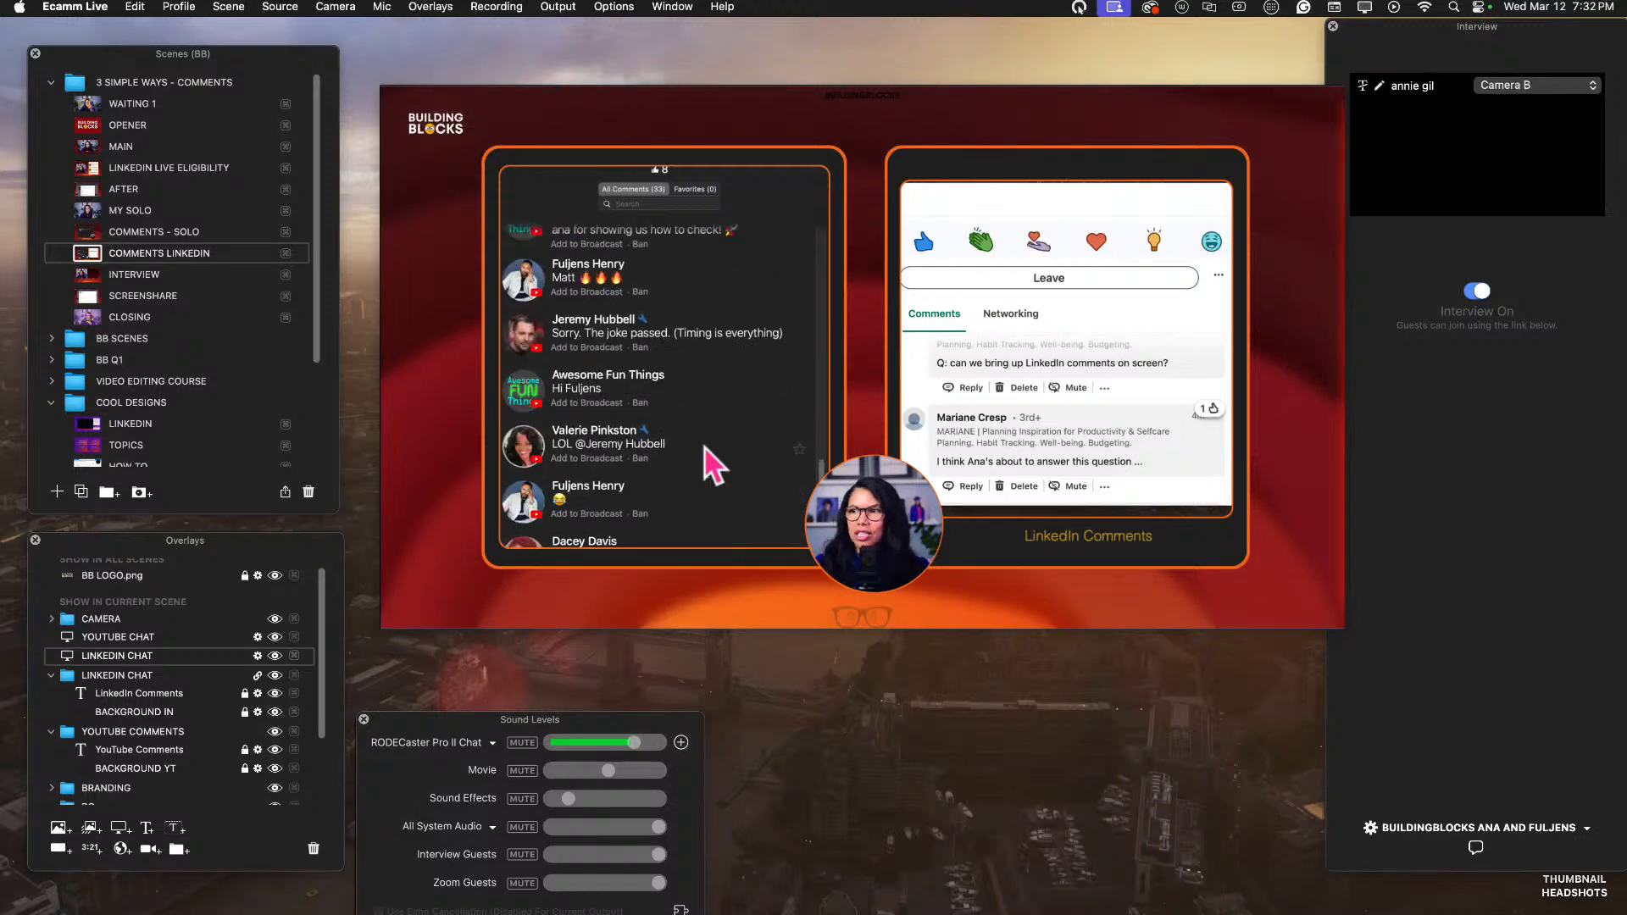
{"action": "scroll", "coordinate": [710, 462], "scroll_direction": "up", "scroll_amount": 5}
{"action": "scroll", "coordinate": [710, 462], "scroll_direction": "down", "scroll_amount": 5}
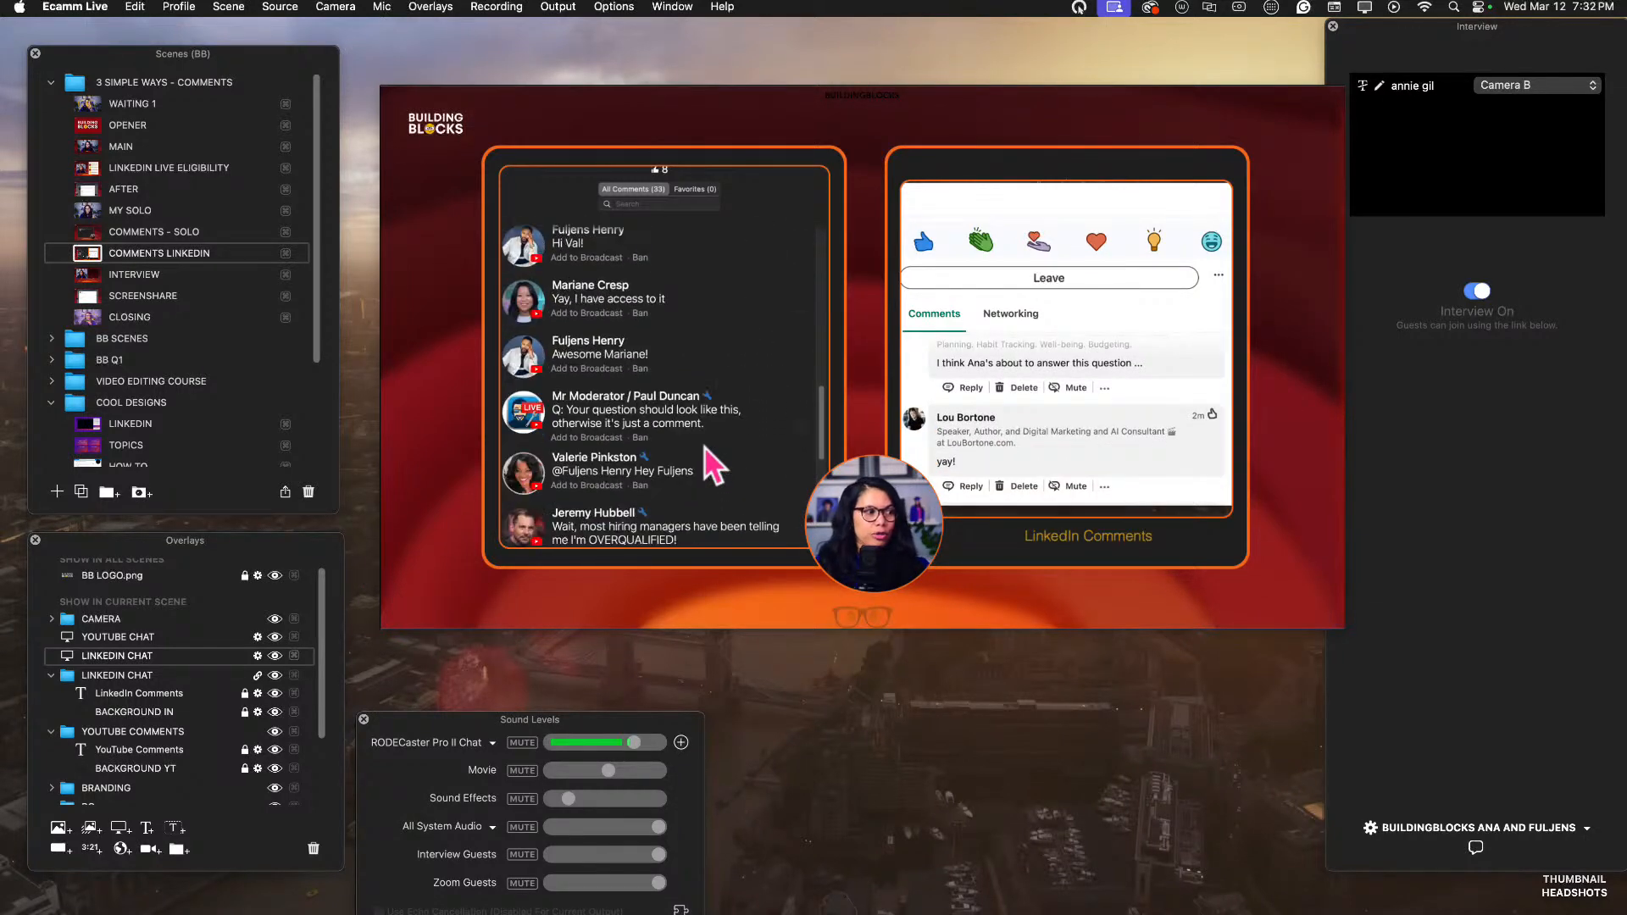
{"action": "scroll", "coordinate": [711, 464], "scroll_direction": "down", "scroll_amount": 10}
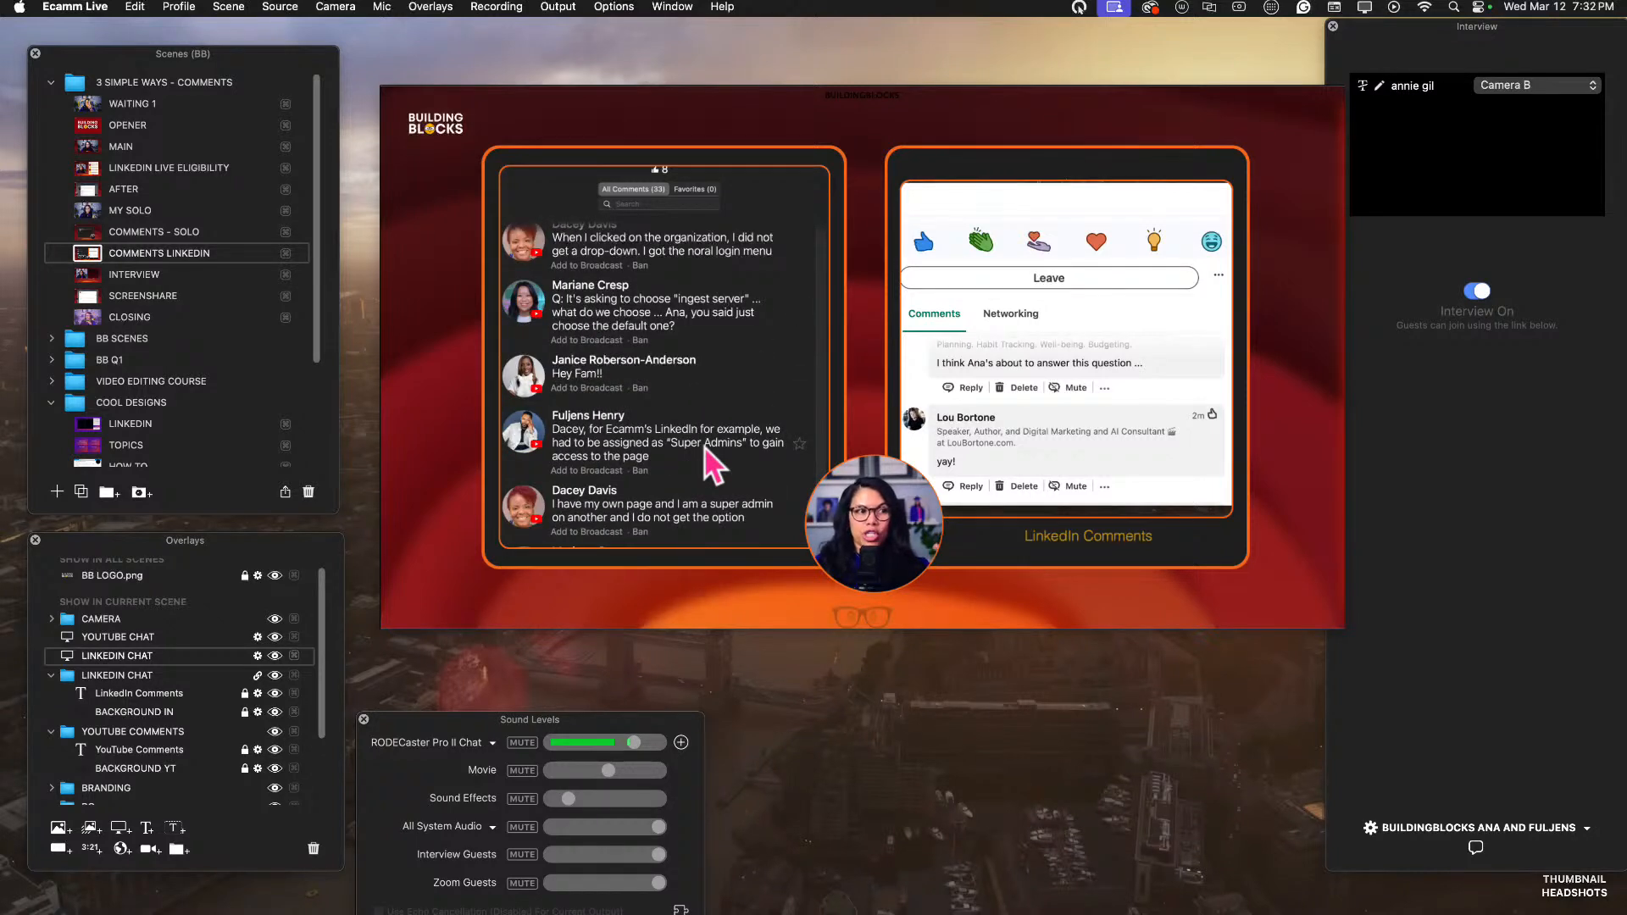
{"action": "scroll", "coordinate": [705, 449], "scroll_direction": "up", "scroll_amount": 5}
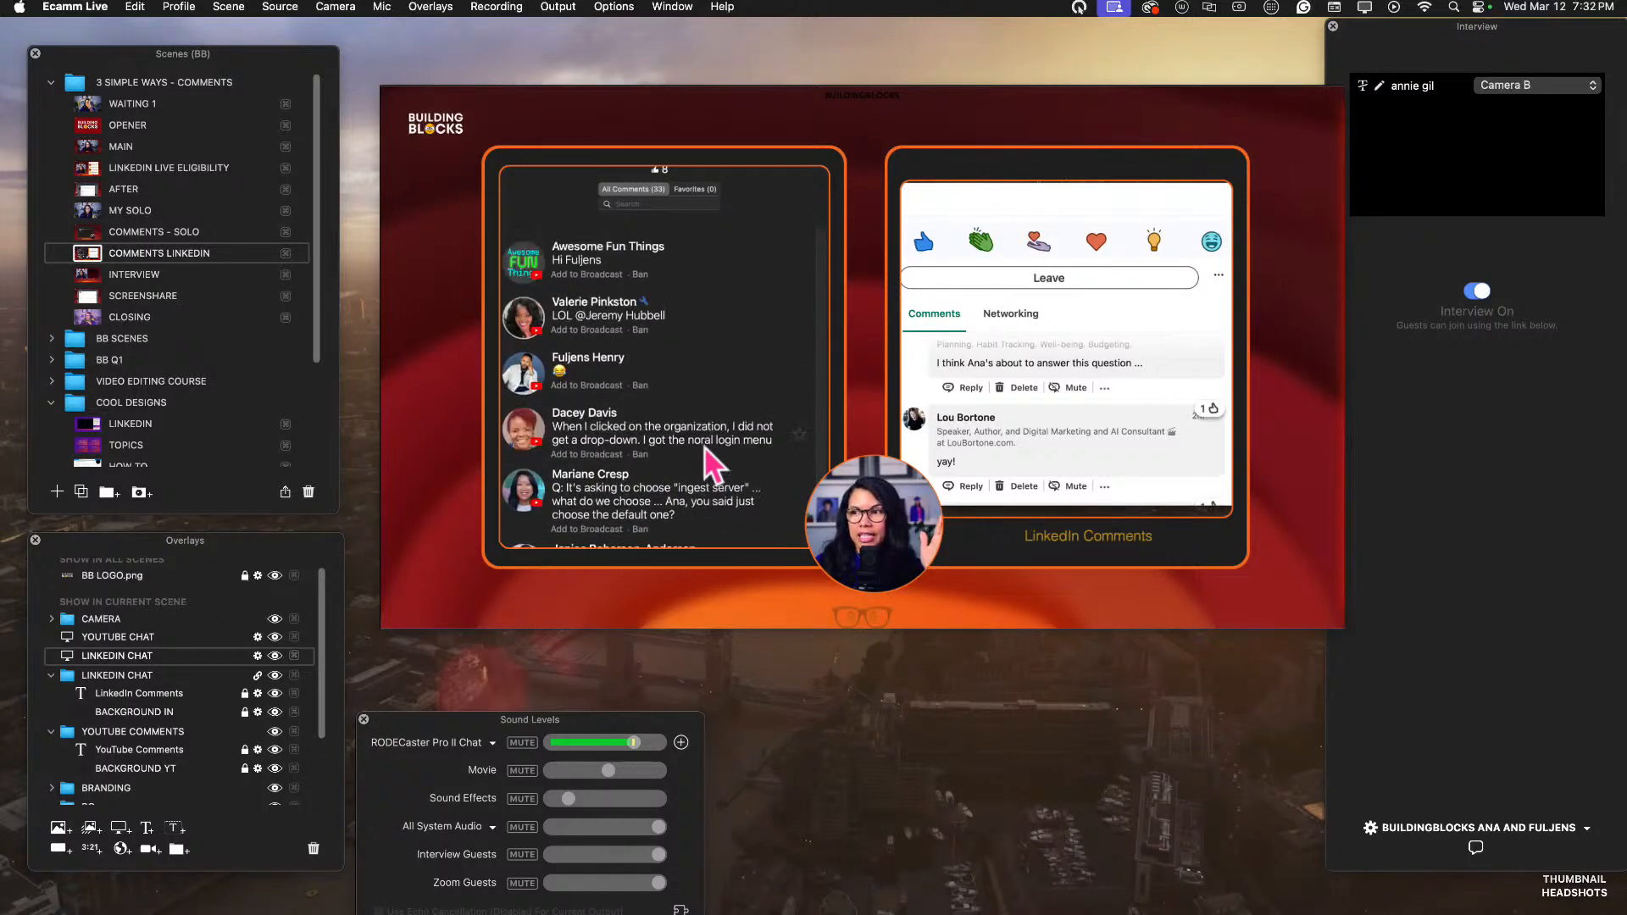
{"action": "scroll", "coordinate": [706, 449], "scroll_direction": "down", "scroll_amount": 4}
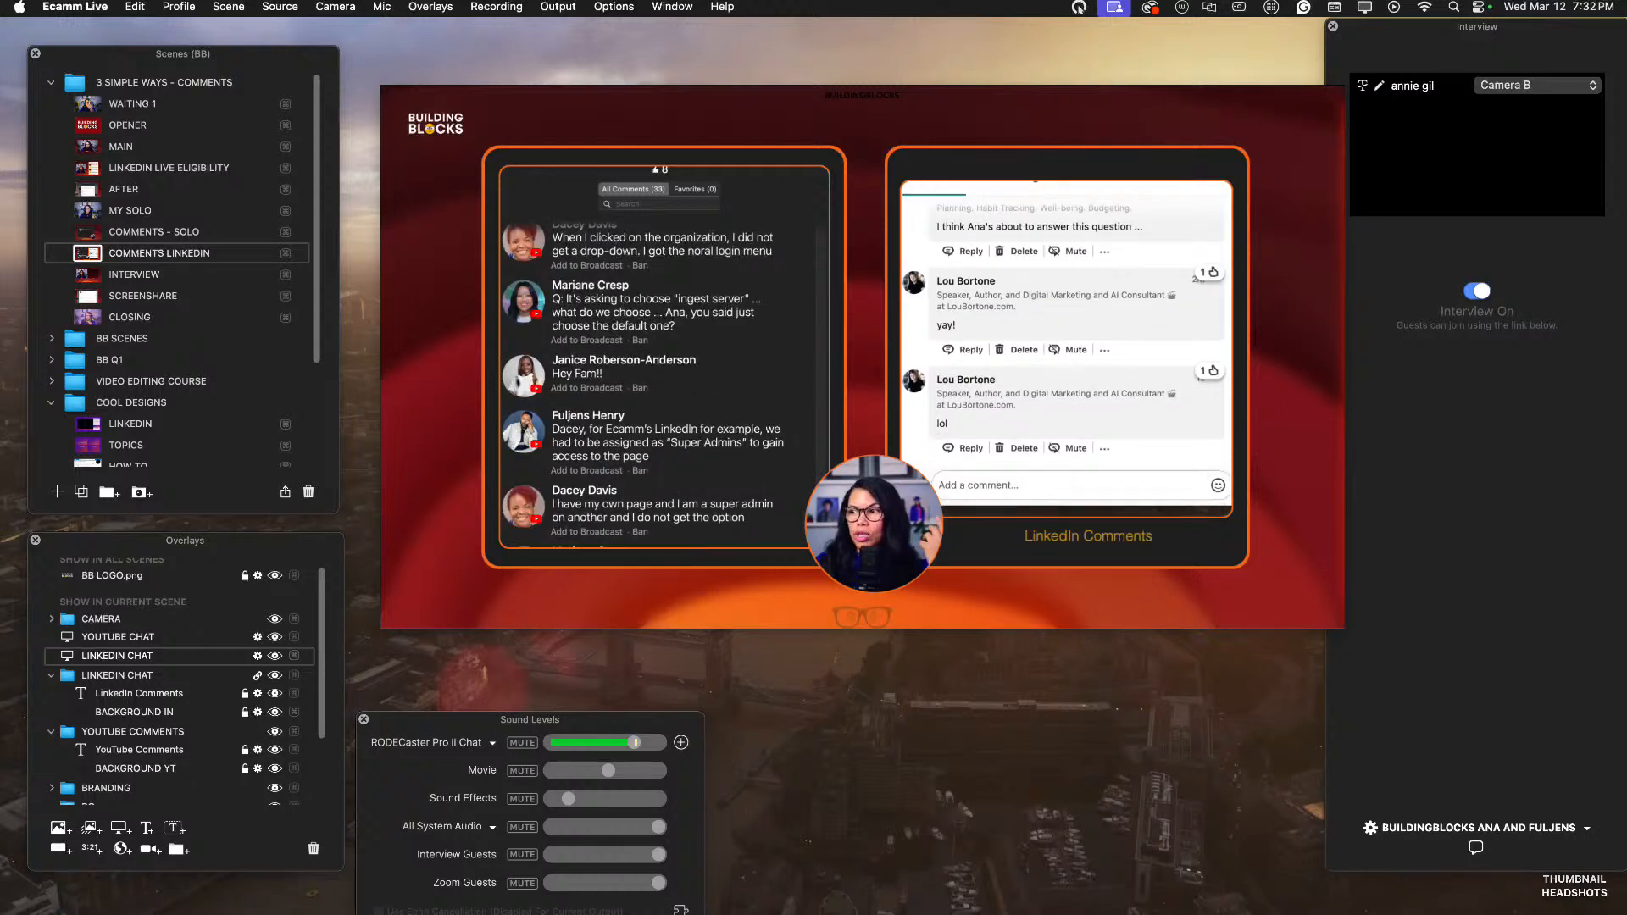
{"action": "scroll", "coordinate": [1065, 333], "scroll_direction": "up", "scroll_amount": 2}
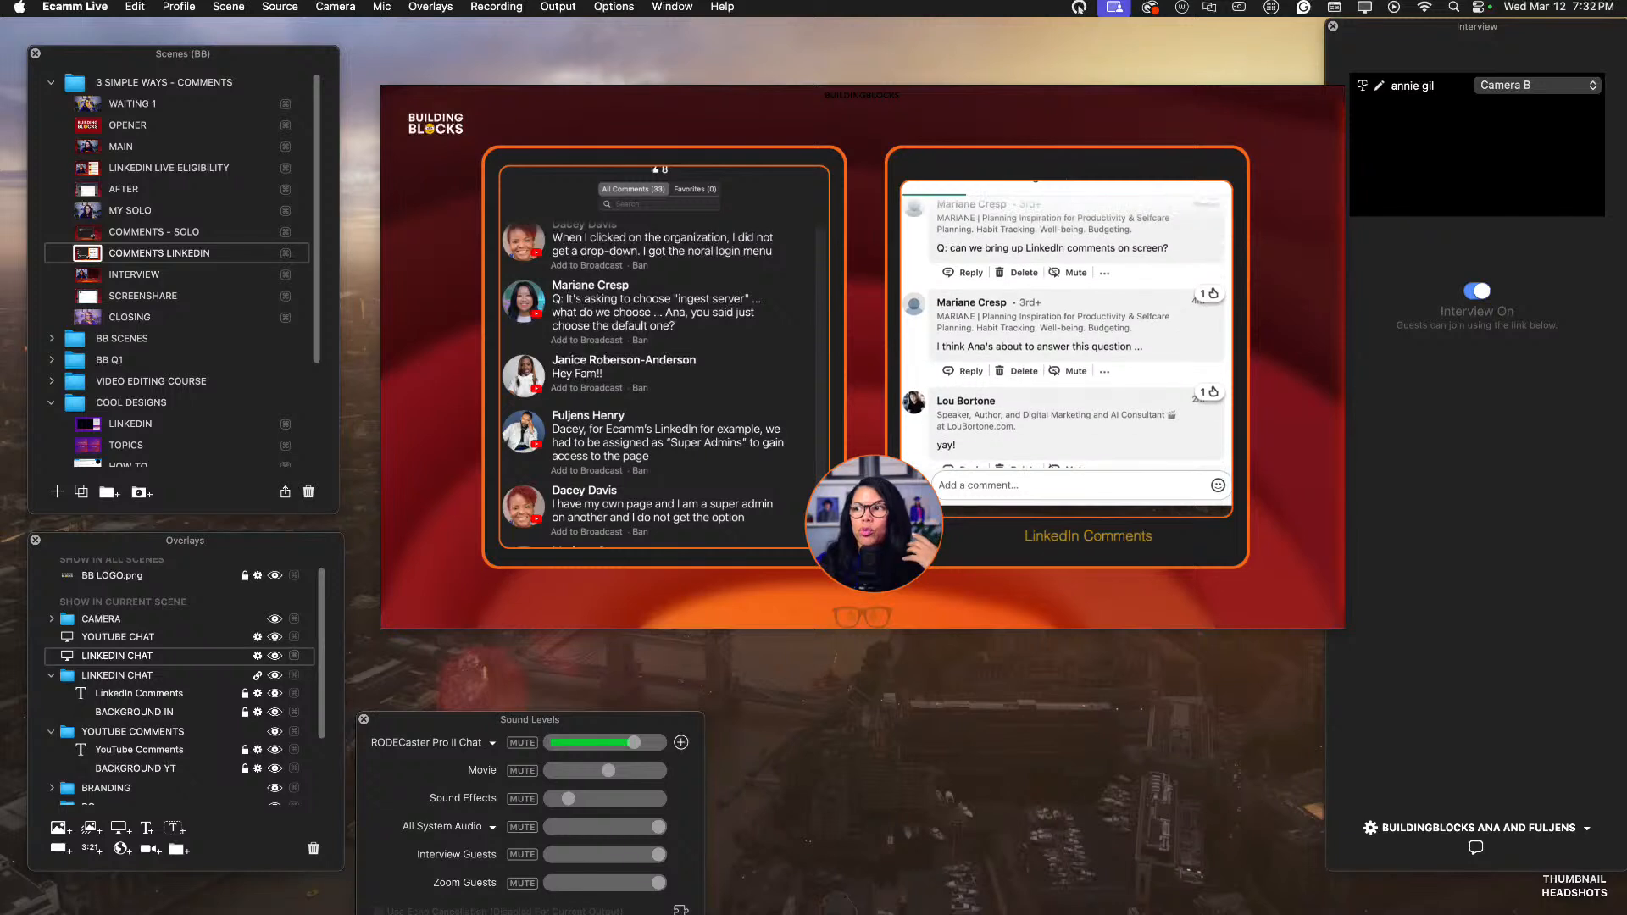
{"action": "scroll", "coordinate": [1065, 333], "scroll_direction": "up", "scroll_amount": 1}
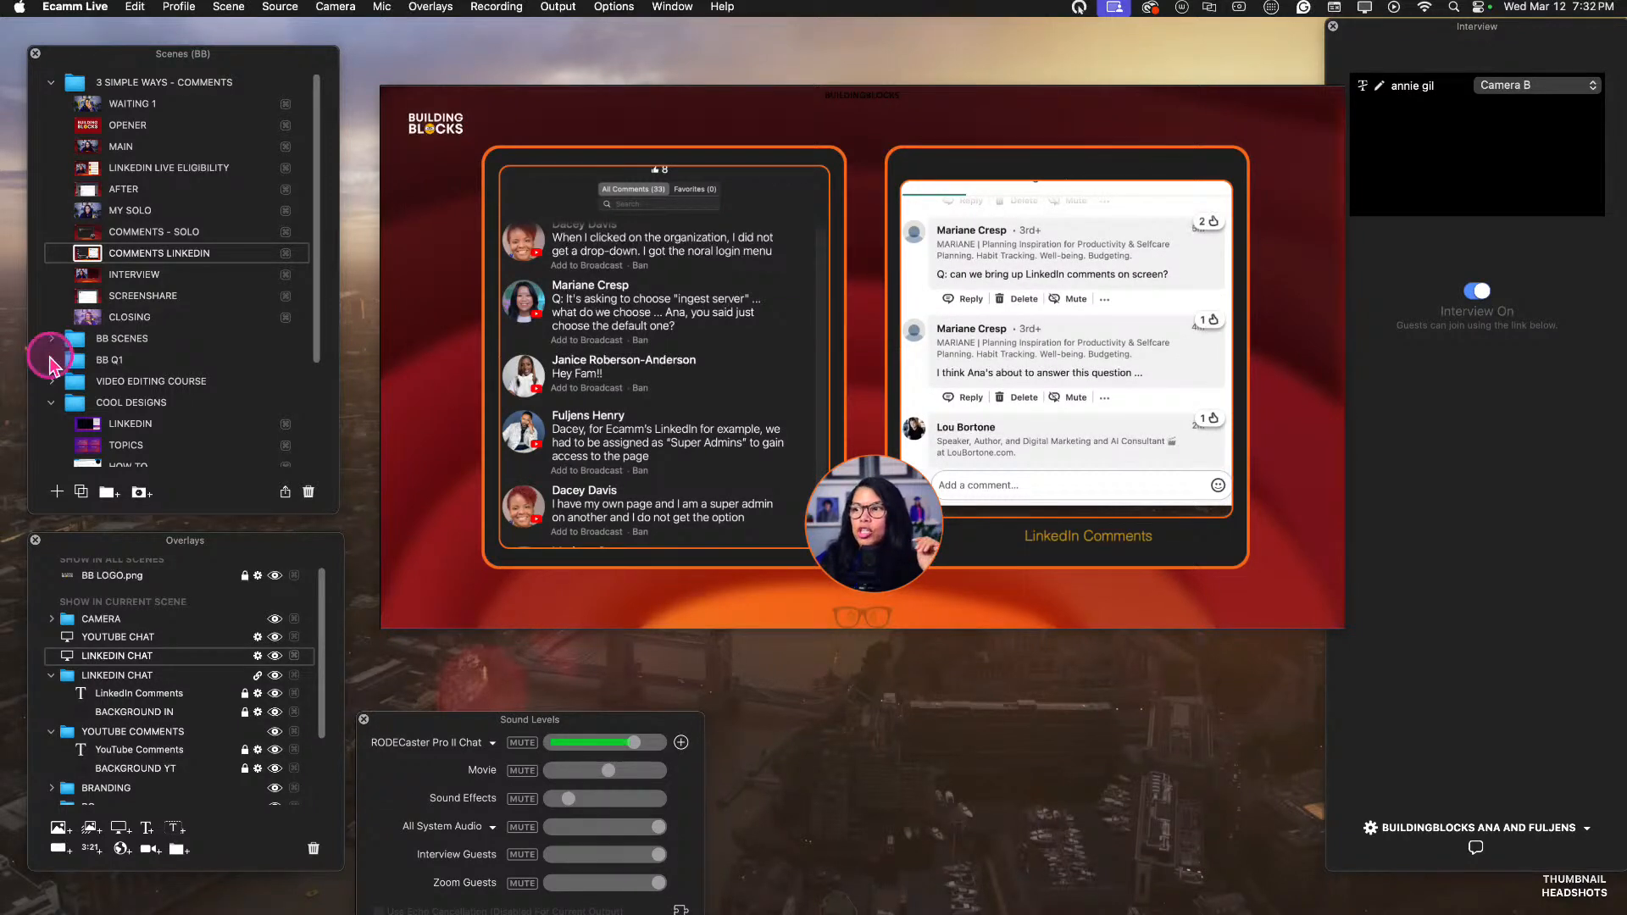
Try the Lighten, Screen, Overlay and Soft Light blend modes on the LINKEDIN CHAT screen share.
{"action": "mouse_move", "coordinate": [1022, 373]}
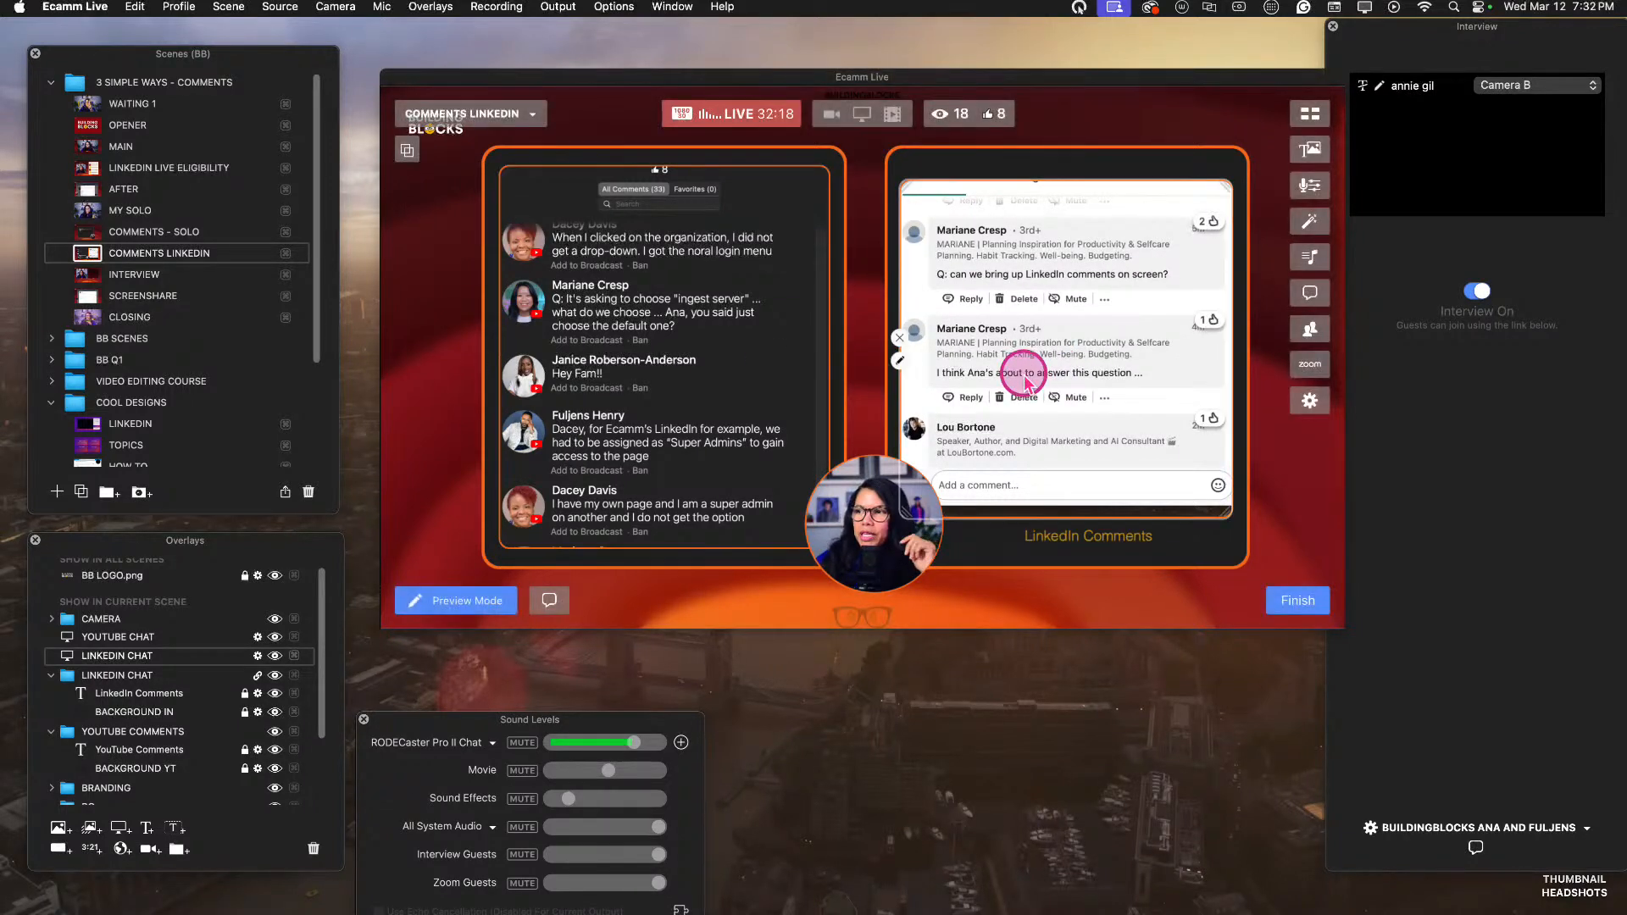
{"action": "left_click", "coordinate": [900, 368]}
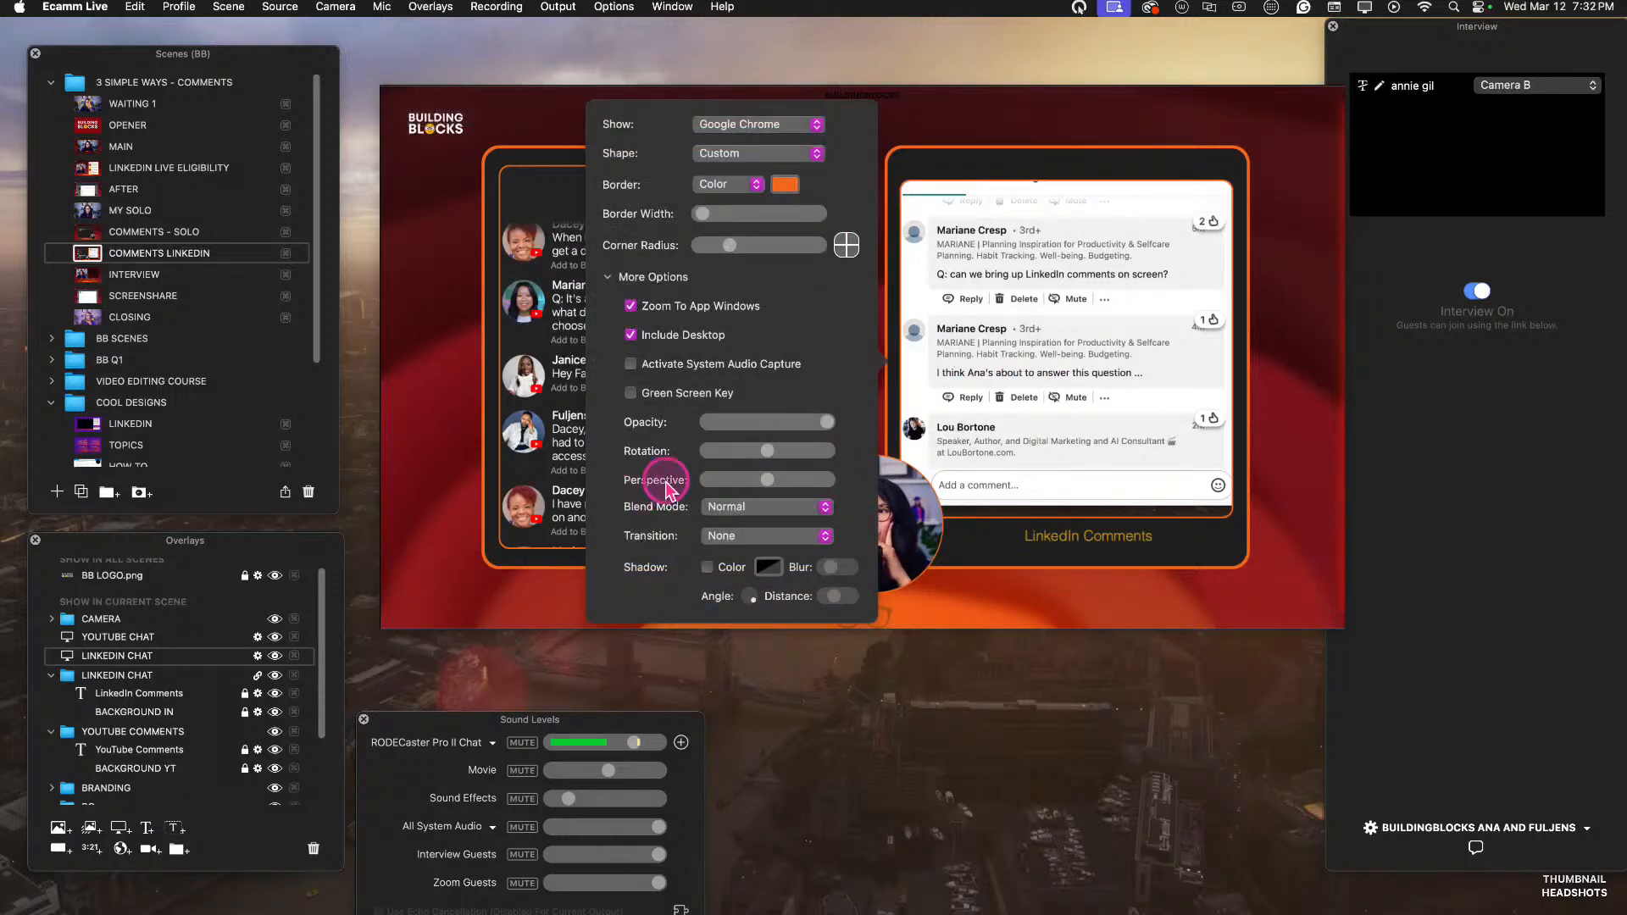
{"action": "left_click", "coordinate": [730, 507]}
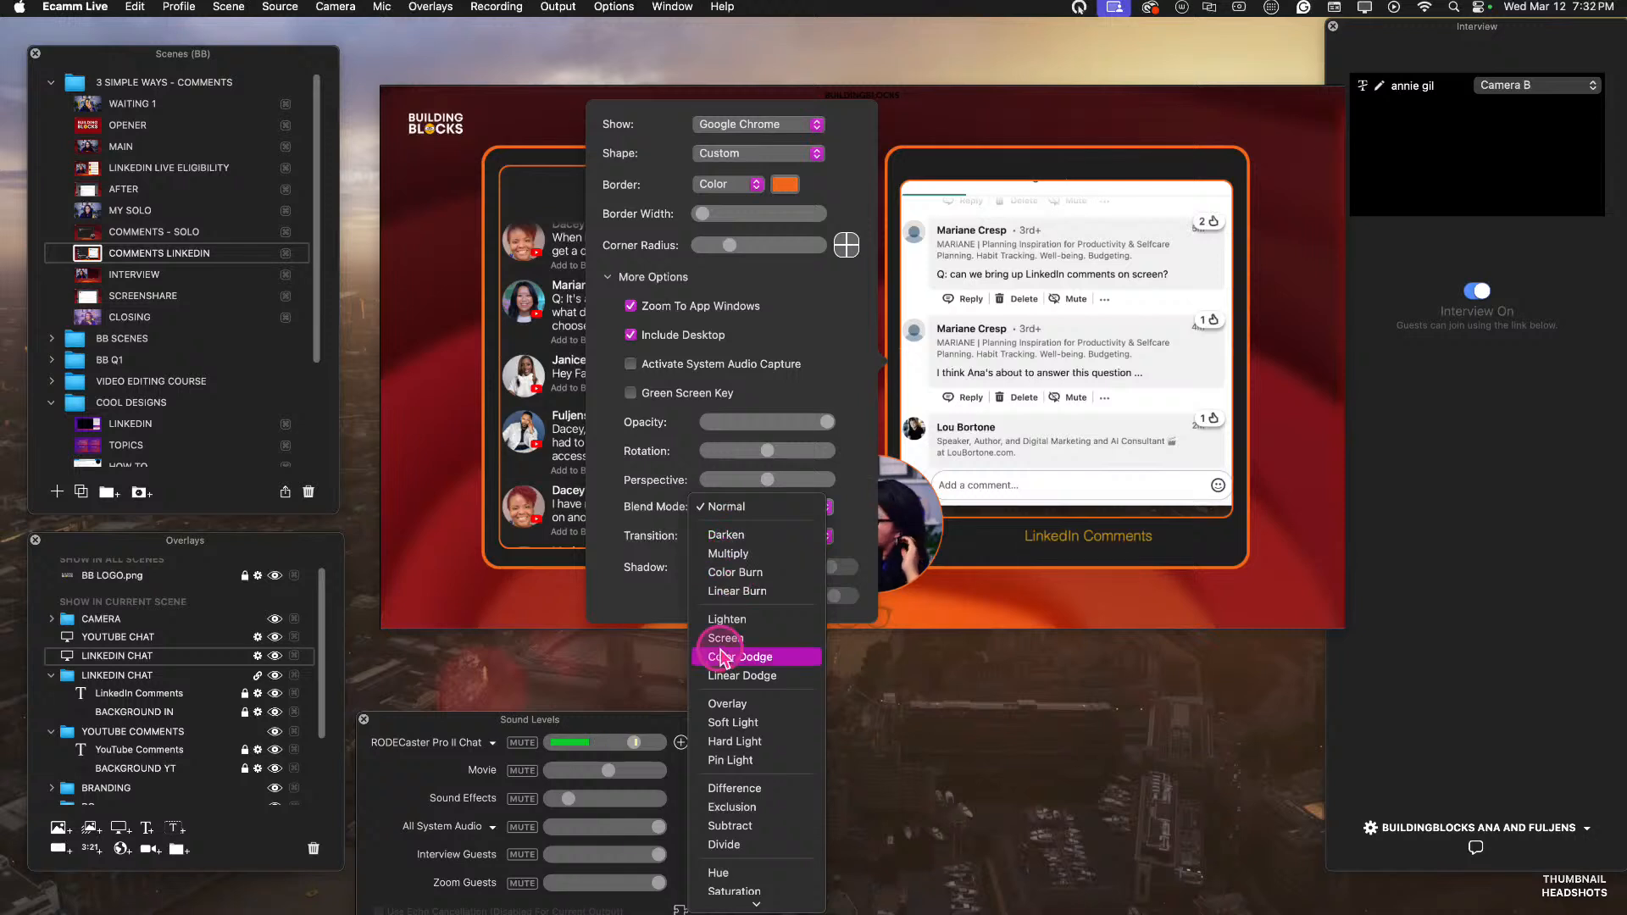
{"action": "left_click", "coordinate": [738, 620]}
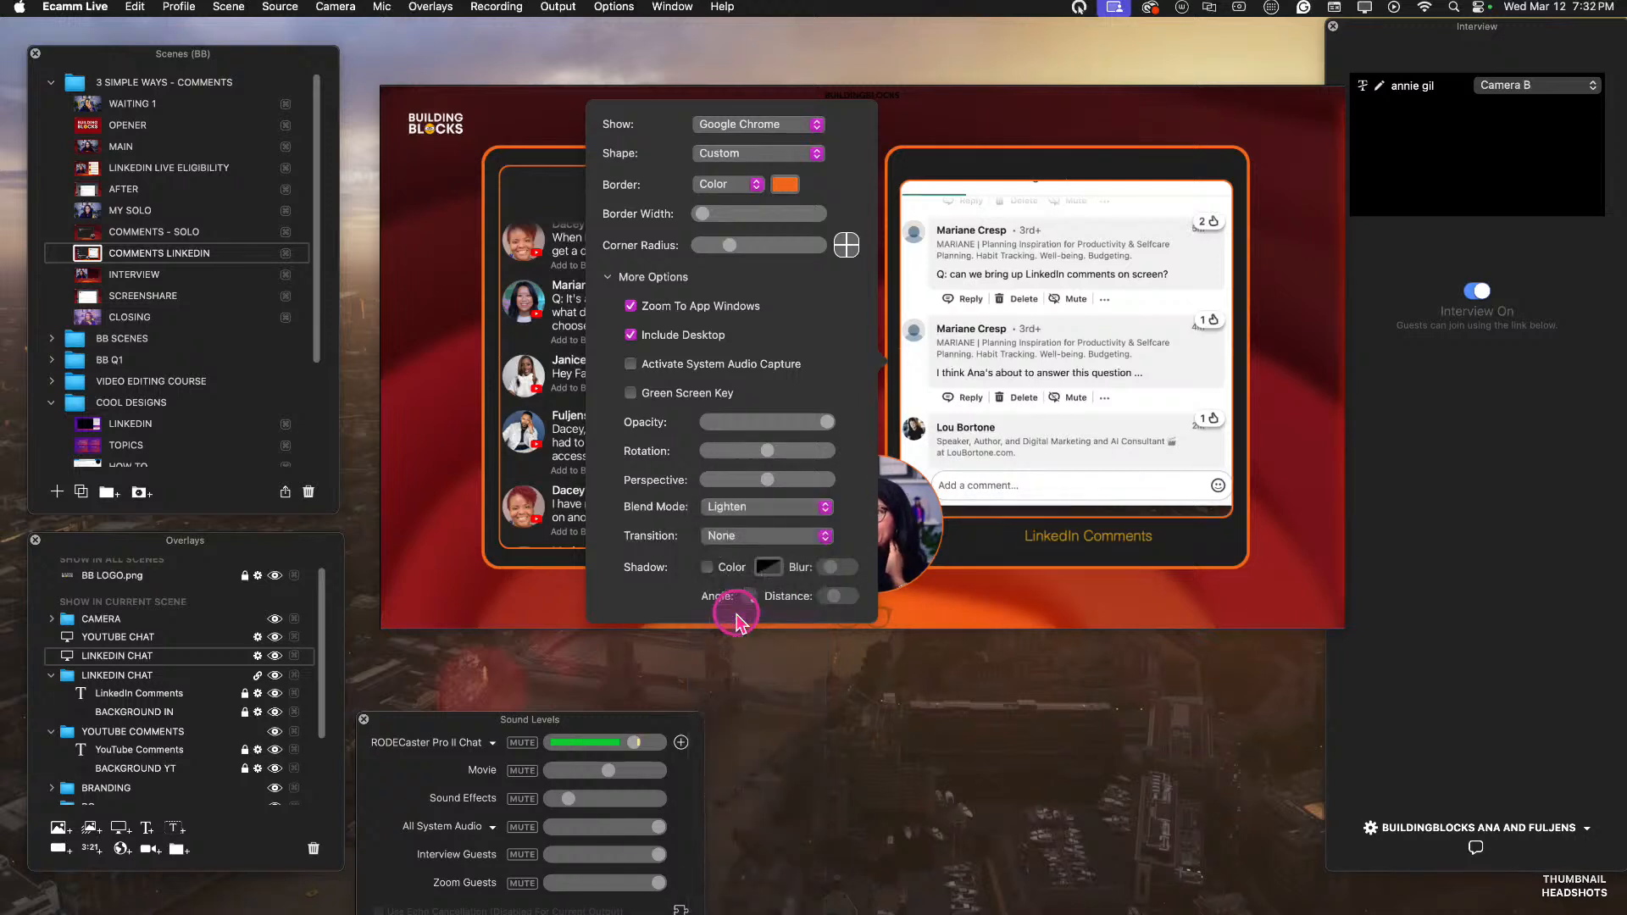
{"action": "left_click", "coordinate": [752, 510]}
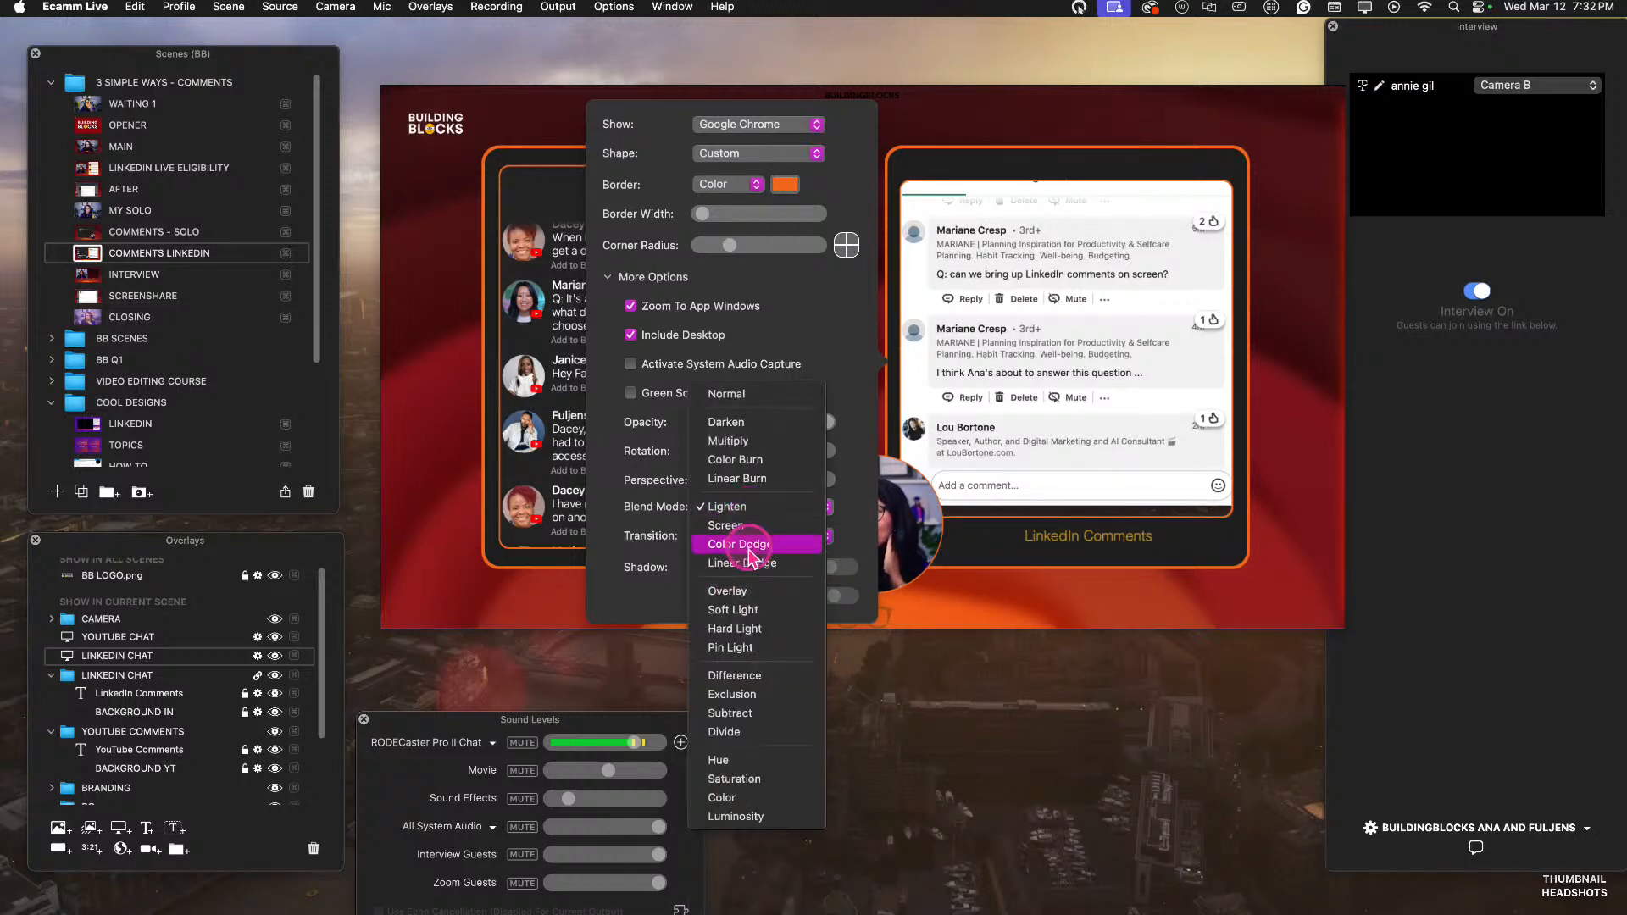
{"action": "left_click", "coordinate": [753, 527]}
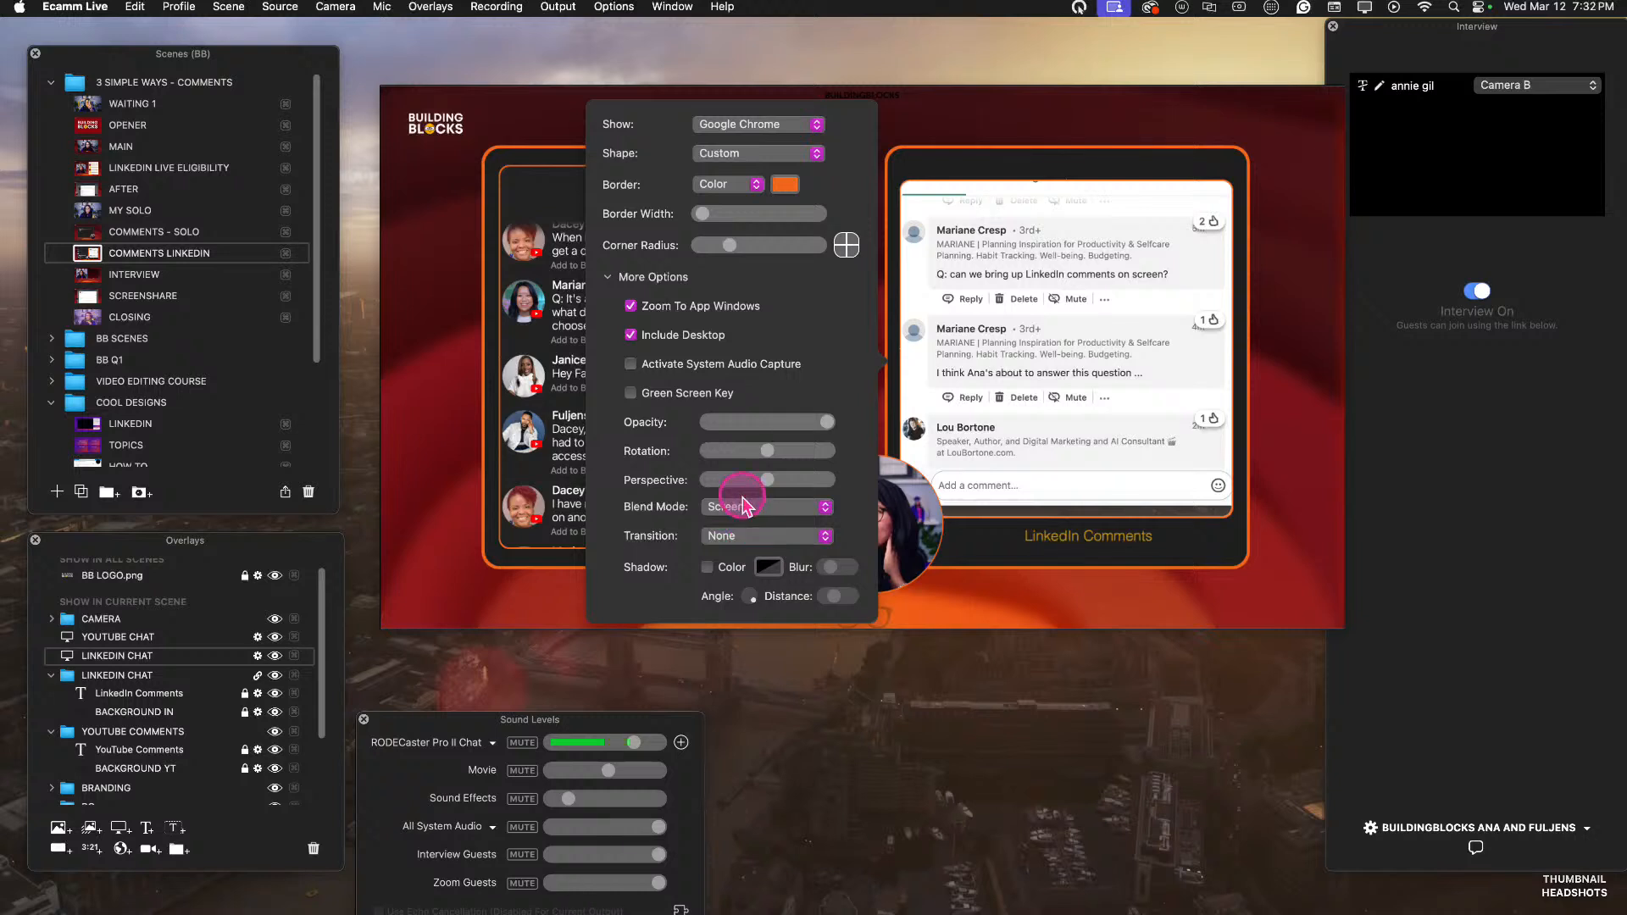
{"action": "left_click", "coordinate": [744, 506]}
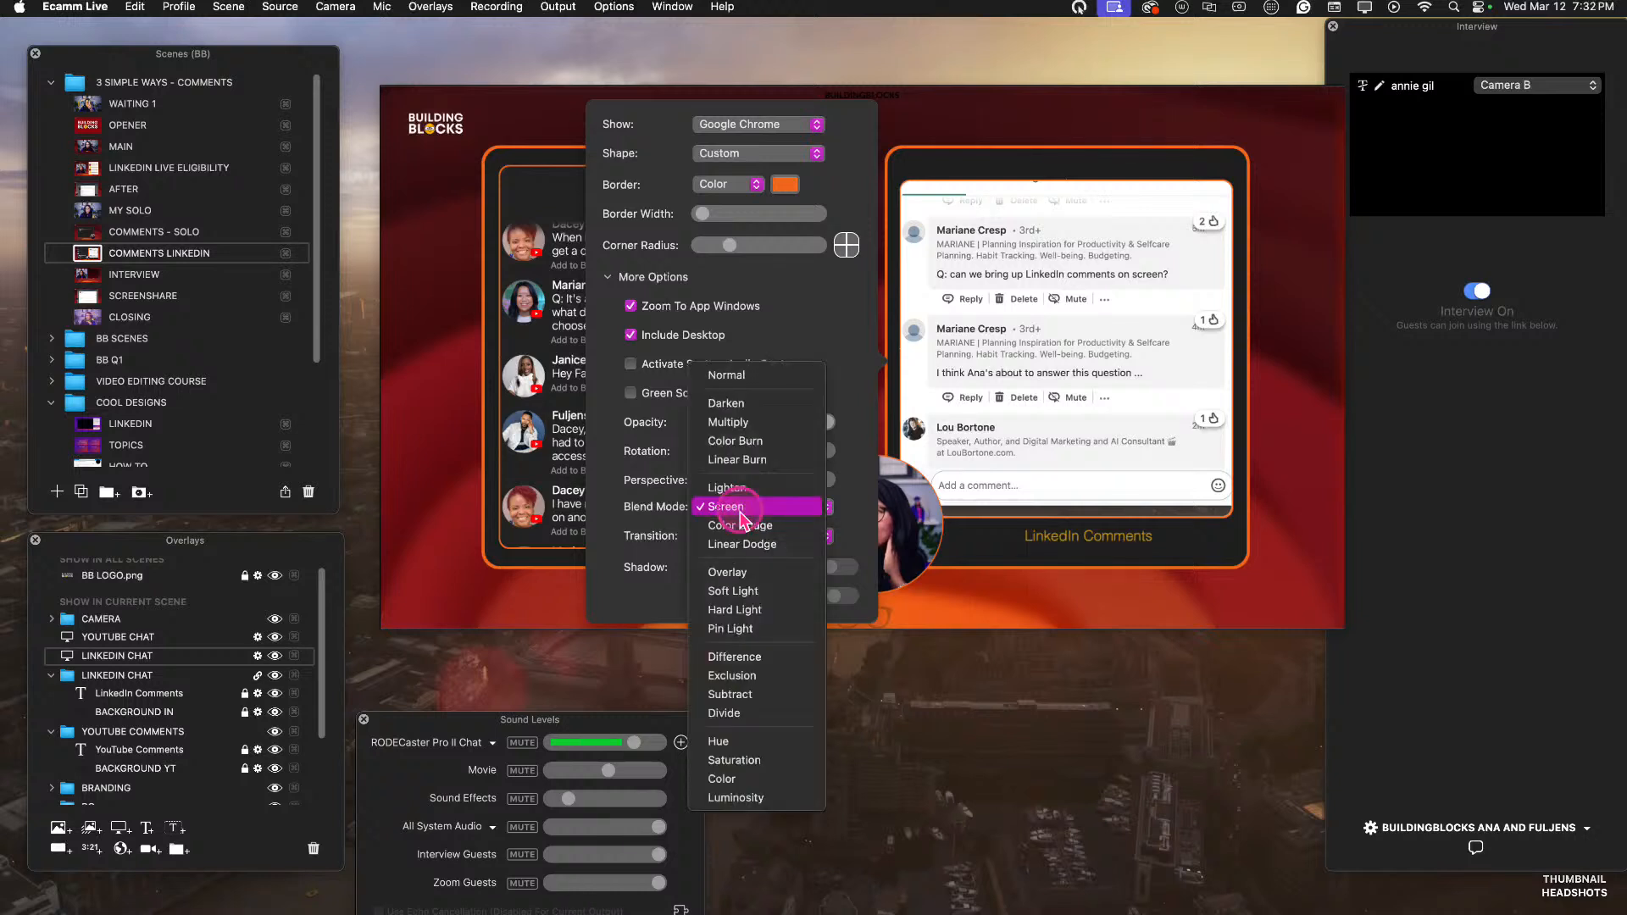
{"action": "left_click", "coordinate": [759, 574]}
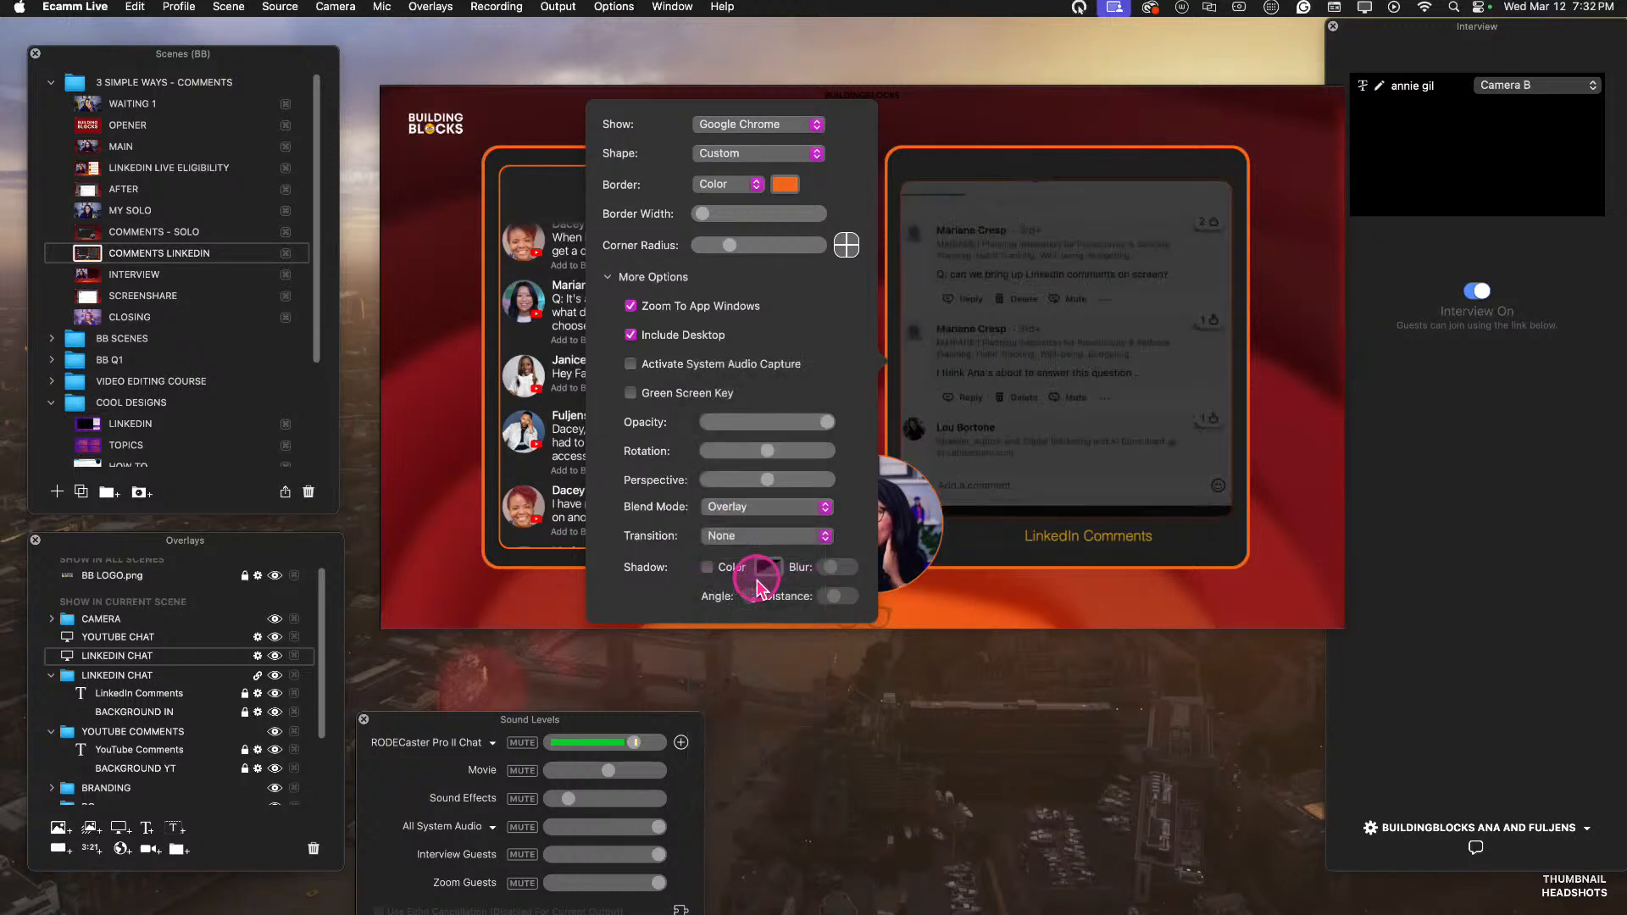
{"action": "left_click", "coordinate": [745, 509]}
{"action": "left_click", "coordinate": [745, 527]}
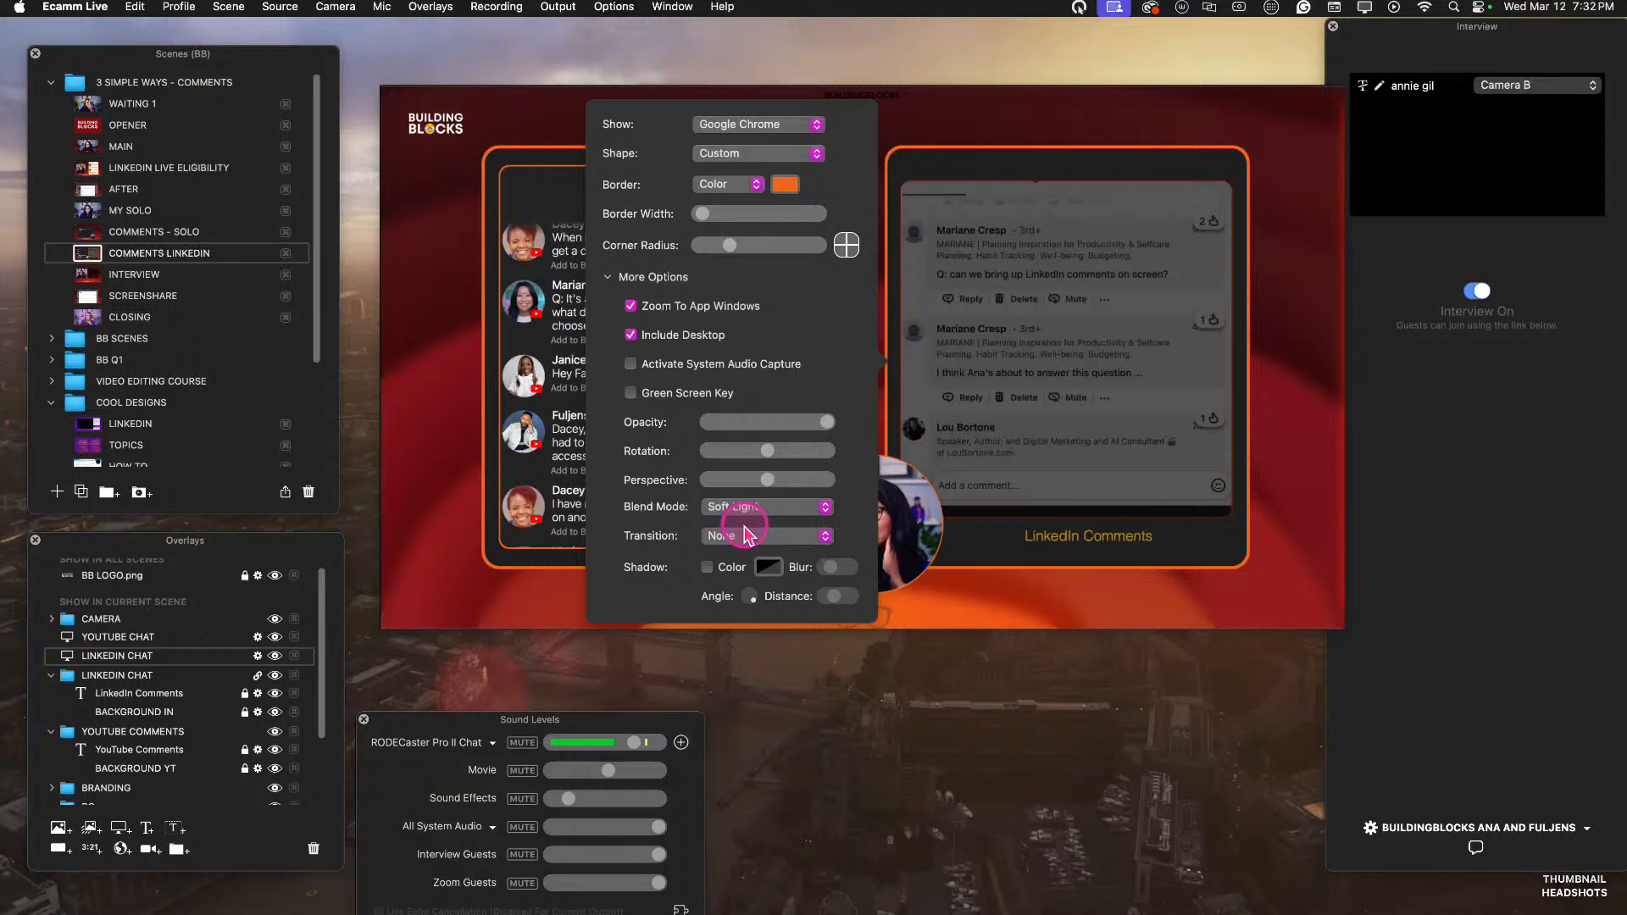
Try the Hard Light, Pin Light, Difference, Exclusion and Divide blend modes on the LINKEDIN CHAT screen share.
{"action": "left_click", "coordinate": [746, 508]}
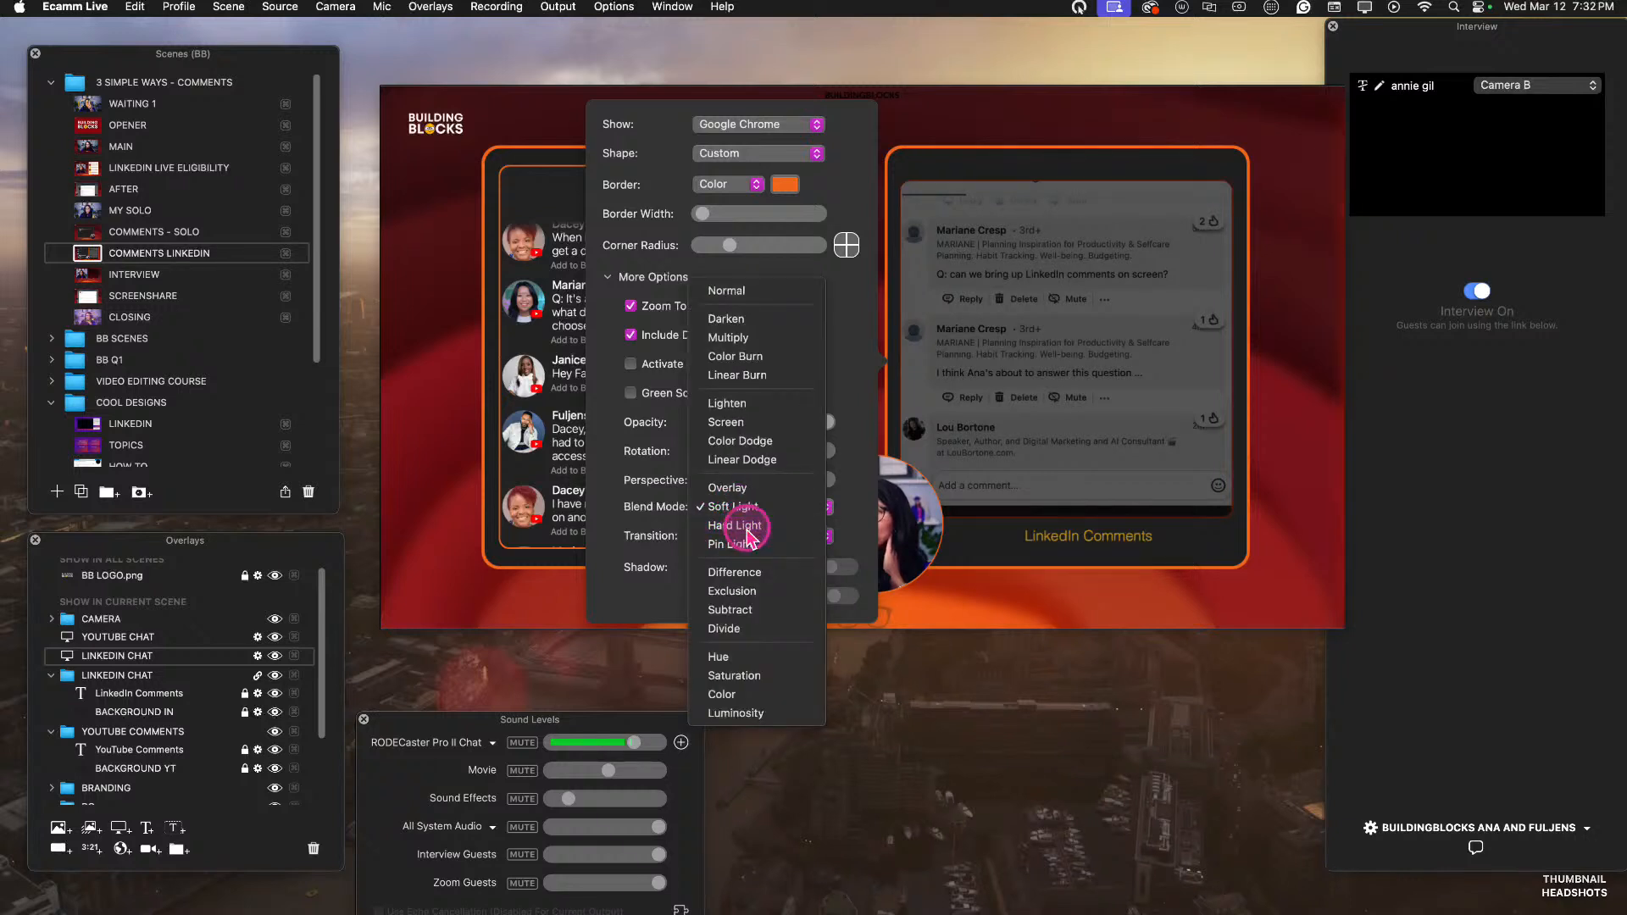
{"action": "left_click", "coordinate": [749, 527]}
{"action": "left_click", "coordinate": [747, 513]}
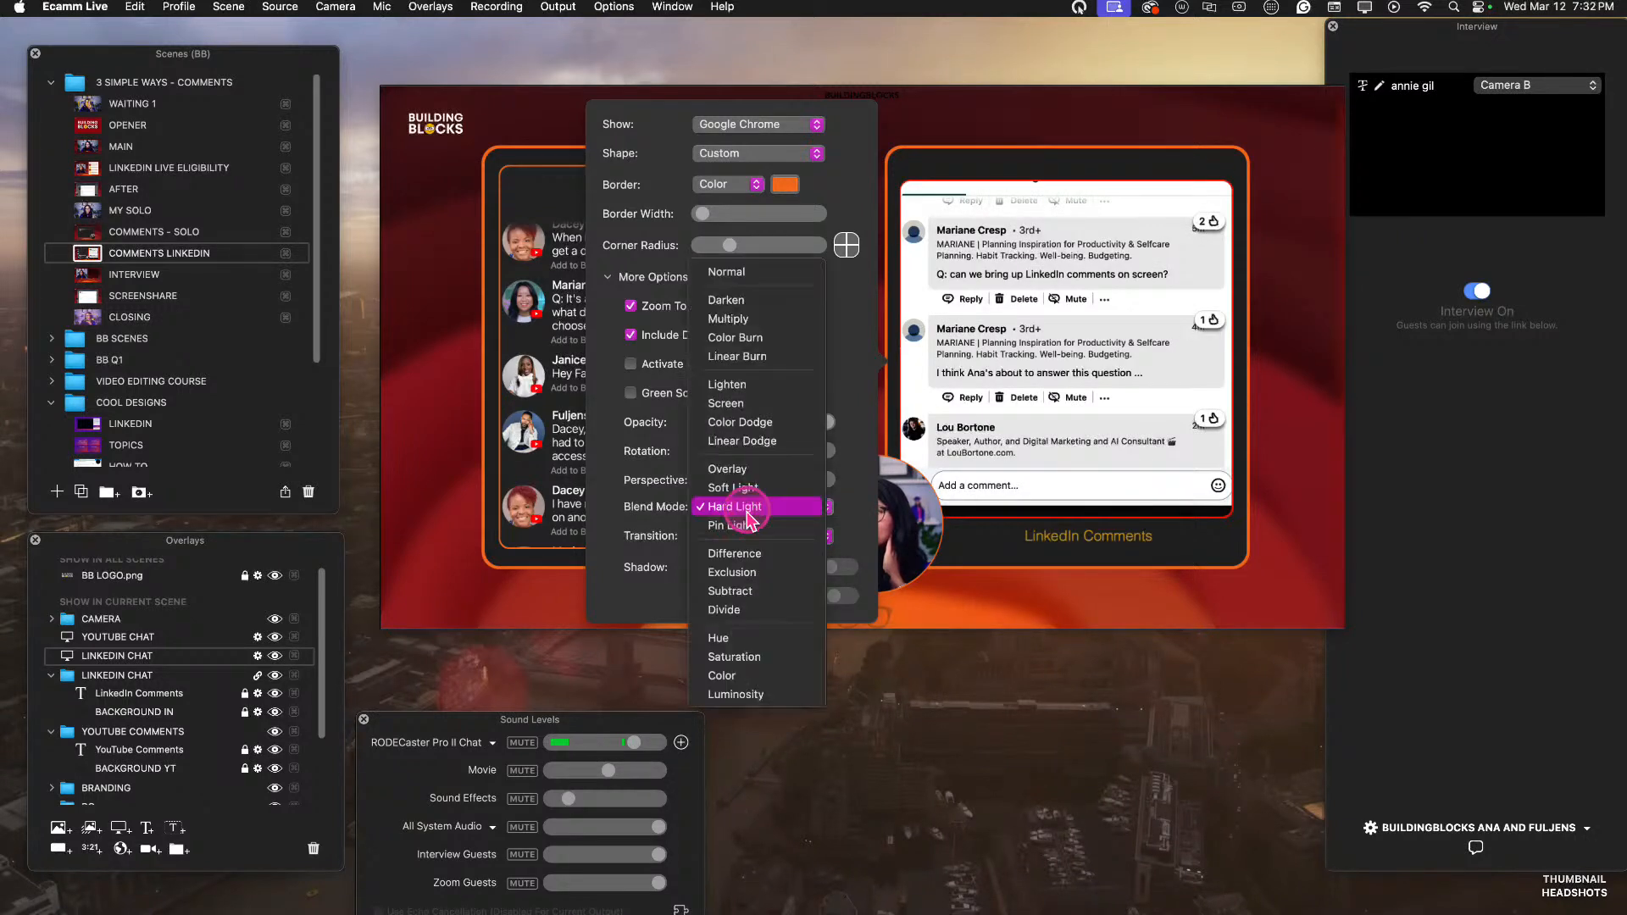
{"action": "left_click", "coordinate": [749, 536]}
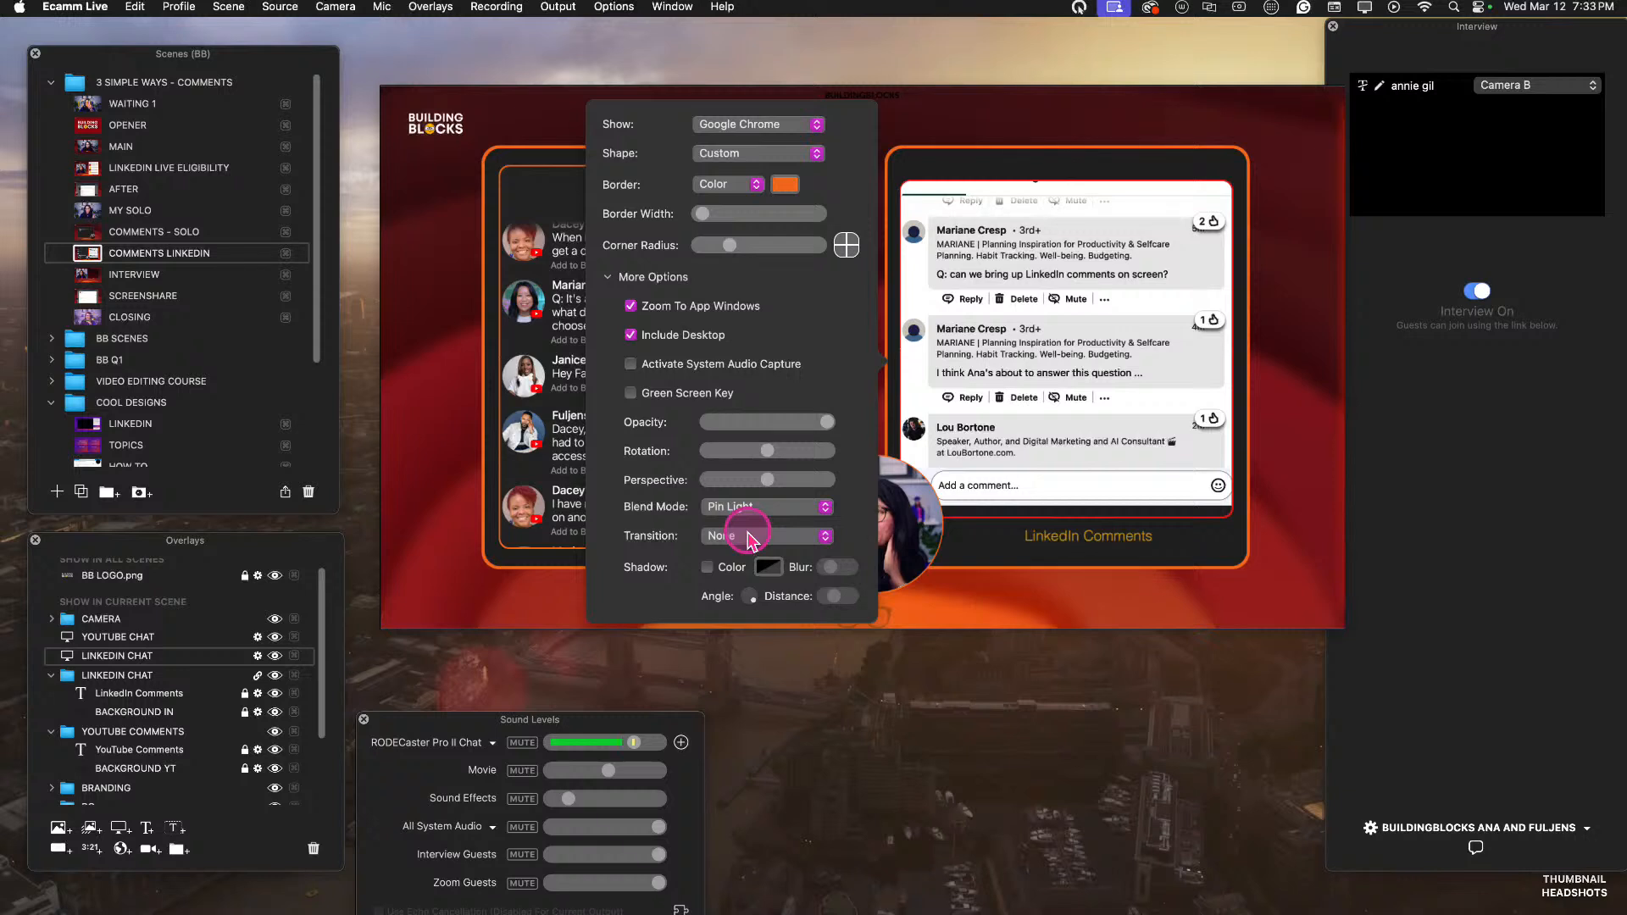
{"action": "left_click", "coordinate": [748, 508]}
{"action": "left_click", "coordinate": [747, 534]}
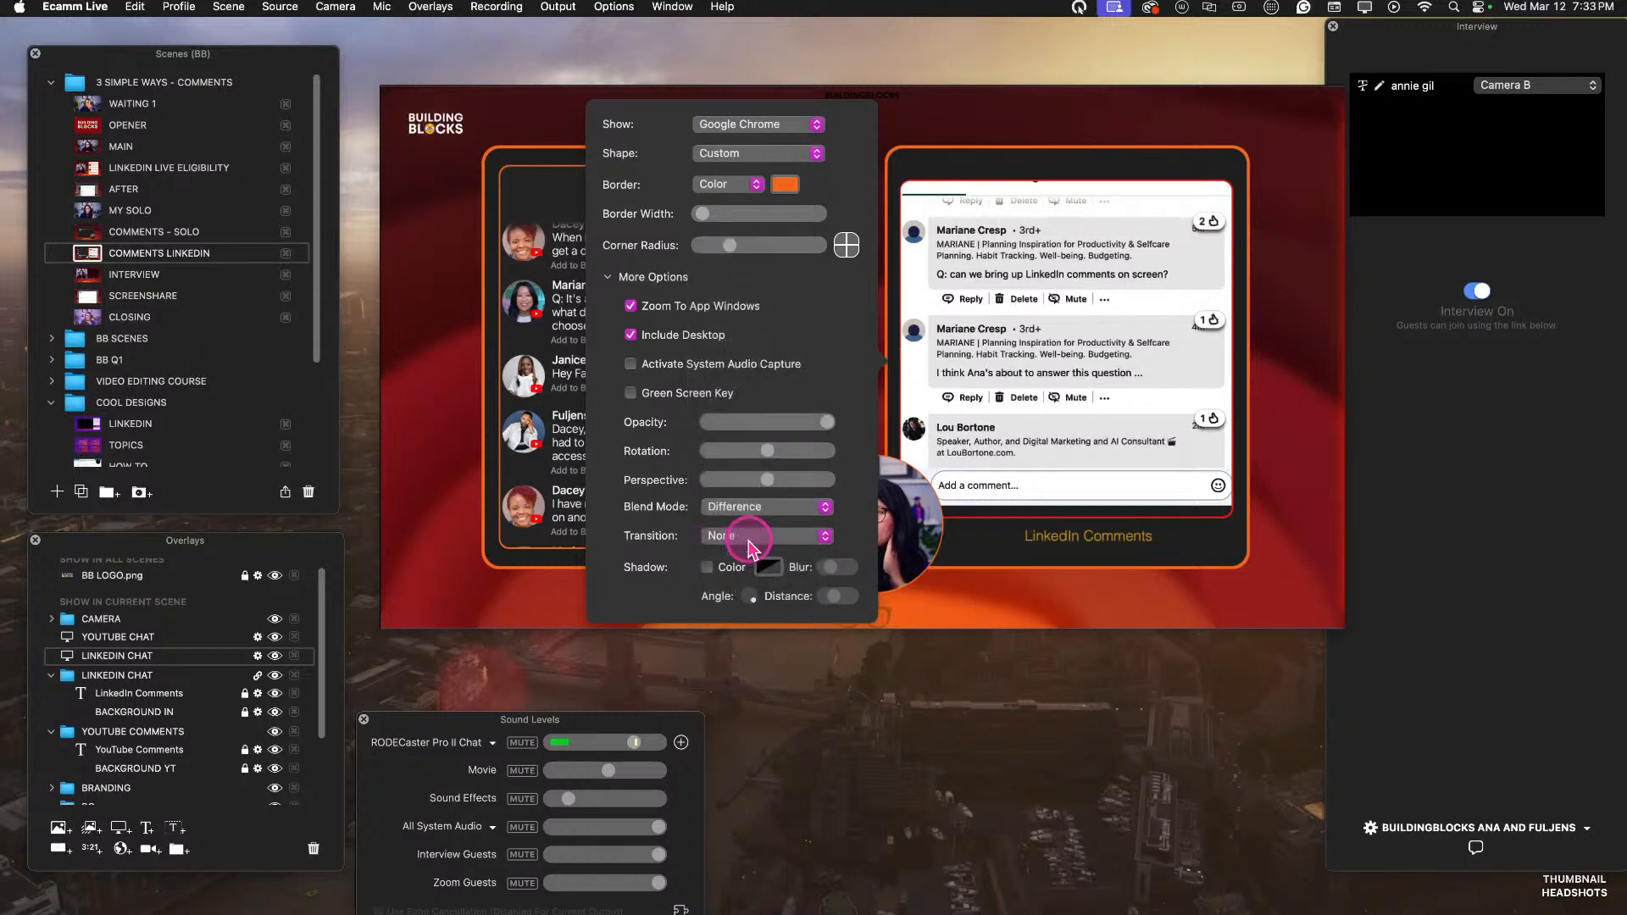
{"action": "left_click", "coordinate": [746, 510]}
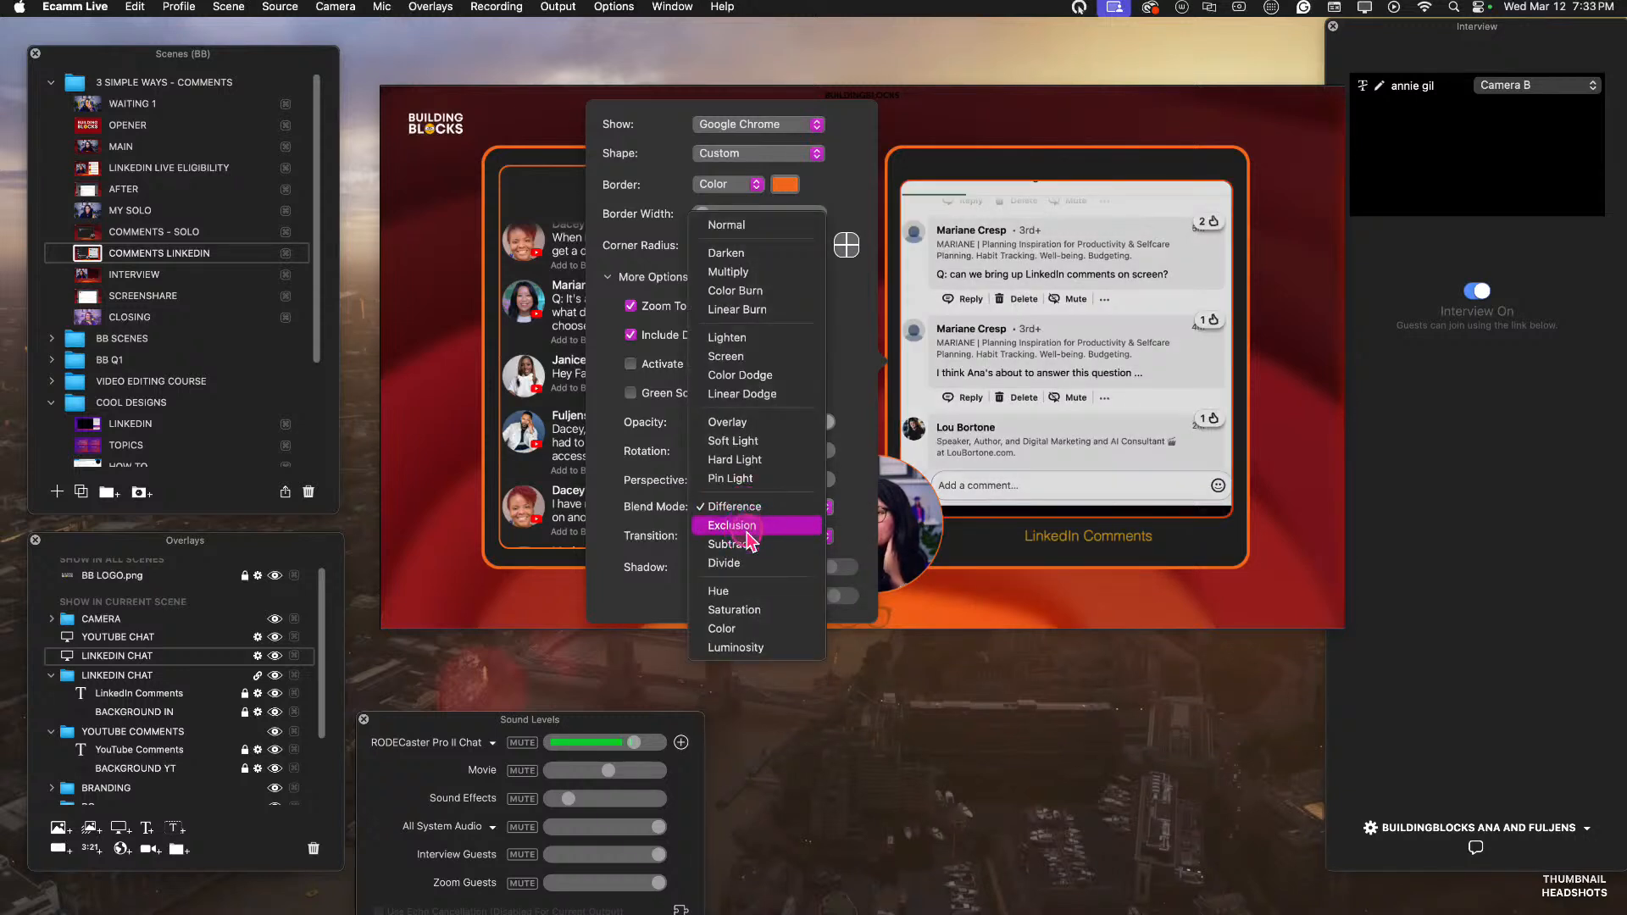
{"action": "left_click", "coordinate": [751, 527]}
{"action": "left_click", "coordinate": [745, 508]}
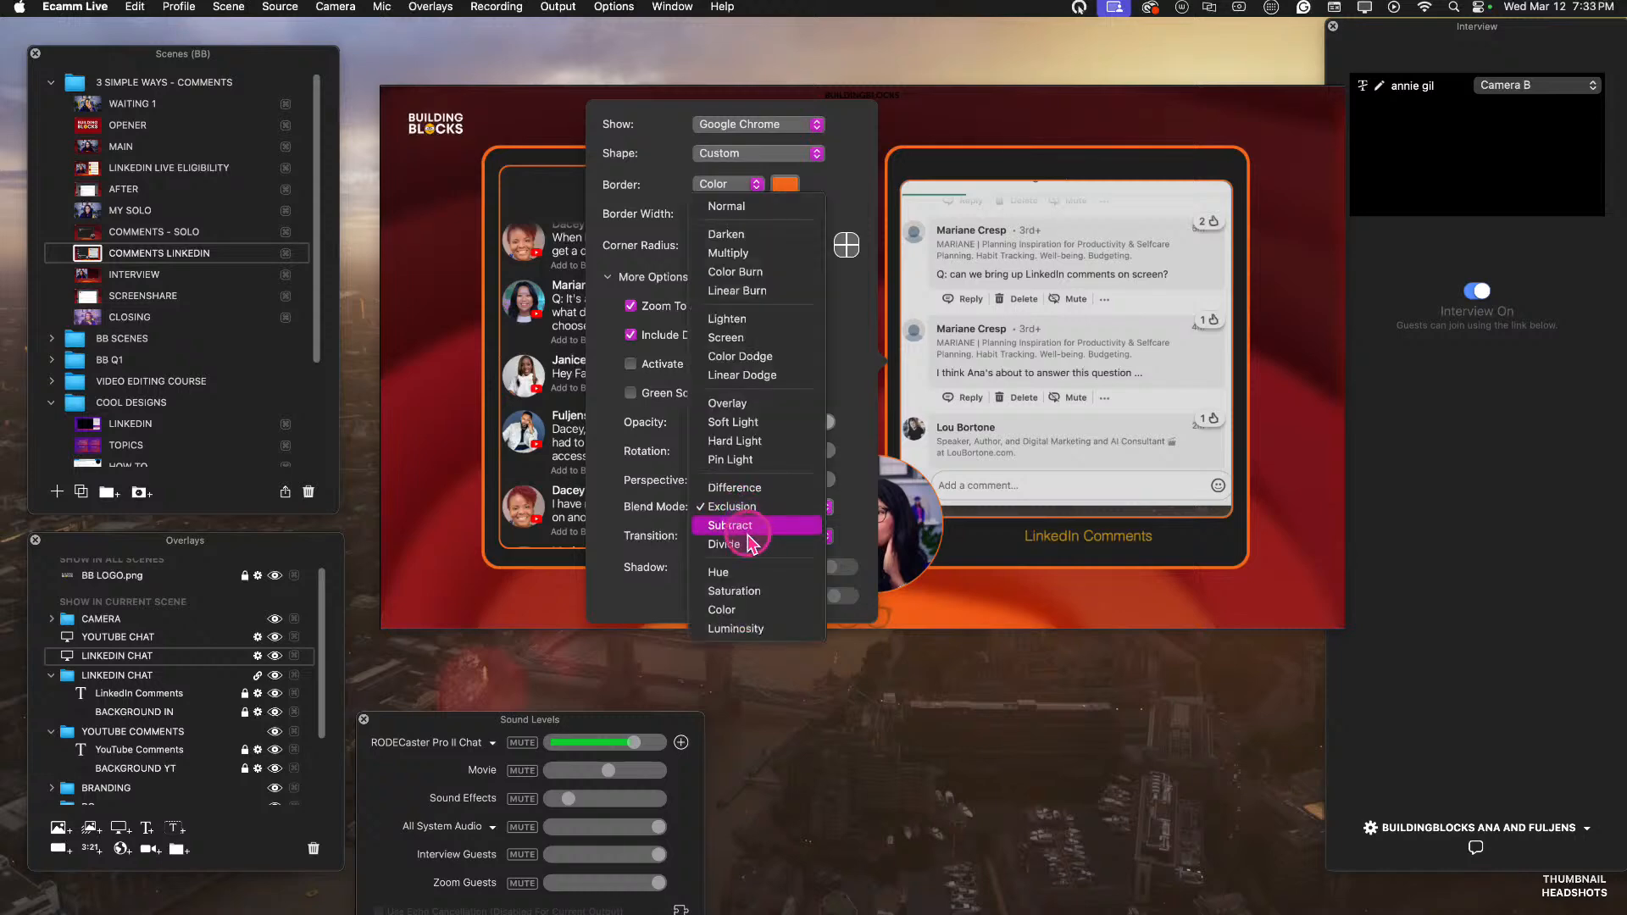
{"action": "left_click", "coordinate": [745, 537]}
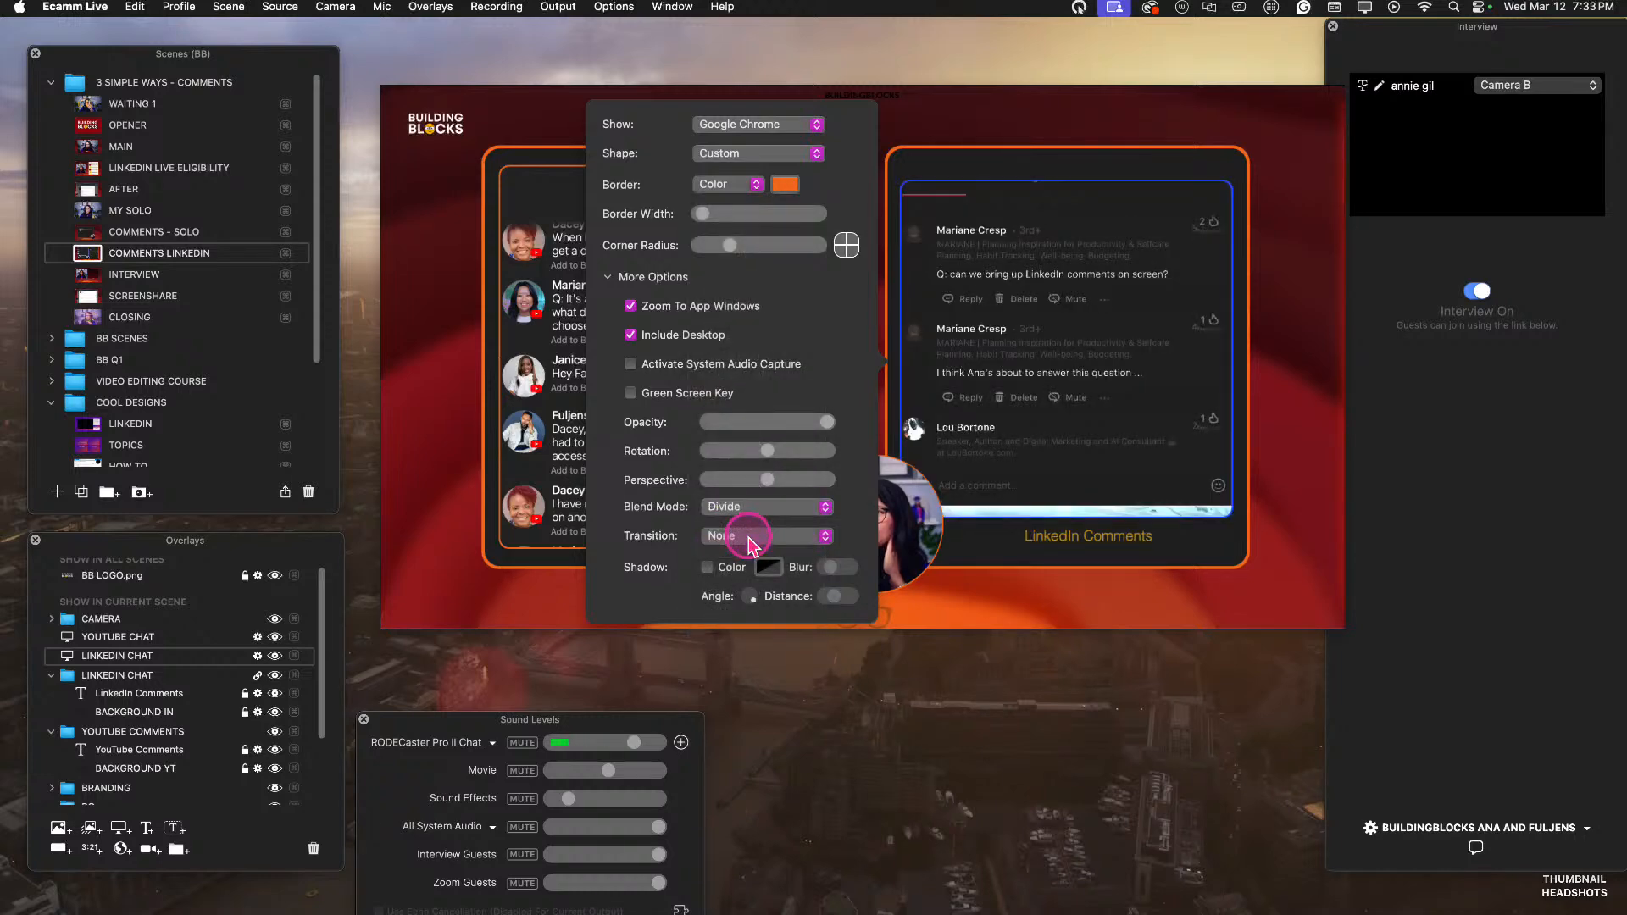
{"action": "left_click", "coordinate": [1028, 566]}
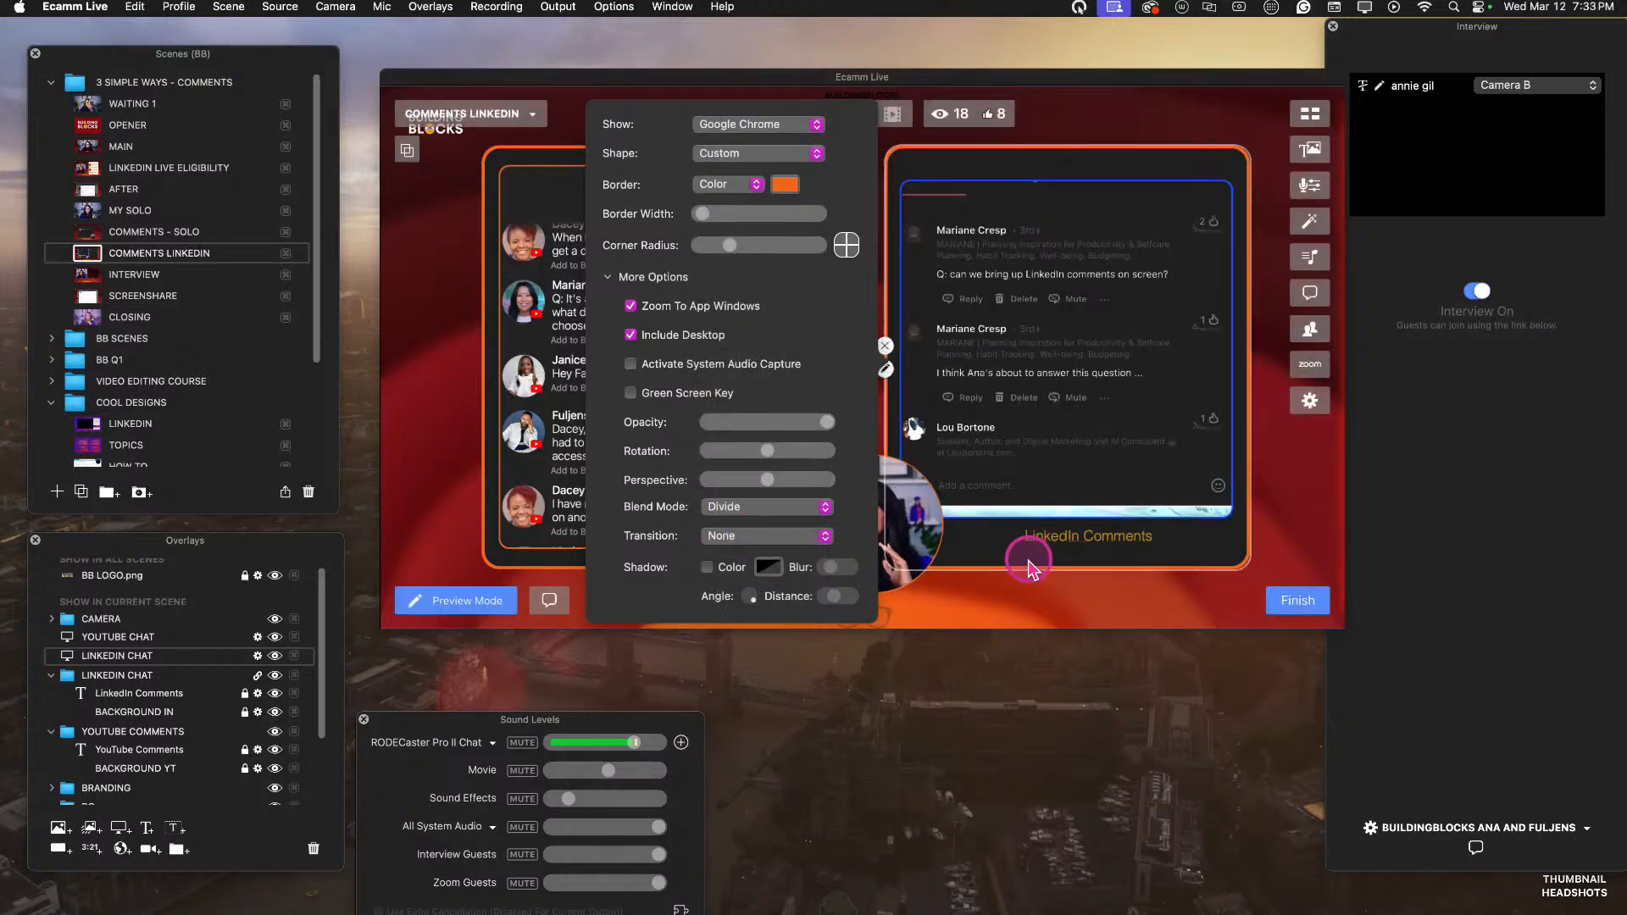
{"action": "left_click", "coordinate": [1028, 566]}
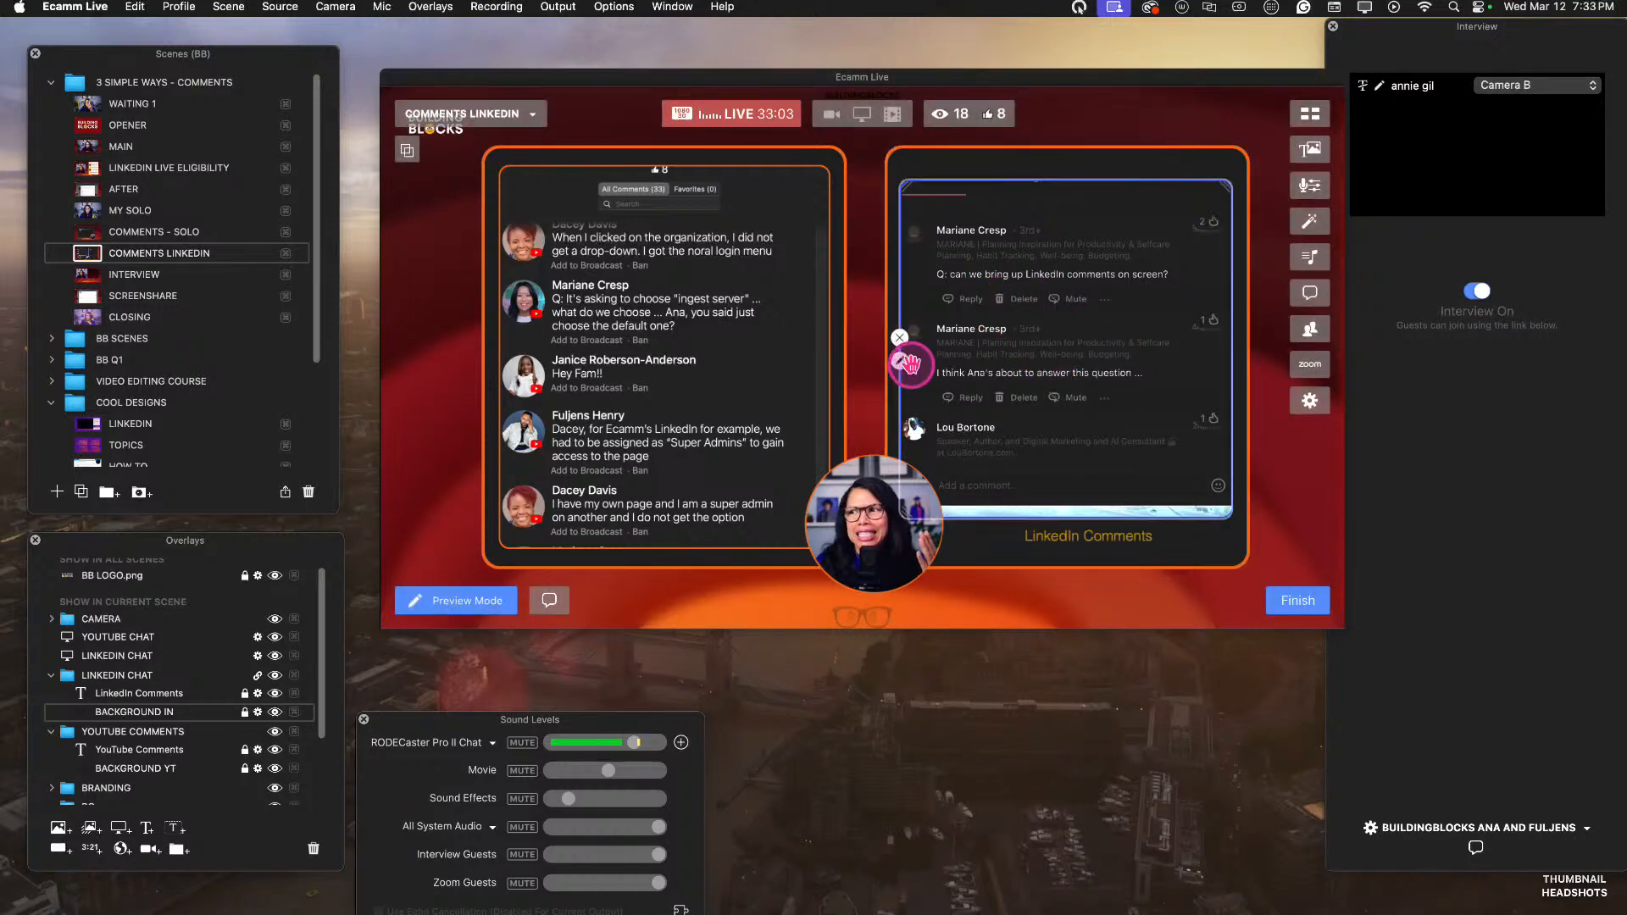
Reopen the LINKEDIN CHAT screen share's settings and try the Hue, Saturation and Color blend modes.
{"action": "left_click", "coordinate": [900, 361]}
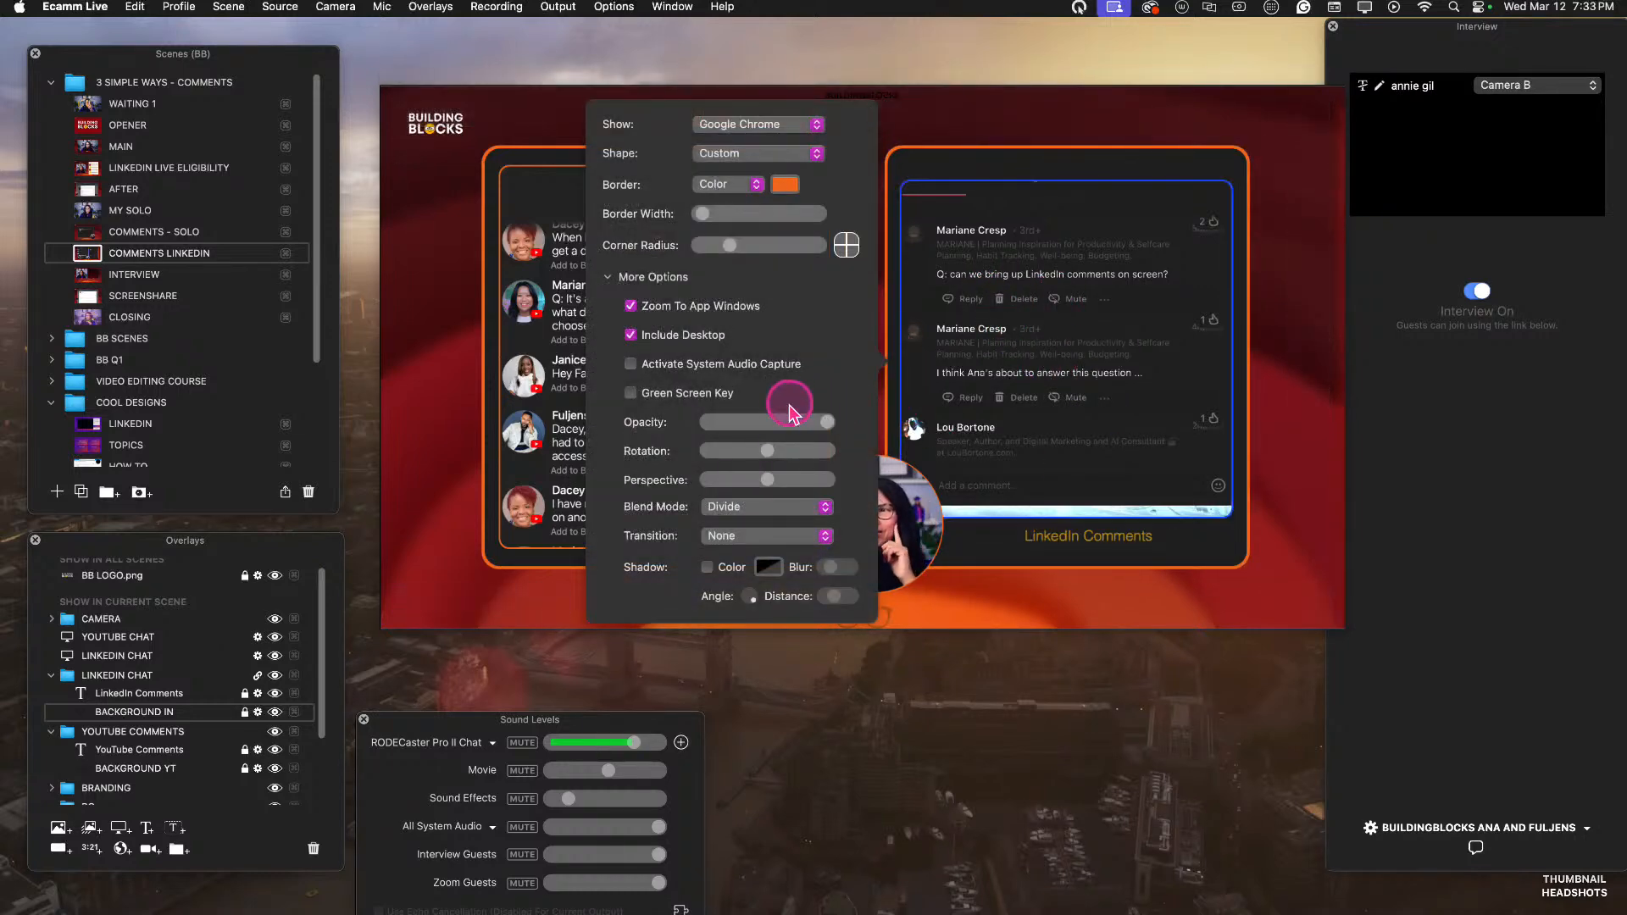
{"action": "left_click", "coordinate": [756, 507]}
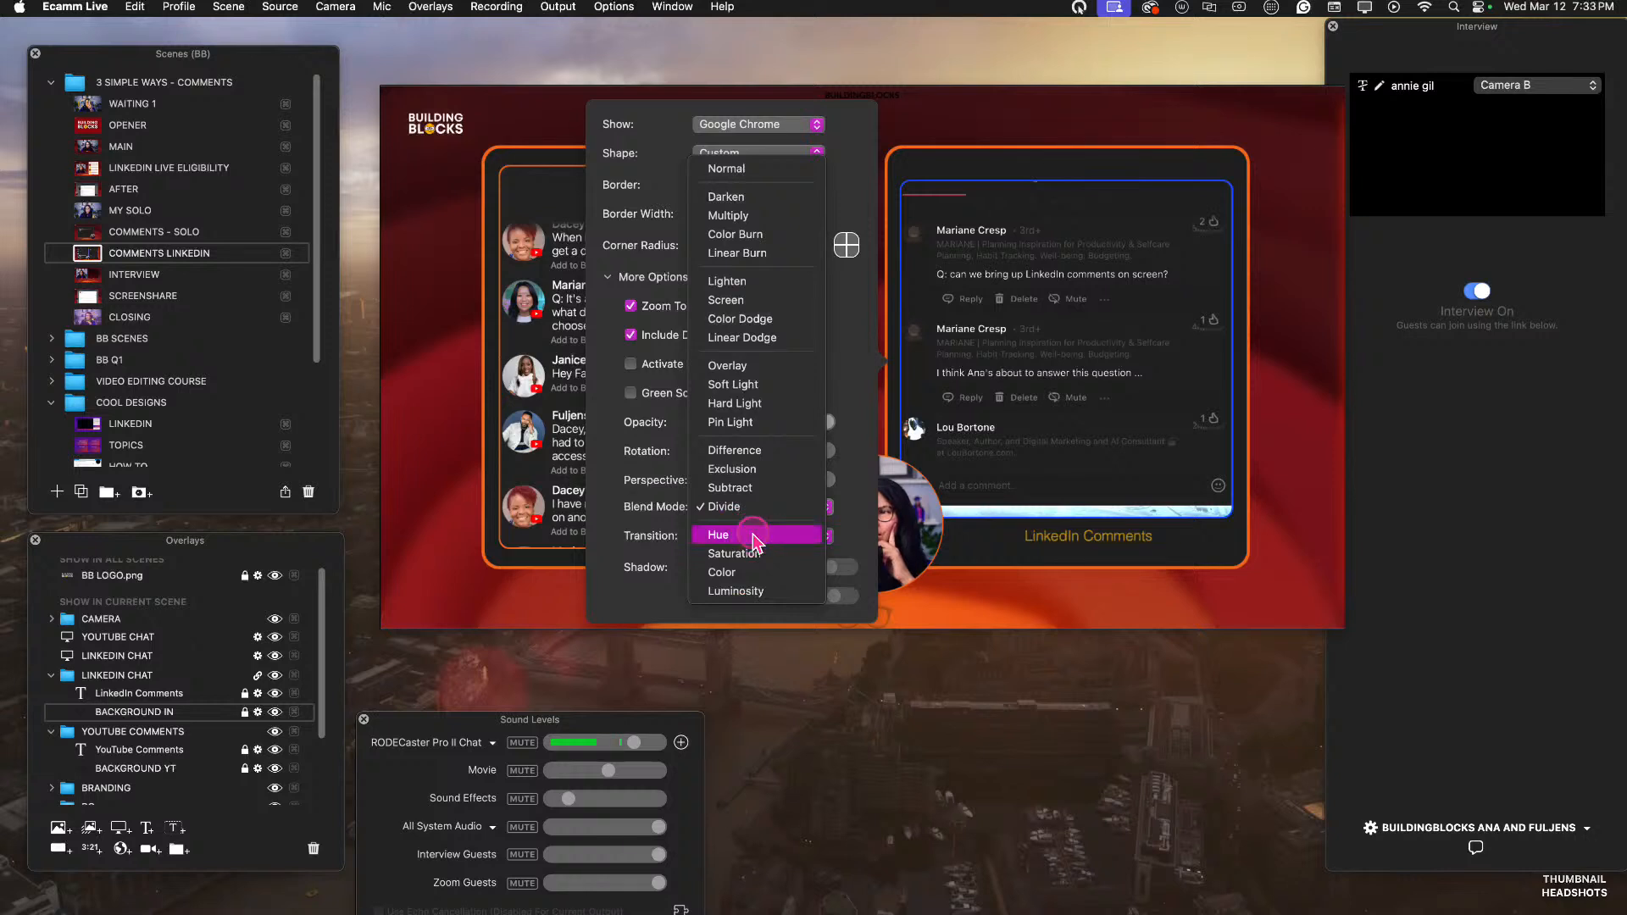
{"action": "left_click", "coordinate": [757, 534]}
{"action": "left_click", "coordinate": [755, 507]}
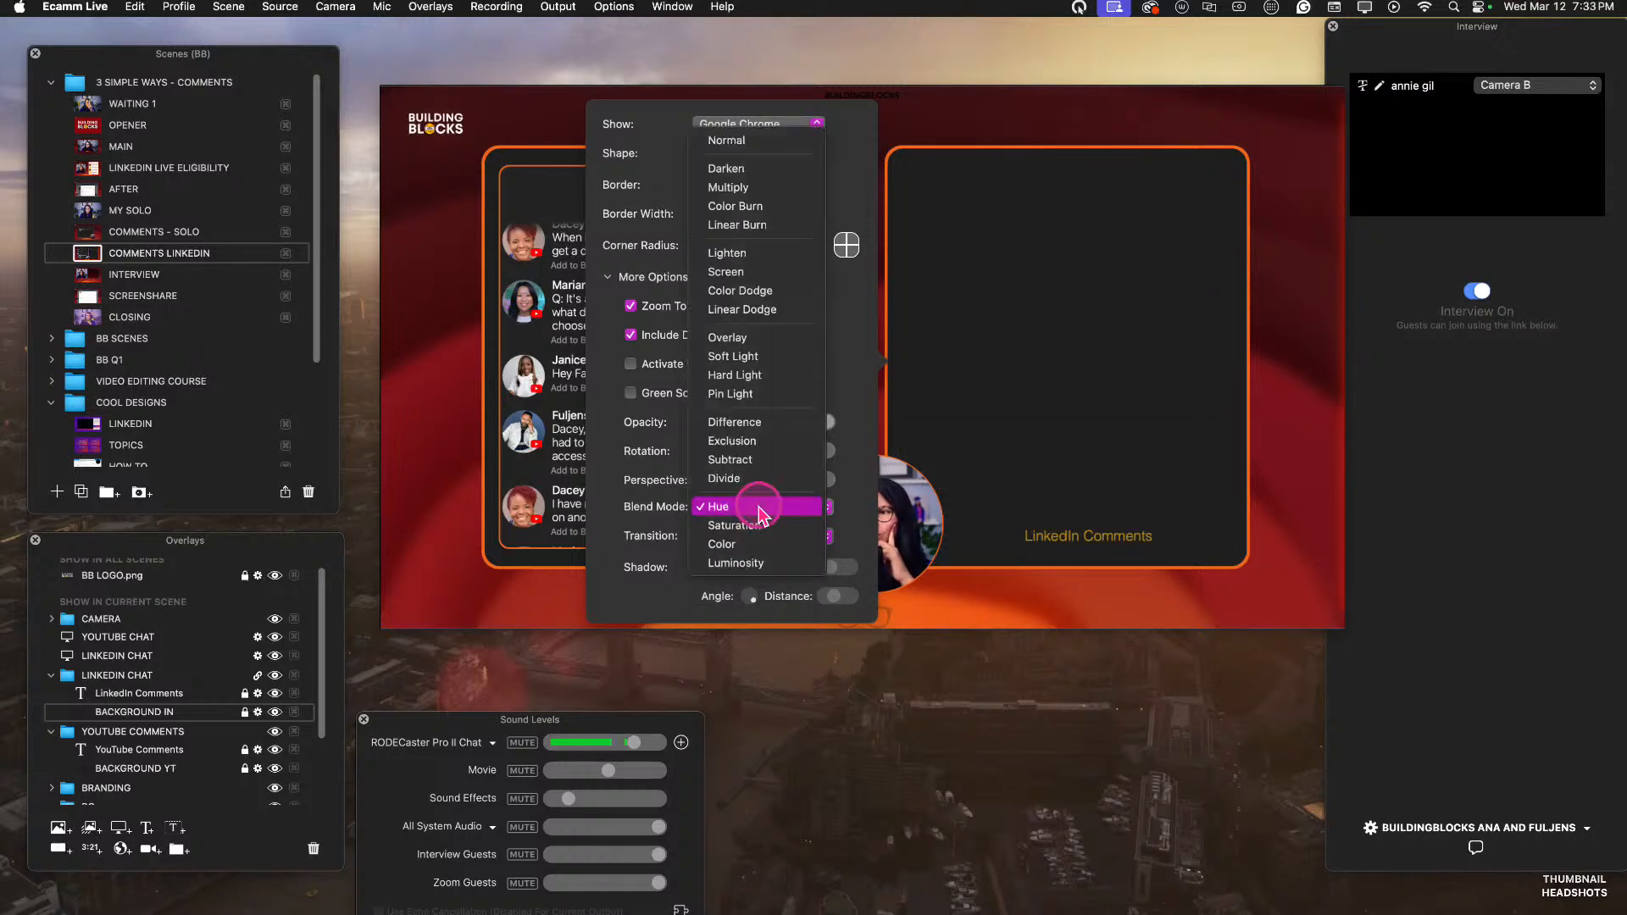
{"action": "left_click", "coordinate": [760, 531]}
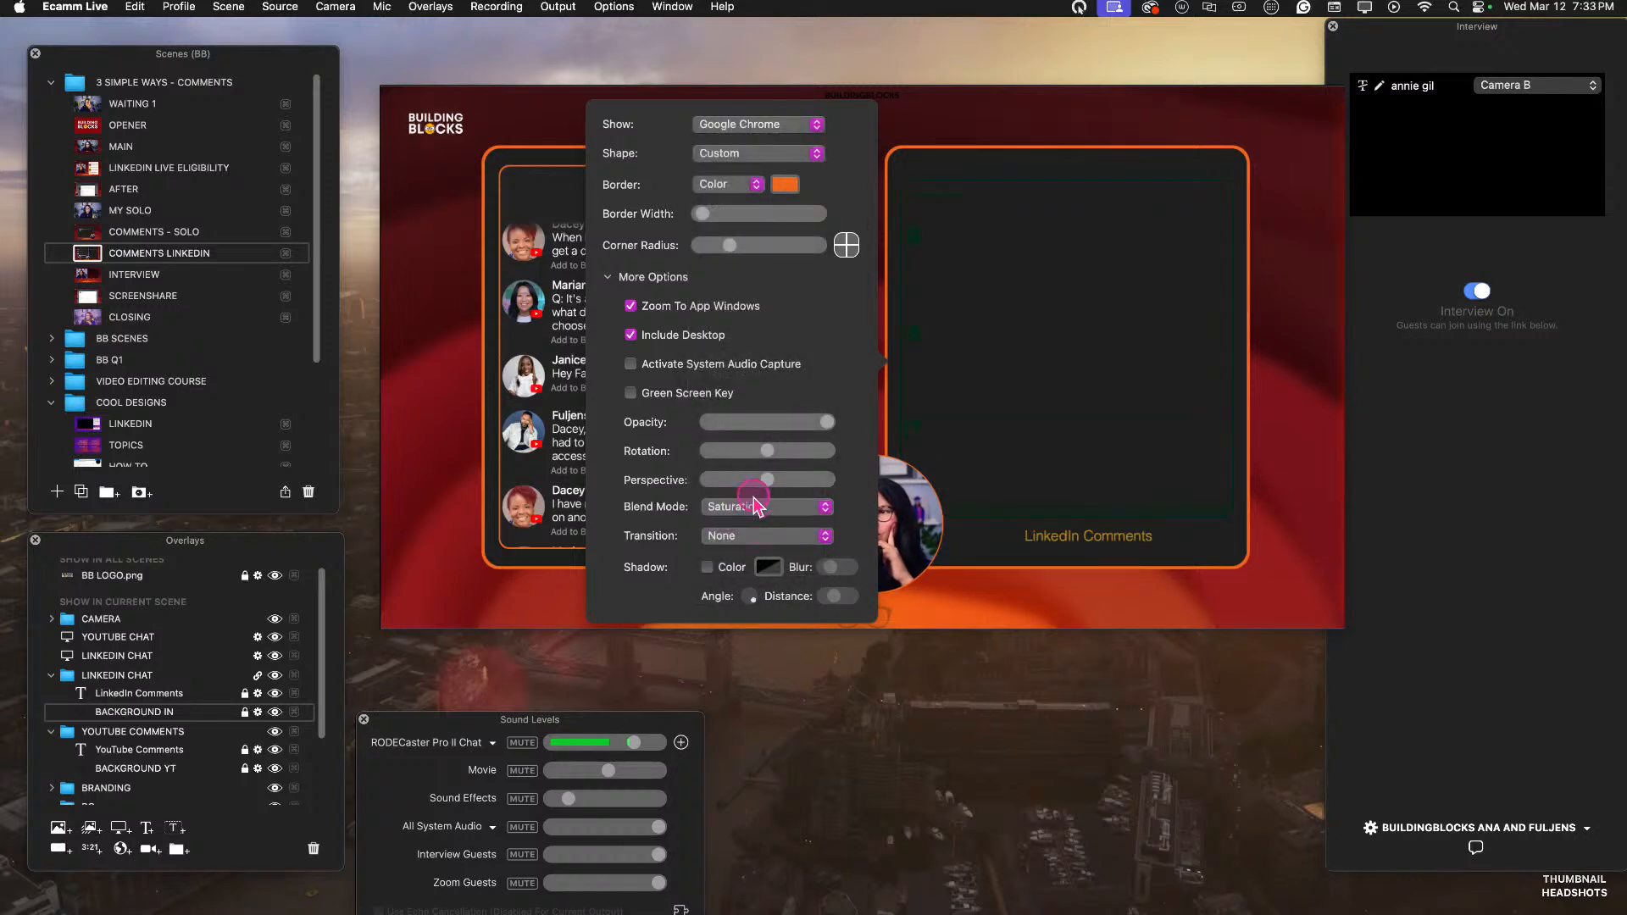
{"action": "left_click", "coordinate": [757, 508]}
{"action": "left_click", "coordinate": [757, 525]}
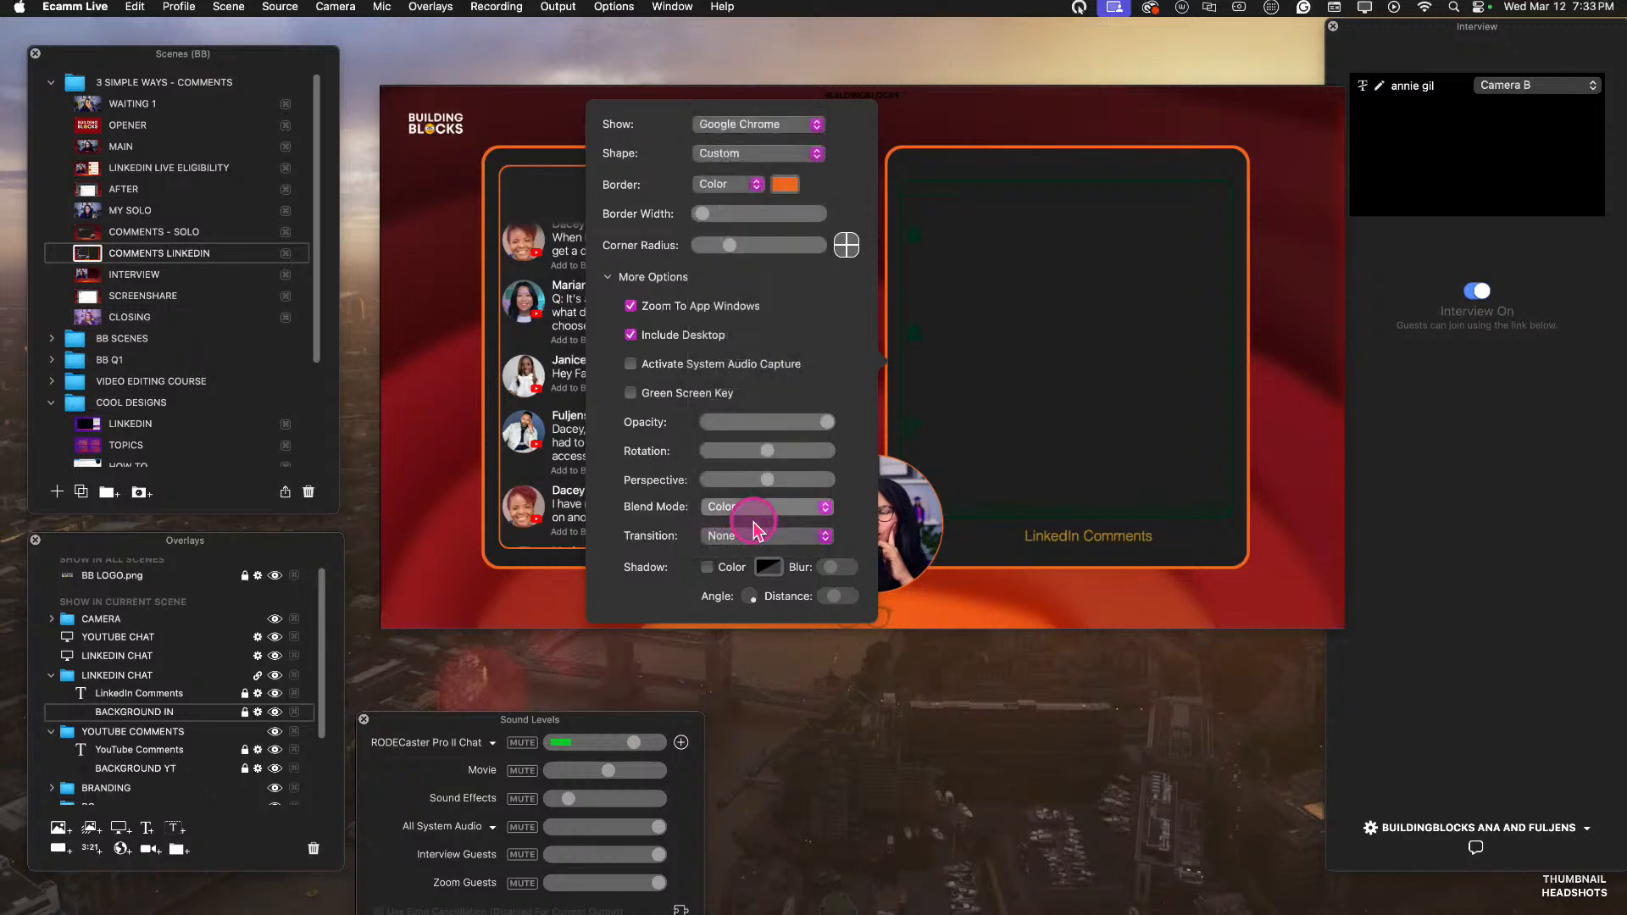
Set the LINKEDIN CHAT screen share's blend mode to Normal and close its settings.
{"action": "left_click", "coordinate": [757, 509]}
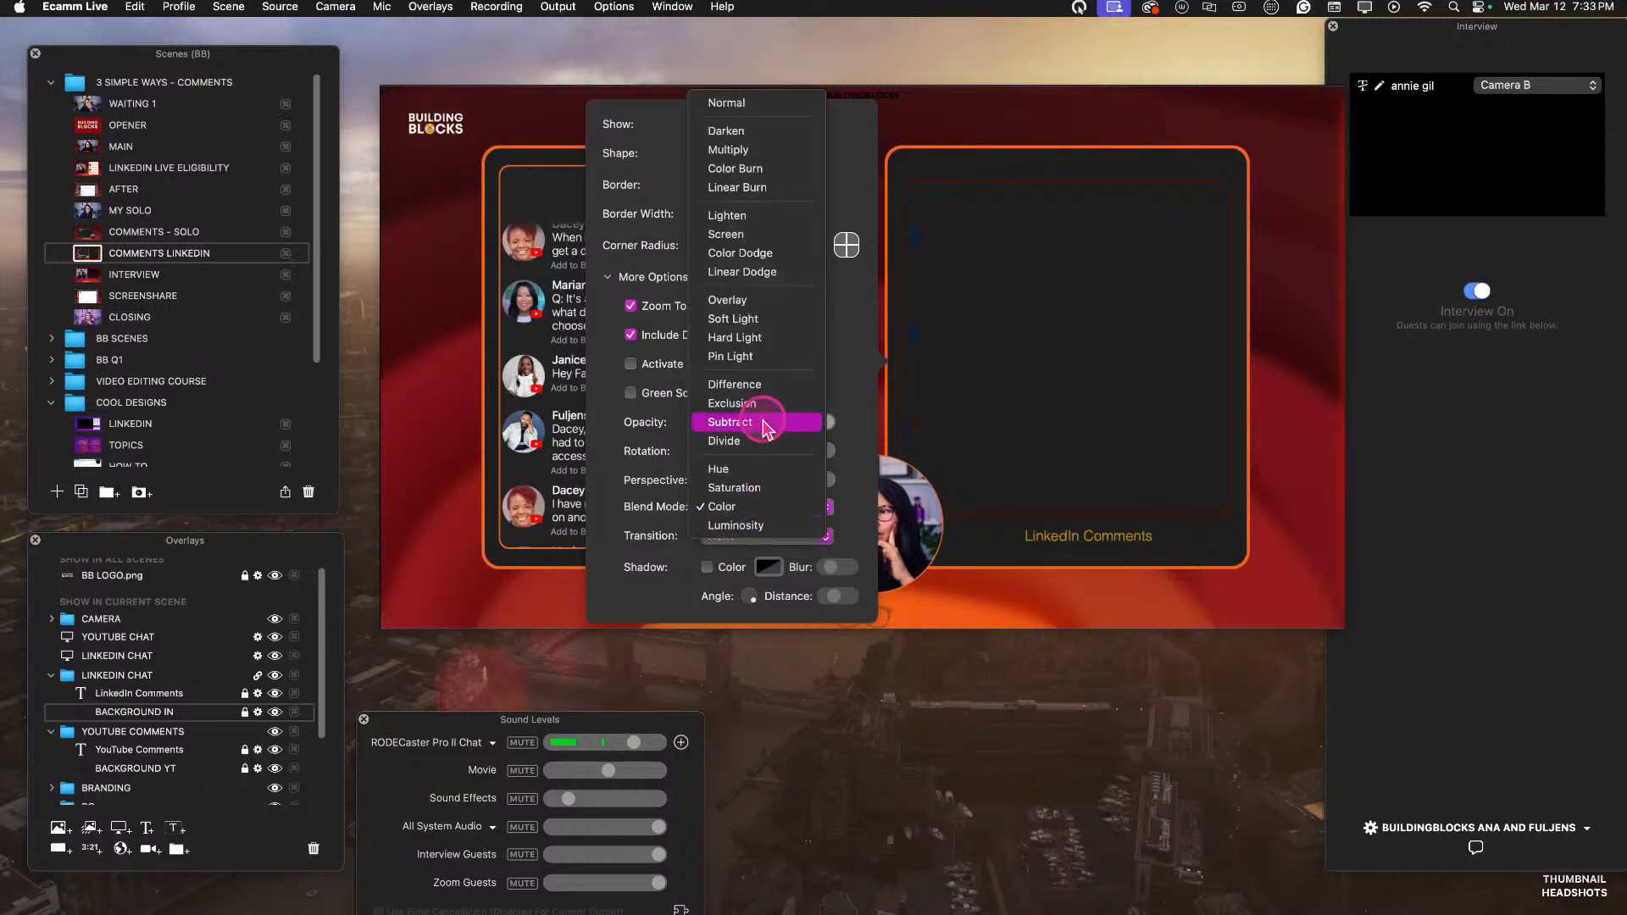
{"action": "left_click", "coordinate": [757, 102]}
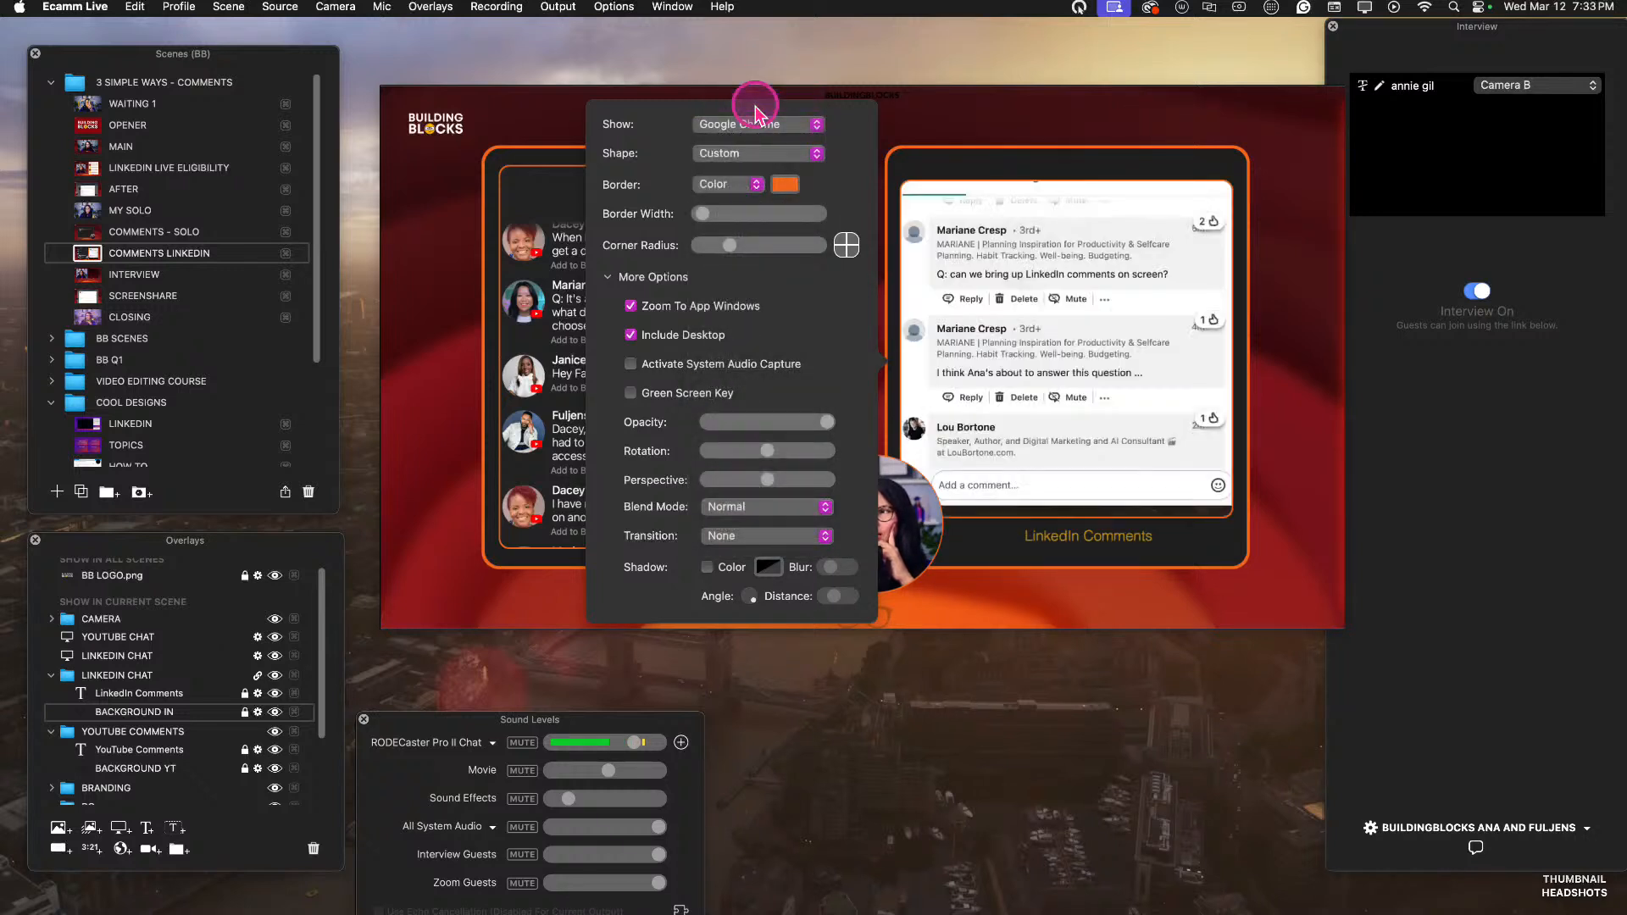
{"action": "left_click", "coordinate": [1137, 171]}
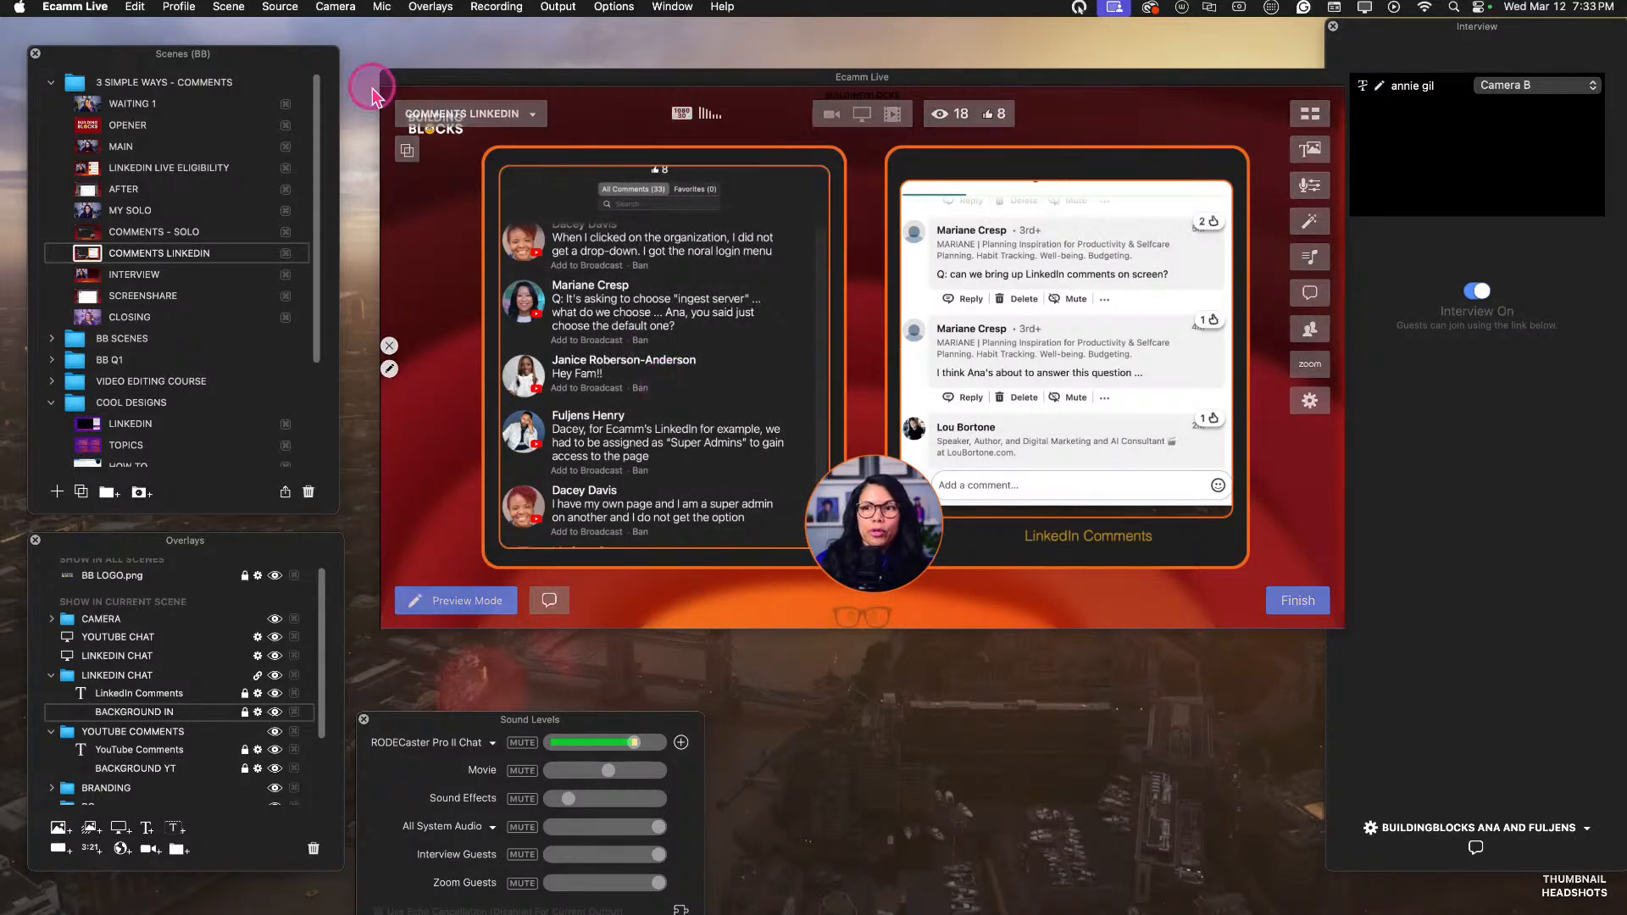
Switch through the MAIN and COMMENTS - SOLO scenes, then return to the COMMENTS LINKEDIN scene.
{"action": "left_click", "coordinate": [90, 151]}
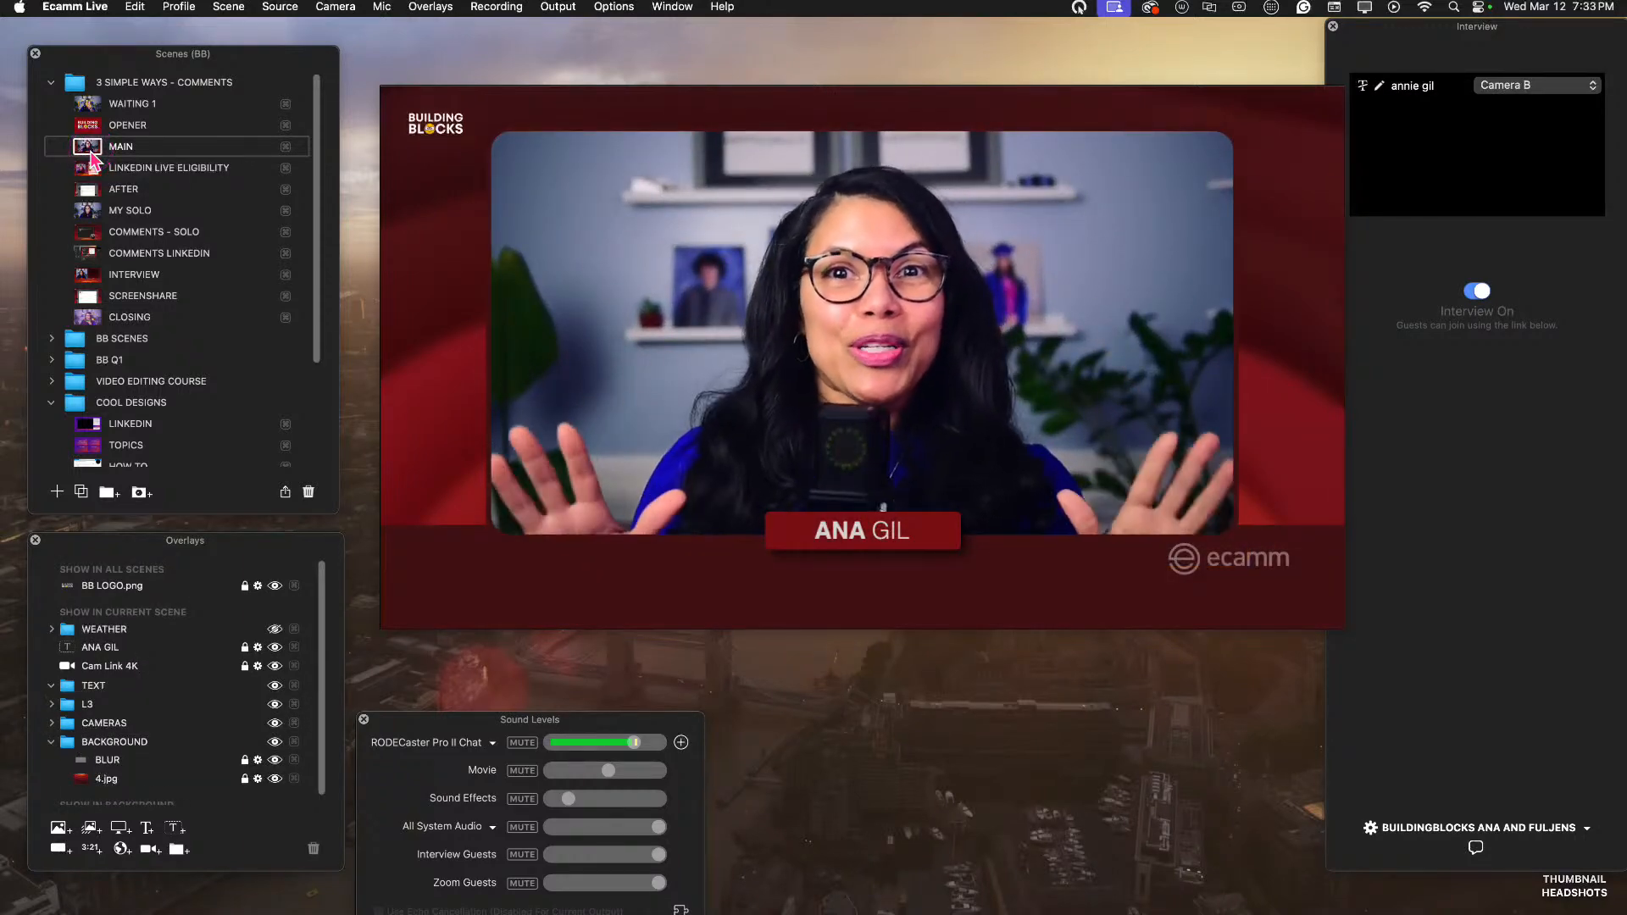
{"action": "left_click", "coordinate": [86, 229]}
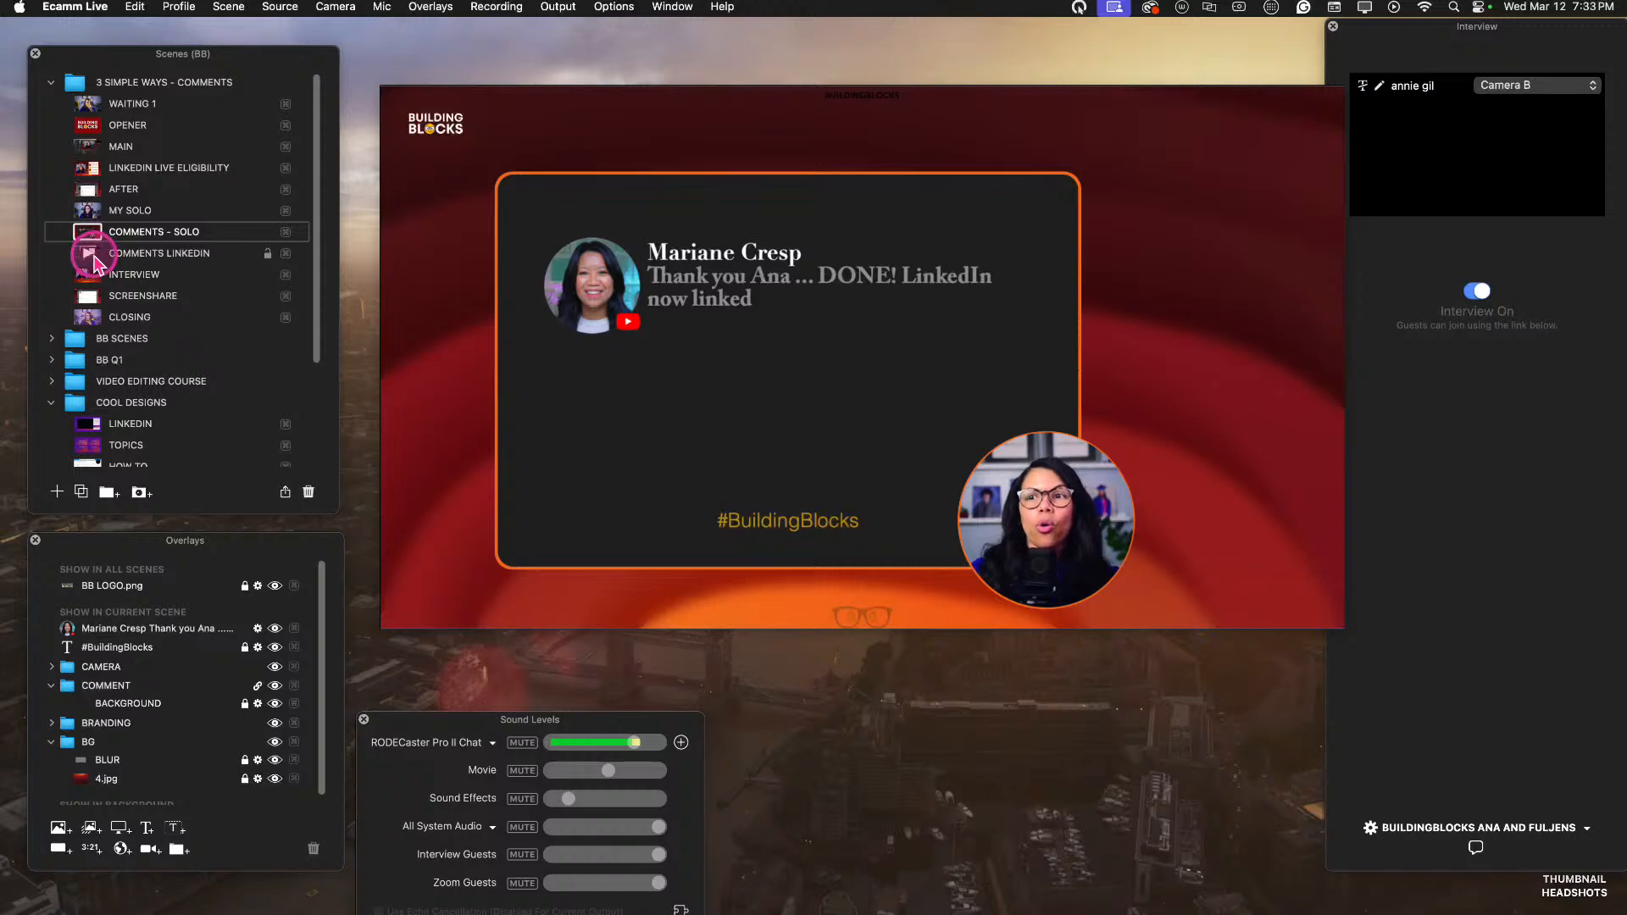
{"action": "left_click", "coordinate": [92, 253]}
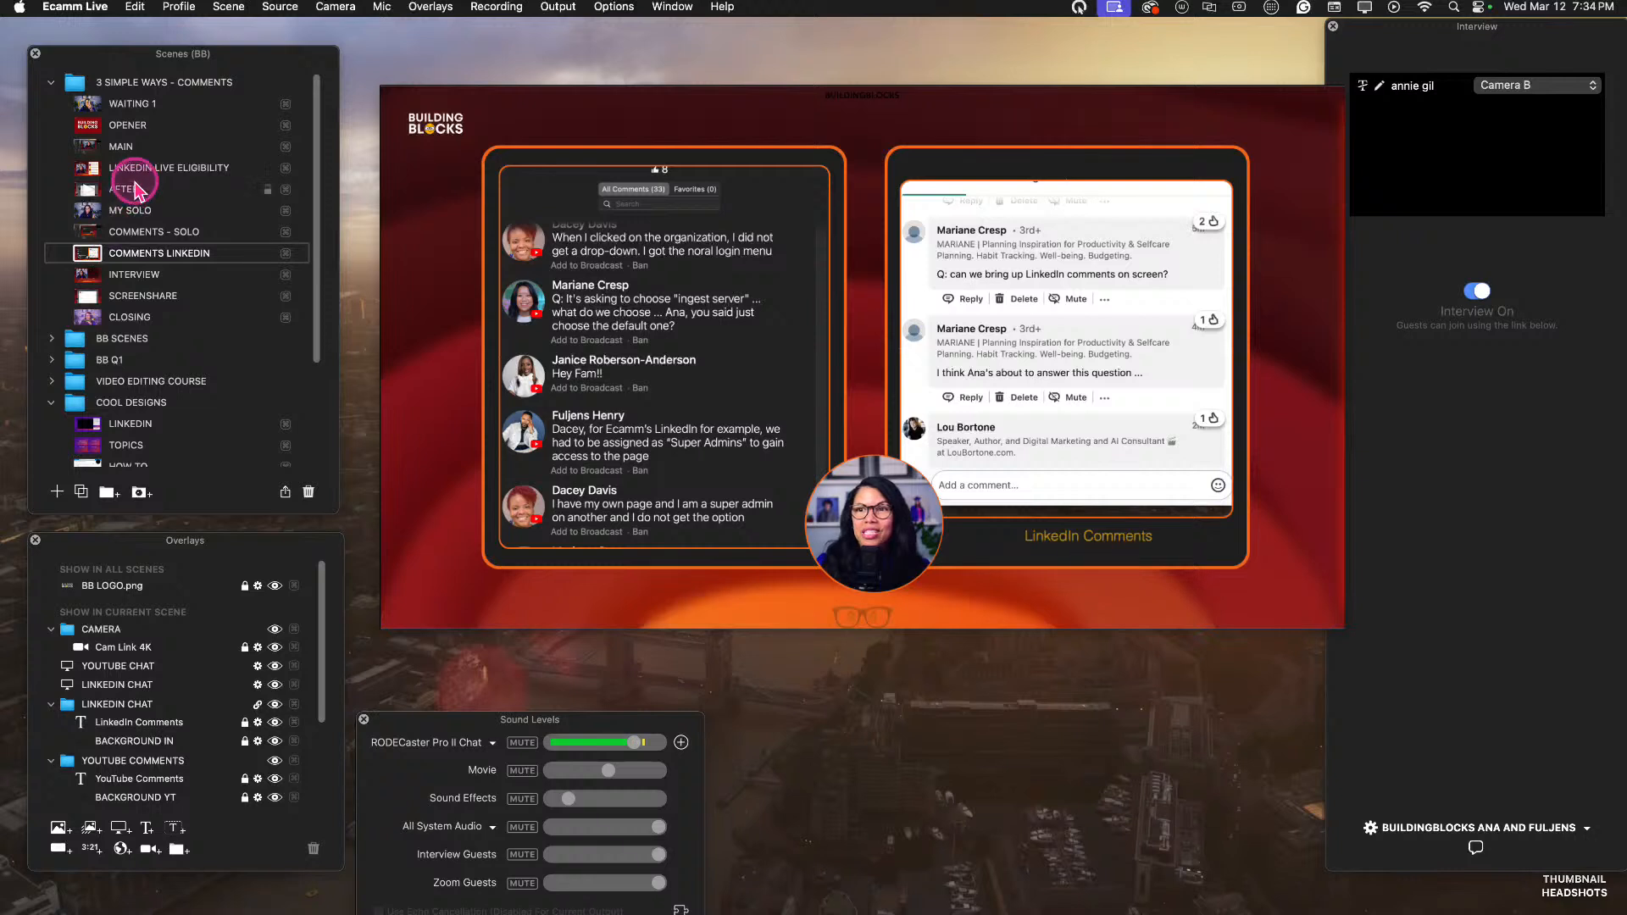
{"action": "mouse_move", "coordinate": [434, 248]}
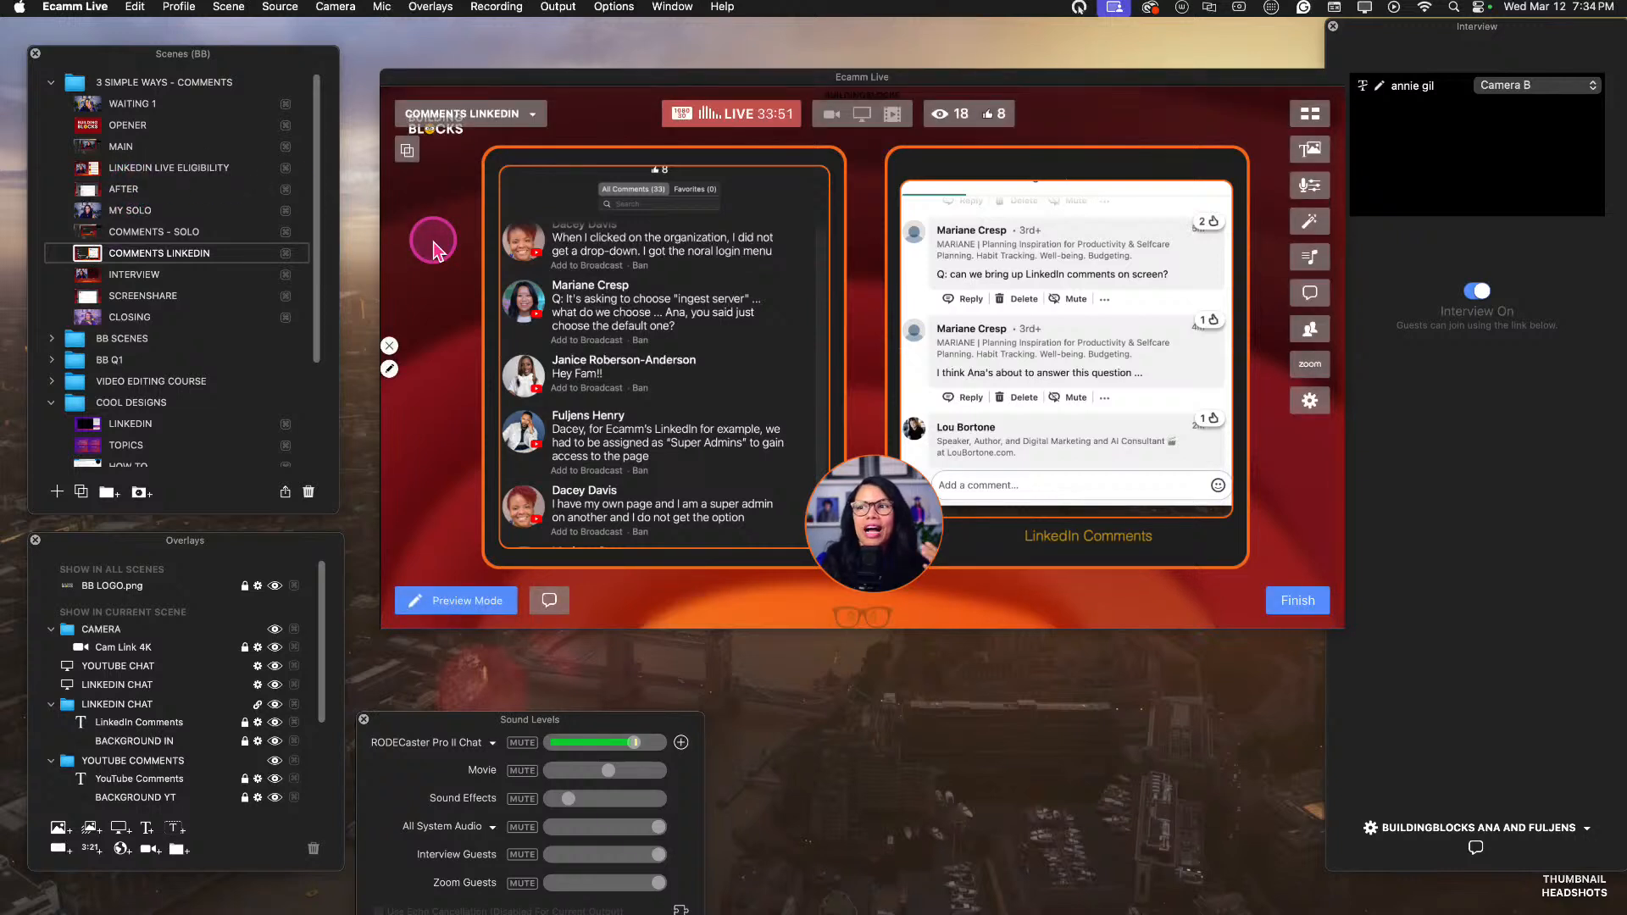
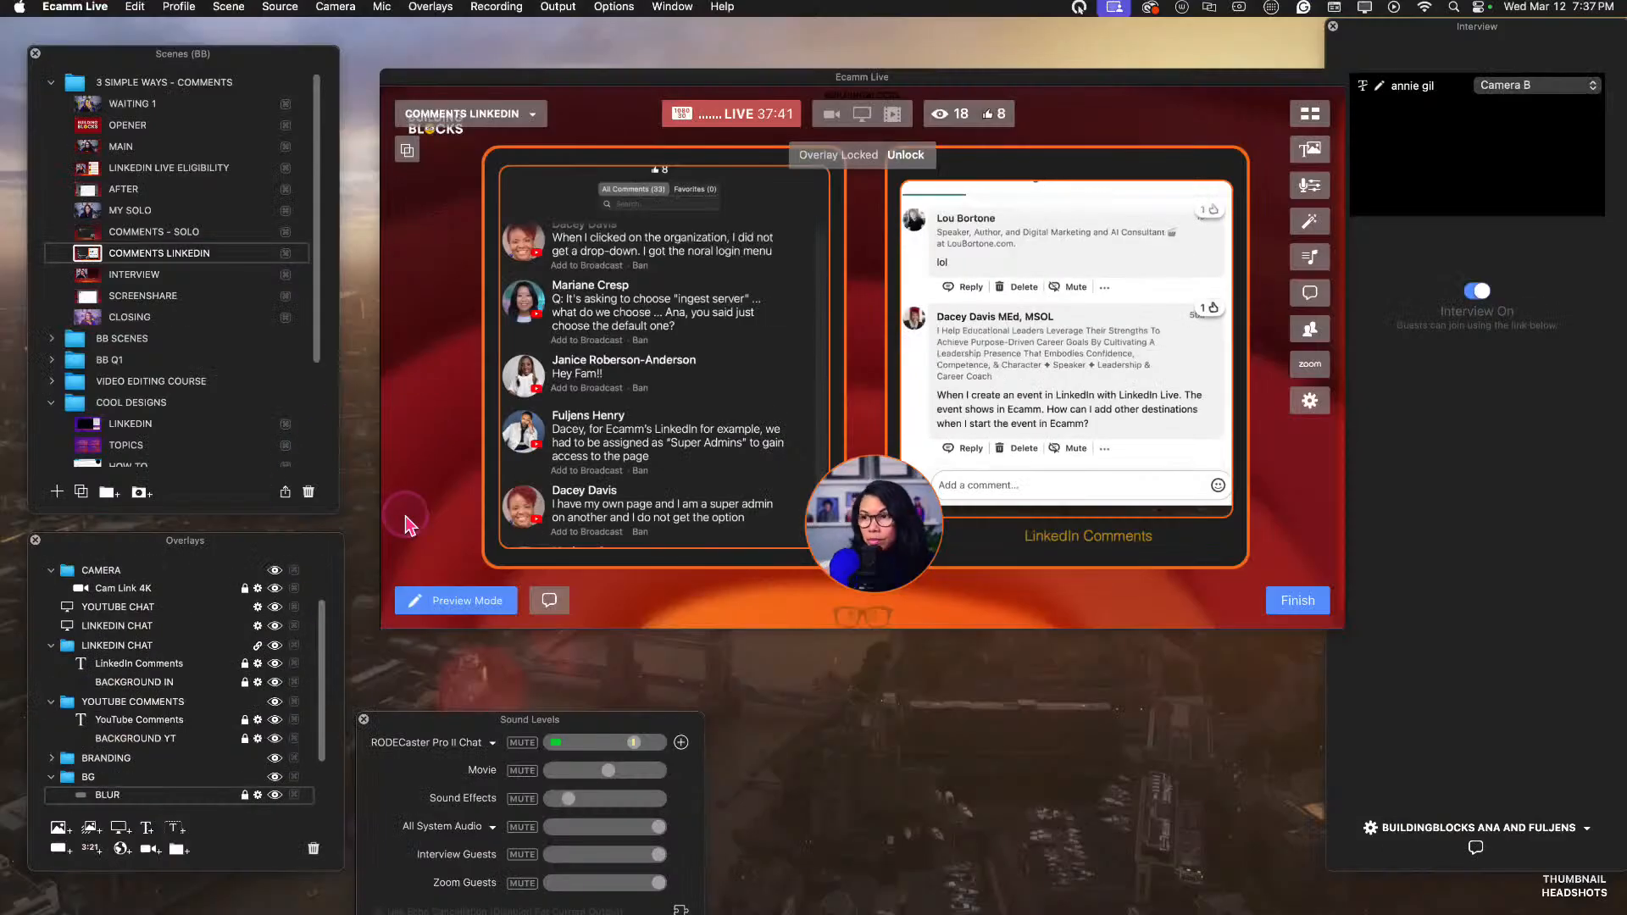
Examine the connected destinations and the platforms offered for a new streaming destination, cancelling without adding one and closing the preferences.
{"action": "left_click", "coordinate": [1311, 401]}
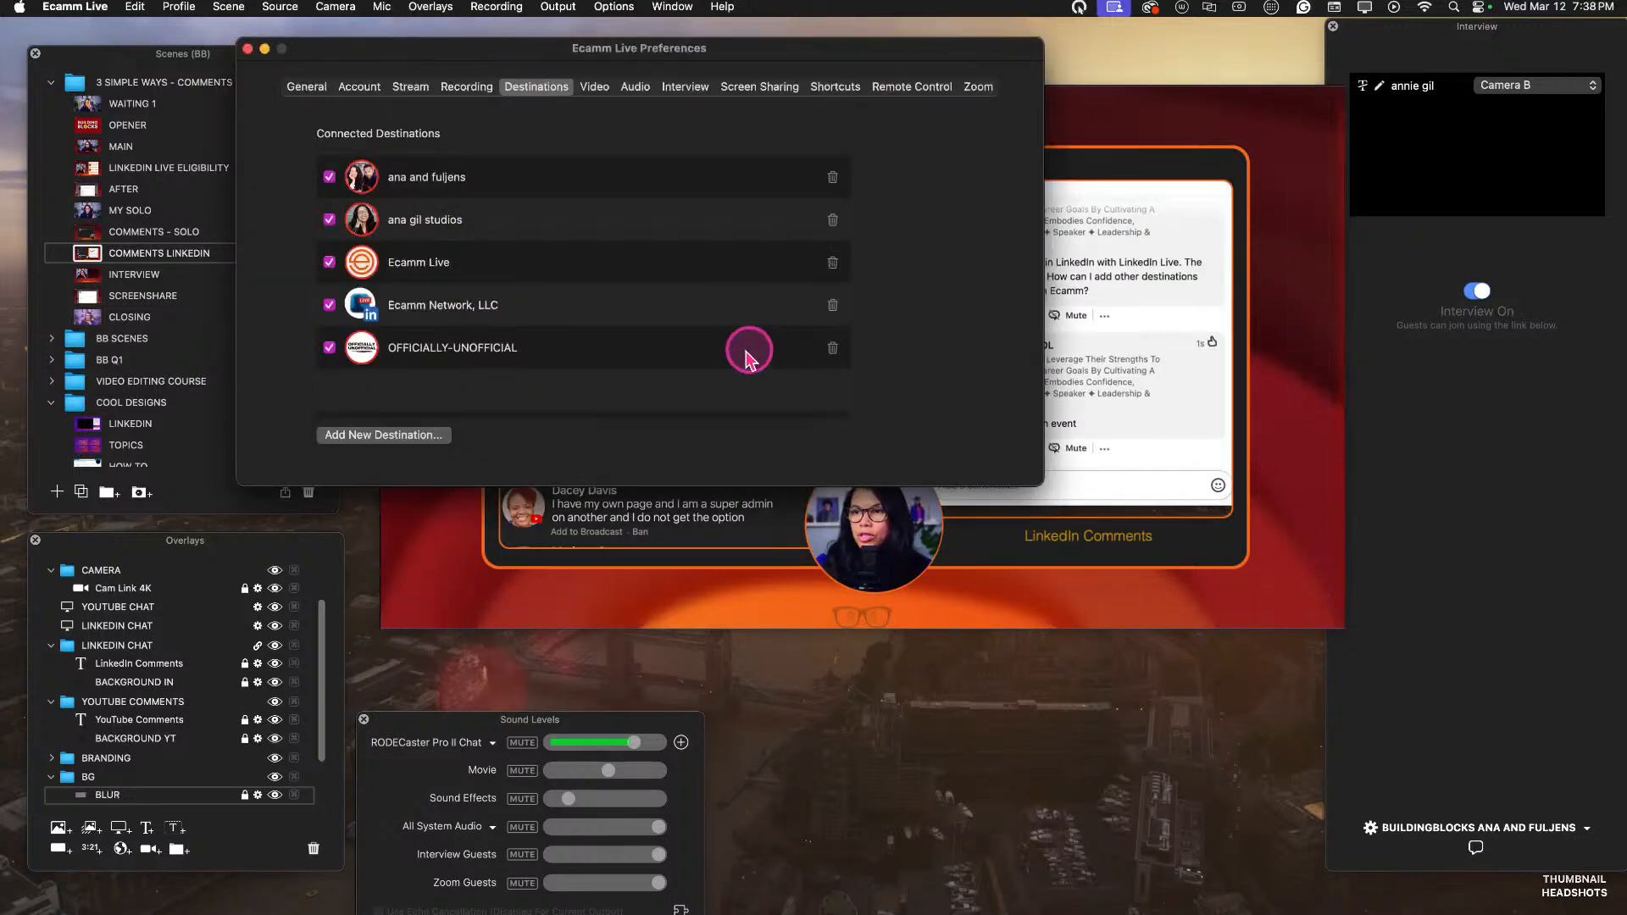
{"action": "left_click", "coordinate": [402, 436]}
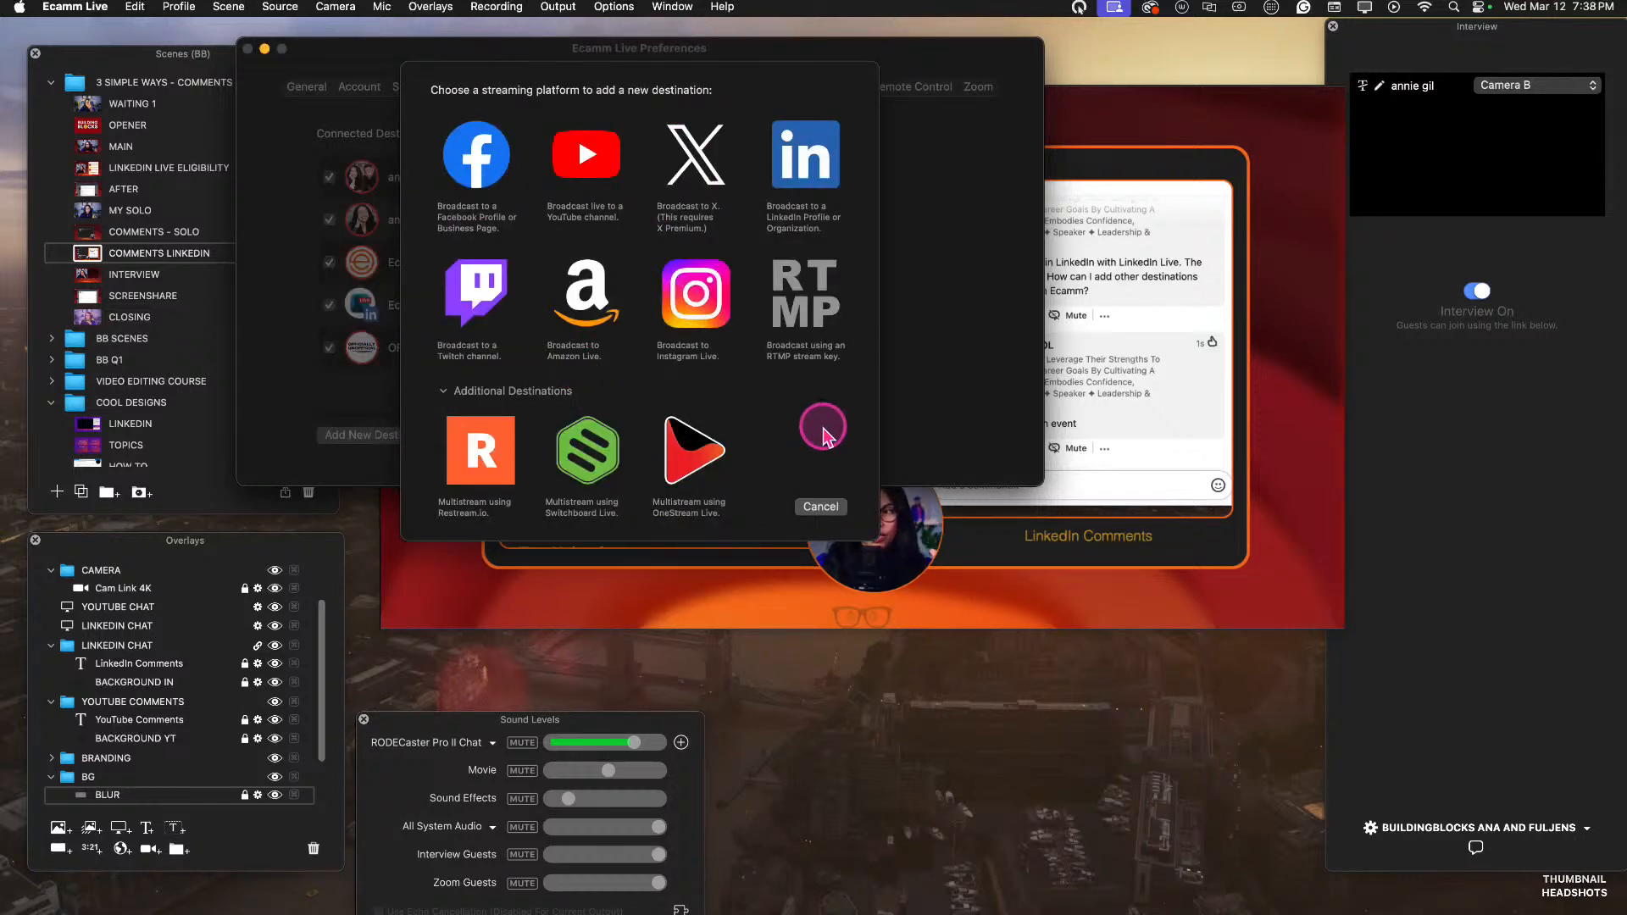
{"action": "left_click", "coordinate": [826, 506]}
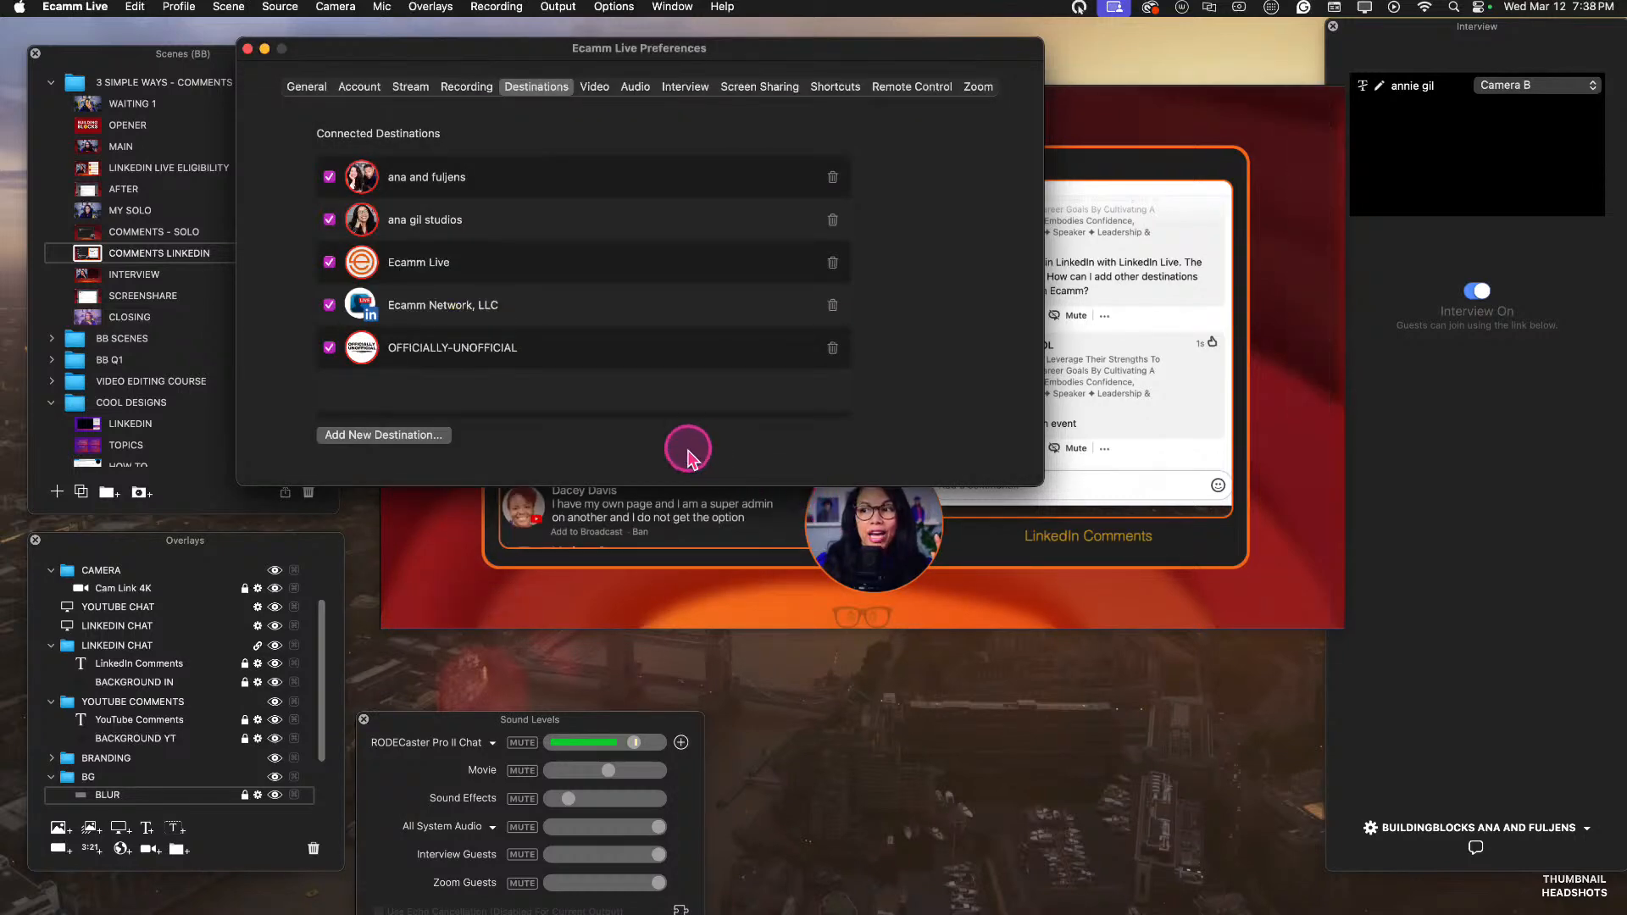
{"action": "left_click", "coordinate": [247, 49]}
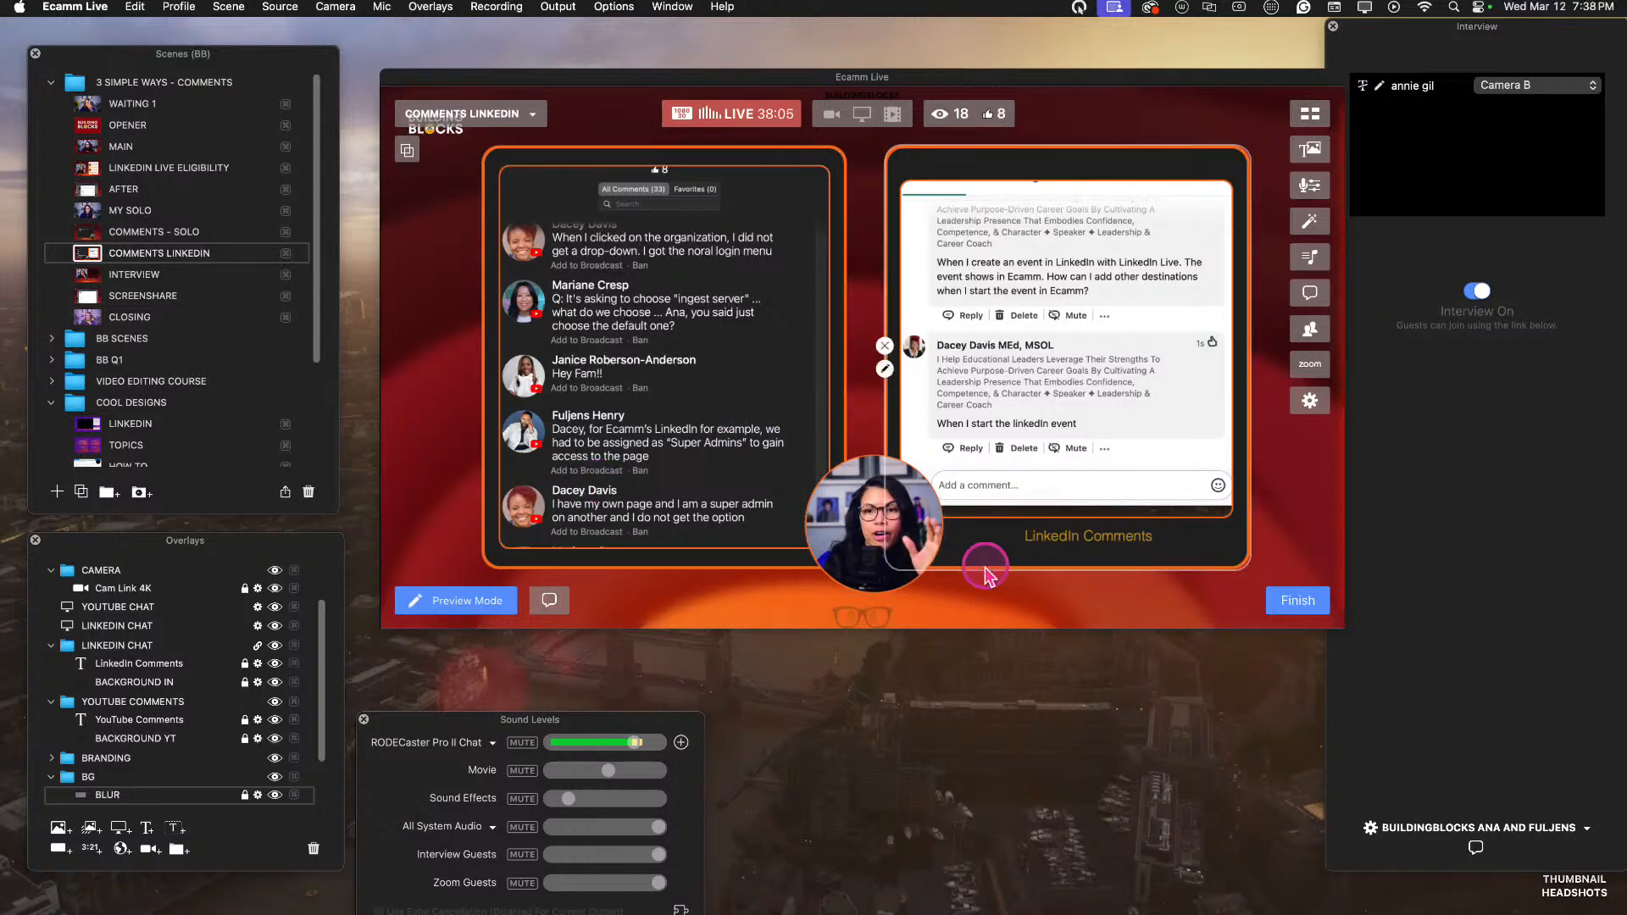
Switch the live broadcast from the COMMENTS LINKEDIN scene to the MAIN scene.
{"action": "left_click", "coordinate": [1163, 617]}
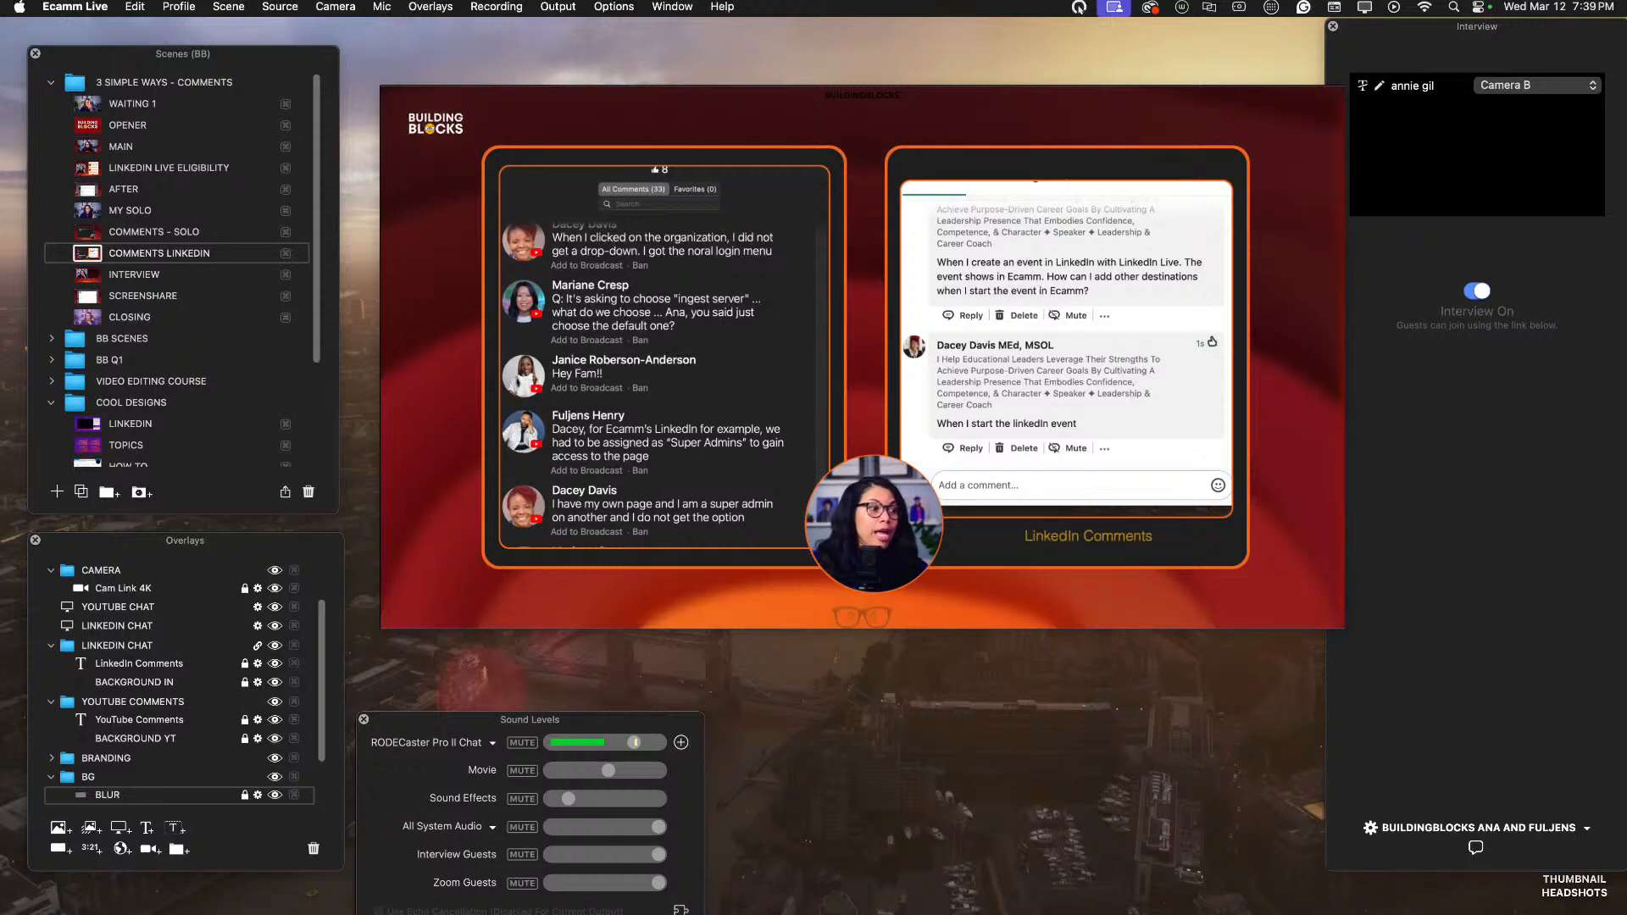
{"action": "left_click", "coordinate": [87, 146]}
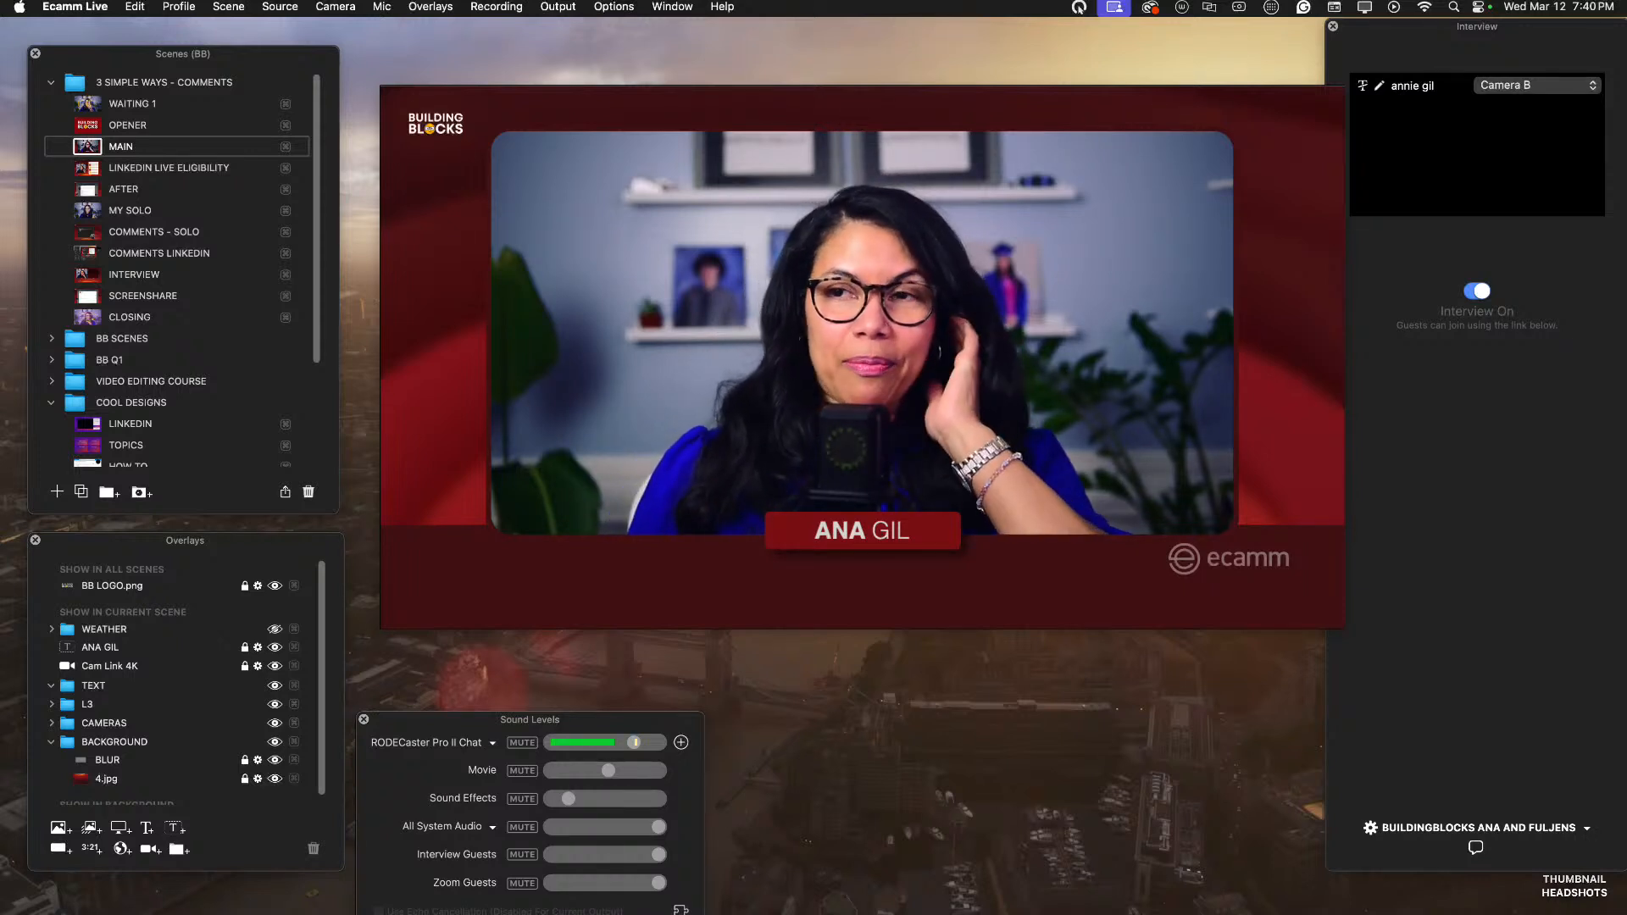
{"action": "left_click", "coordinate": [427, 393]}
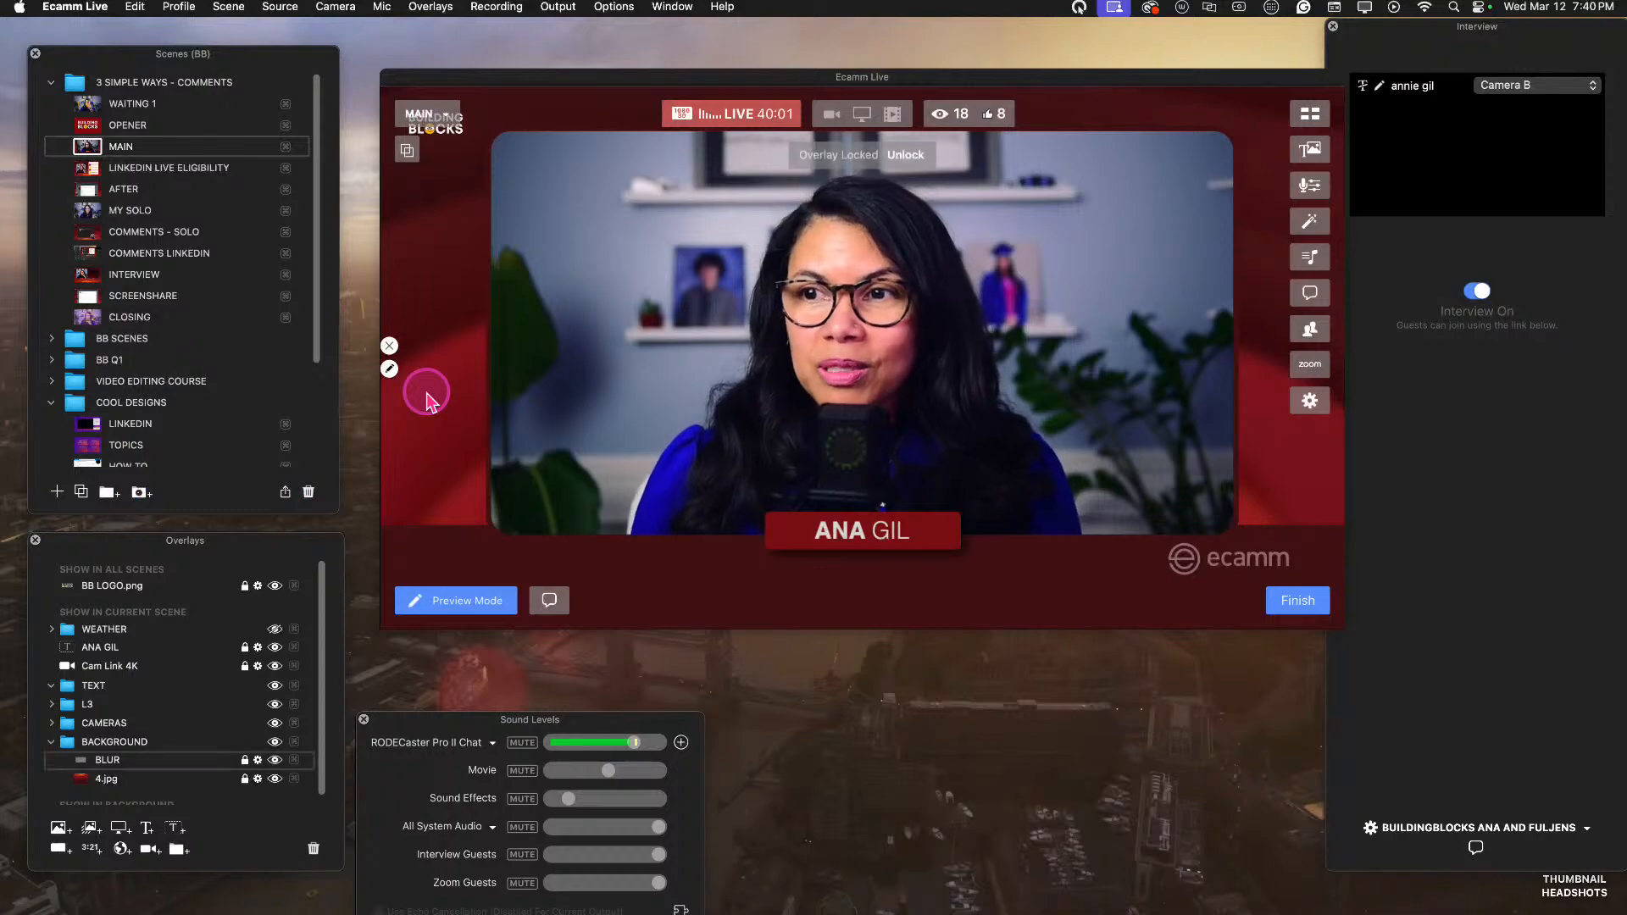